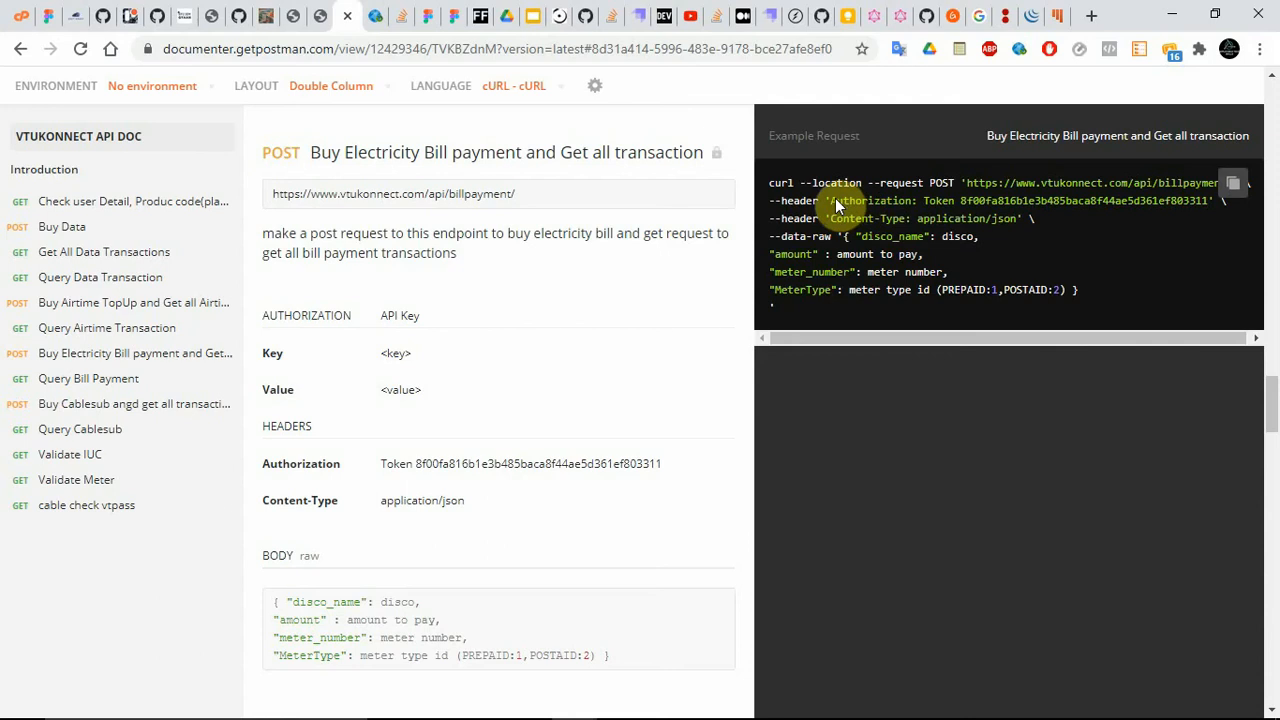
- Examine the example cURL request for buying electricity, from the billpayment URL through the MeterType values
left_click_drag(966, 187, 966, 266)
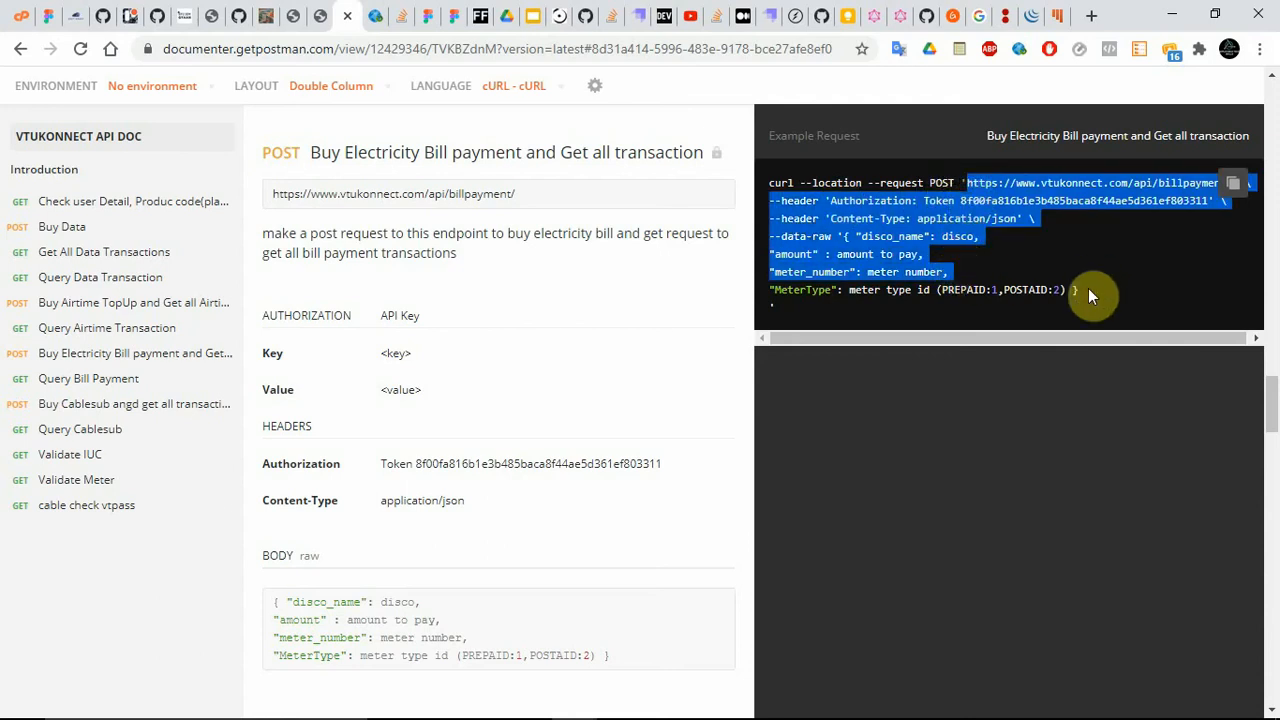
key("shift+Down")
key("shift+Right")
key("shift+Right")
key("shift+Right")
key("shift+Right")
key("shift+Right")
key("shift+Right")
key("shift+Right")
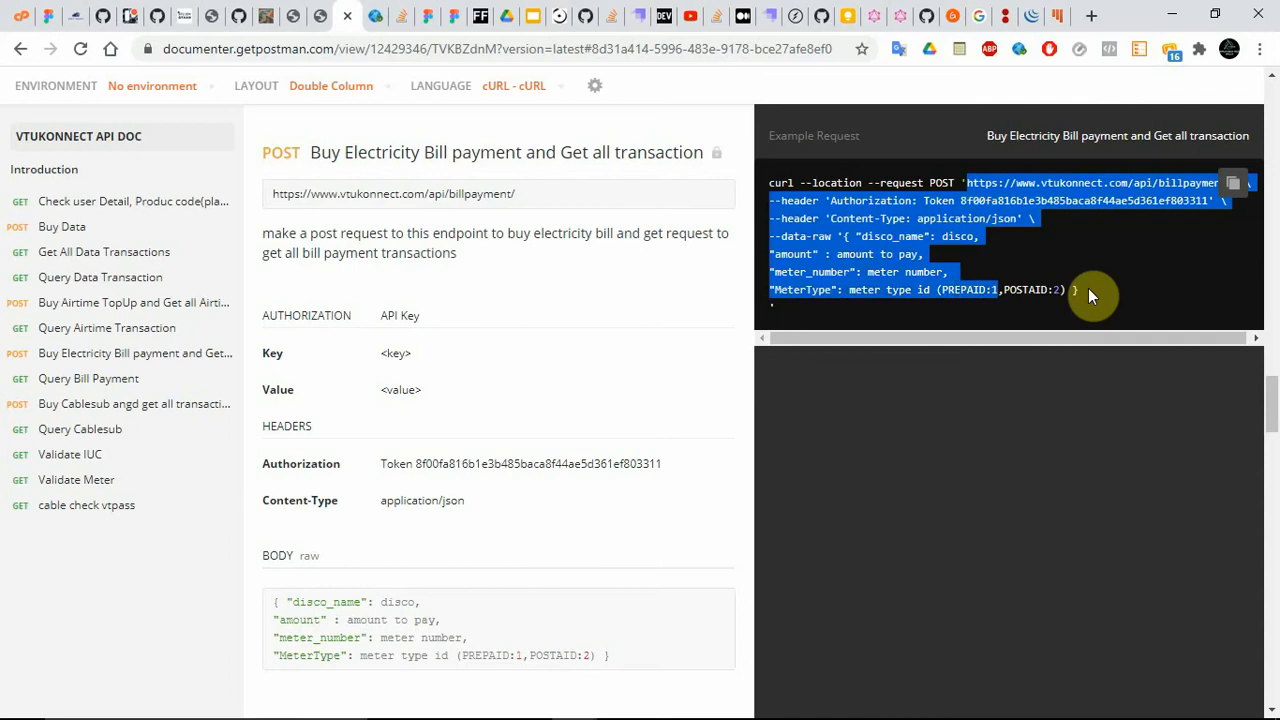
key("shift+Right")
key("shift+Right")
key("shift+Right")
key("shift+Right")
key("shift+Right")
key("shift+Right")
key("shift+Right")
key("shift+Right")
key("shift+Right")
key("shift+Right")
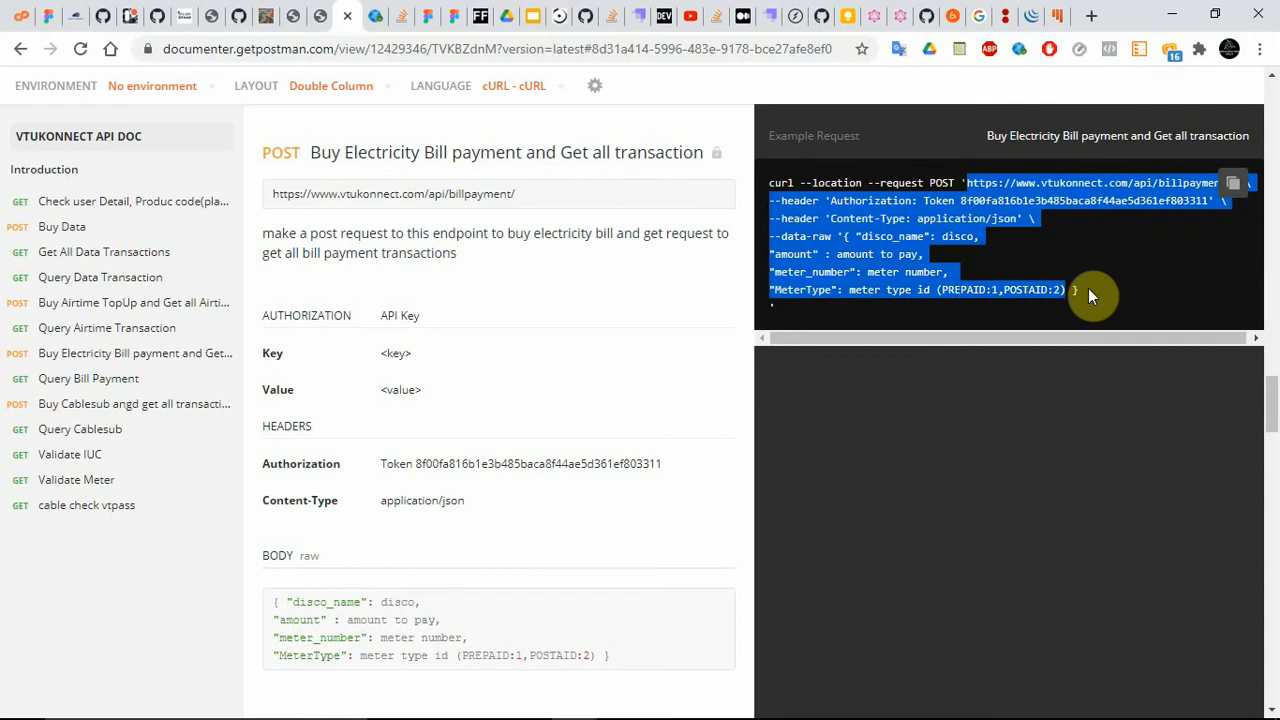
left_click(1011, 235)
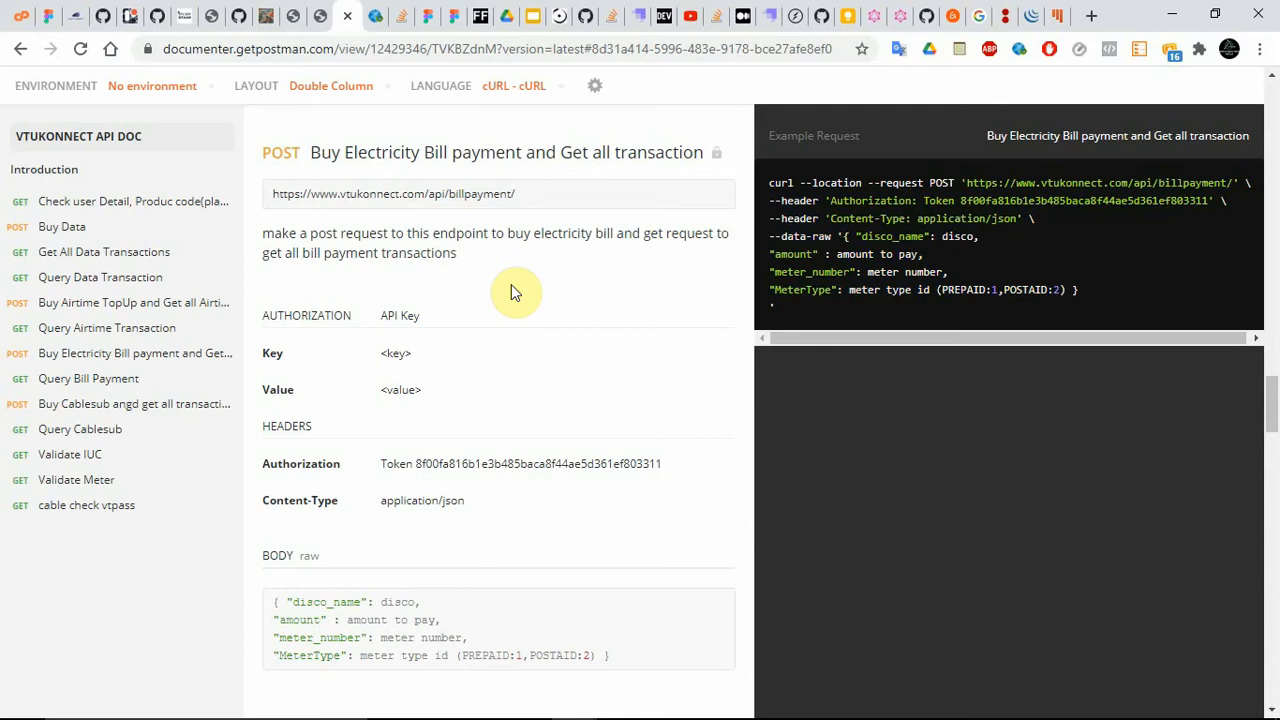
- Save the MTN SME data recharge API in the admin dashboard and open the ElectricityApis list
left_click(287, 14)
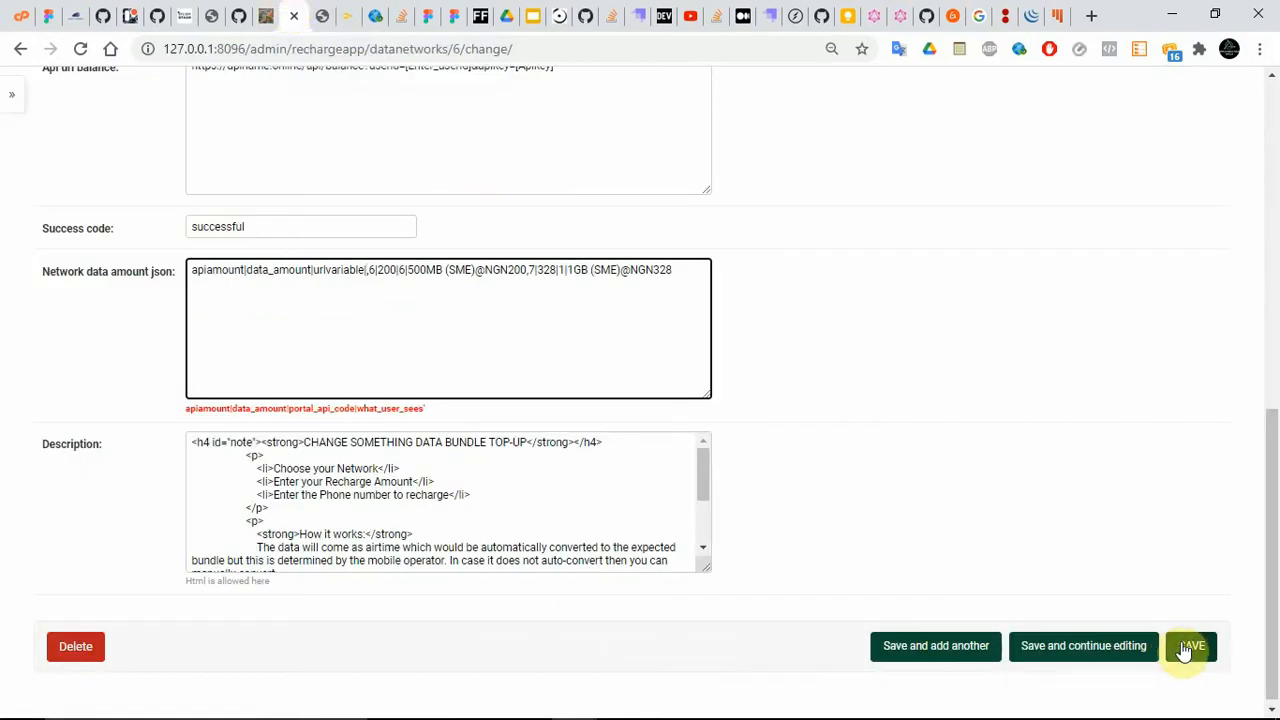
left_click(1184, 650)
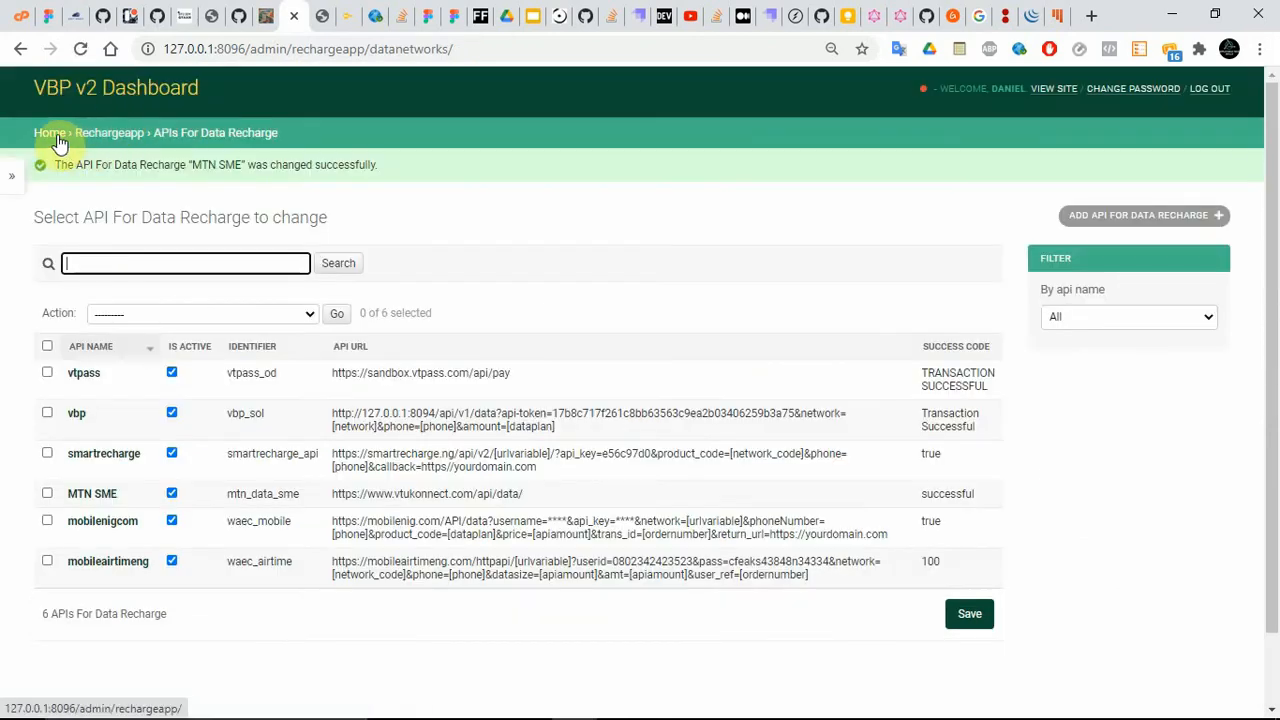
left_click(44, 133)
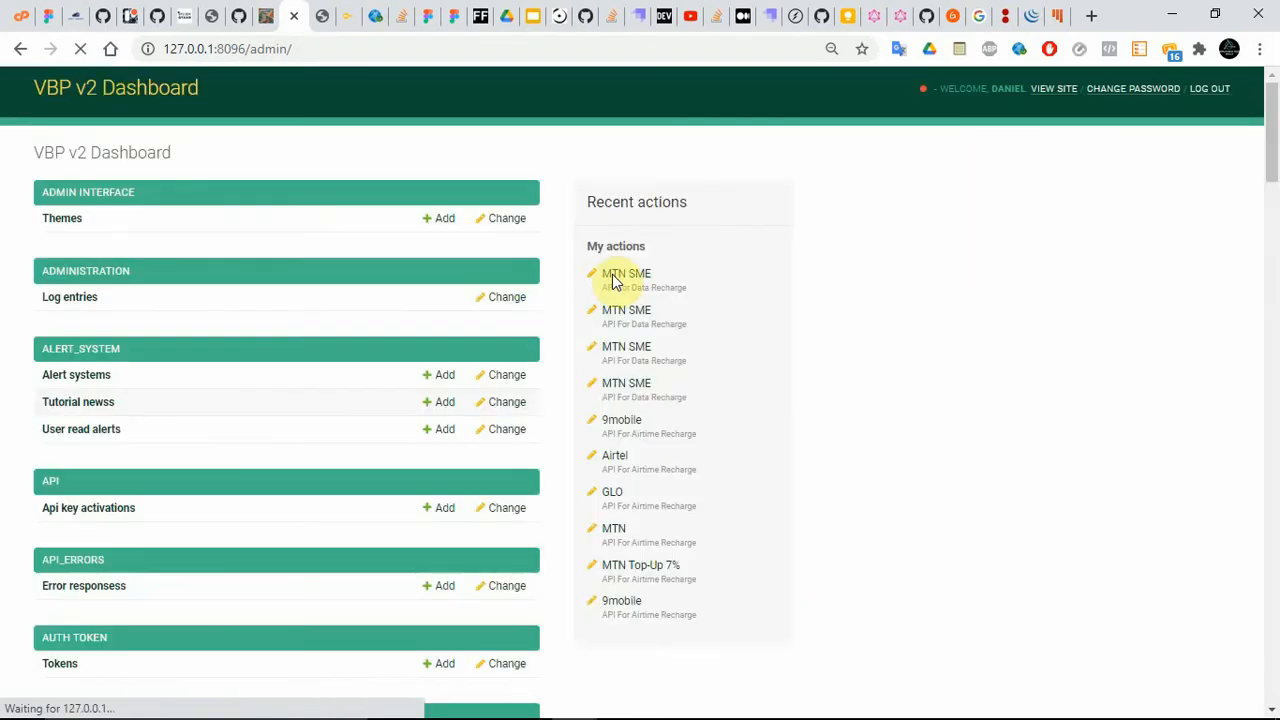
left_click_drag(1273, 185, 1273, 296)
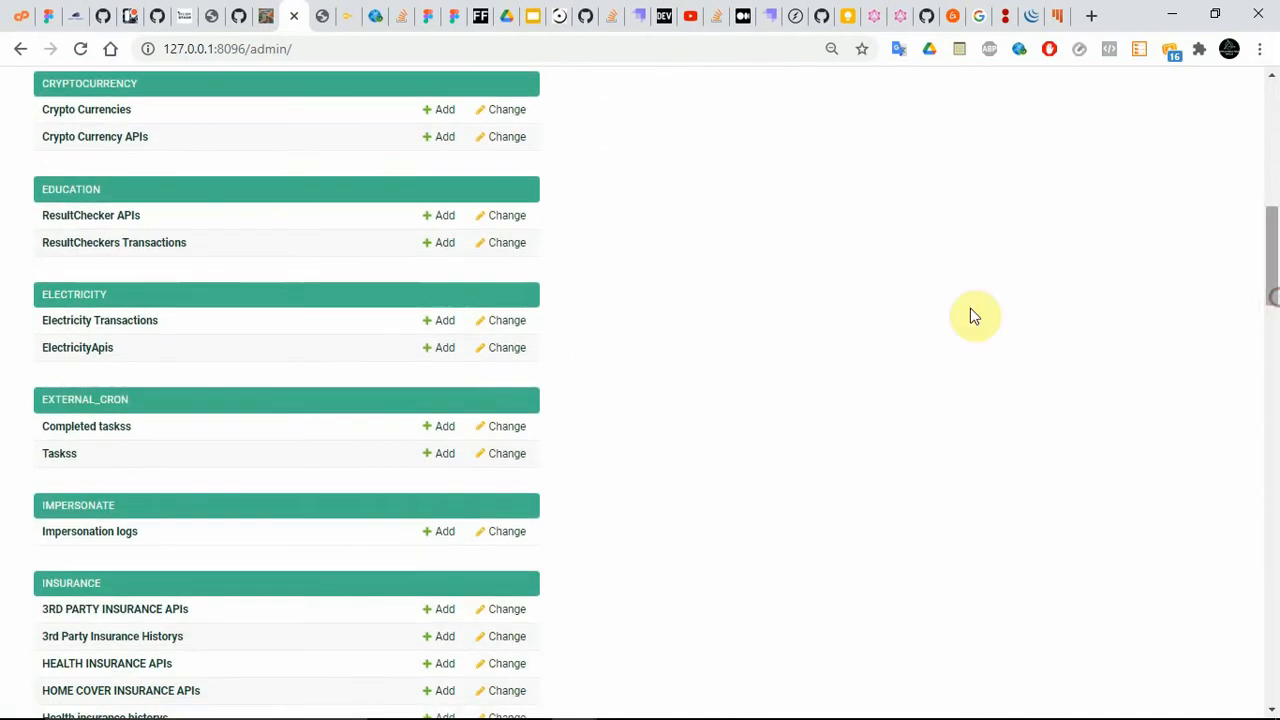
left_click(91, 349)
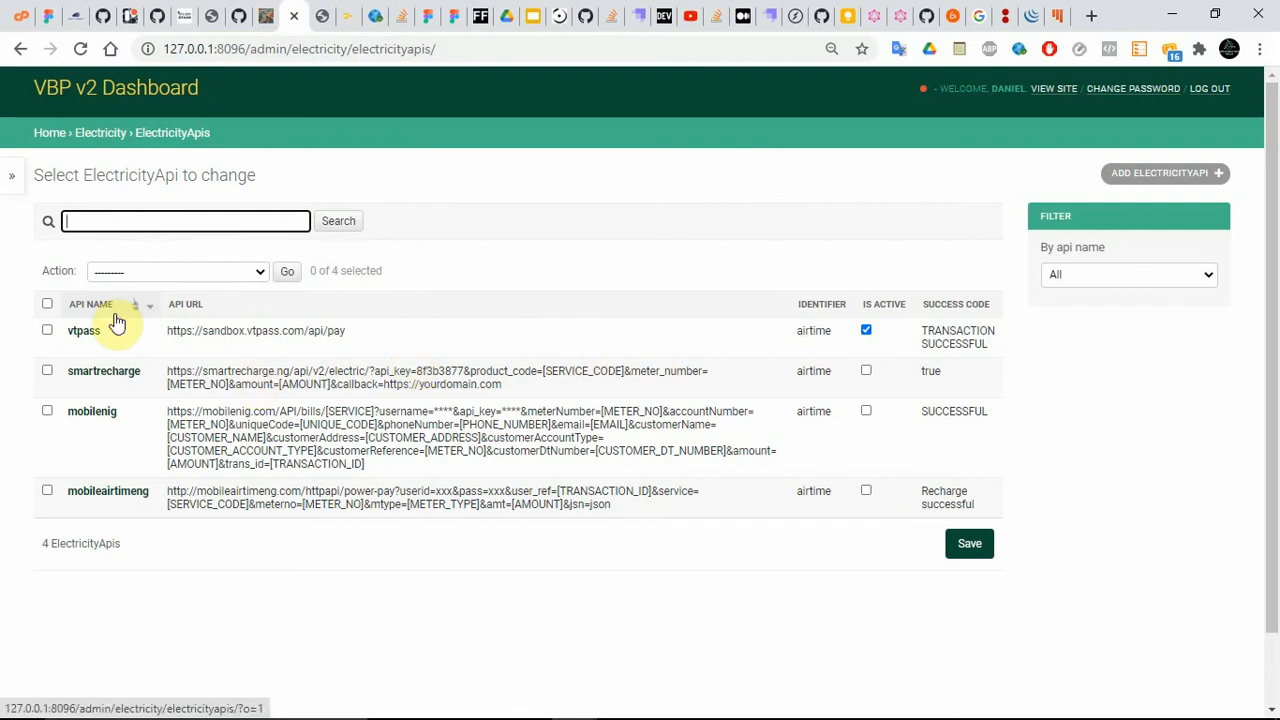
- Open the Electricity Bills page on the customer site and compare its provider card with the admin's ElectricityApis list
left_click(262, 16)
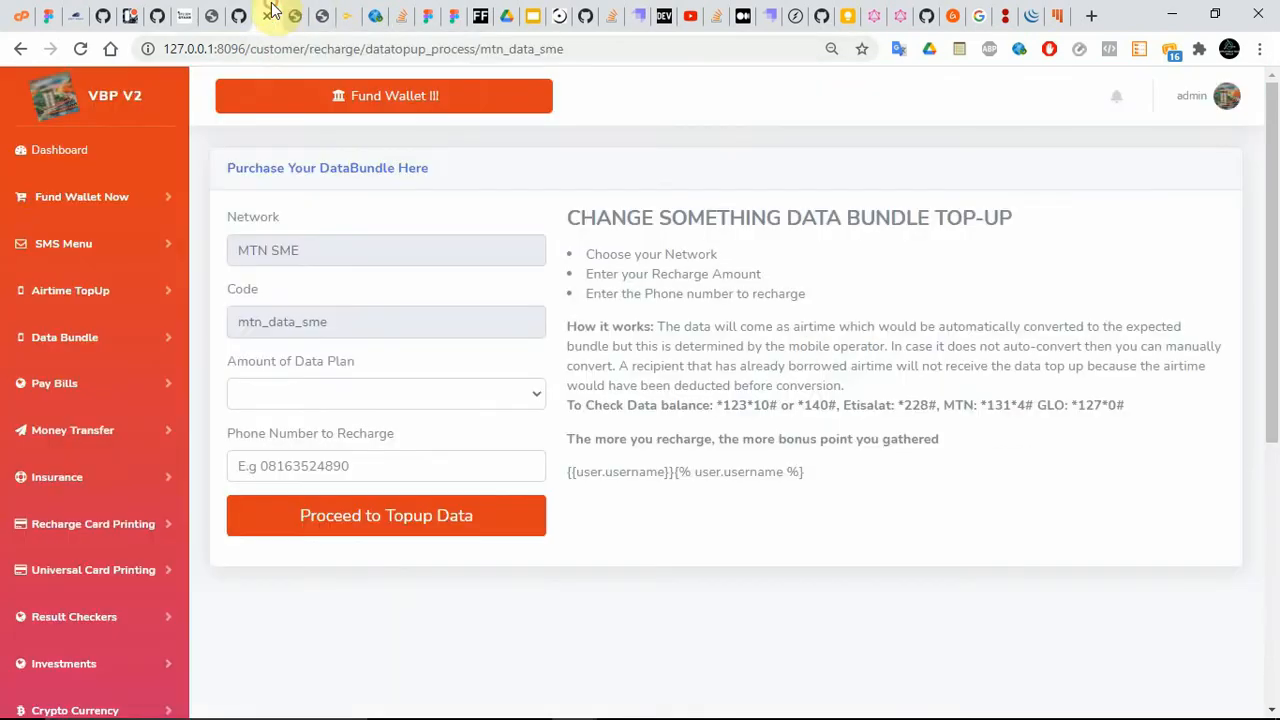
left_click(83, 386)
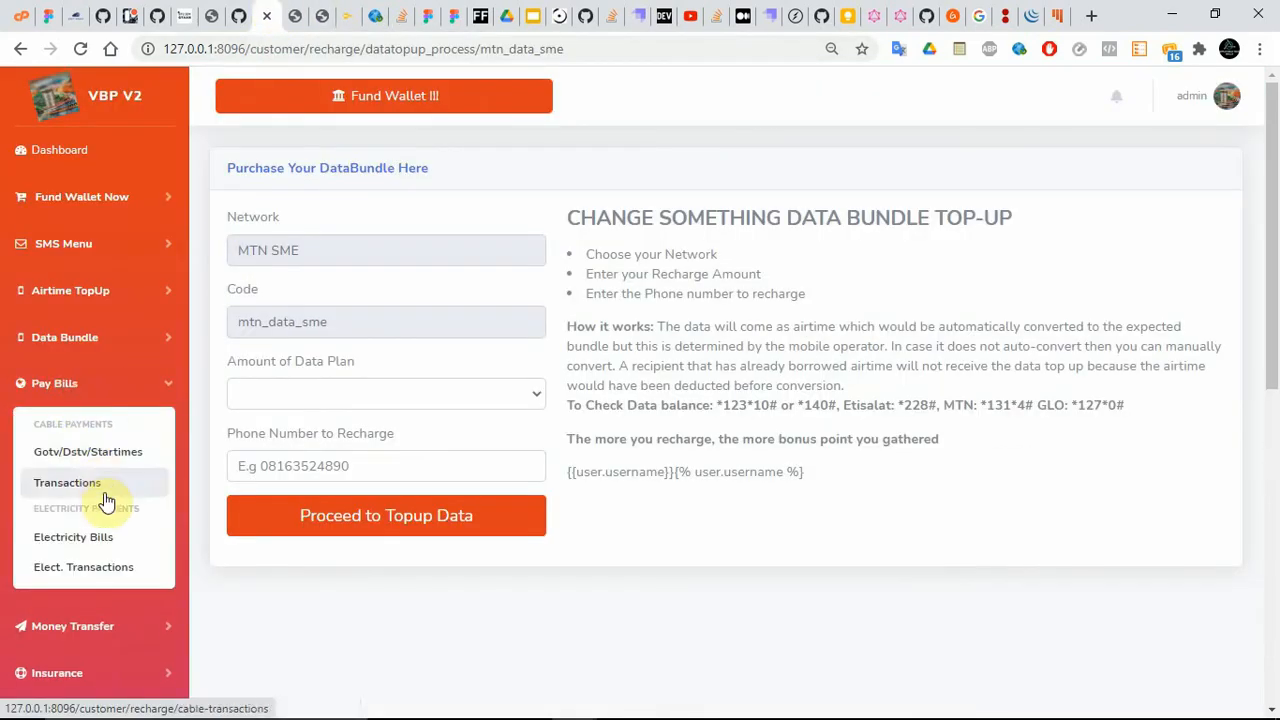
left_click(108, 538)
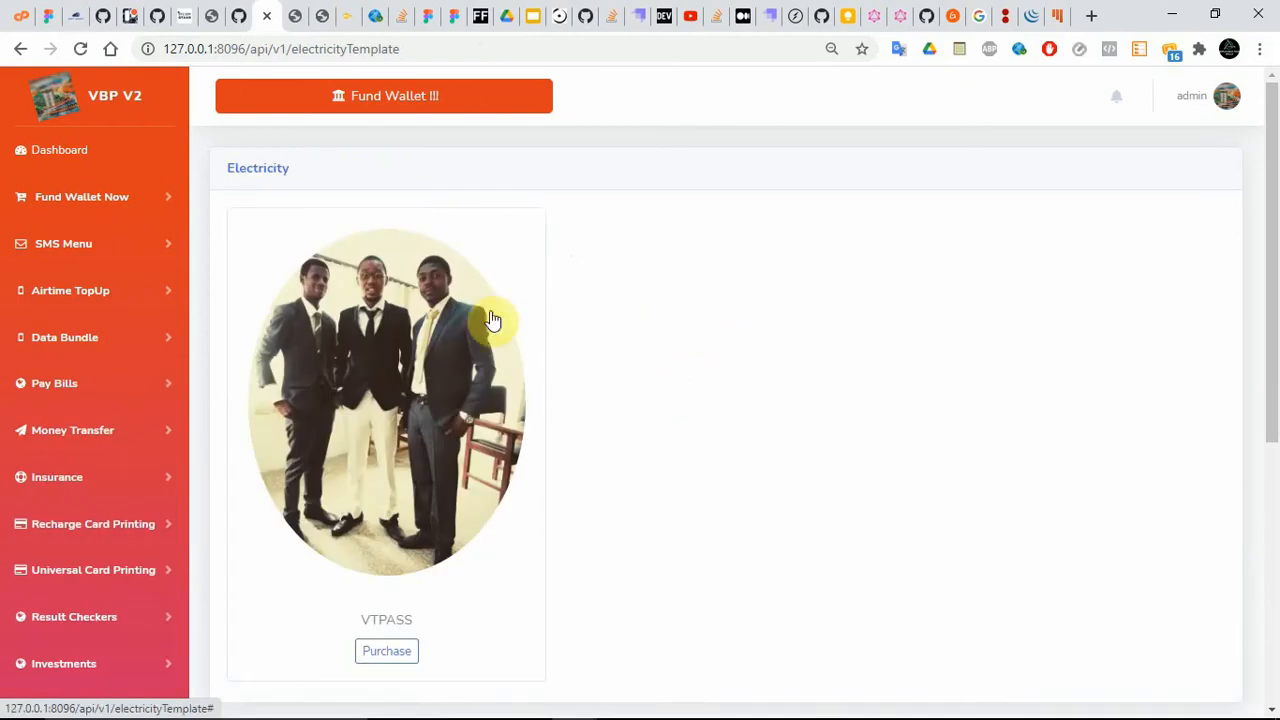
mouse_move(1278, 315)
left_mouse_down()
mouse_move(1271, 521)
mouse_move(1266, 320)
left_mouse_up()
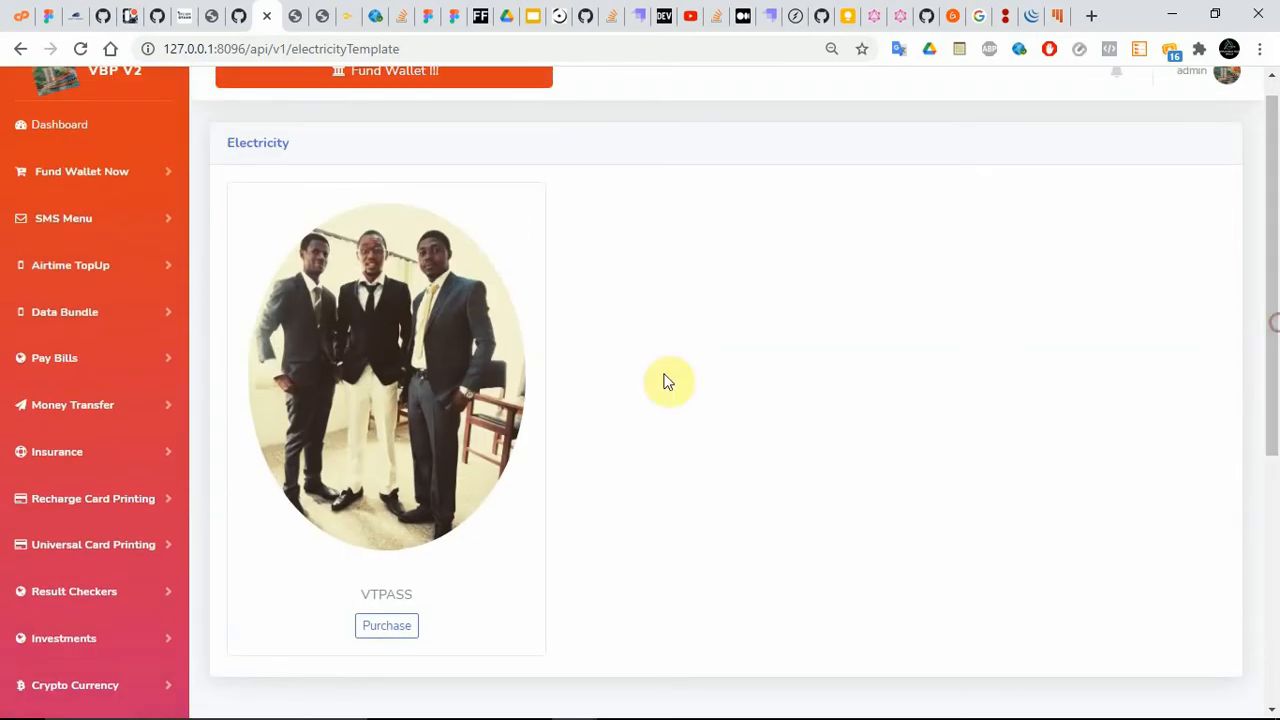
left_click(296, 15)
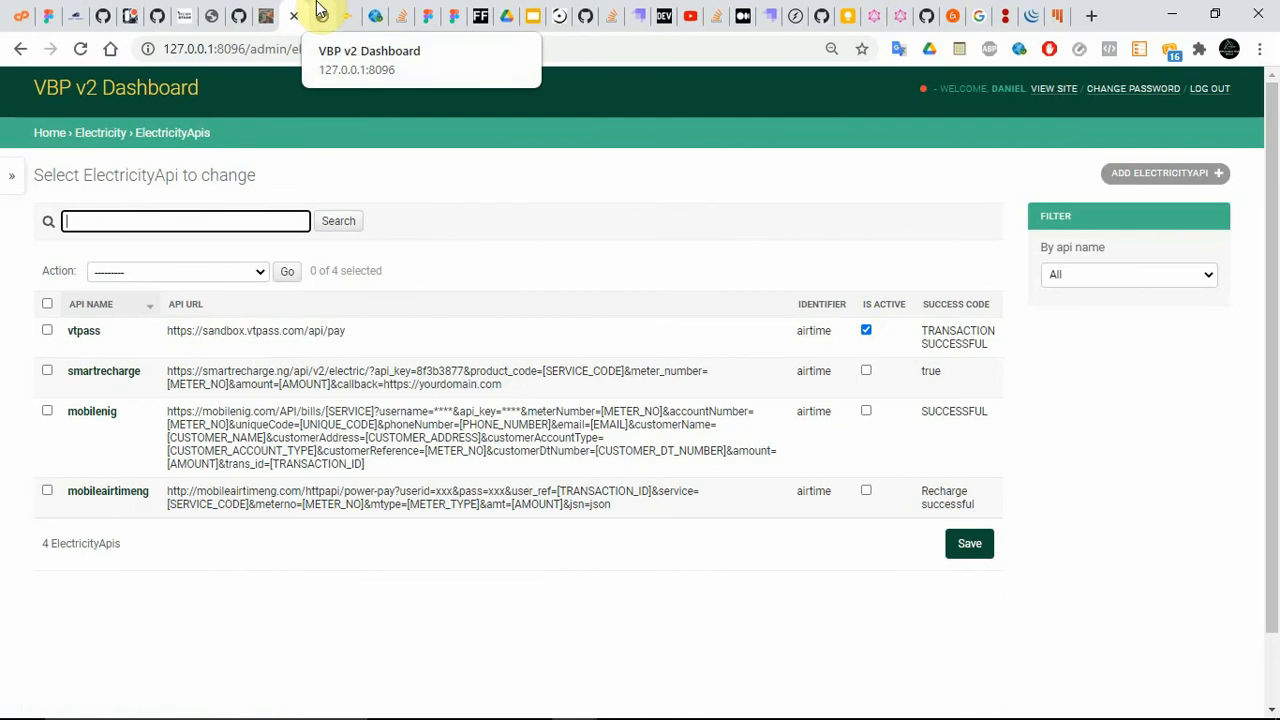
left_click(263, 15)
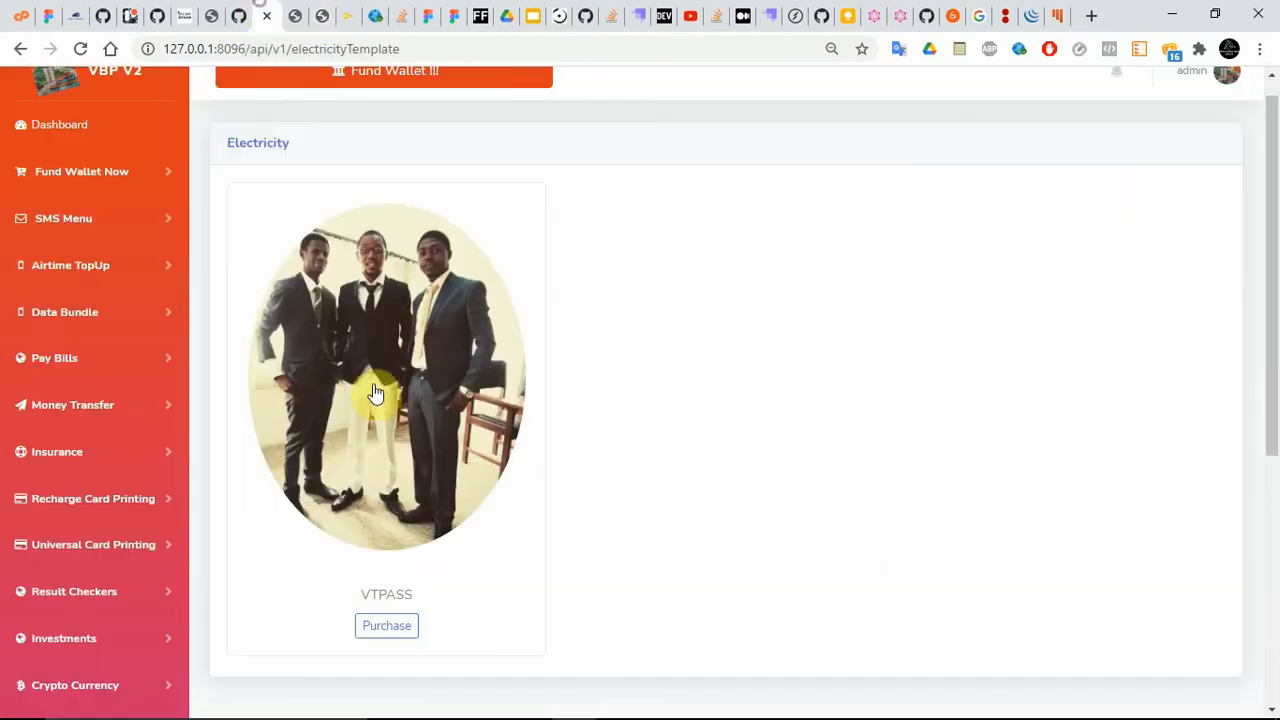
- Open the VTPASS electricity purchase form, fill in a saved meter number and examine the power company field
left_click(401, 627)
left_click(430, 265)
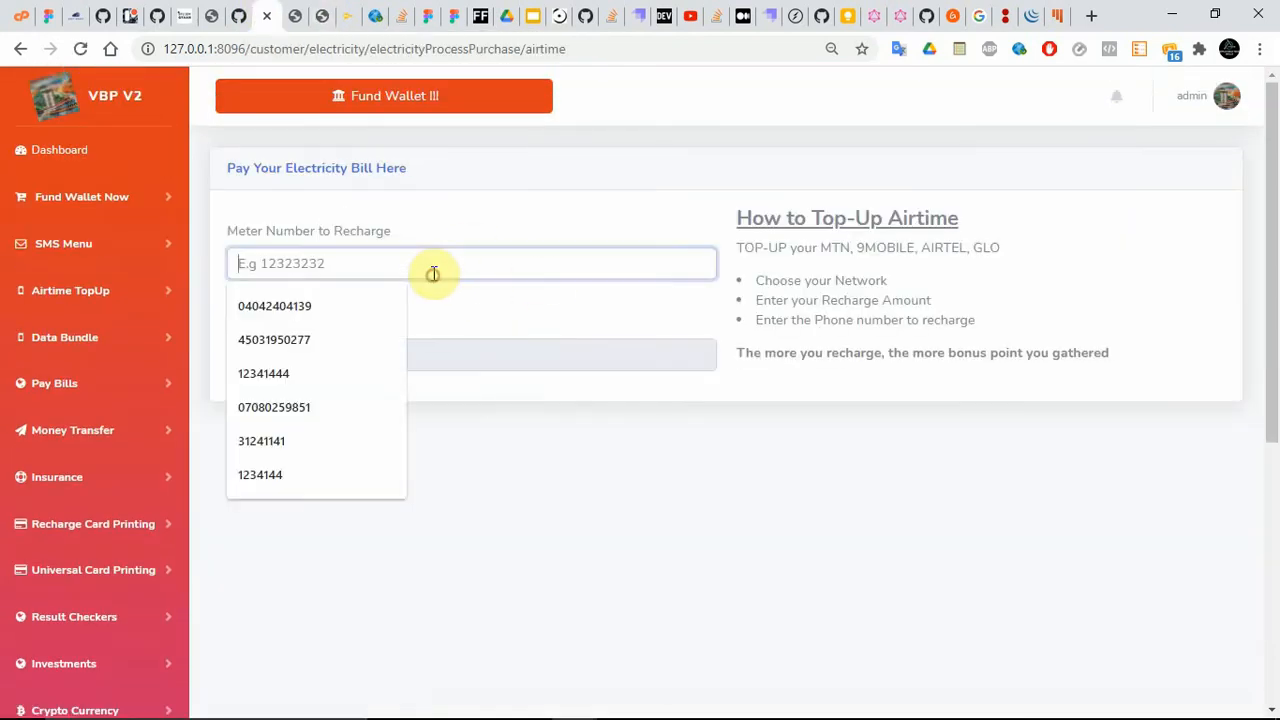
left_click(343, 306)
left_click(455, 357)
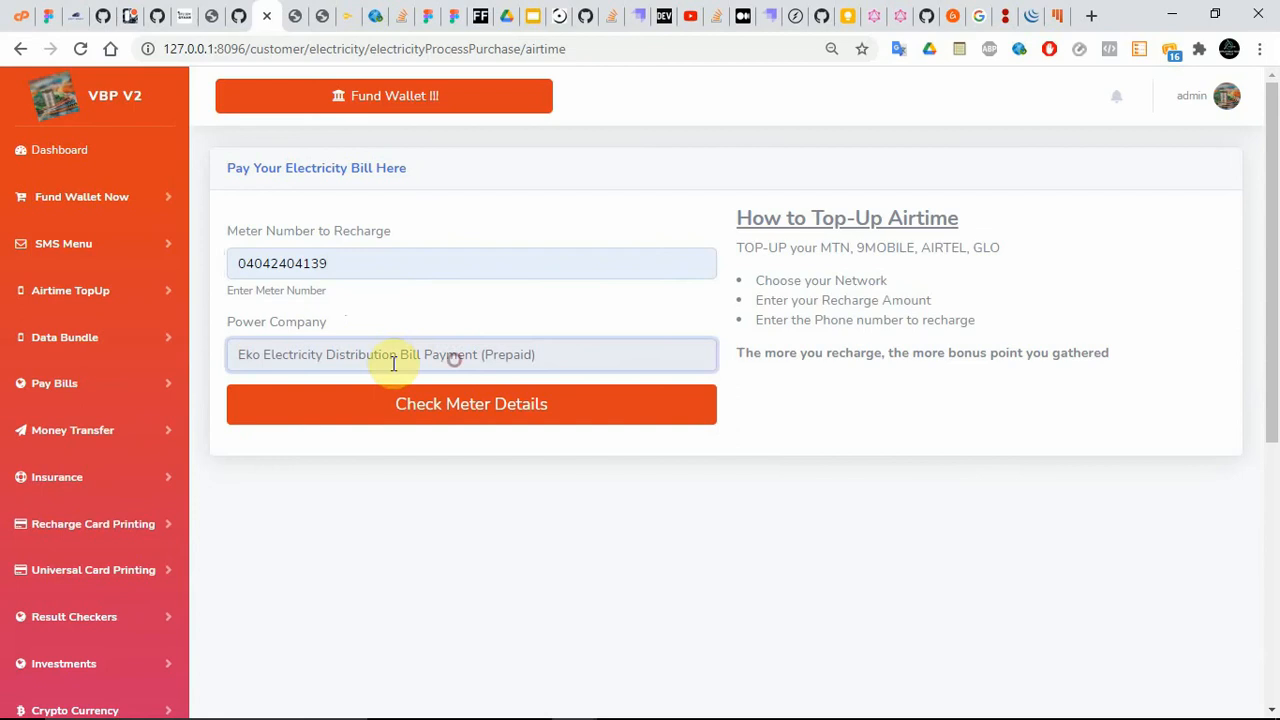
left_click(243, 356)
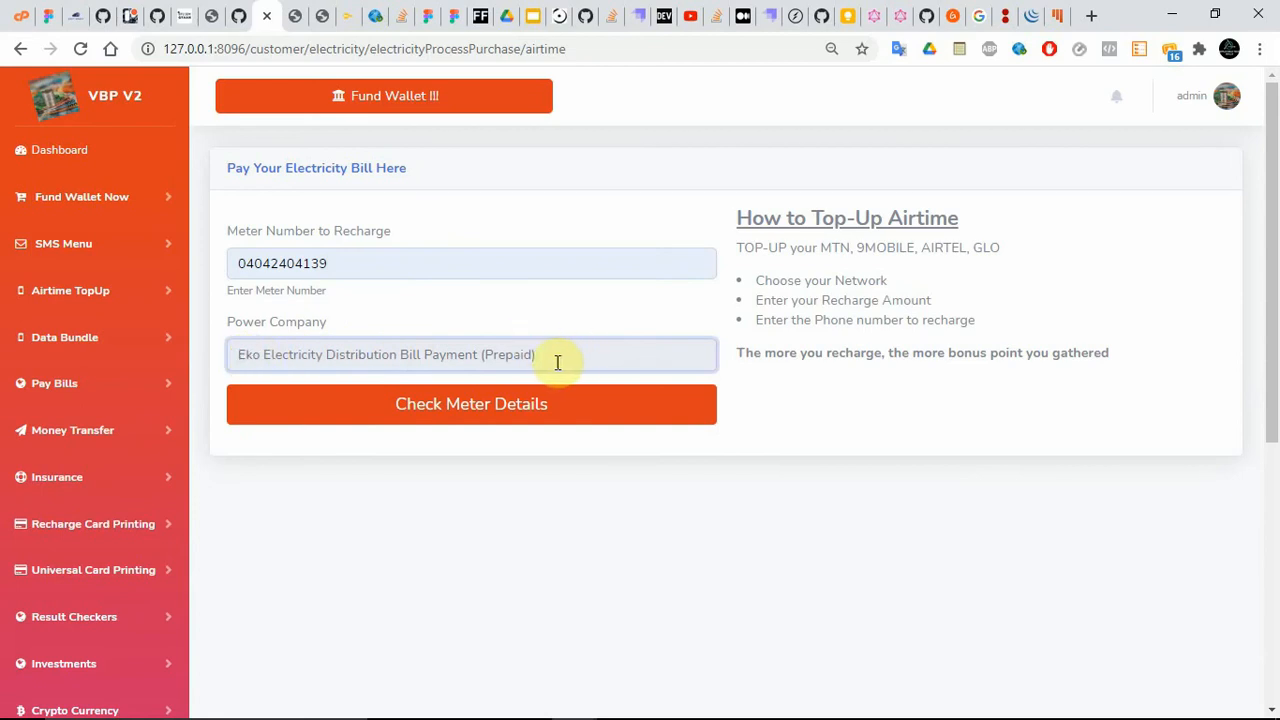
left_click_drag(545, 358, 229, 362)
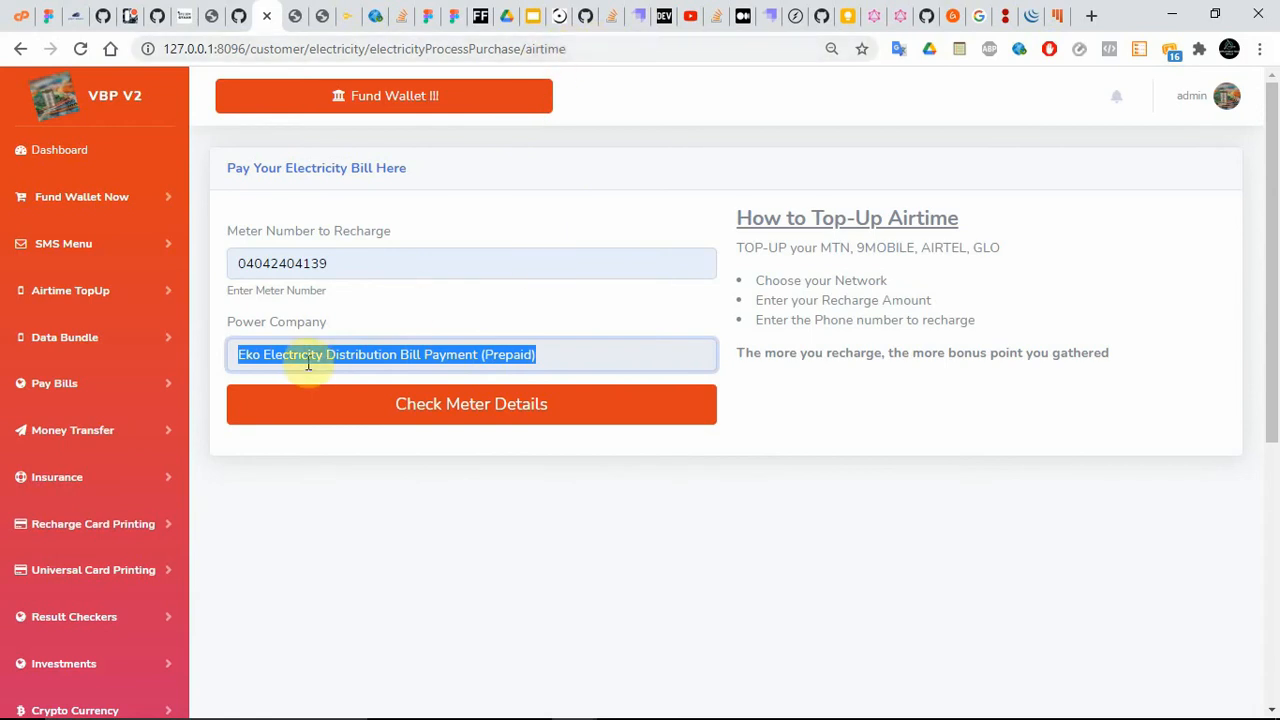
left_click(322, 95)
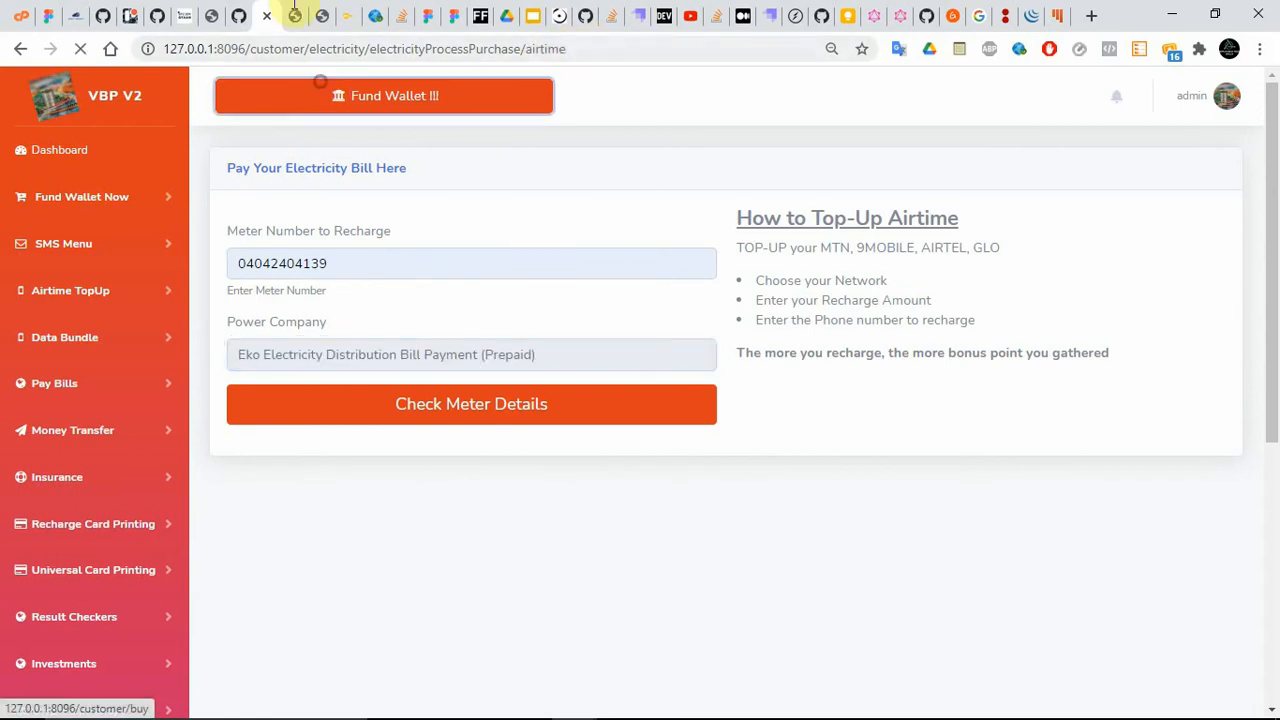
left_click(20, 48)
- Open the vtpass ElectricityApi record in the admin and examine its API name and Electricity code json
left_click(290, 12)
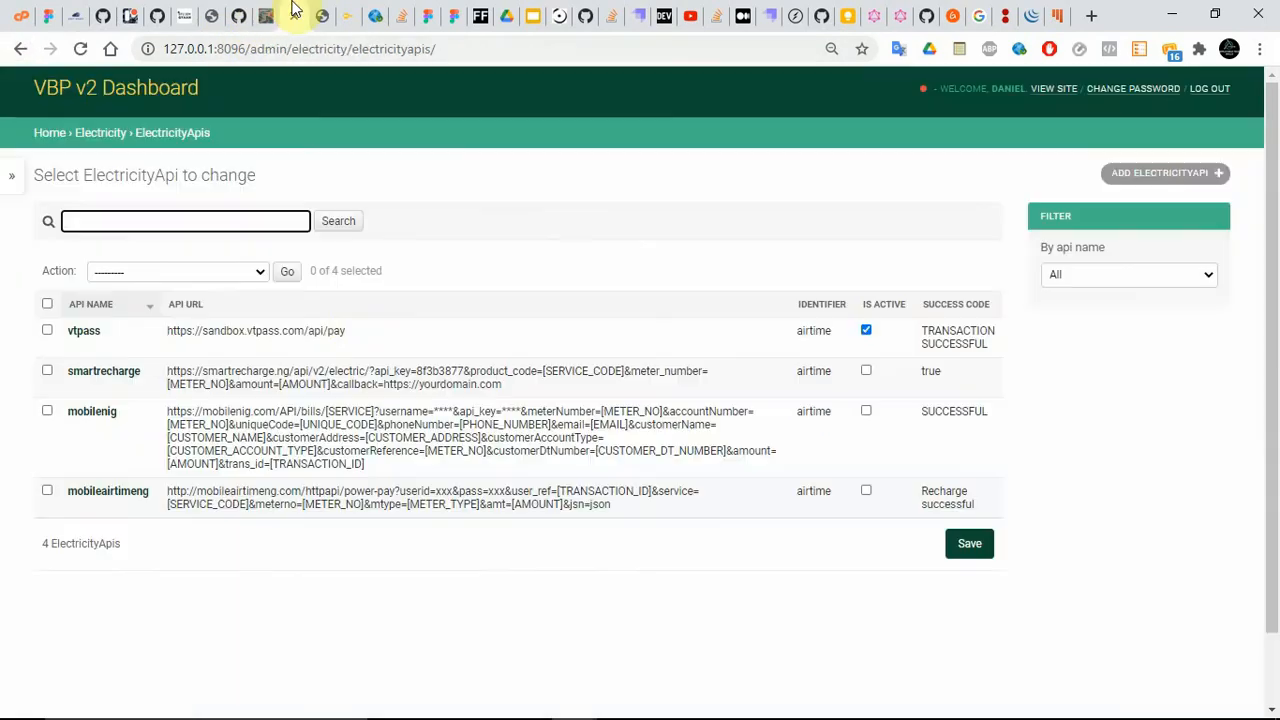
left_click(90, 336)
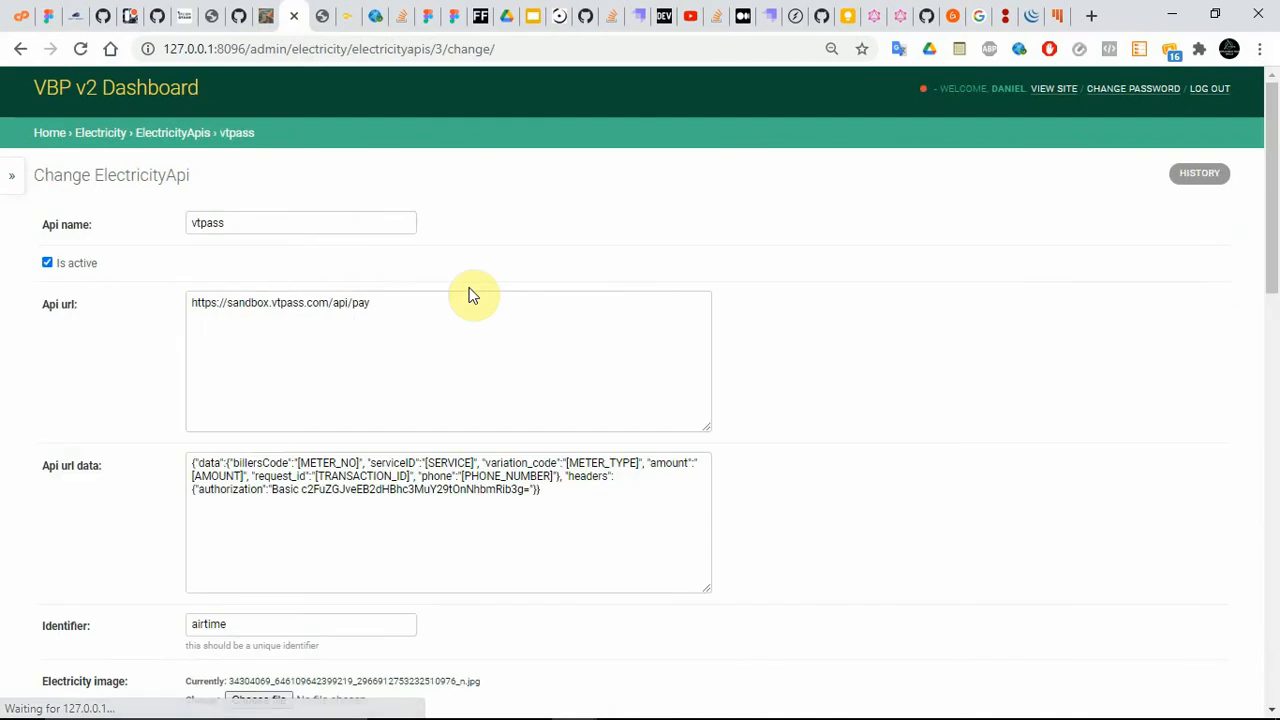
double_click(241, 224)
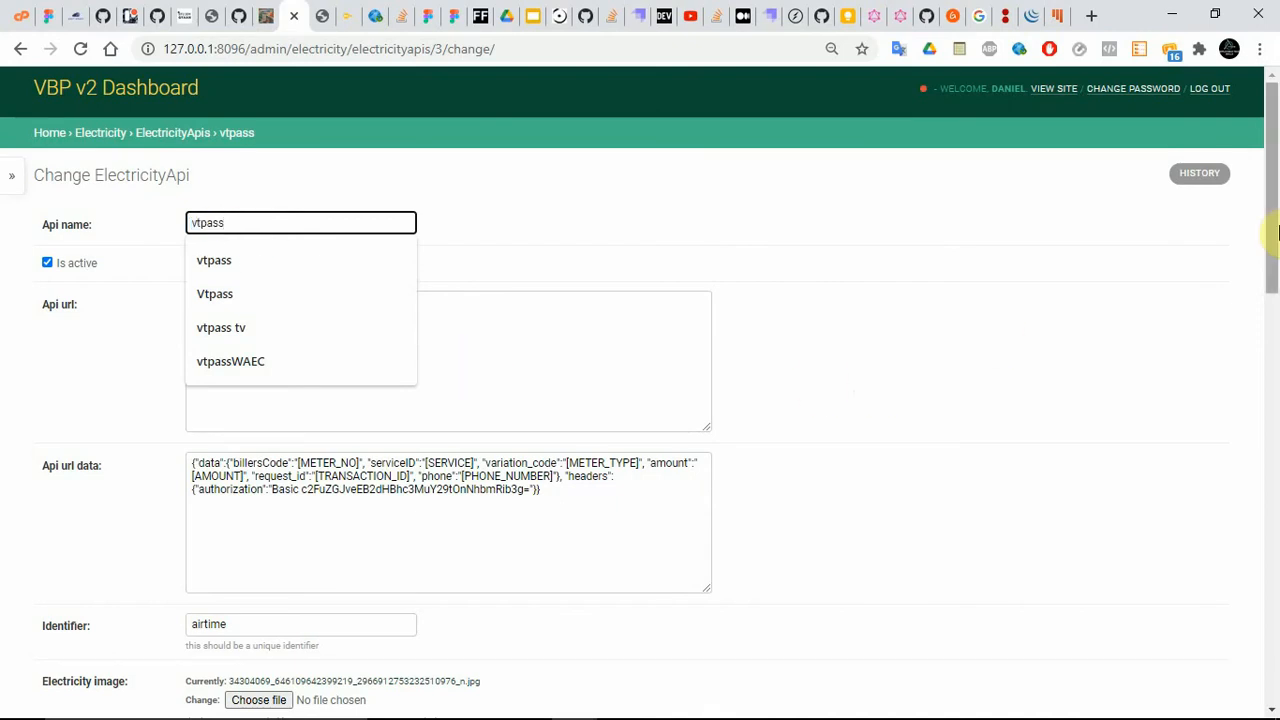
left_click_drag(1271, 229, 1271, 497)
left_click_drag(668, 258, 149, 266)
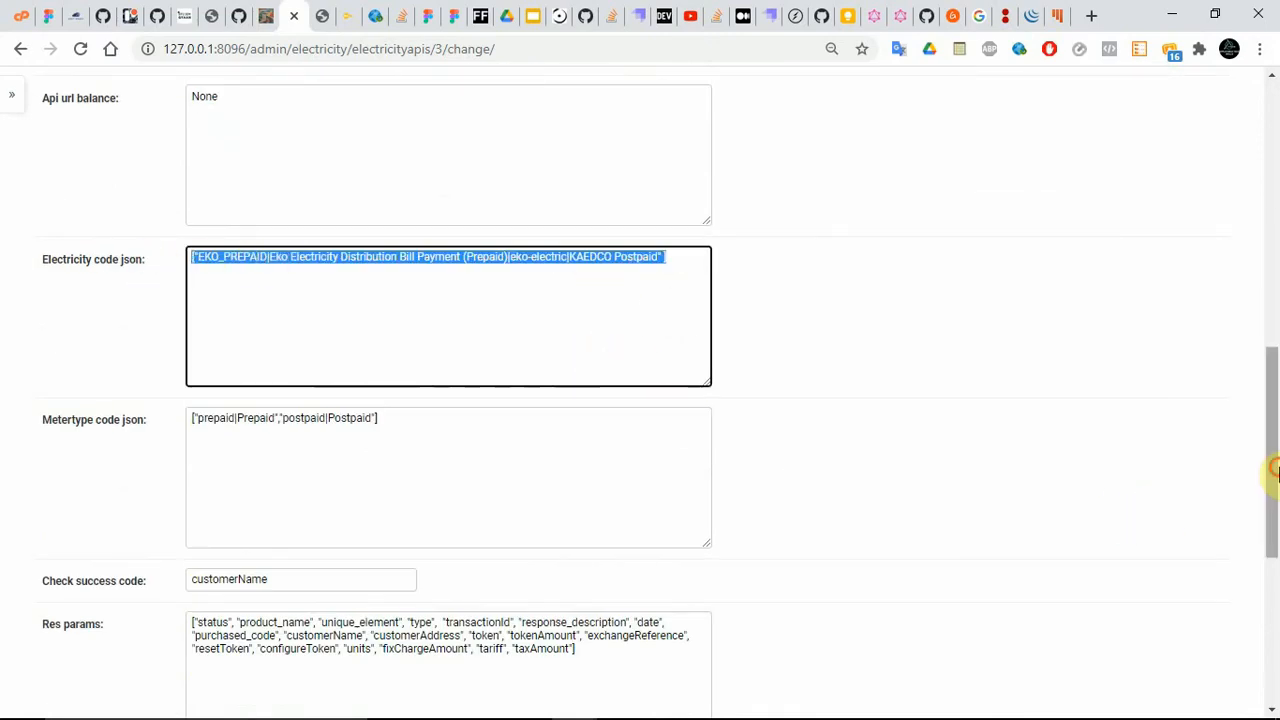
left_click_drag(1271, 471, 1276, 202)
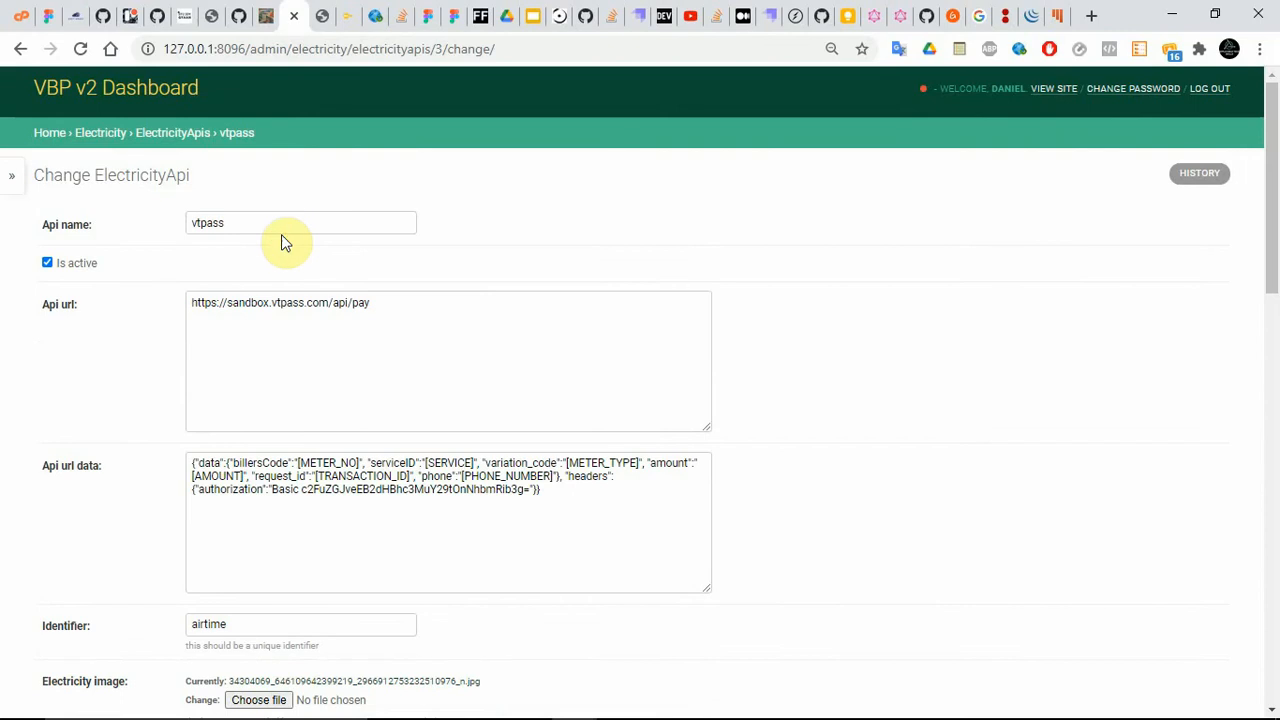
double_click(255, 224)
type("KO ELECTRITY")
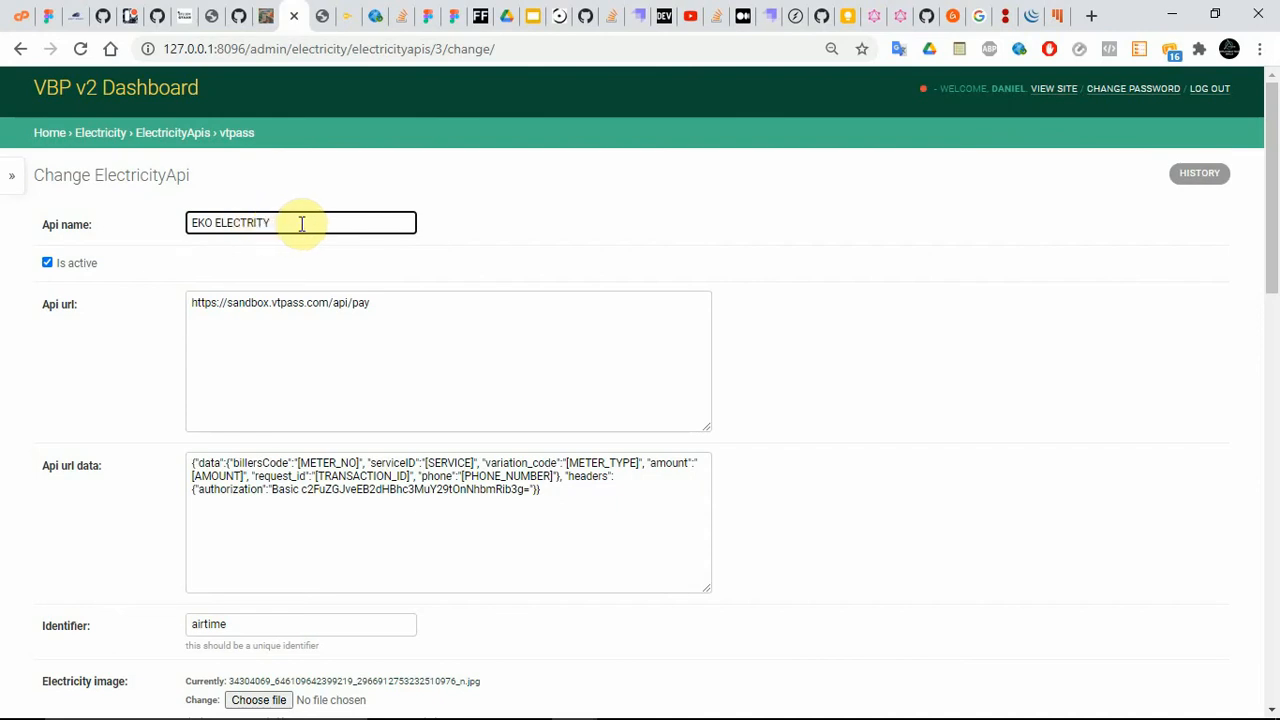
left_click(254, 222)
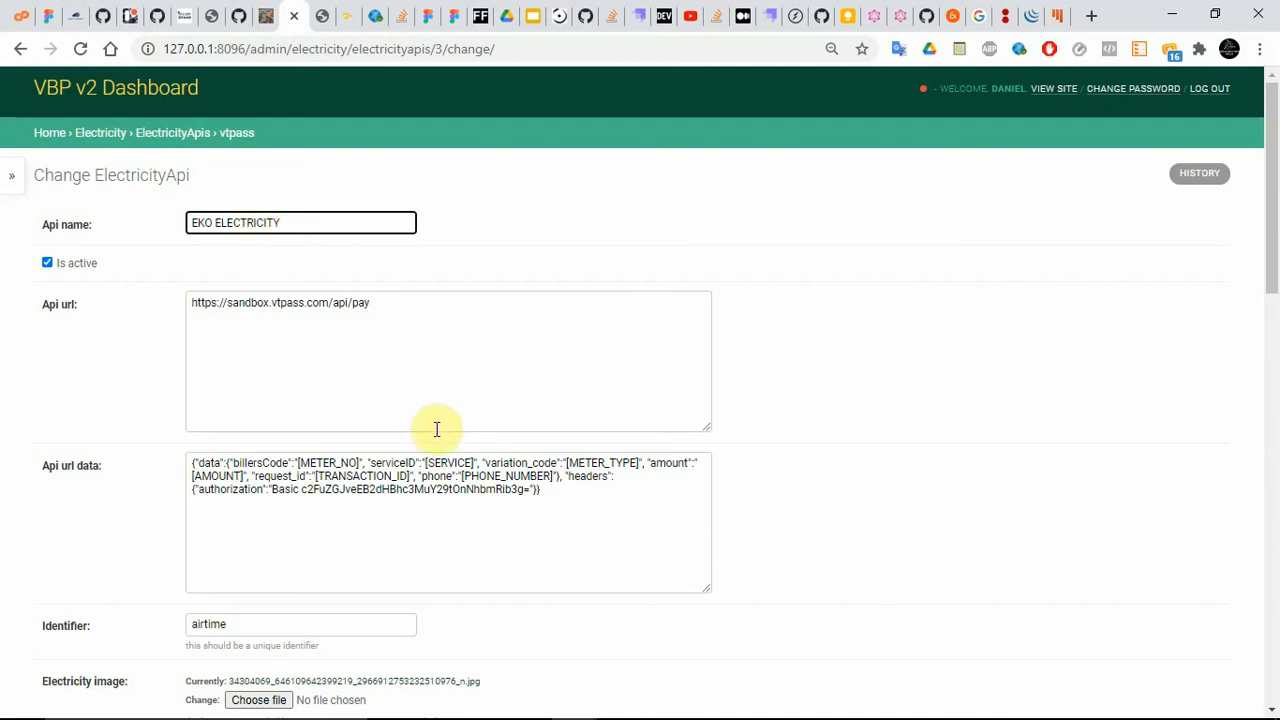
left_click(350, 344)
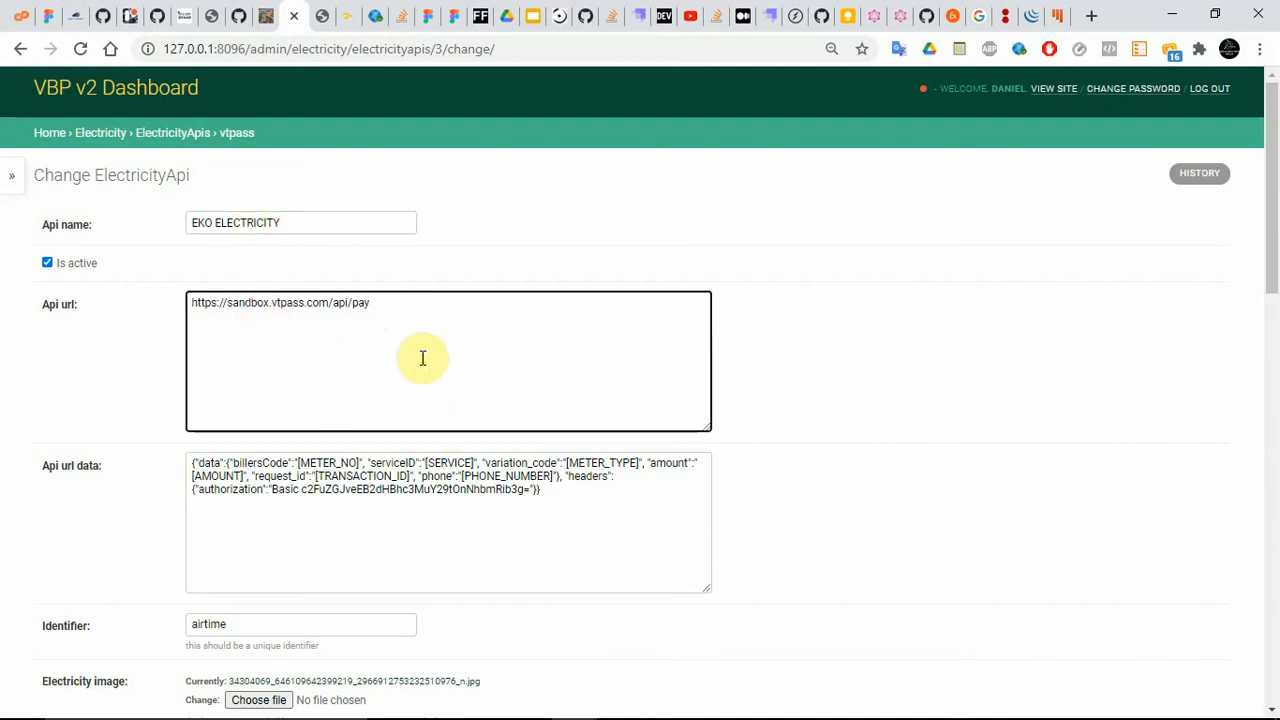
triple_click(262, 310)
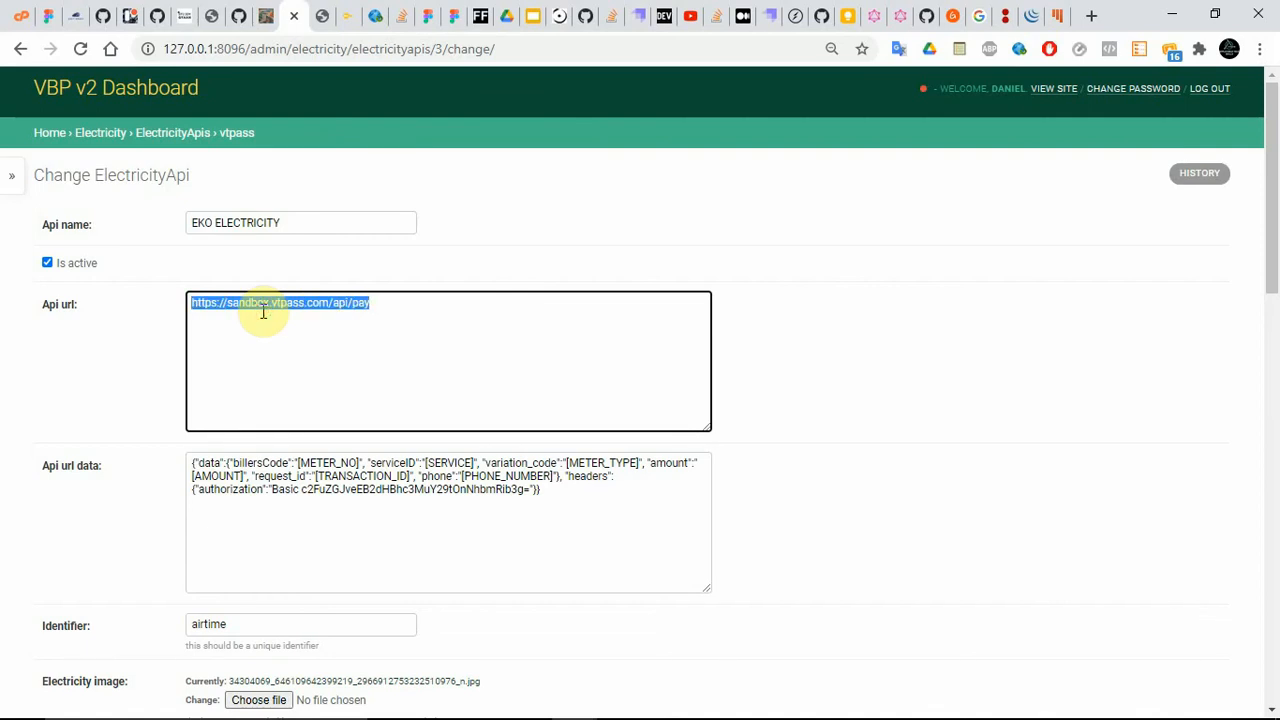
double_click(245, 226)
triple_click(245, 227)
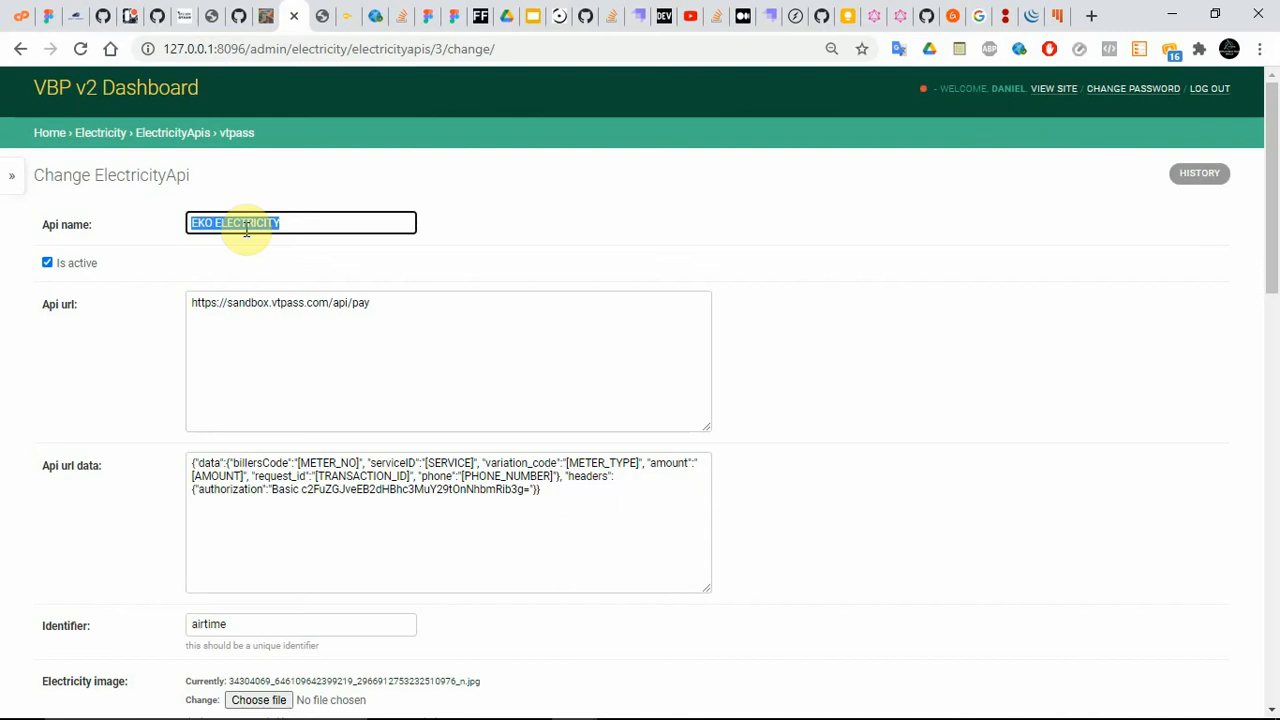
- Start a new ElectricityApi record and set its API name to EKO PREPAID
left_click(171, 133)
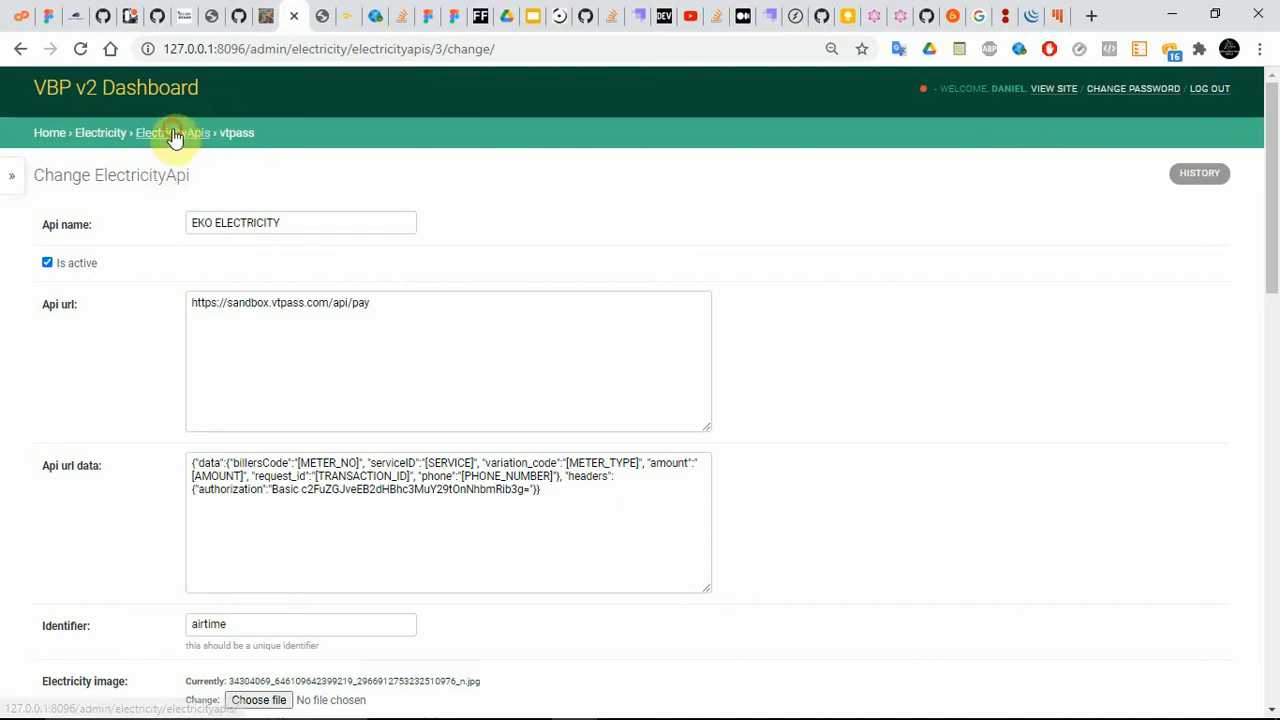
left_click(1146, 174)
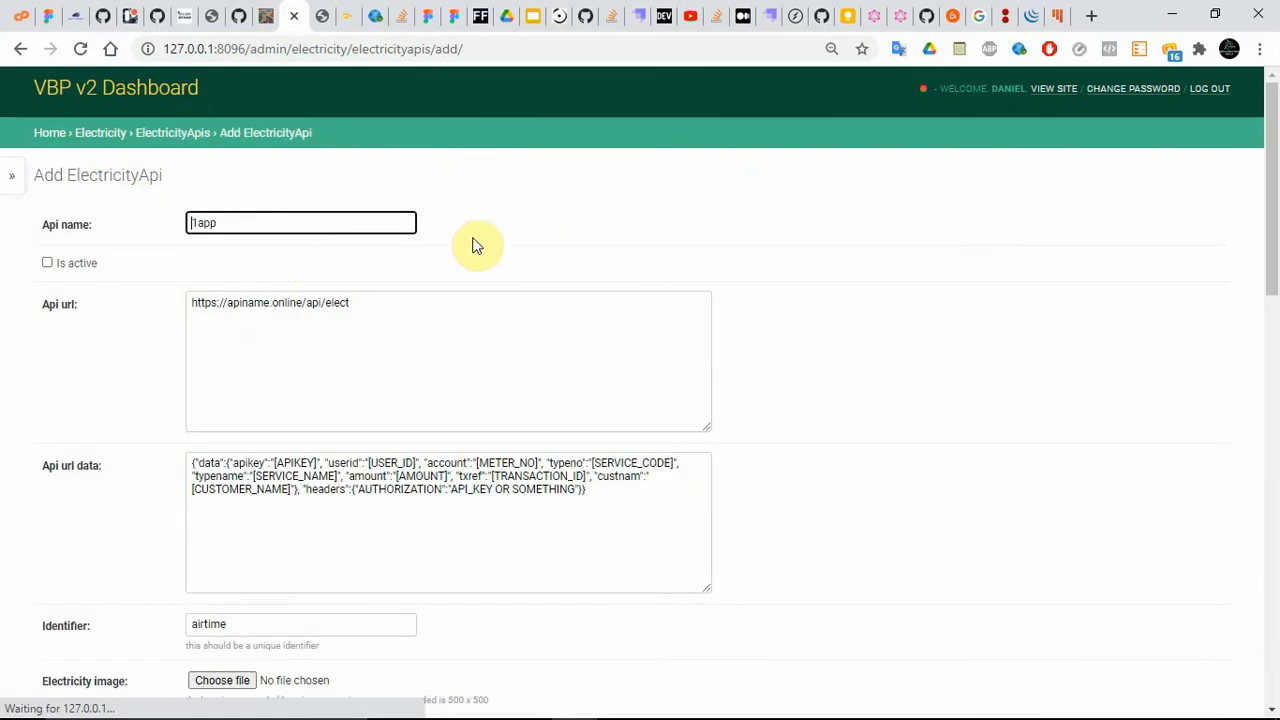
double_click(249, 223)
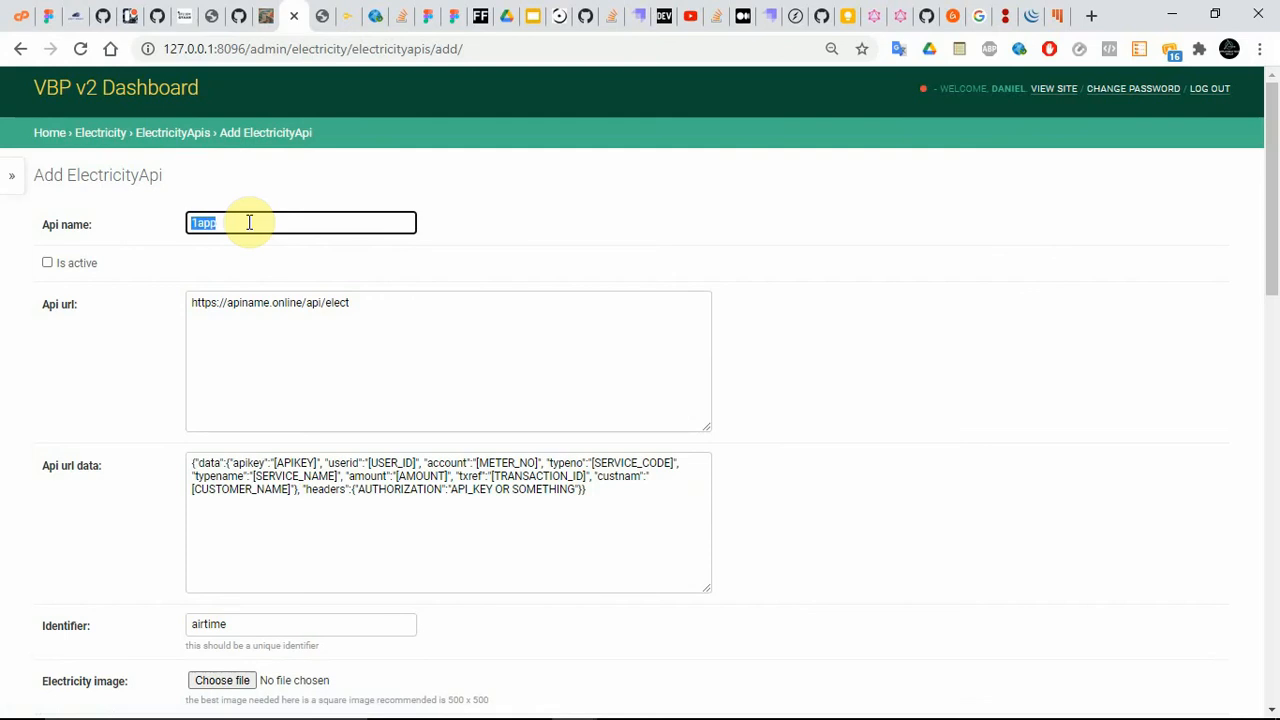
type("eko")
left_click(221, 222)
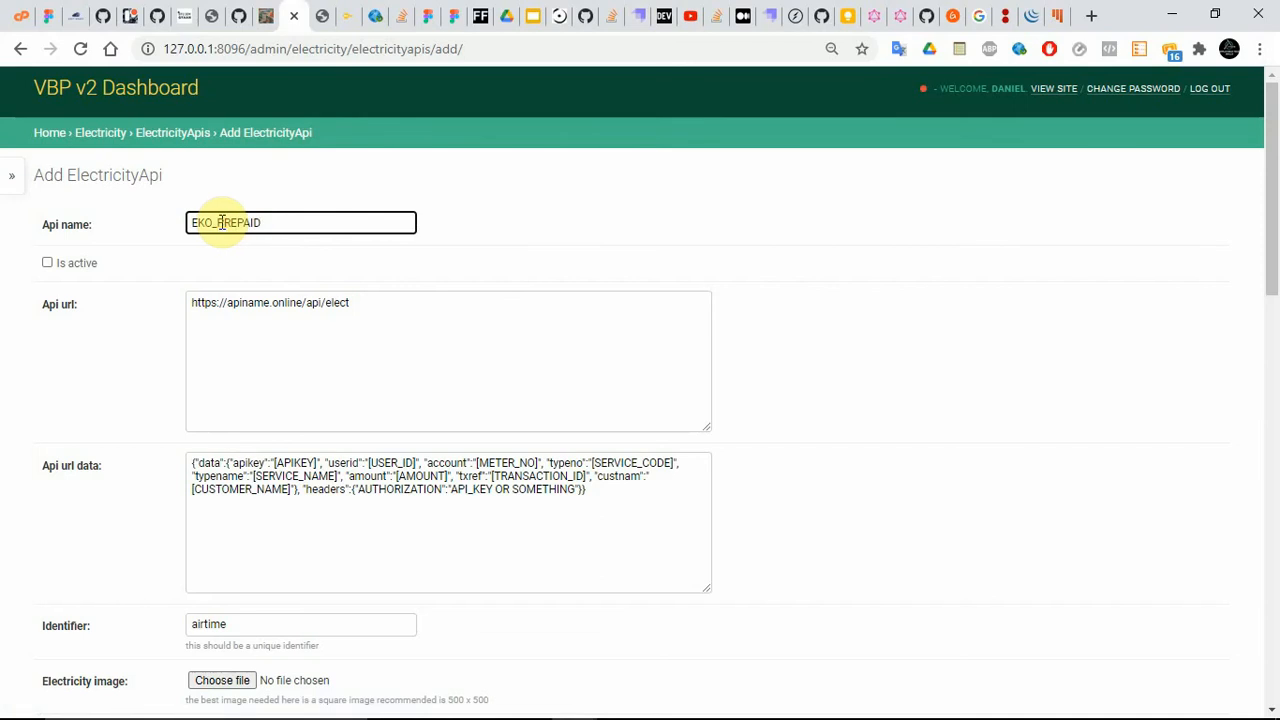
key("BackSpace")
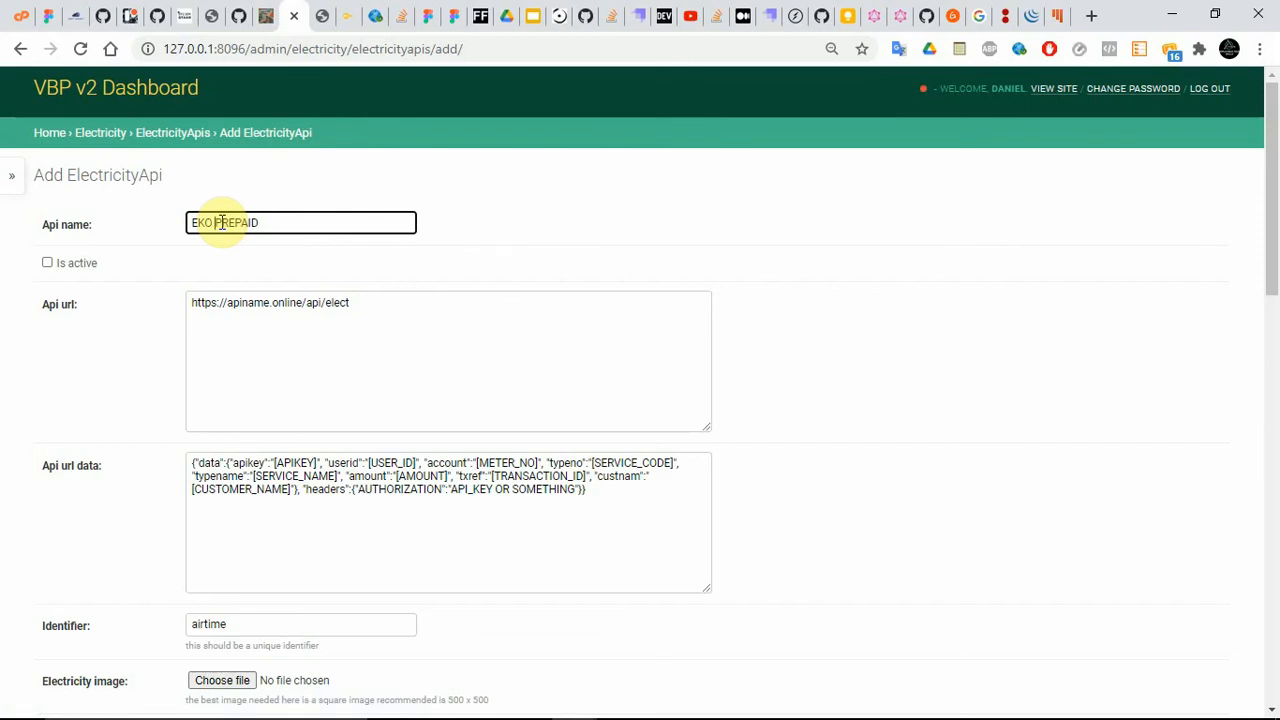
left_click(92, 263)
triple_click(376, 320)
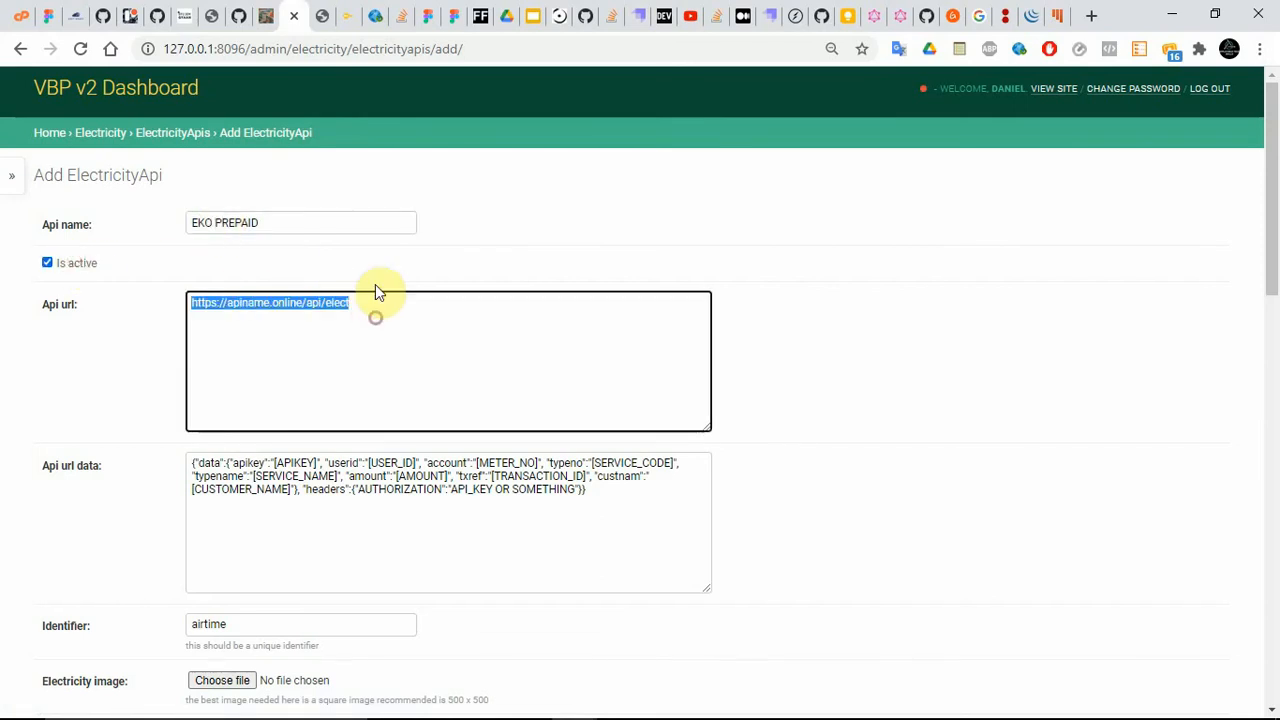
left_click(345, 17)
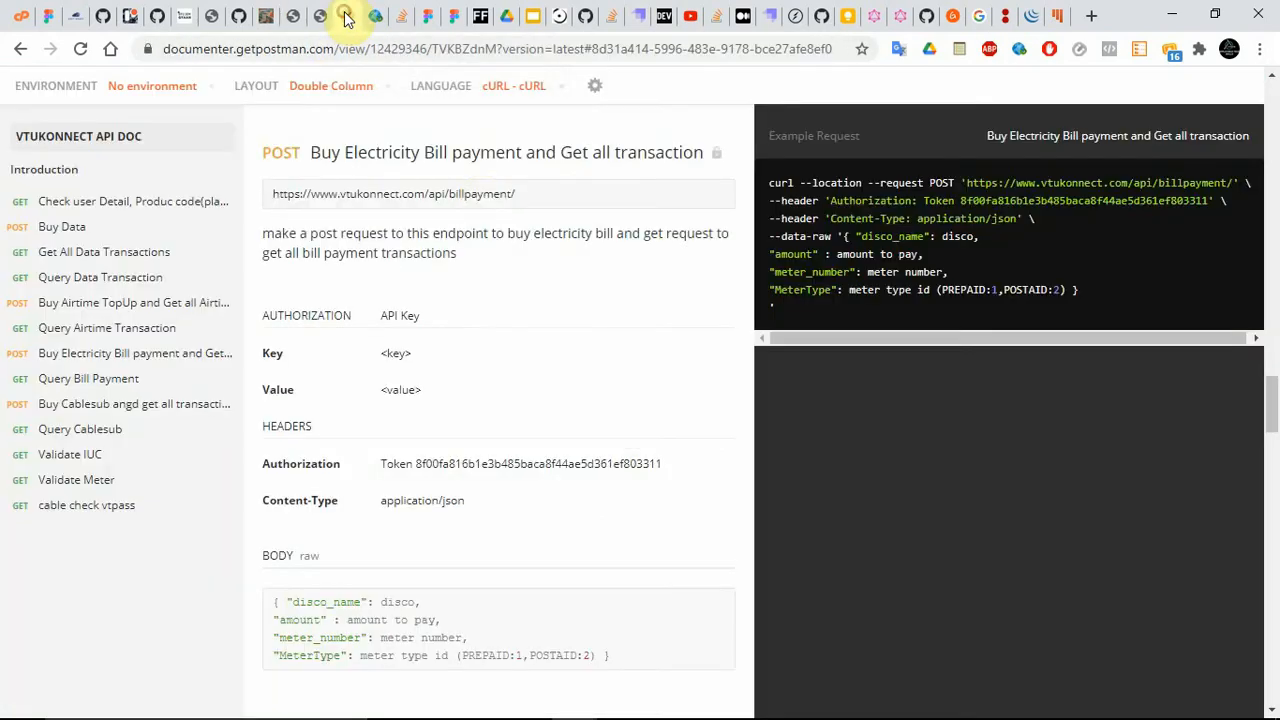
triple_click(477, 196)
key("ctrl+c")
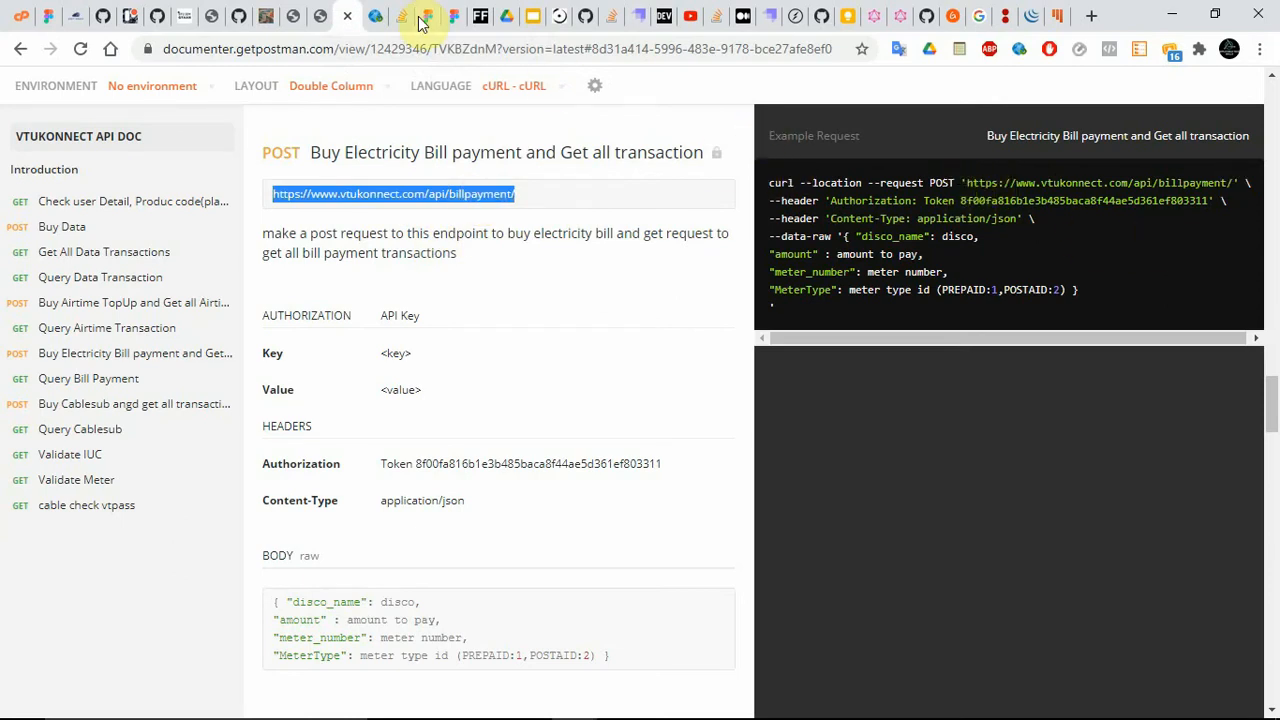
left_click(296, 15)
key("ctrl+v")
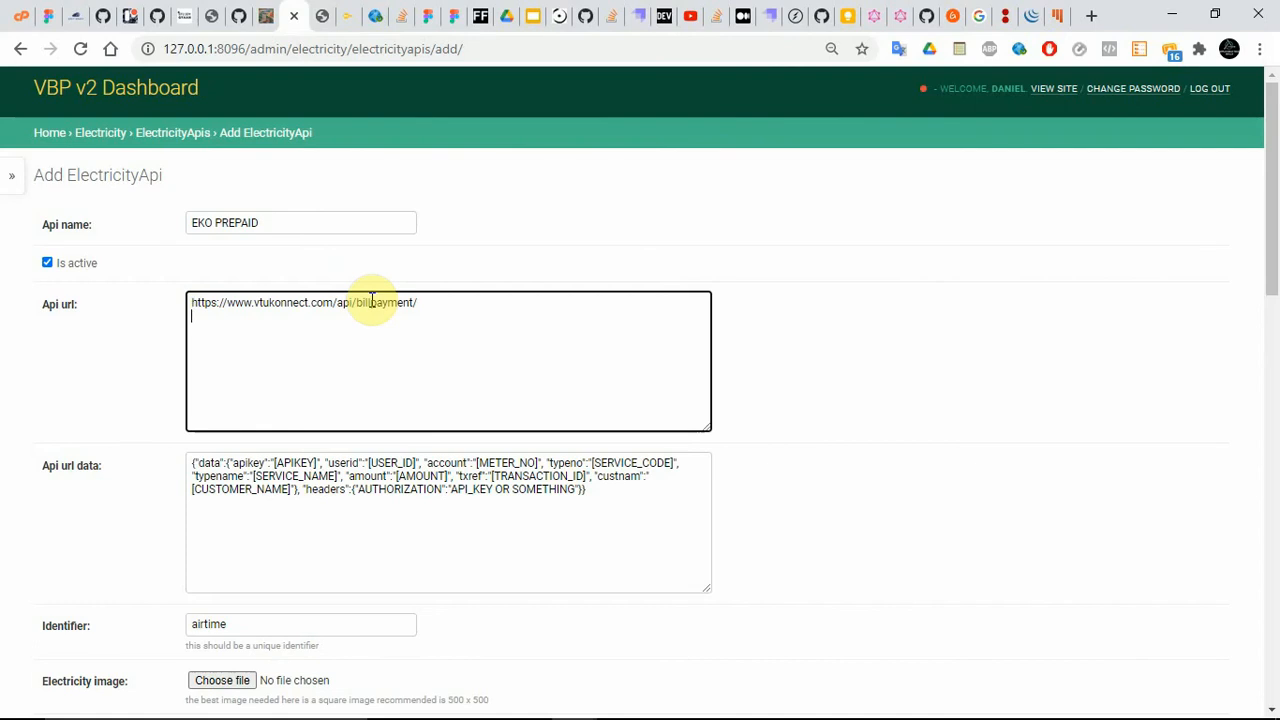
- Copy the example request's headers, including the authorization token, and body from the VTUKONNECT documentation to below the Api url data template
left_click(292, 489)
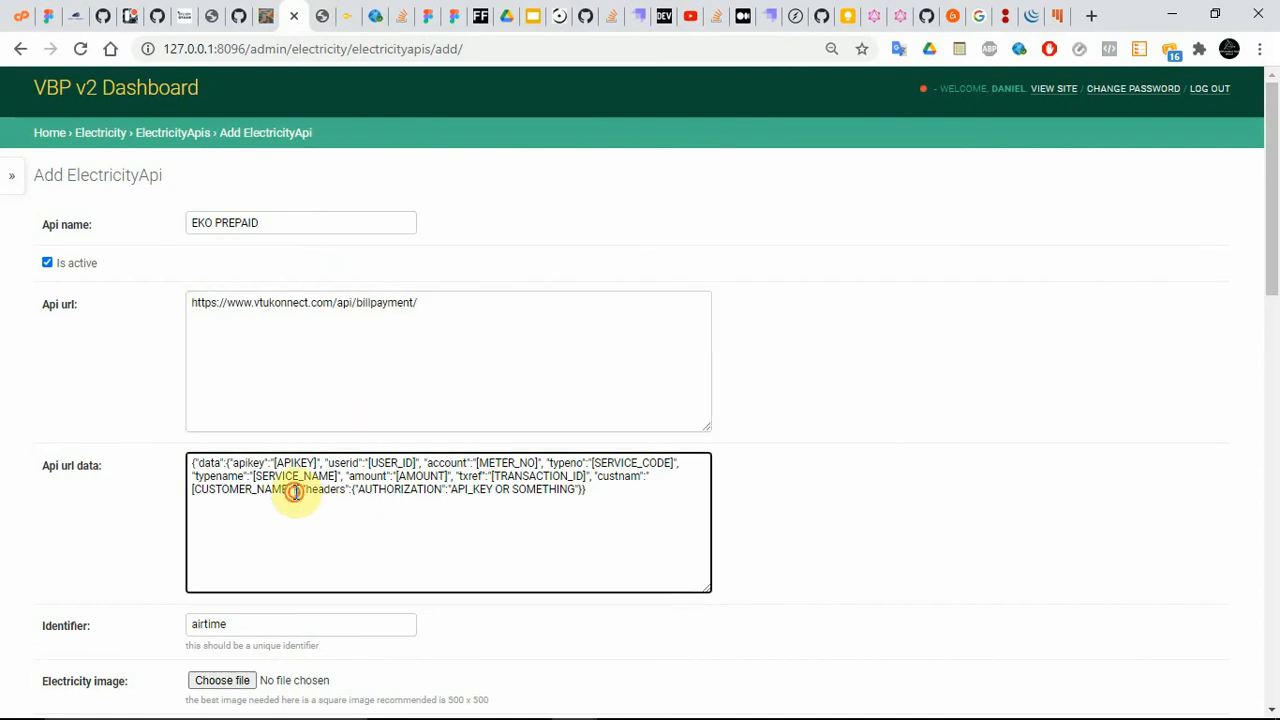
left_click(605, 489)
key("Return")
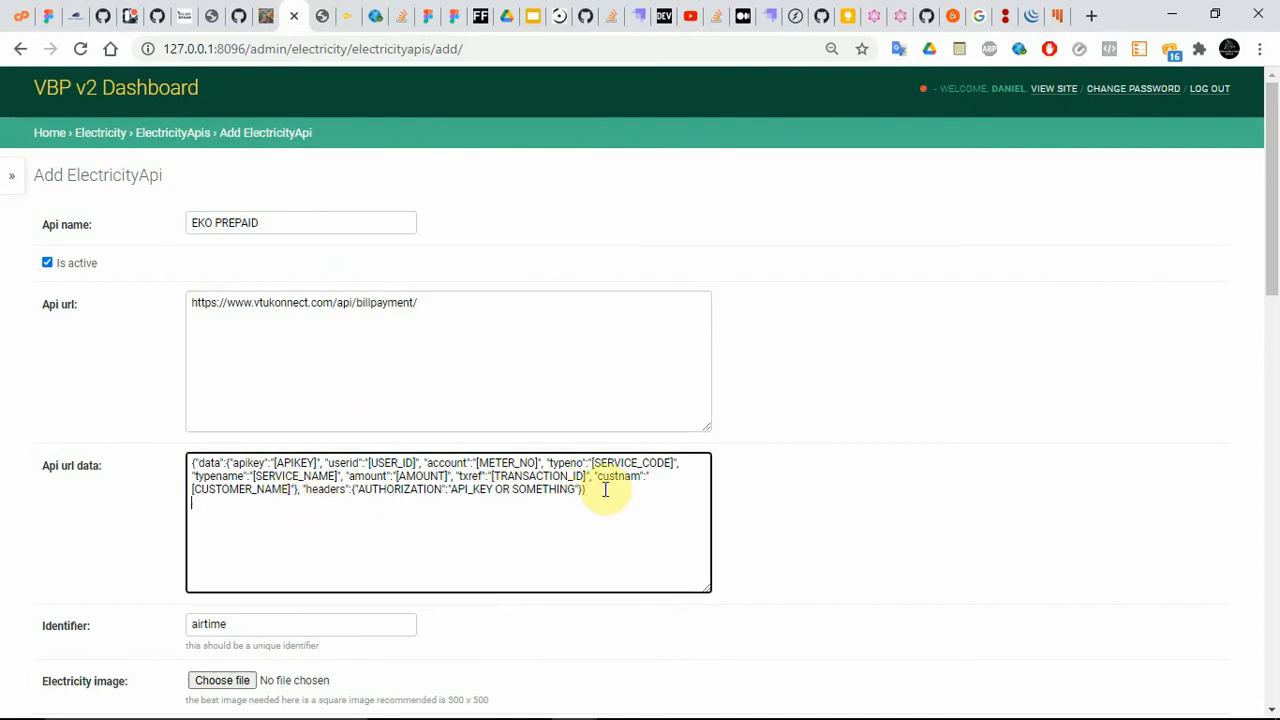
left_click(320, 12)
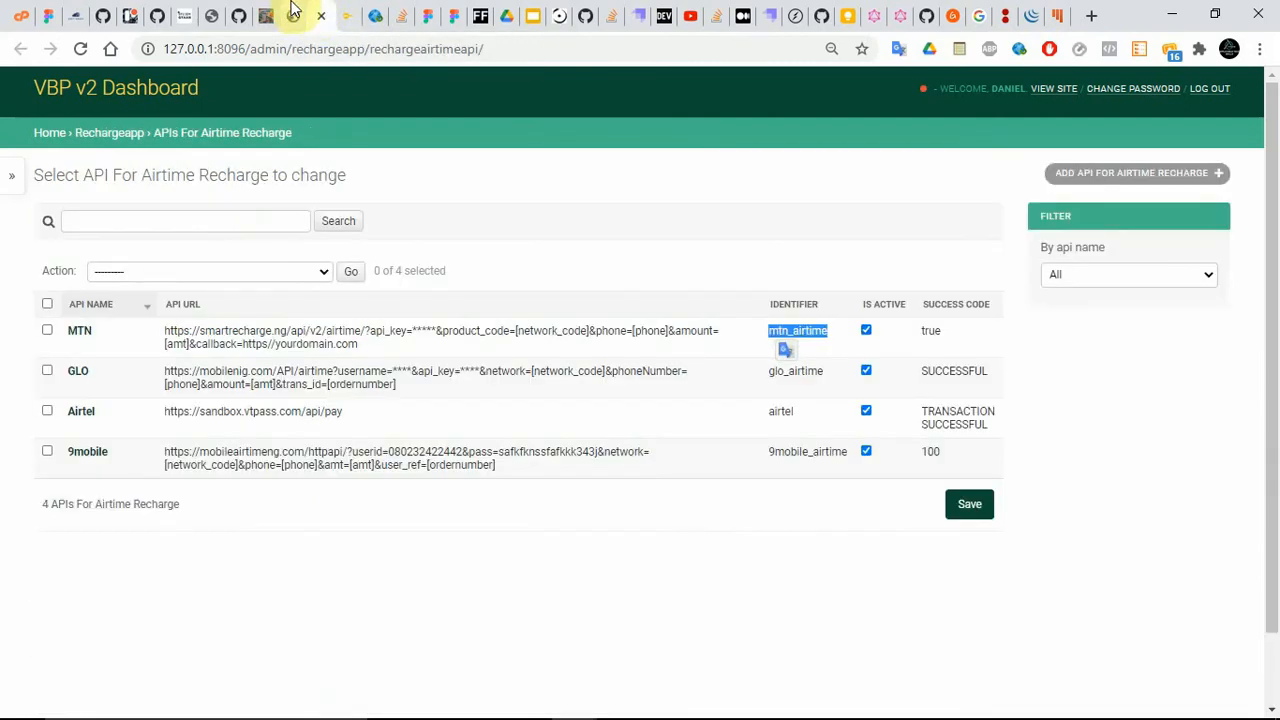
left_click(347, 15)
left_click_drag(1078, 295, 769, 206)
key("ctrl+c")
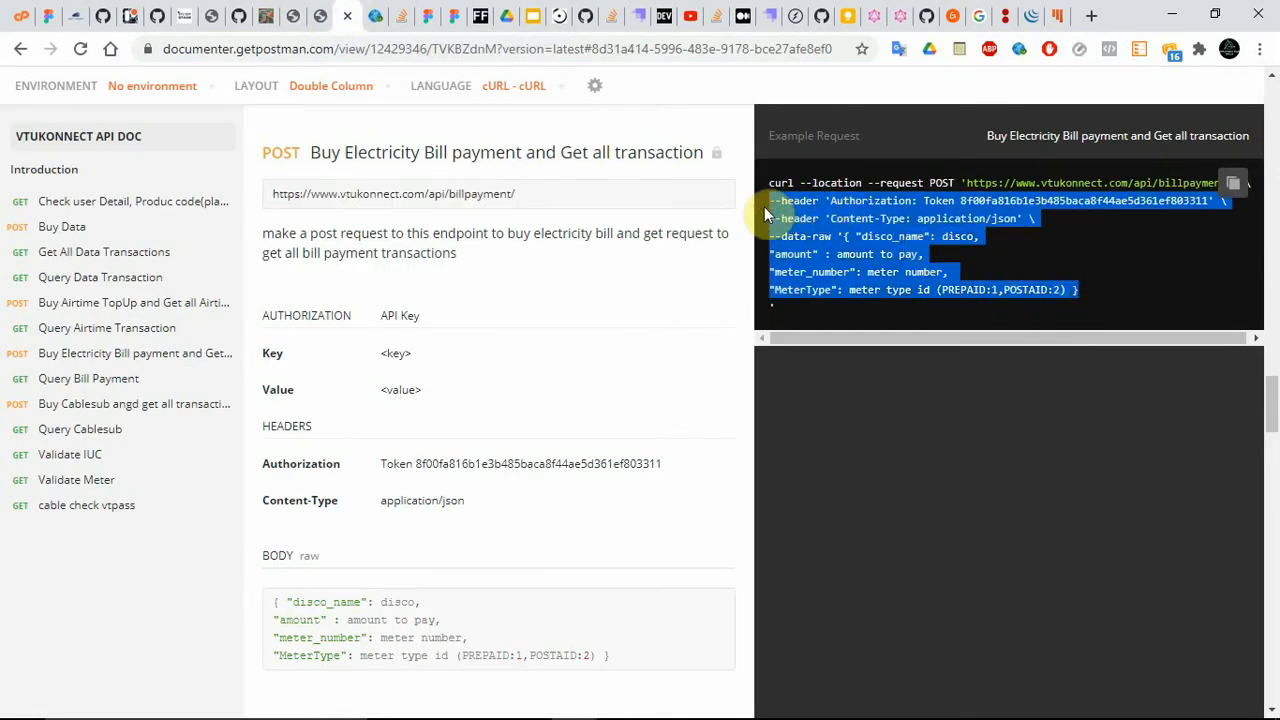
left_click(300, 14)
key("ctrl+v")
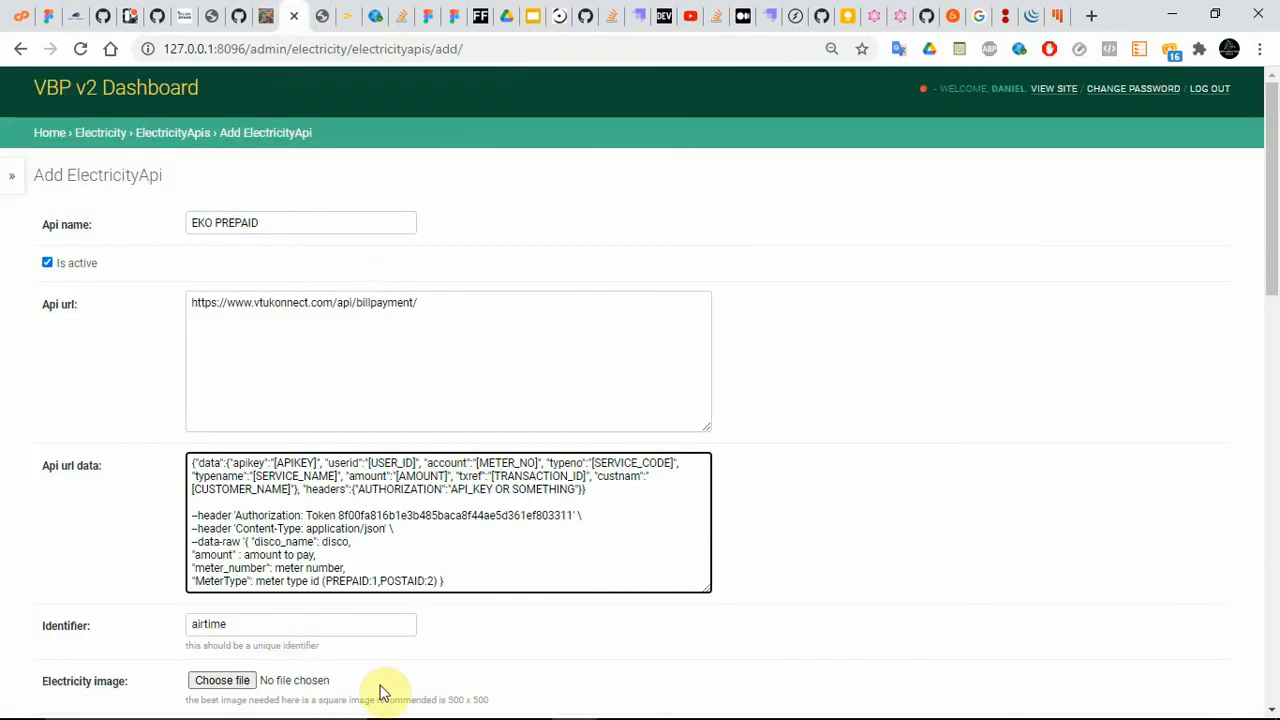
double_click(280, 515)
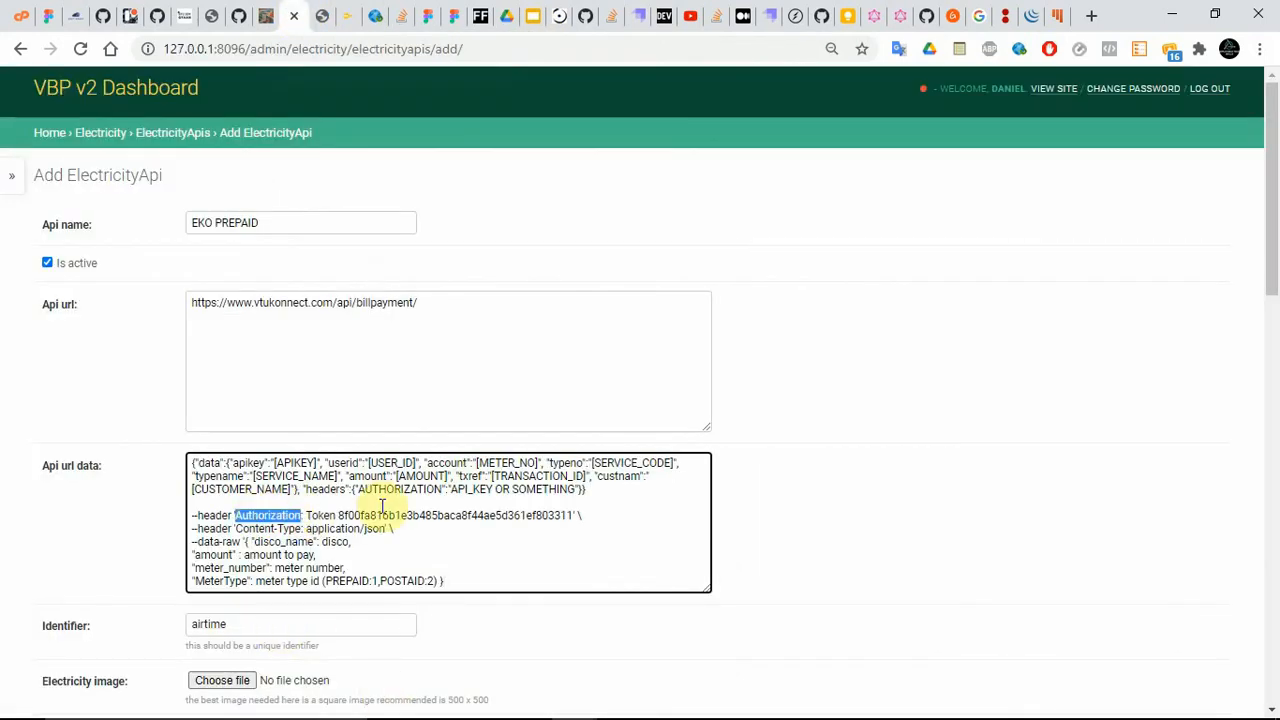
double_click(400, 489)
key("ctrl+v")
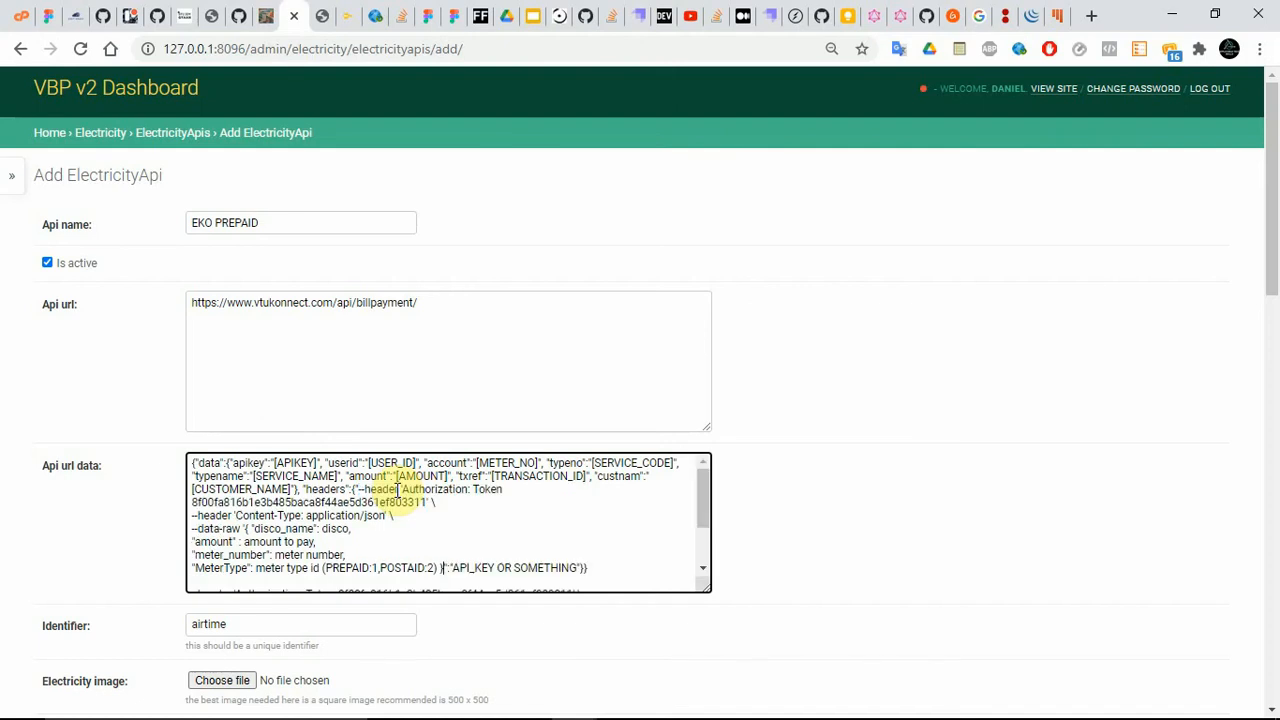
key("ctrl+z")
- Rename the AUTHORIZATION key in the template's headers as Authorization, matching the pasted example request
double_click(268, 515)
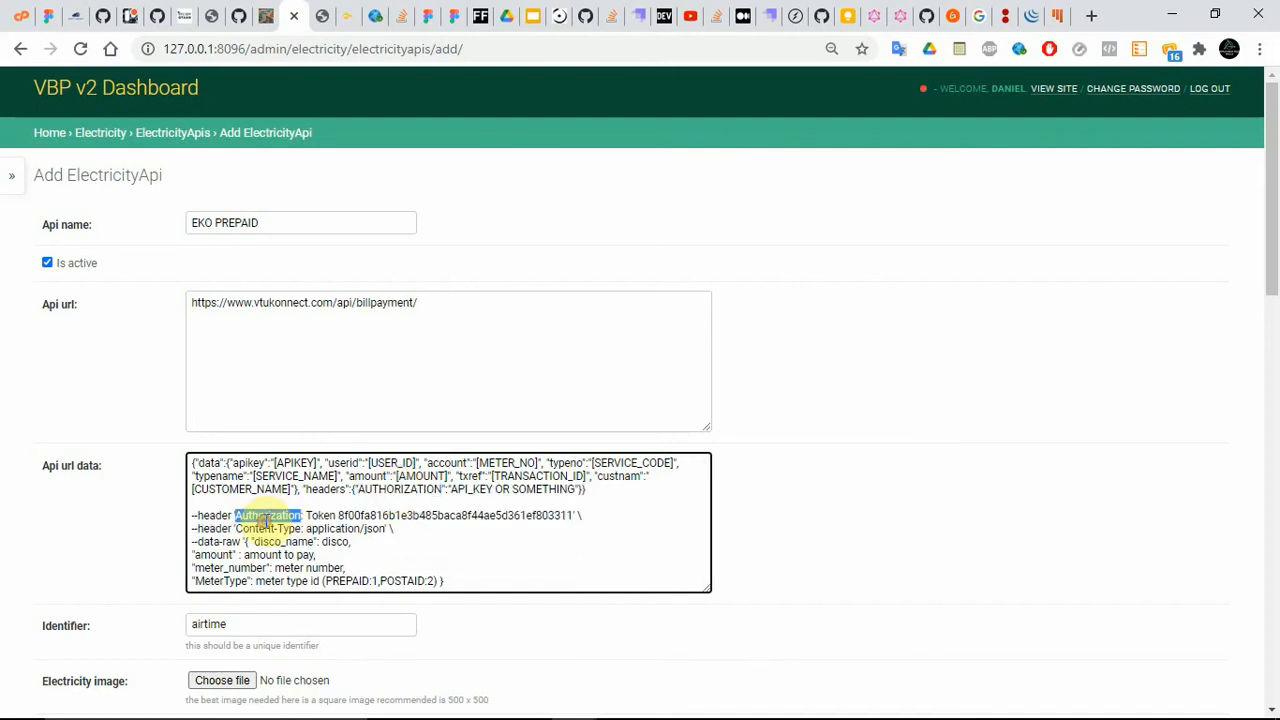
key("ctrl+c")
double_click(400, 489)
key("ctrl+v")
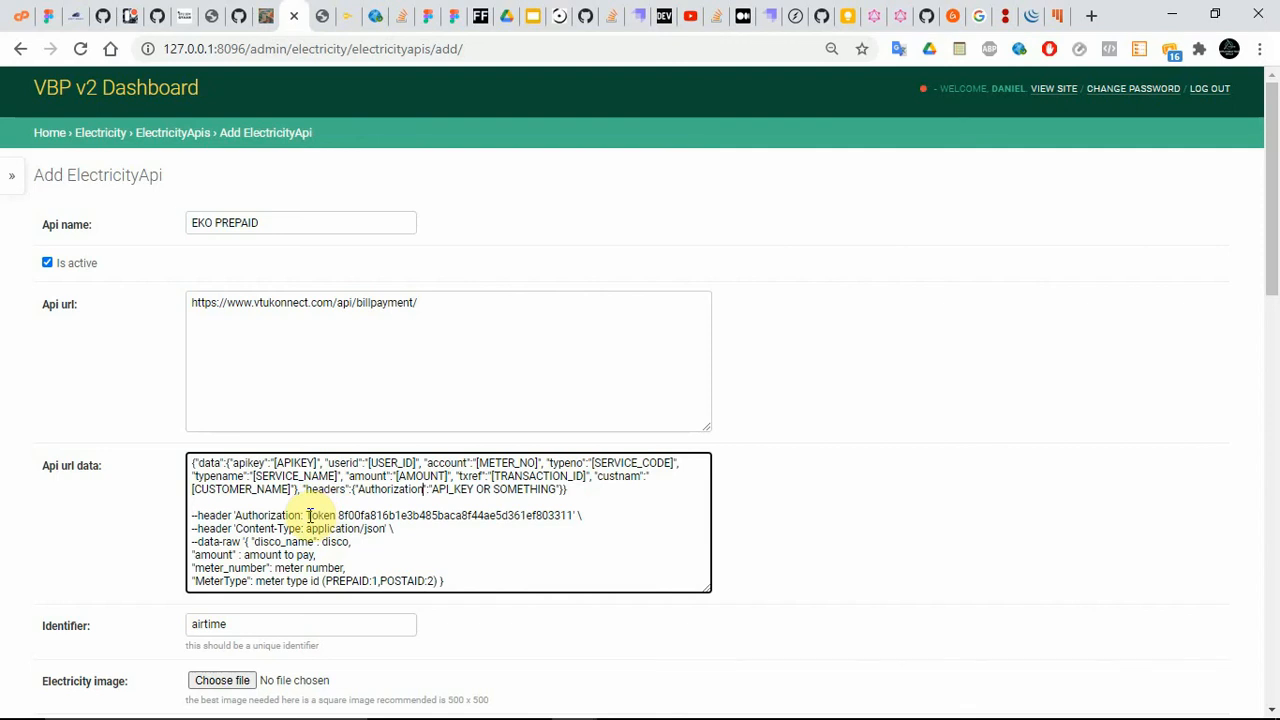
- Replace the API_KEY OR SOMETHING placeholder of the Authorization header with the authorization token from the example request
left_click_drag(309, 515, 572, 512)
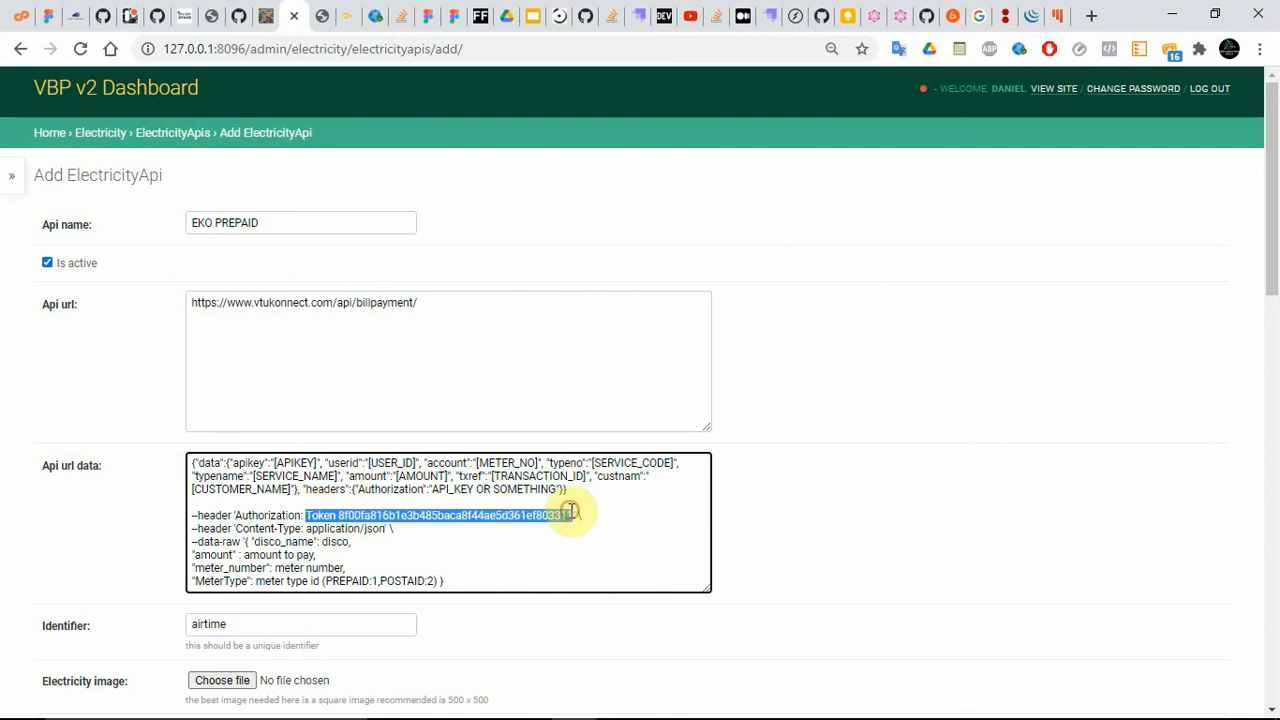
double_click(503, 489)
key("BackSpace")
key("BackSpace")
key("BackSpace")
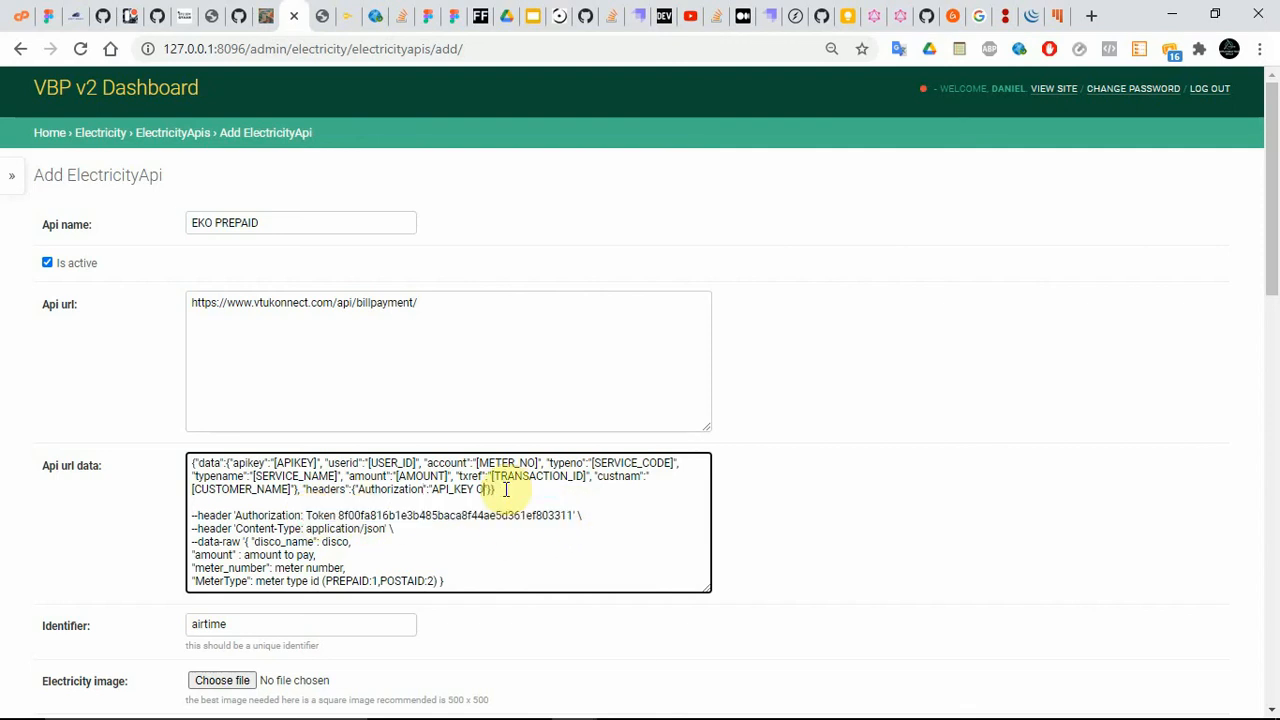
key("BackSpace")
key("BackSpace")
key("BackSpace")
key("BackSpace")
key("BackSpace")
key("ctrl+v")
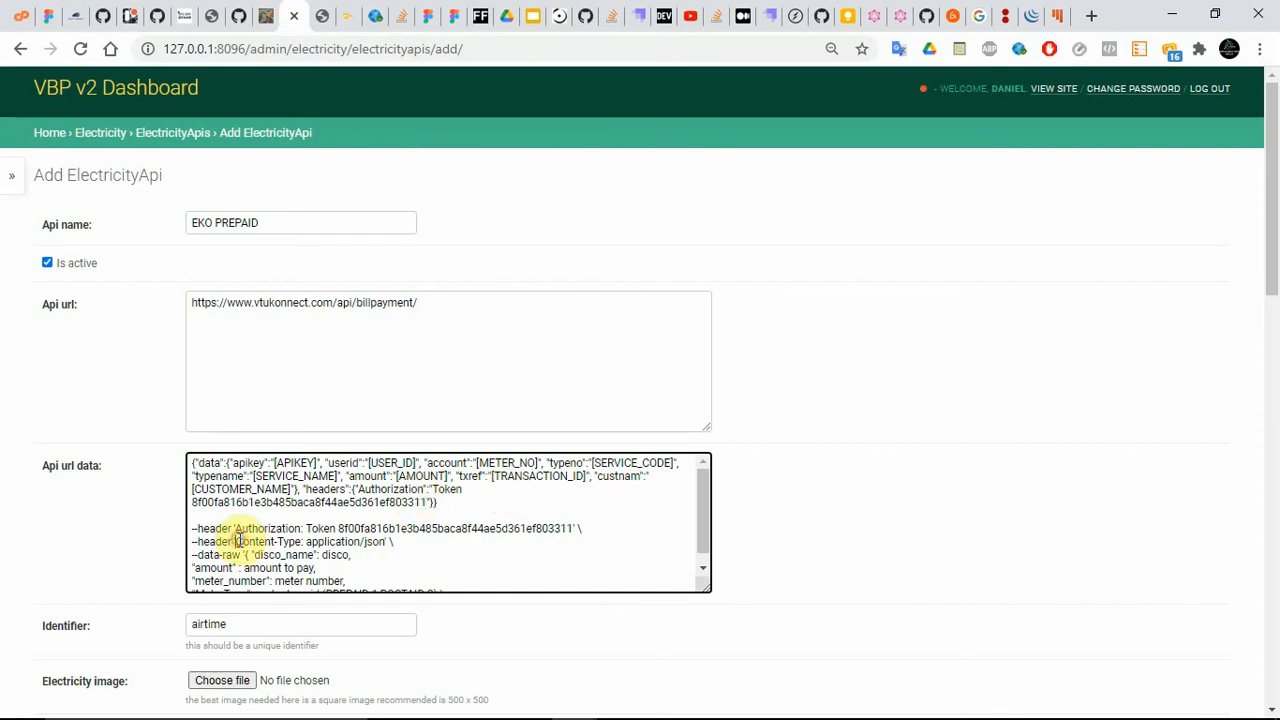
- Add a "Content-Type" header with the value "application/json" after the Authorization header in the Api url data
left_click_drag(237, 541, 300, 541)
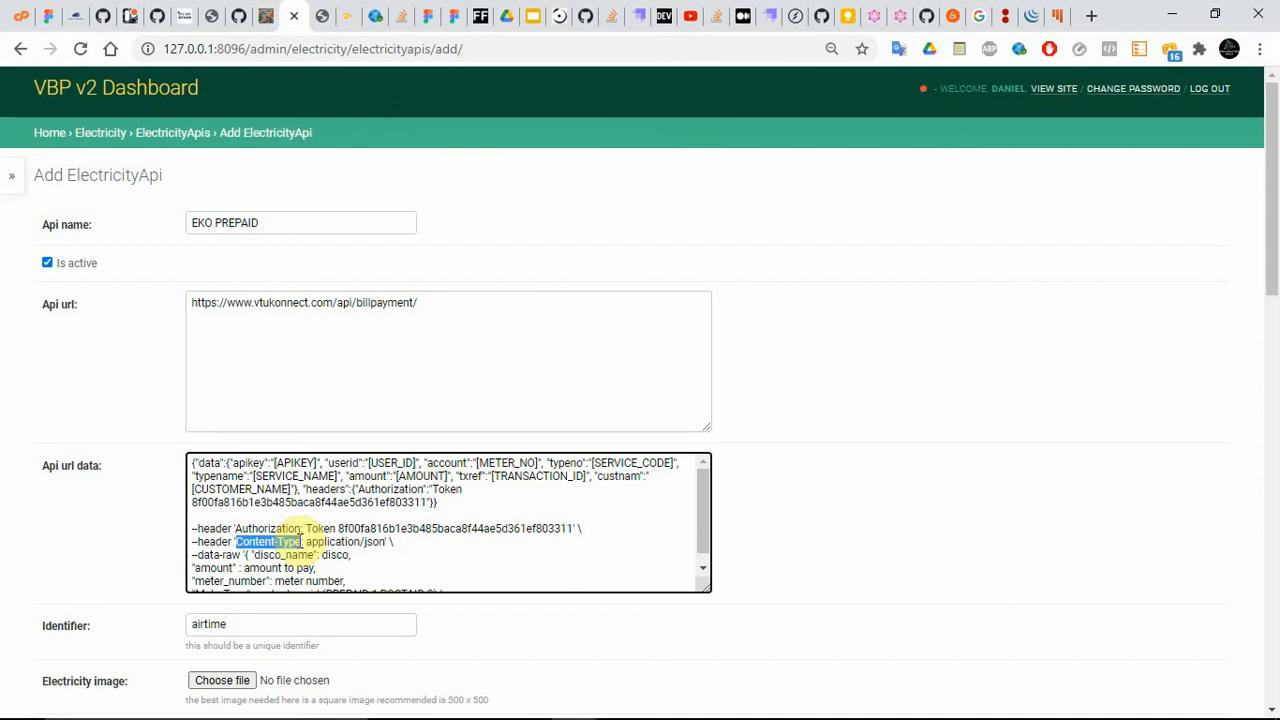
left_click(432, 503)
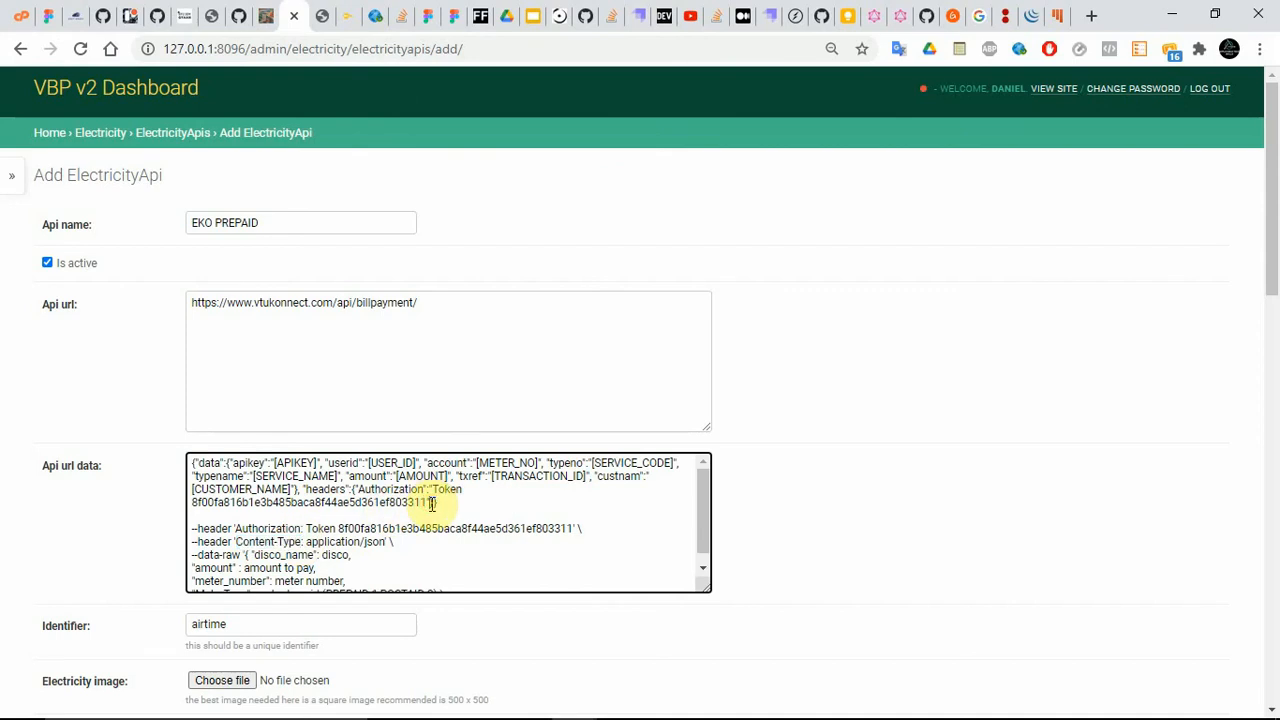
key("ctrl+v")
type(",")
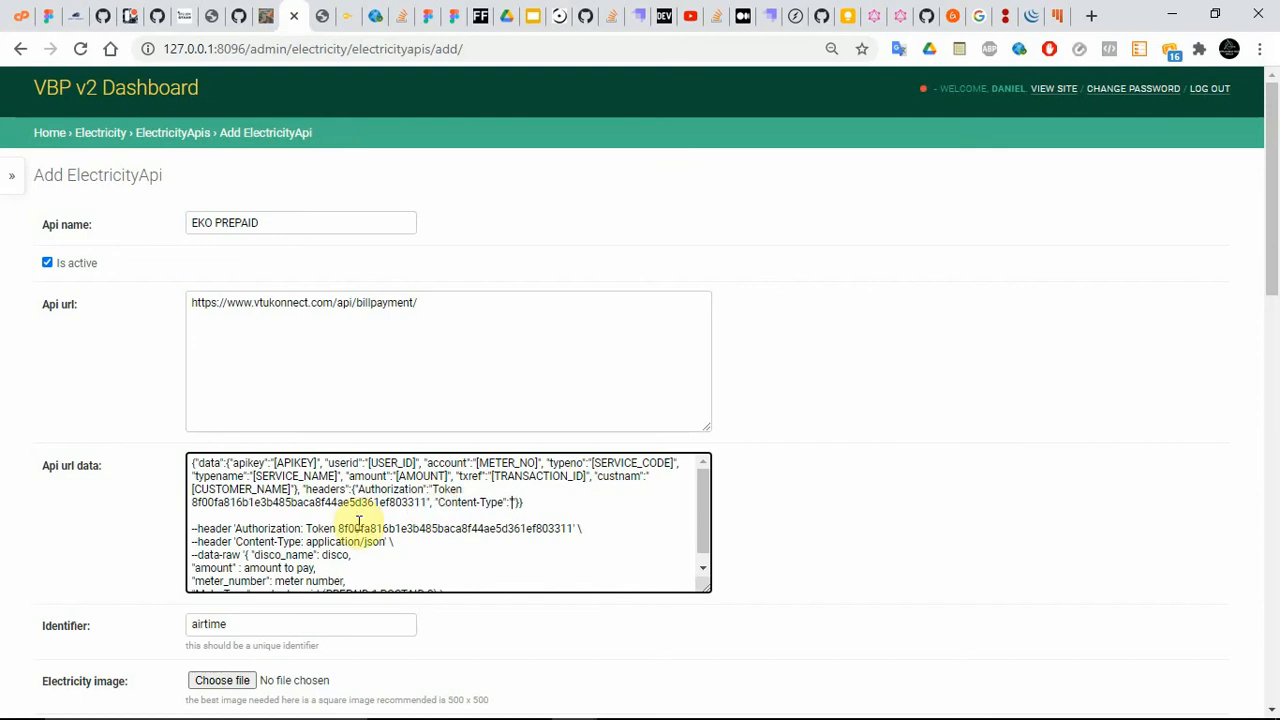
left_click_drag(305, 541, 383, 541)
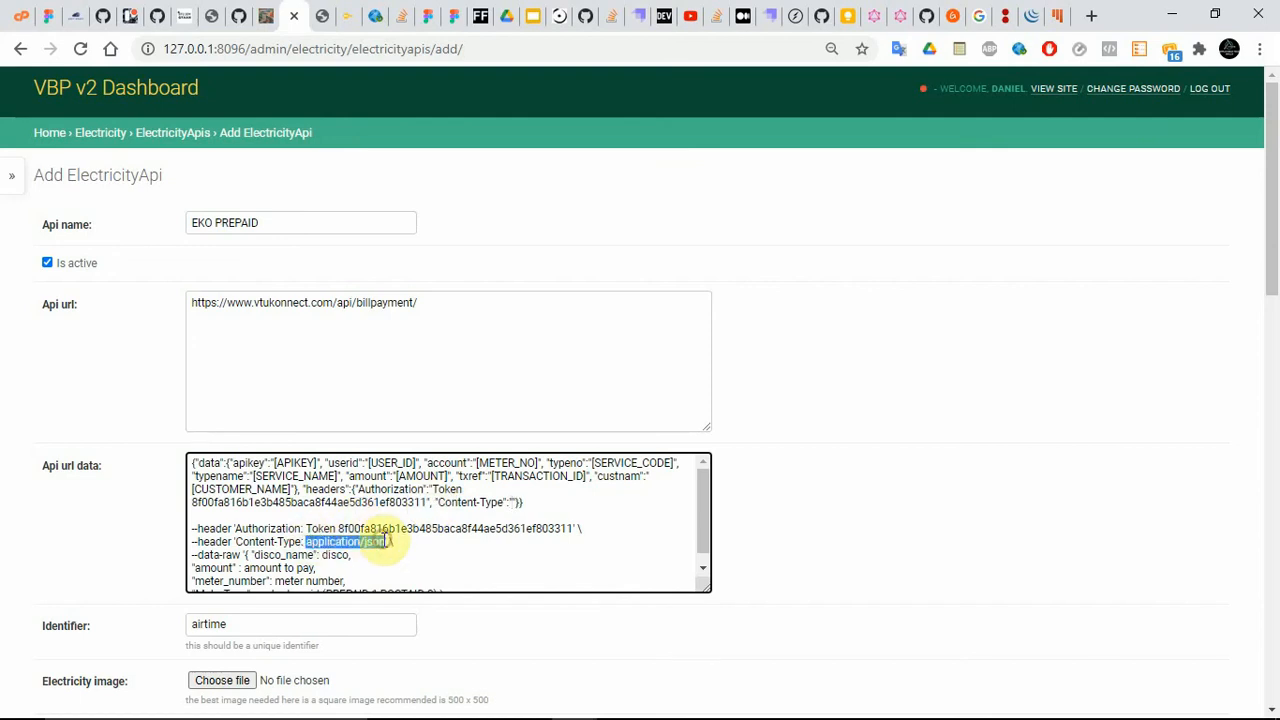
key("ctrl+c")
left_click(515, 501)
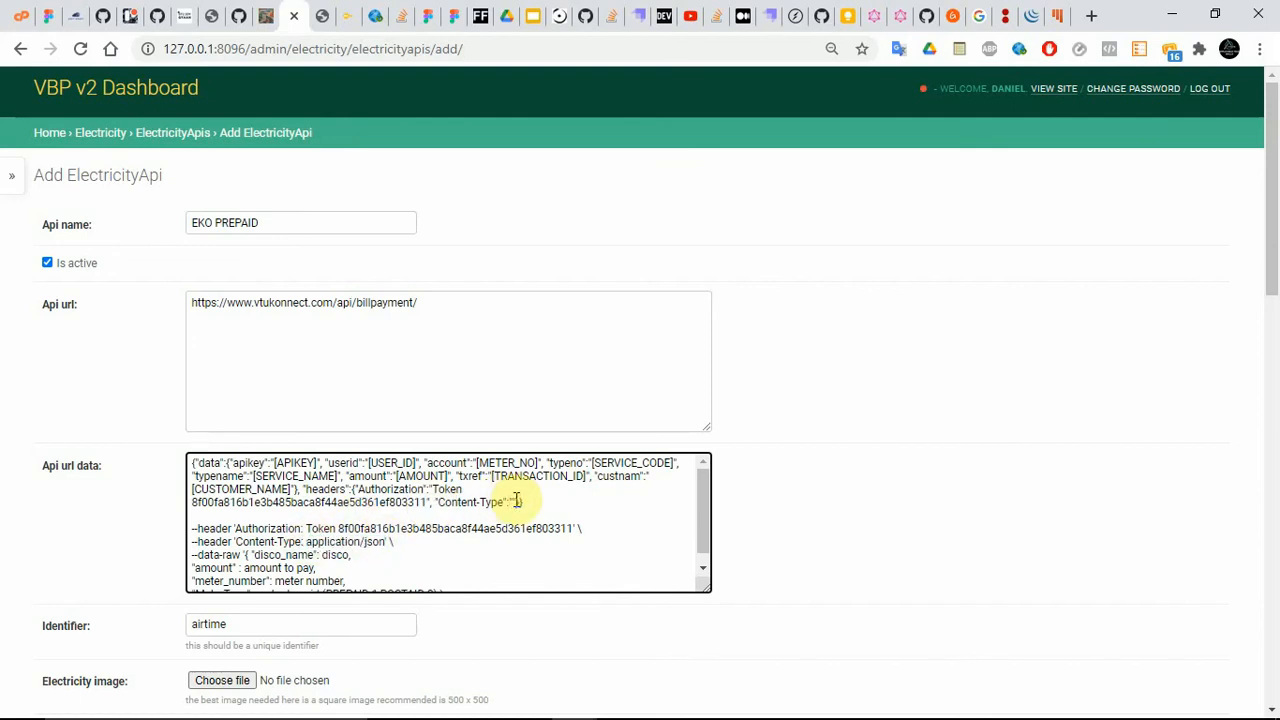
key("ctrl+v")
type("\"")
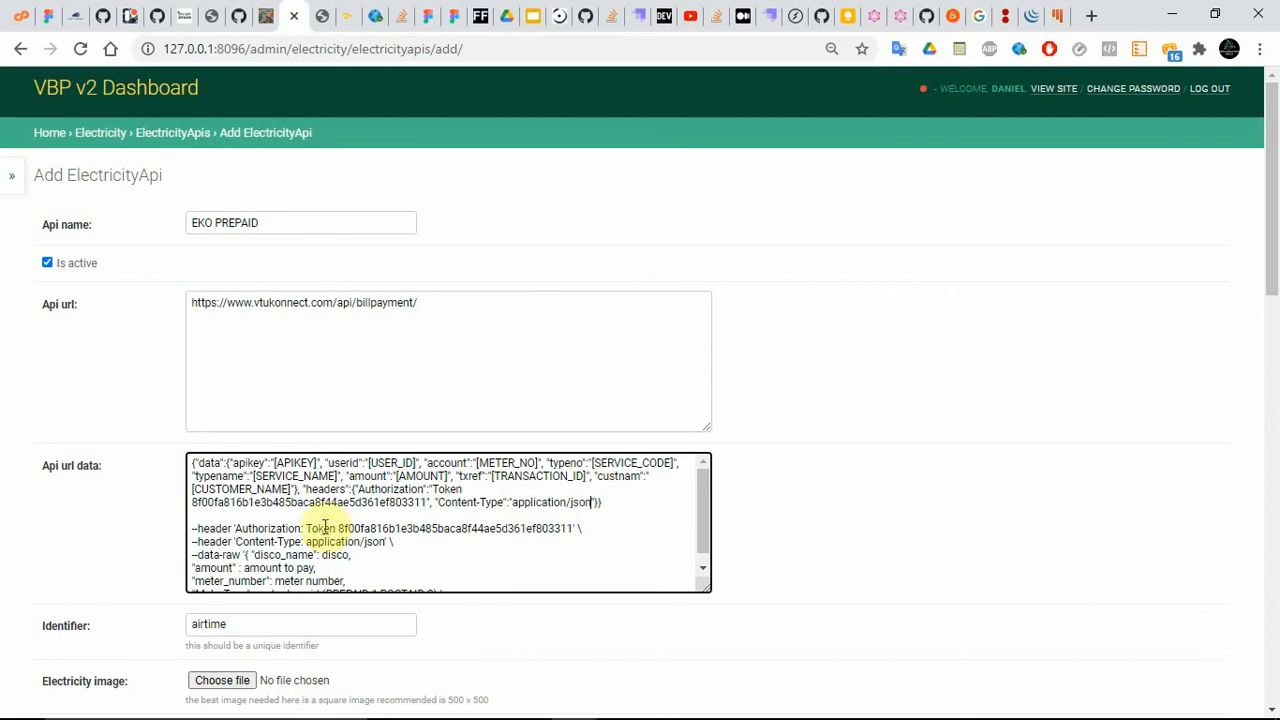
- Enlarge the Api url data text area and delete the apikey and userid entries from its data object
mouse_move(708, 523)
left_mouse_down()
mouse_move(708, 543)
mouse_move(714, 517)
left_mouse_up()
left_click_drag(706, 588, 776, 680)
left_click_drag(1274, 240, 1275, 280)
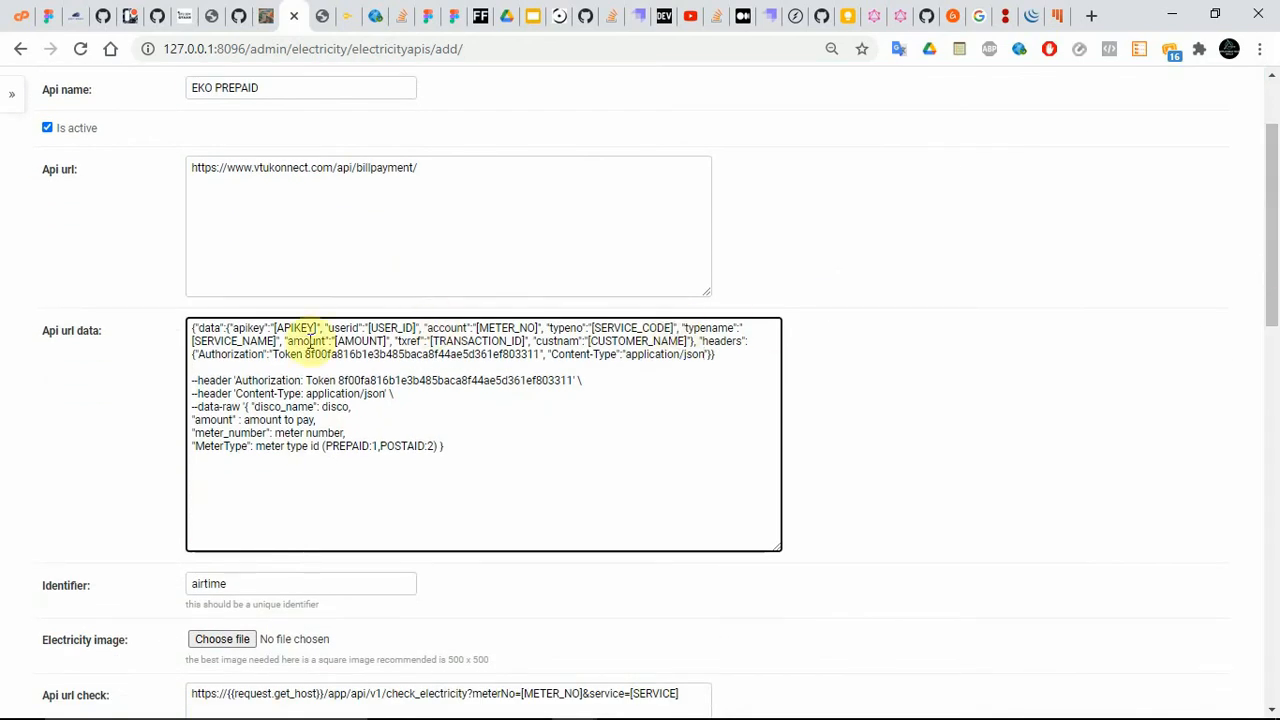
left_click_drag(229, 327, 426, 328)
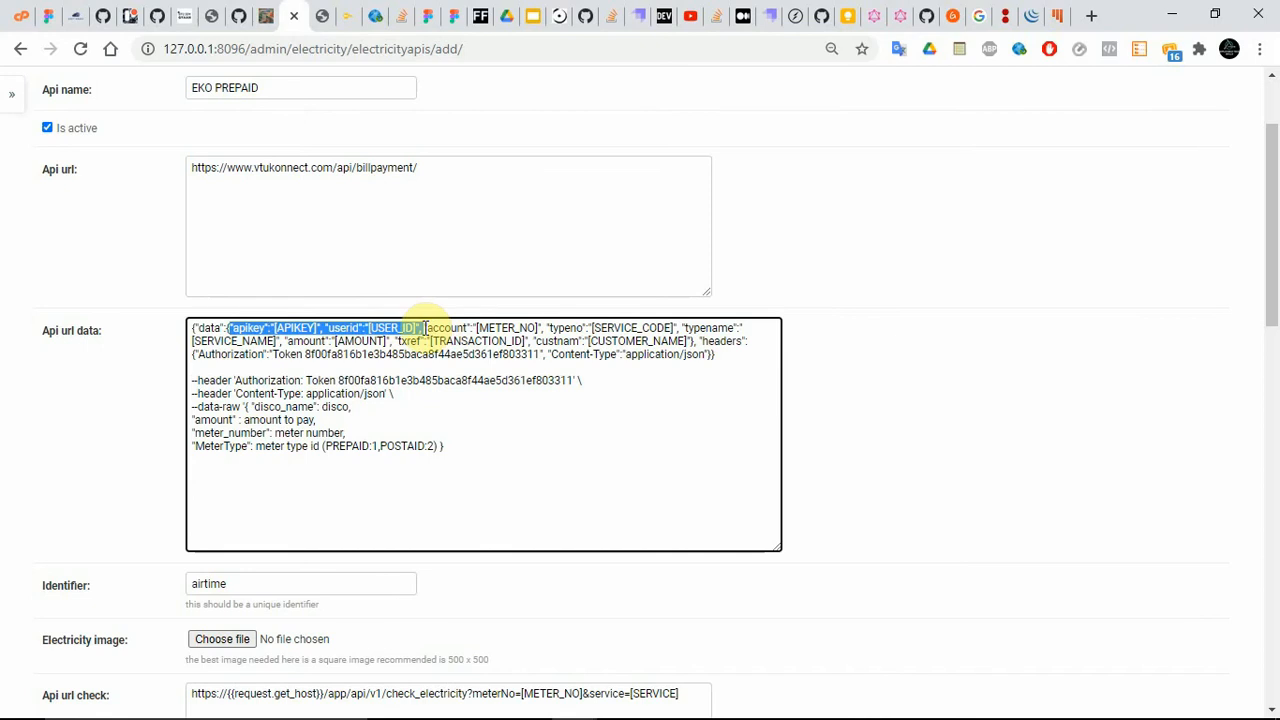
key("BackSpace")
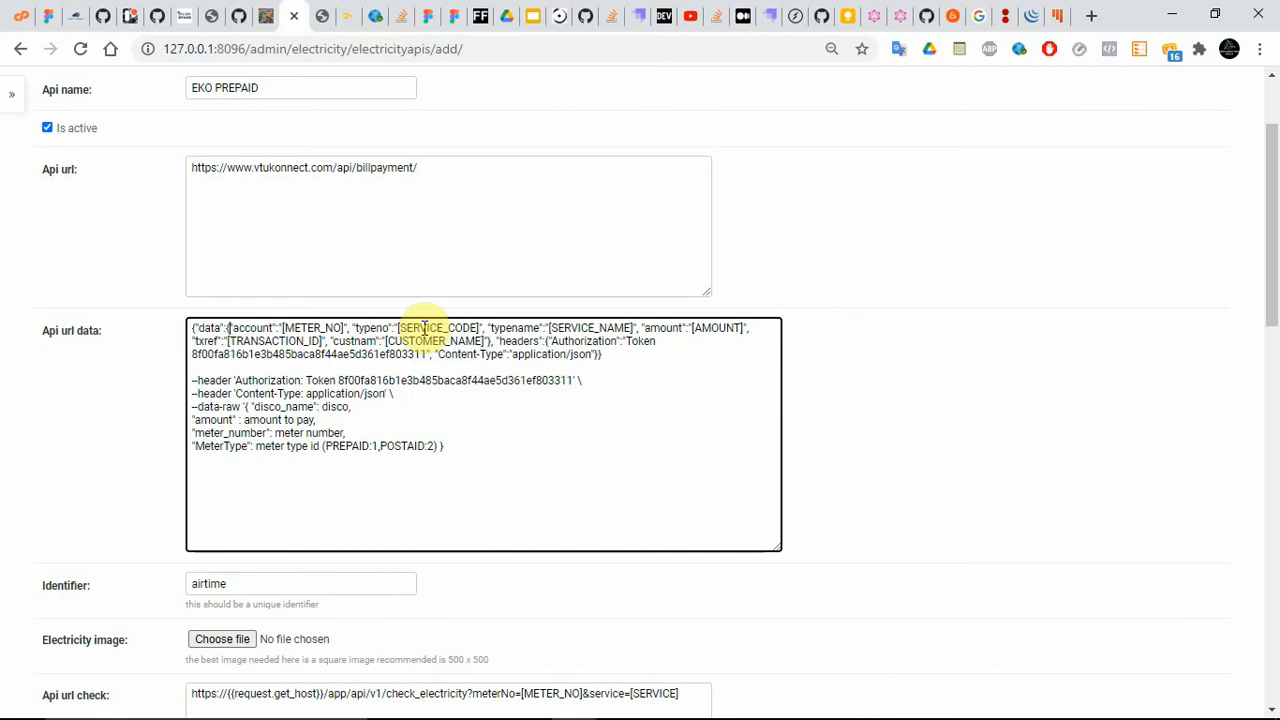
- Rename the account key of the [METER_NO] entry as meter_number in the Api url data
double_click(232, 432)
key("ctrl+c")
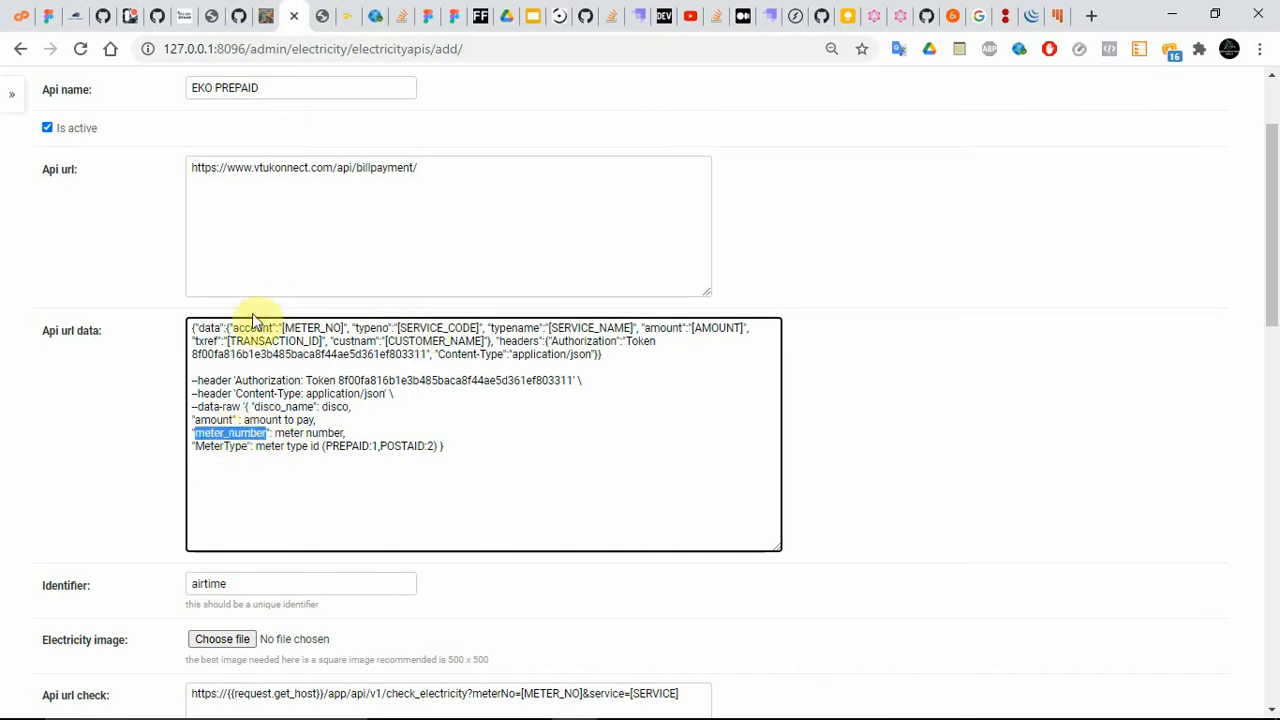
double_click(250, 327)
key("ctrl+v")
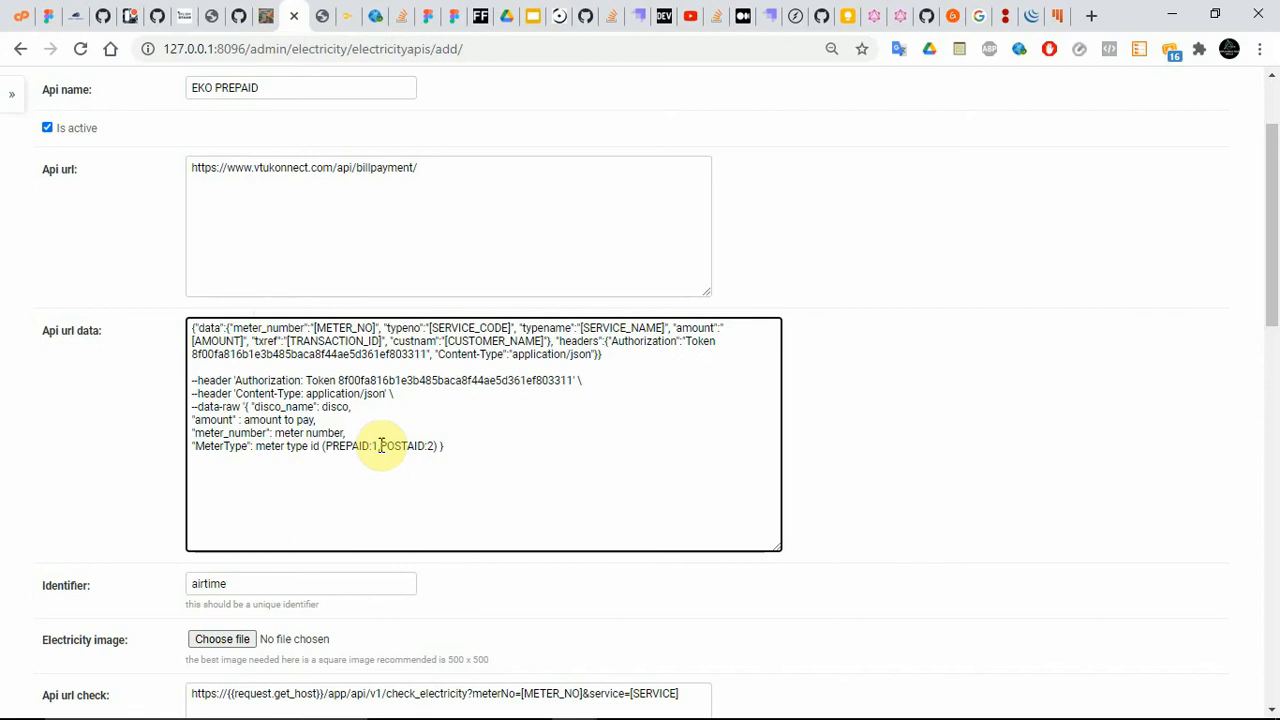
- Add a "MeterType" entry with the placeholder [METER_TYPE] after the customer name in the data object
double_click(229, 447)
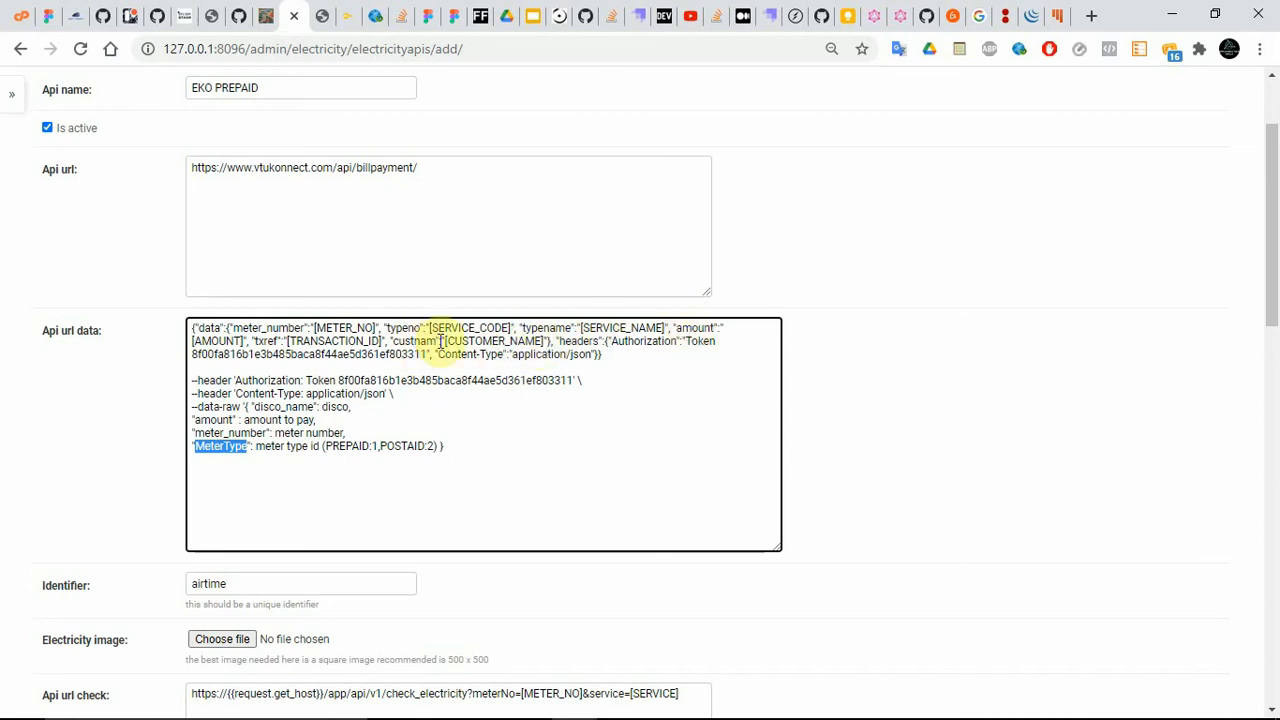
left_click(550, 342)
type(", \"\"")
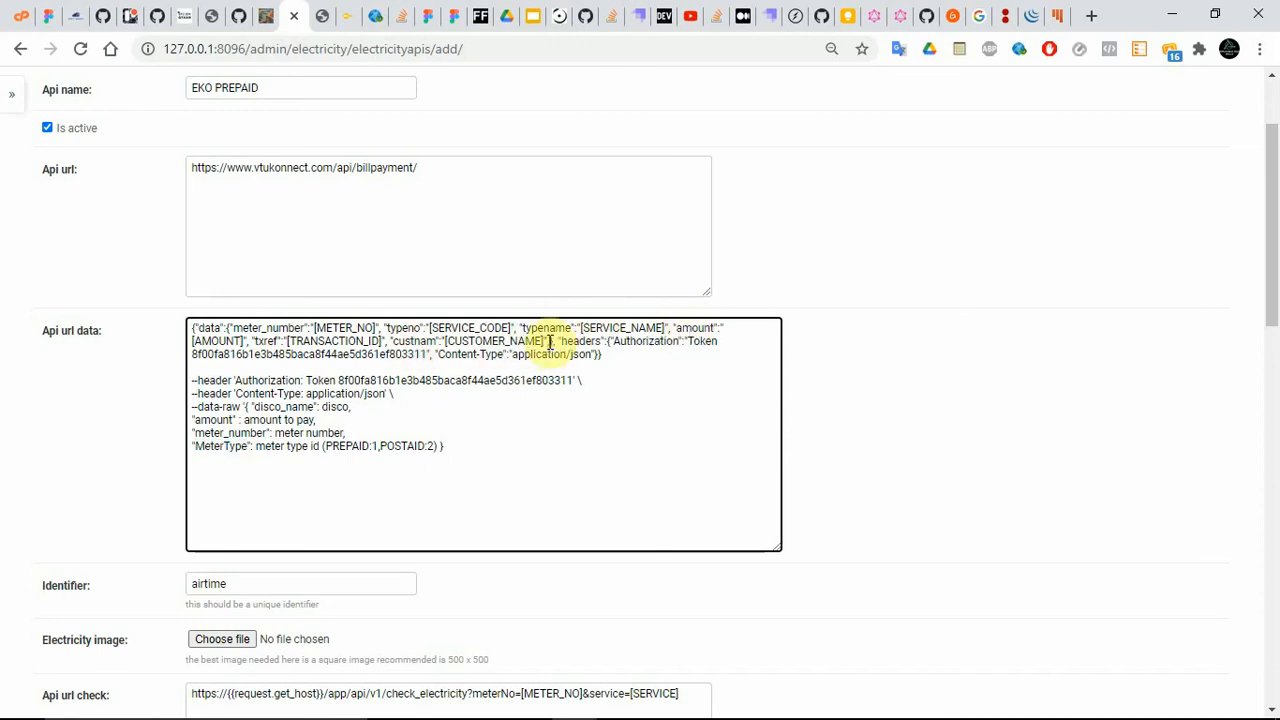
key("ctrl+v")
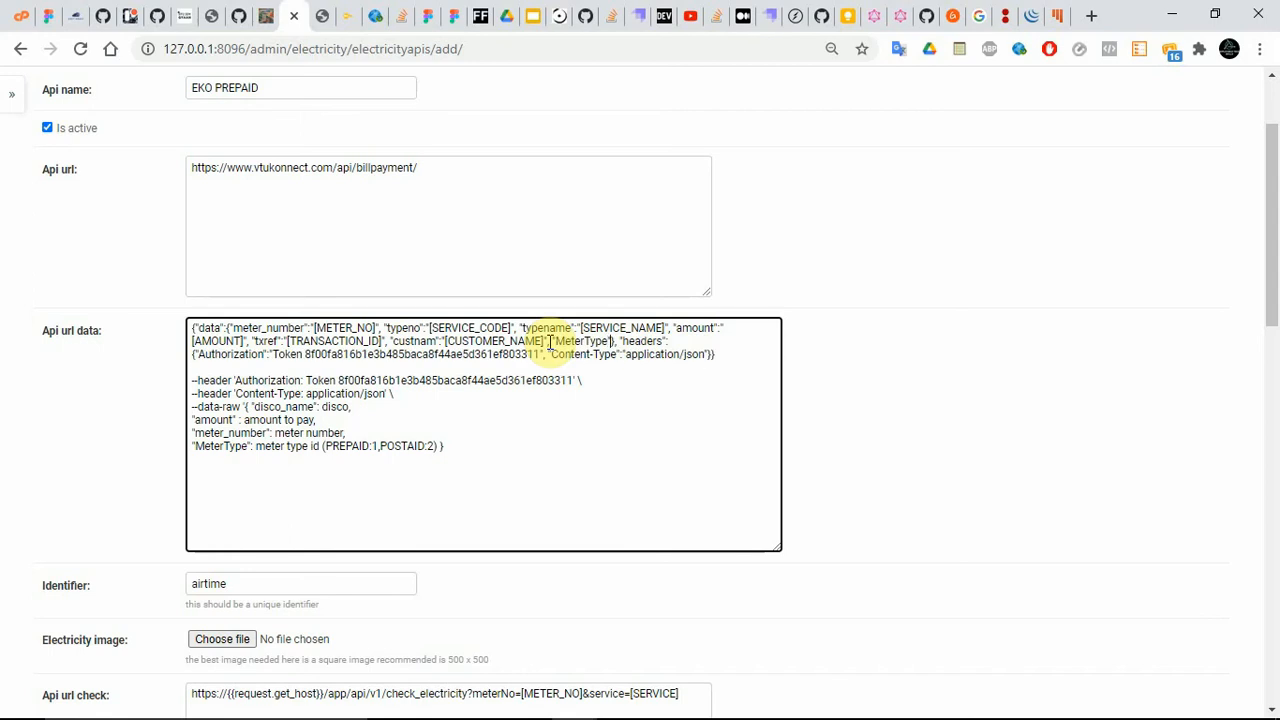
type(":")
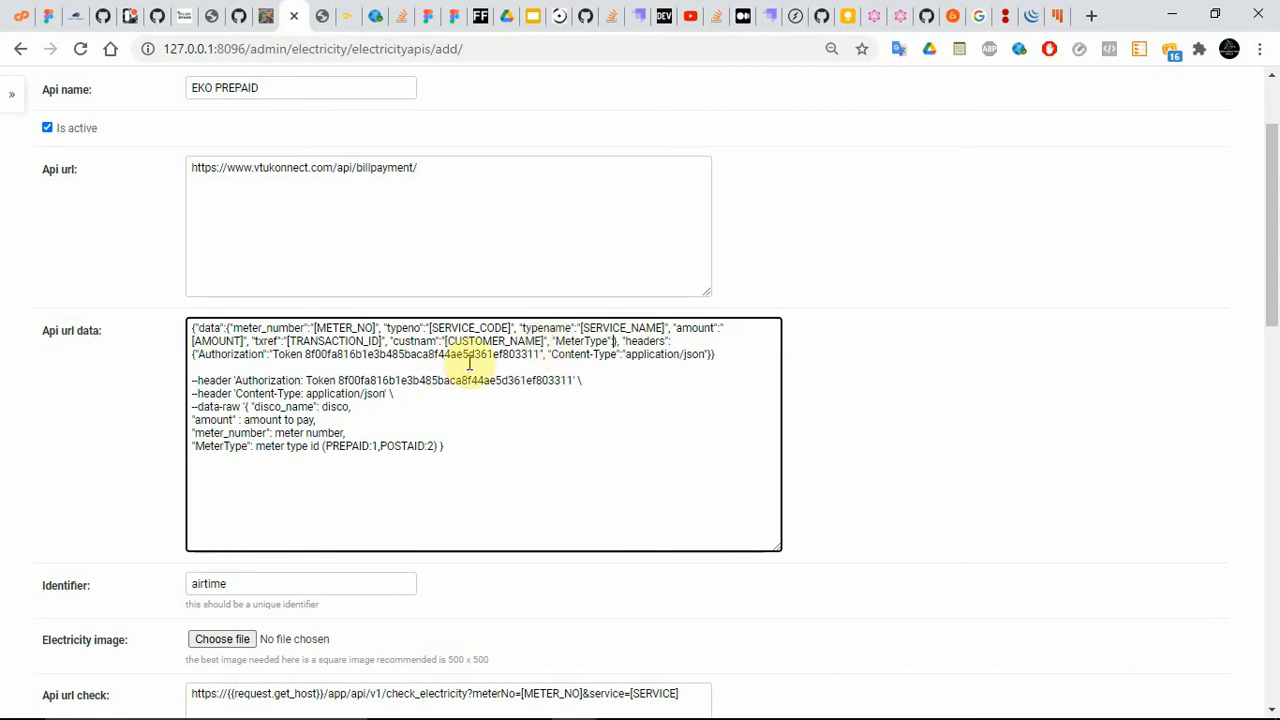
type(" []meter")
key("BackSpace")
key("BackSpace")
key("BackSpace")
key("BackSpace")
key("BackSpace")
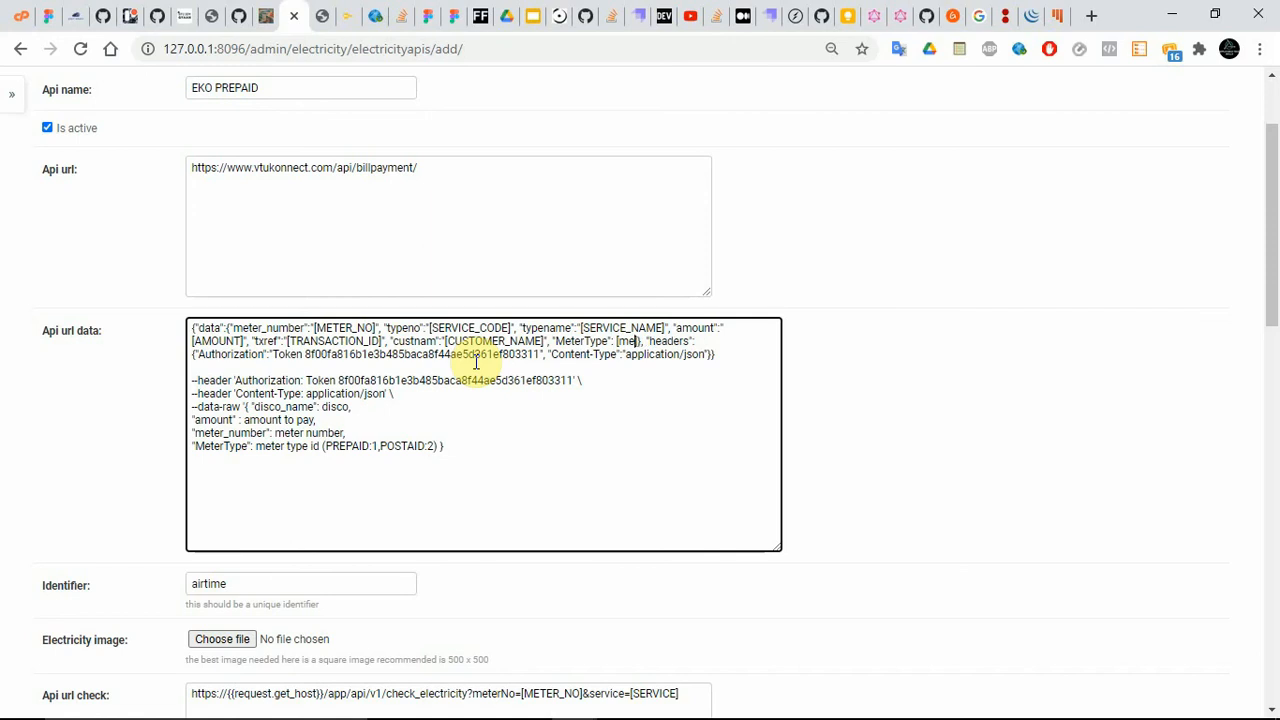
type("METER_TYPE")
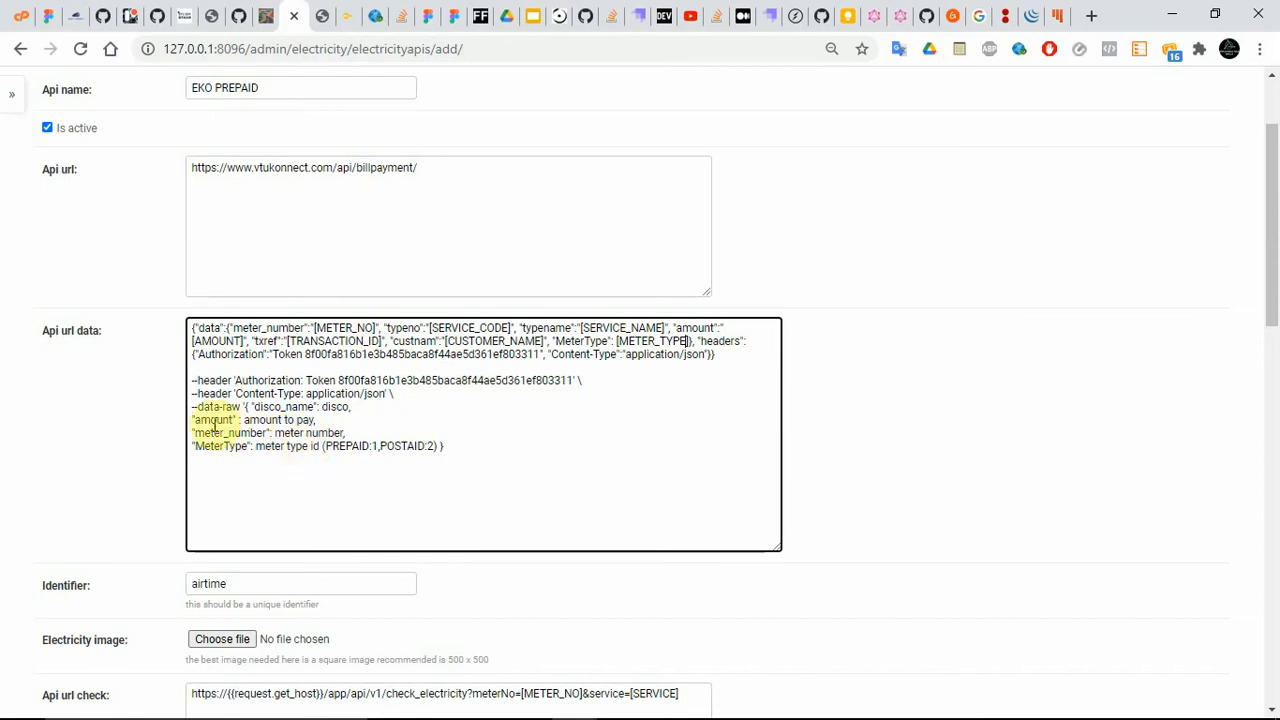
- Compare the template's amount key and [AMOUNT] placeholder with the amount field of the example request
double_click(213, 421)
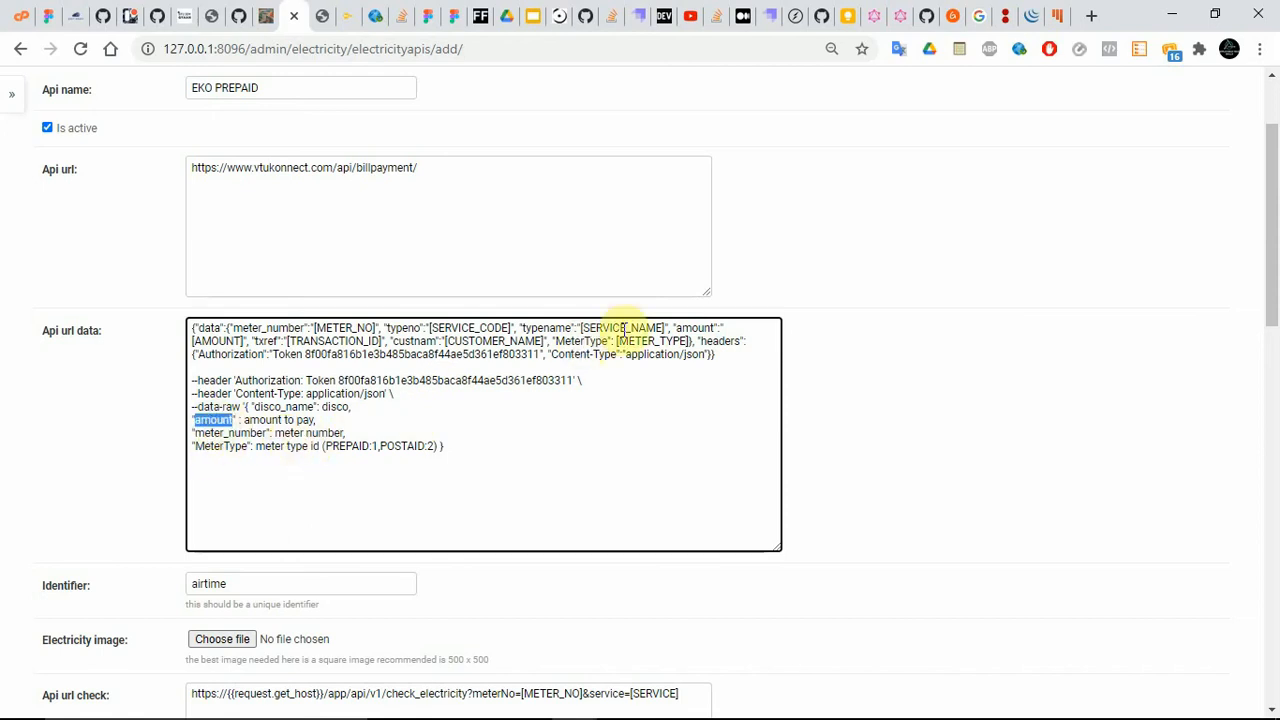
double_click(695, 328)
double_click(215, 341)
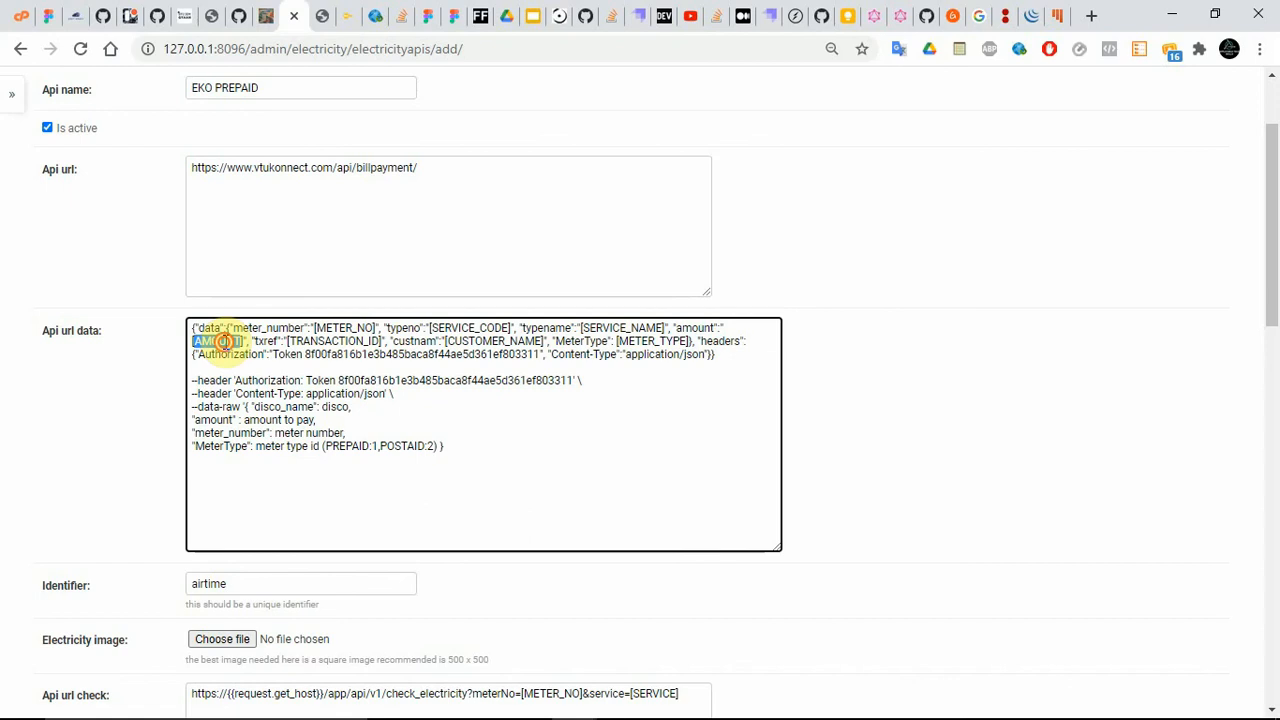
- Rename the typeno key of the [SERVICE_CODE] entry as disco_name and delete the example request below the Api url data template
double_click(277, 408)
key("ctrl+c")
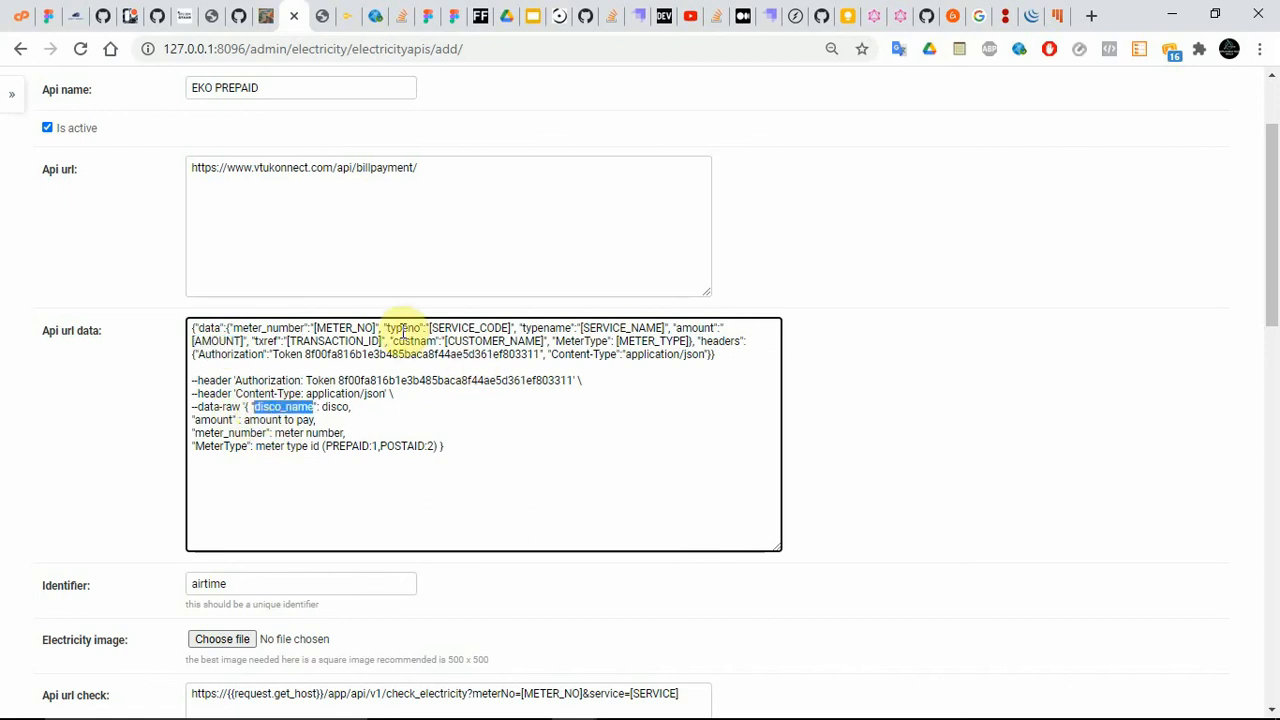
double_click(548, 328)
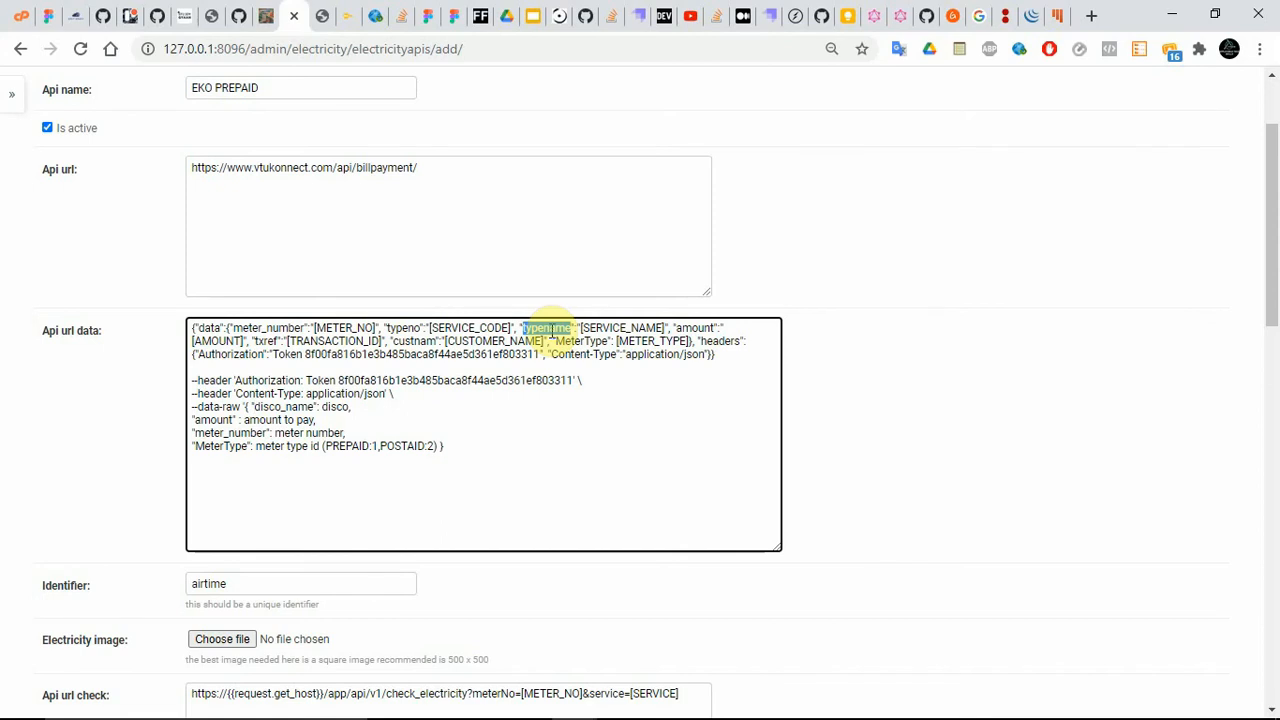
double_click(402, 328)
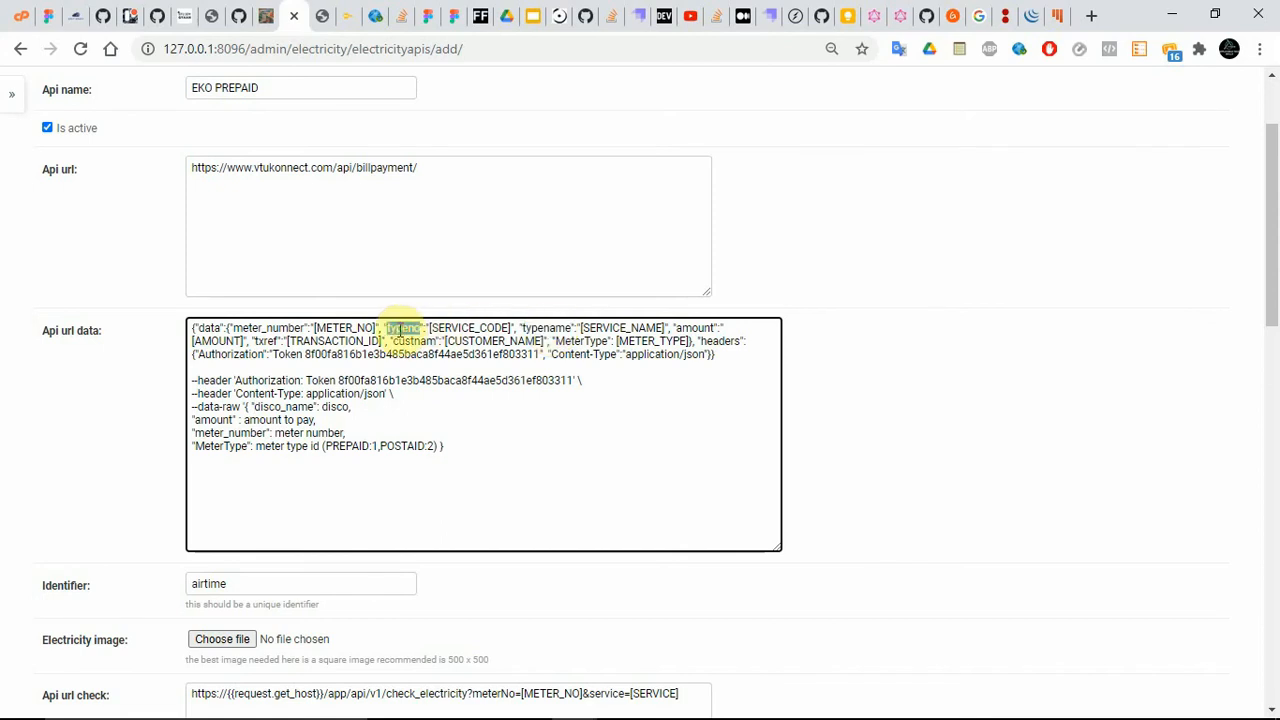
key("ctrl+v")
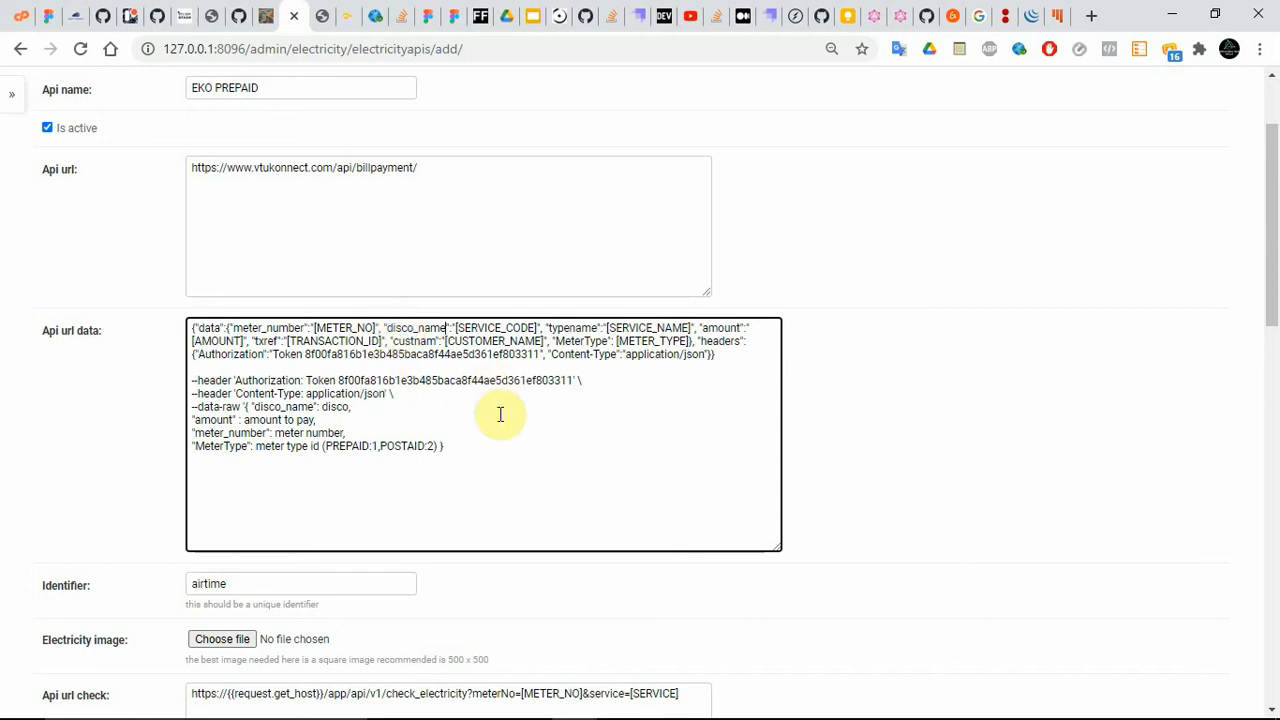
left_click_drag(446, 447, 194, 367)
key("BackSpace")
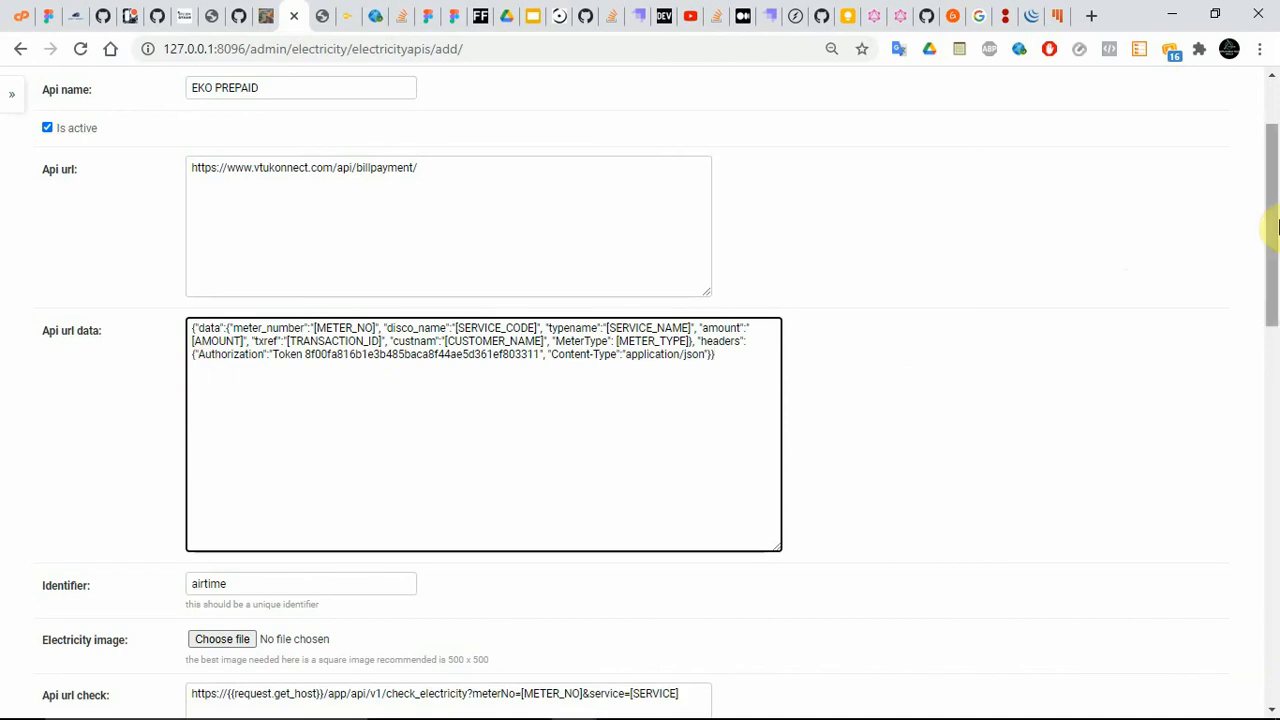
- Replace the record's identifier with eko_prepaid
scroll(497, 429, "down", 2)
double_click(286, 467)
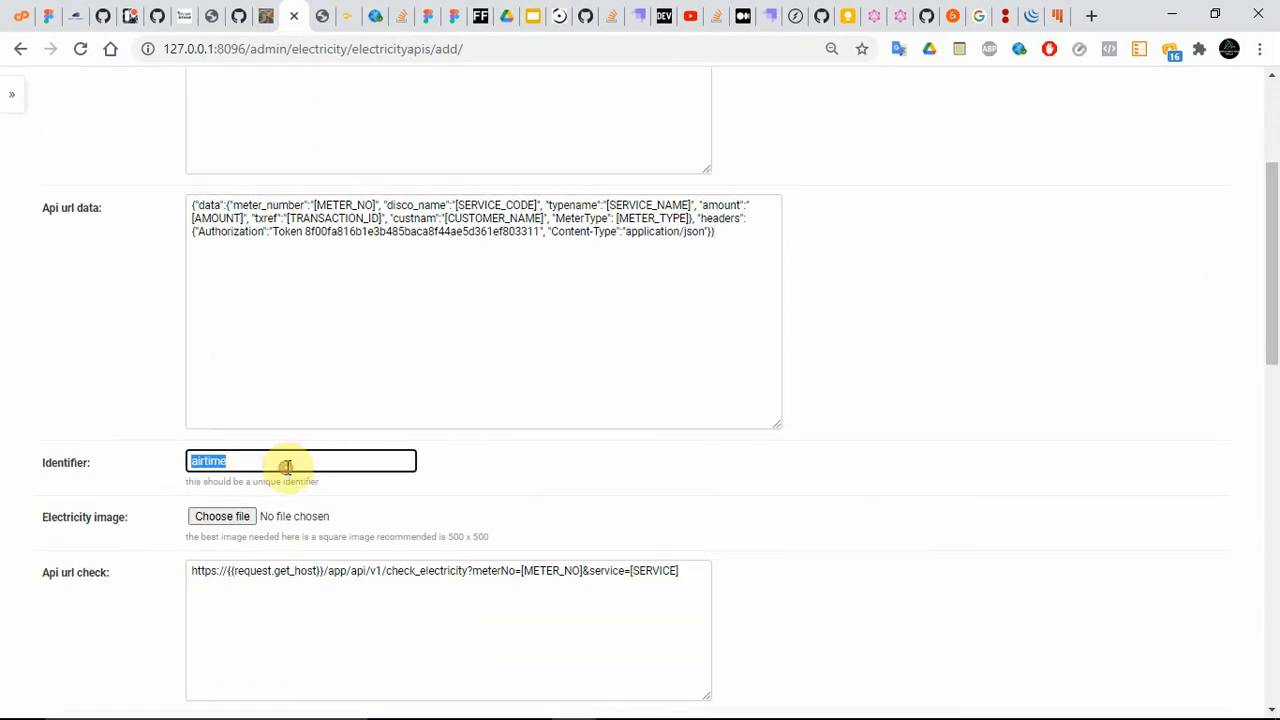
type("EK")
type("prepaid")
- Choose the conference-4087444_1920.jpg picture from the Downloads folder as the electricity image
left_click(229, 517)
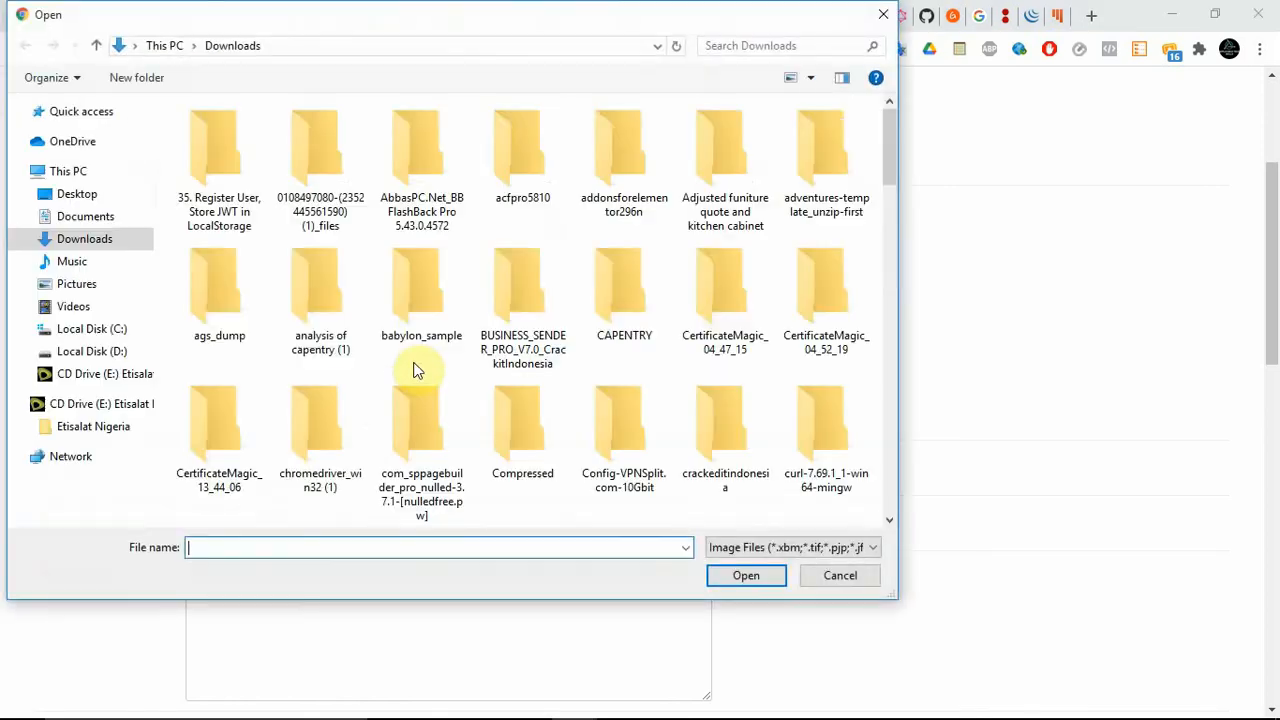
left_click_drag(891, 123, 869, 269)
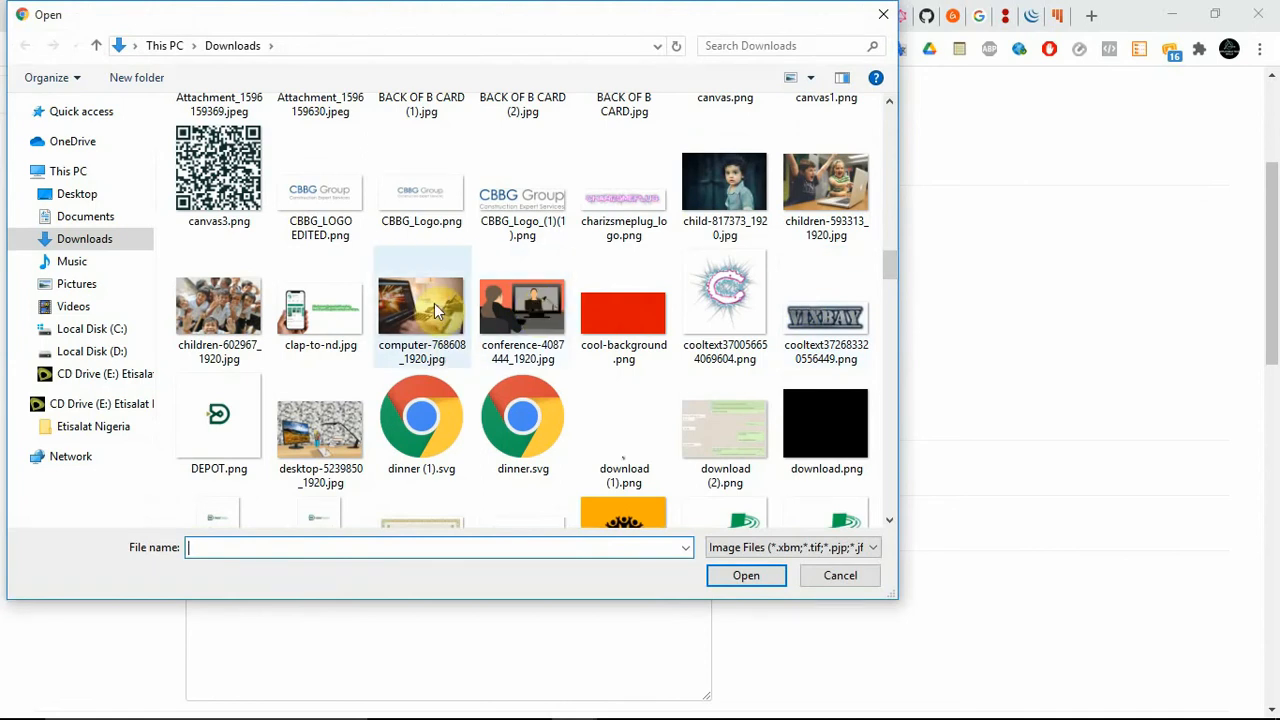
double_click(515, 298)
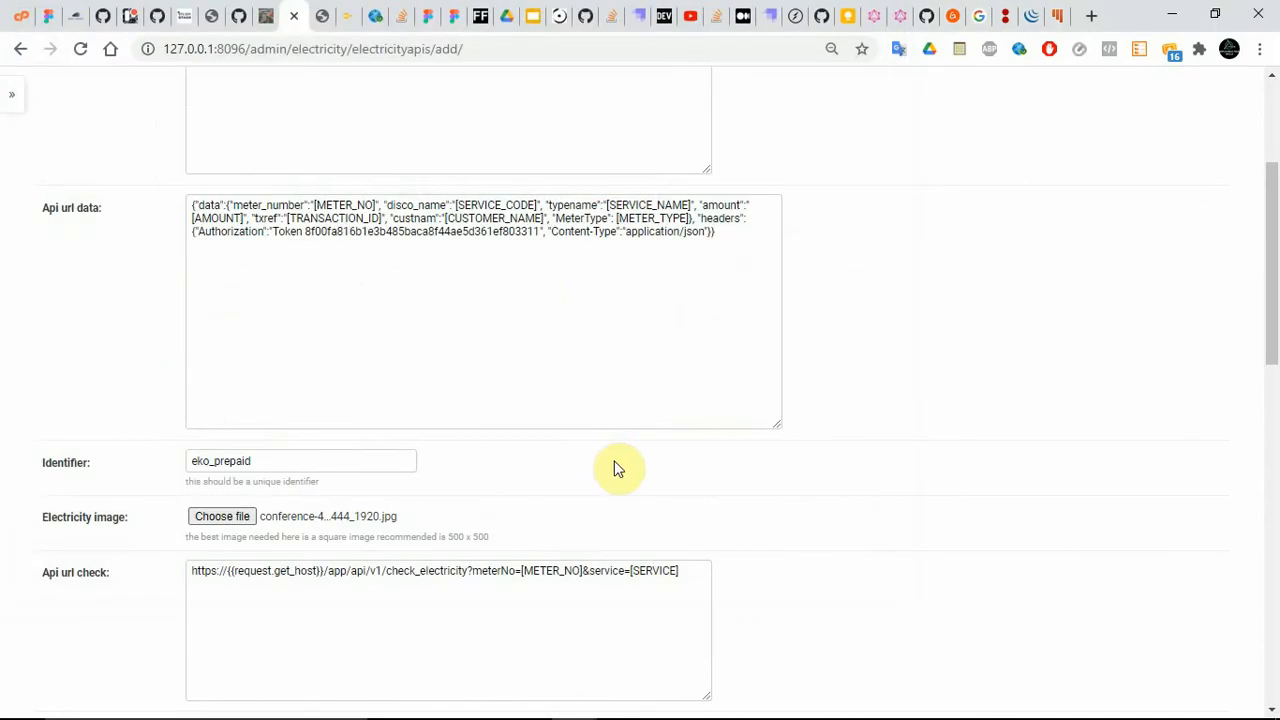
- Replace the {{request.get_host}} placeholder in the Api url check address with otextcity.com
scroll(1266, 409, "down", 4)
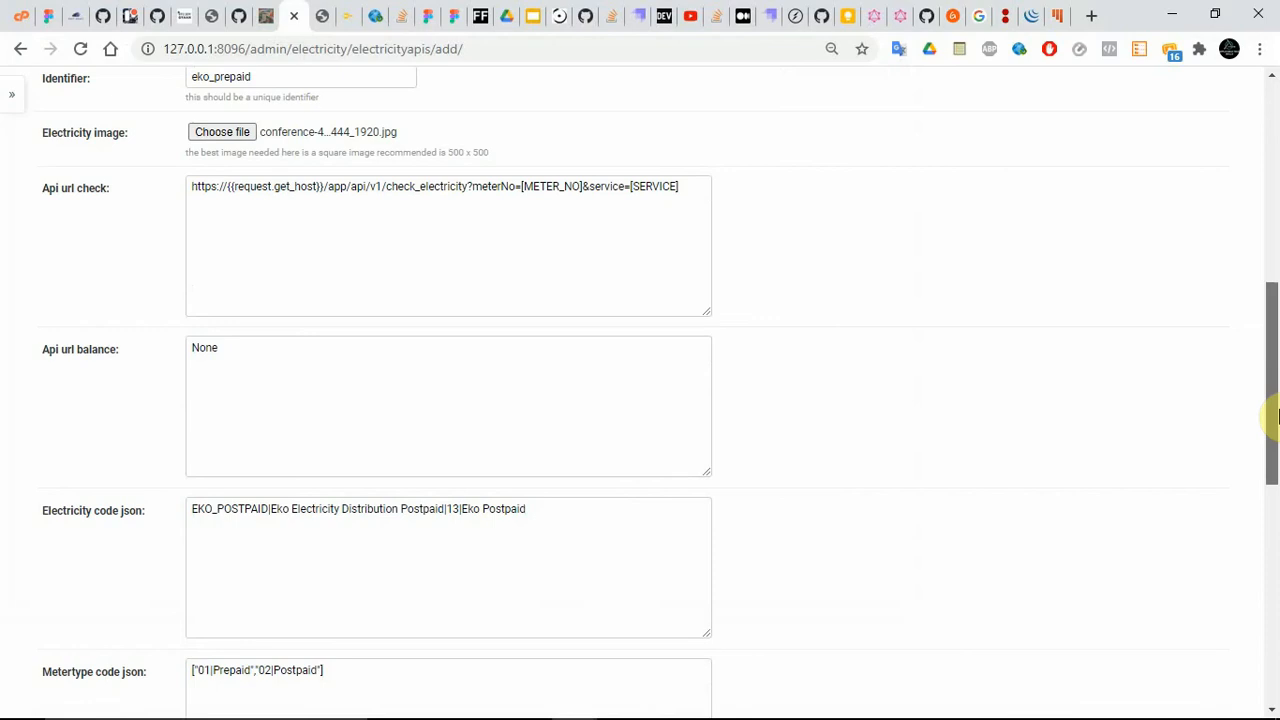
left_click_drag(1275, 415, 1275, 427)
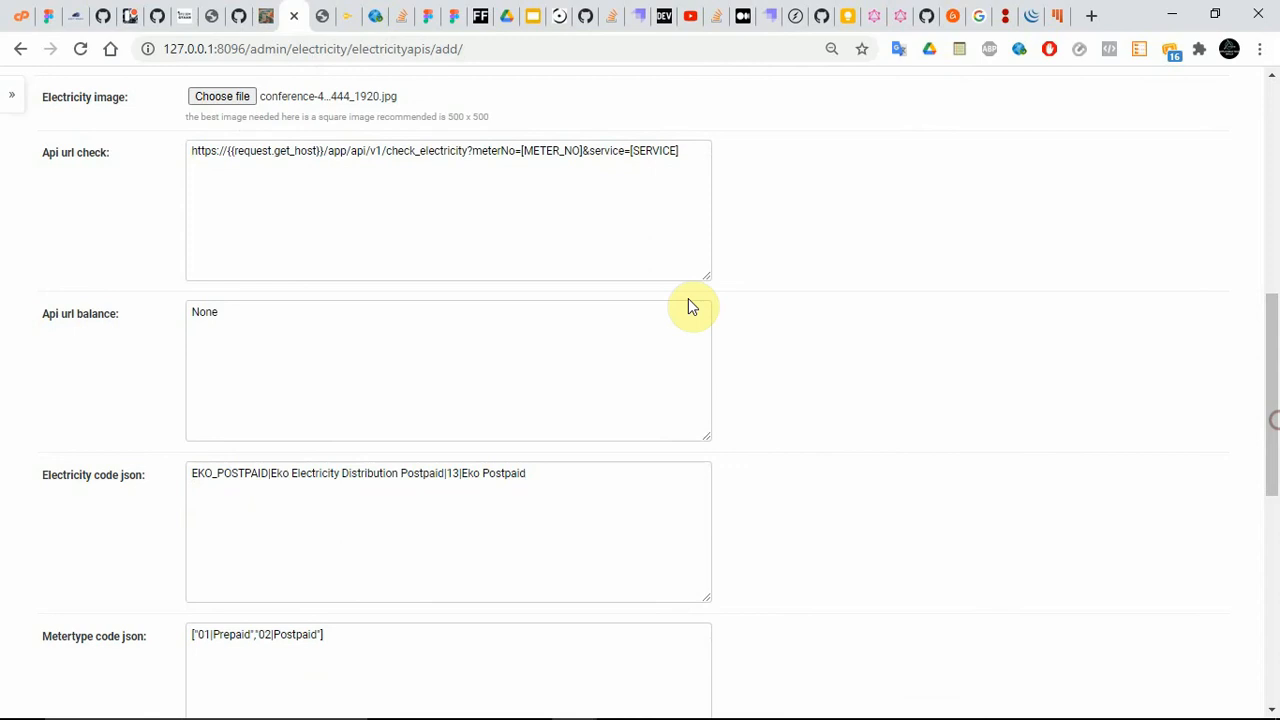
left_click_drag(323, 150, 228, 152)
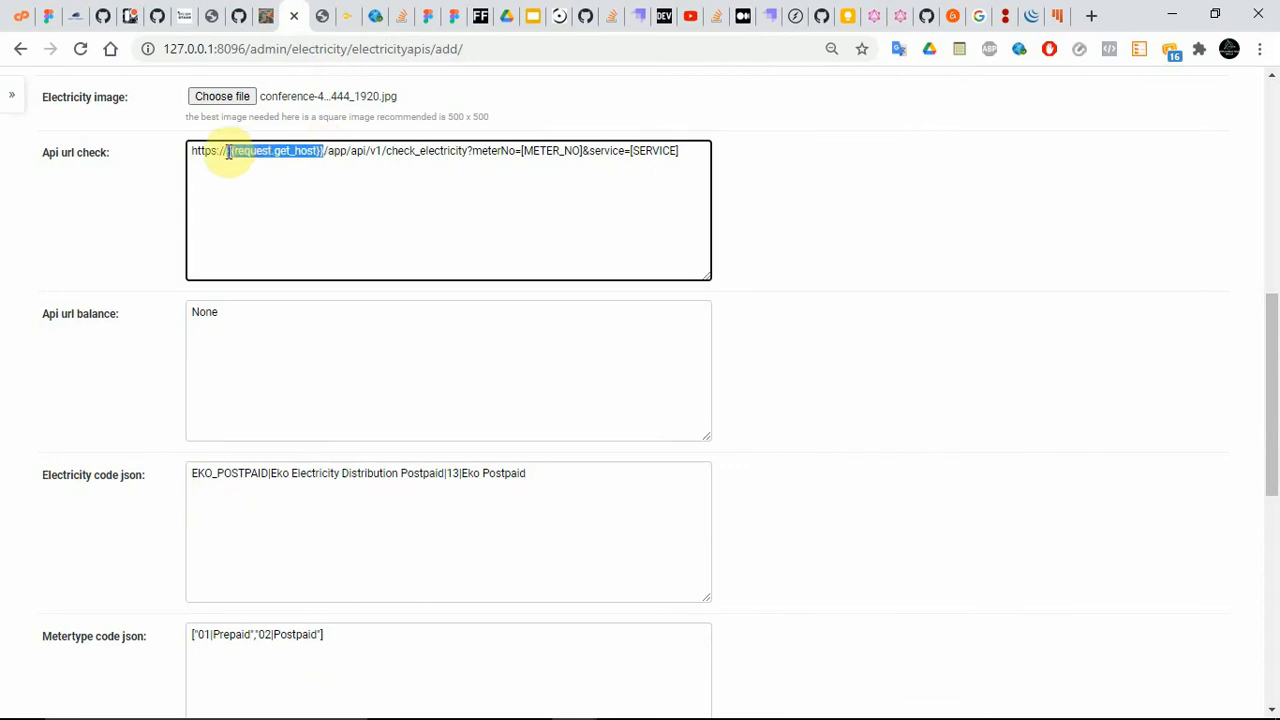
type("site")
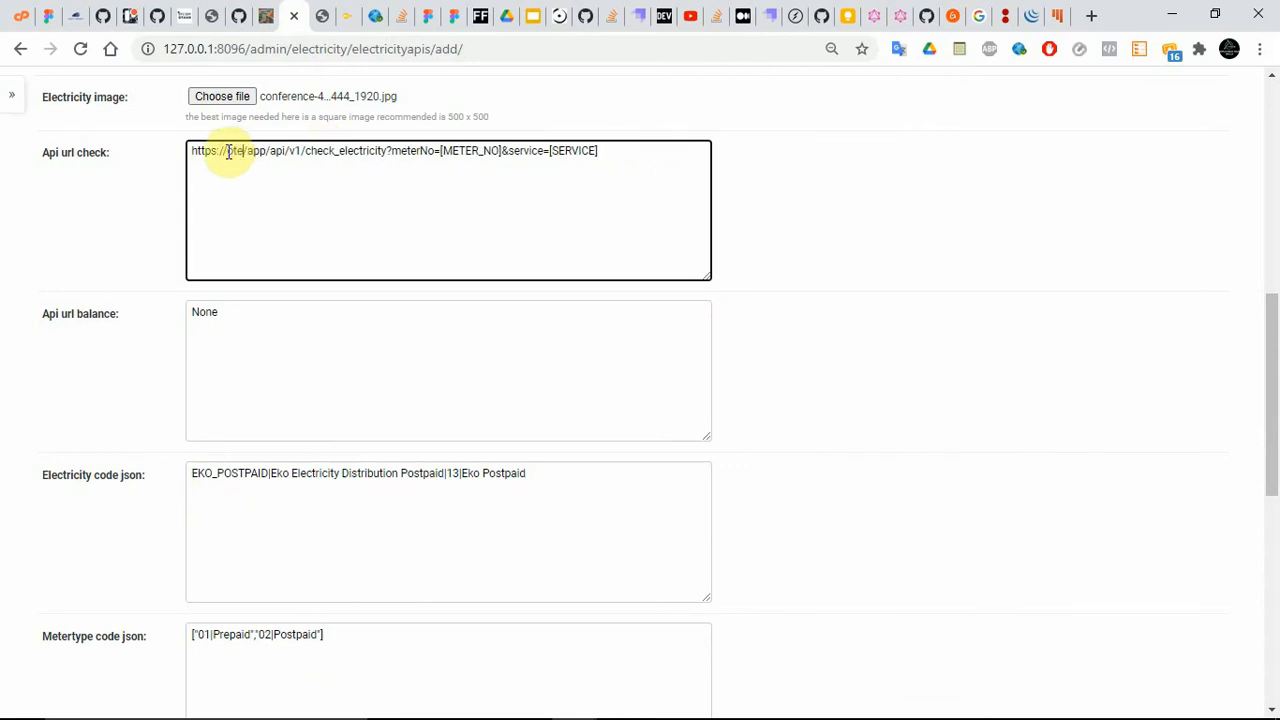
type("tricity")
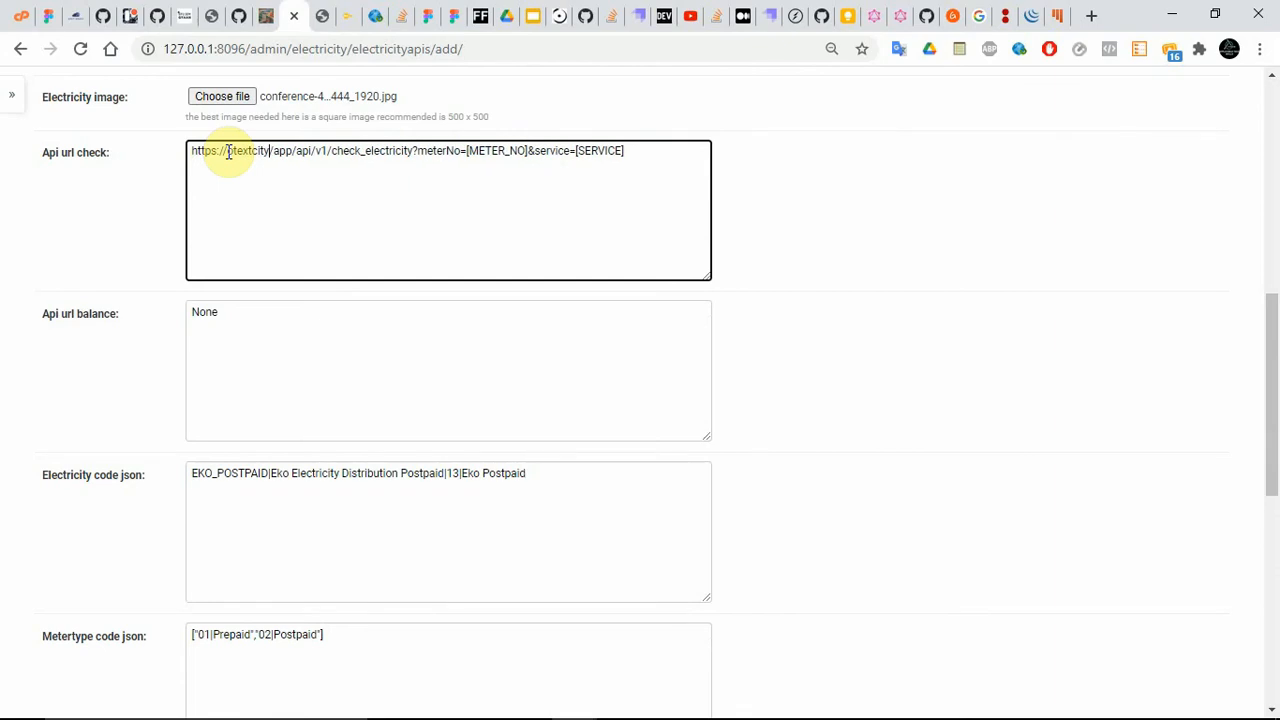
type(".com")
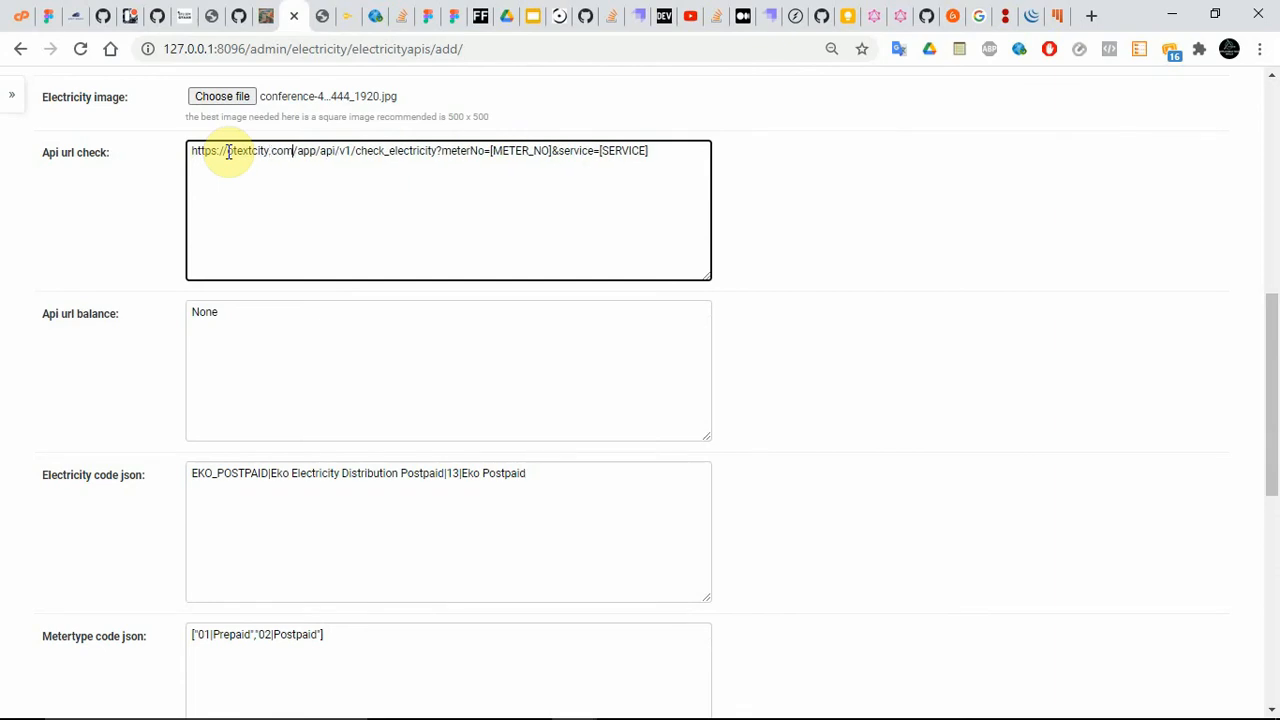
triple_click(233, 152)
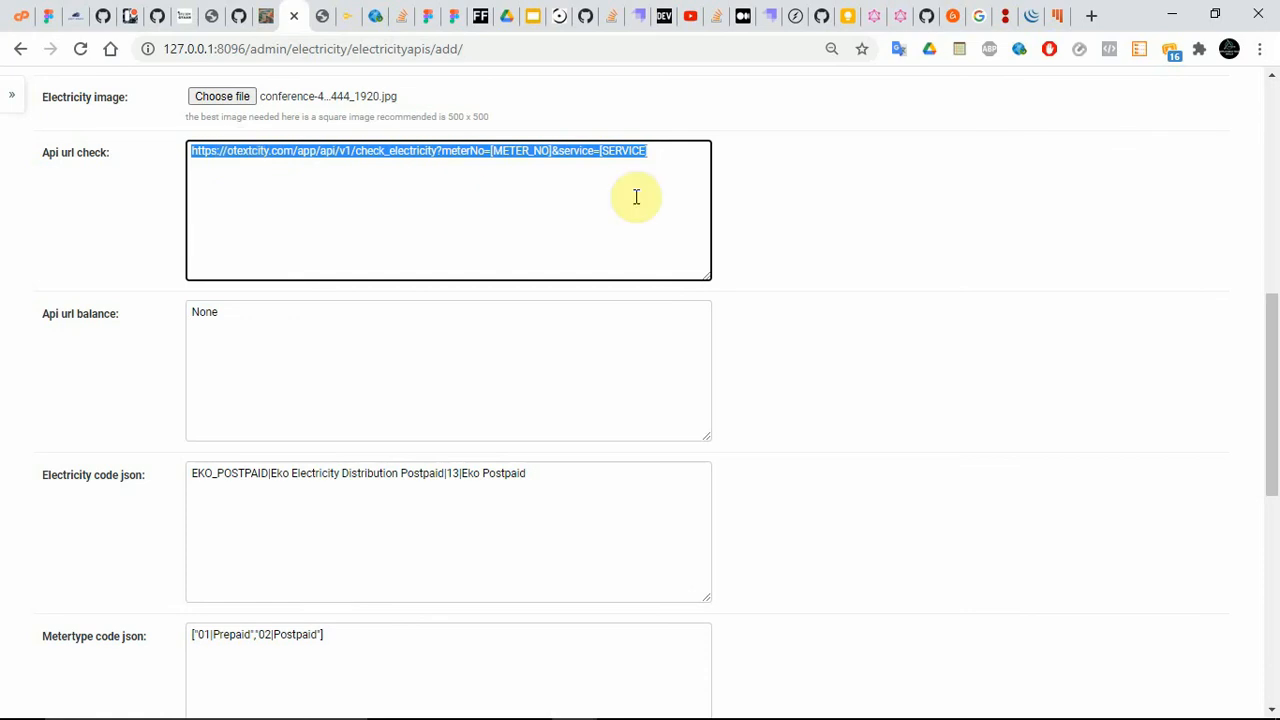
left_click(906, 235)
- Change the Api name to EKO POSTPAID to match the entry in the Electricity code json
left_click_drag(1273, 373, 1271, 434)
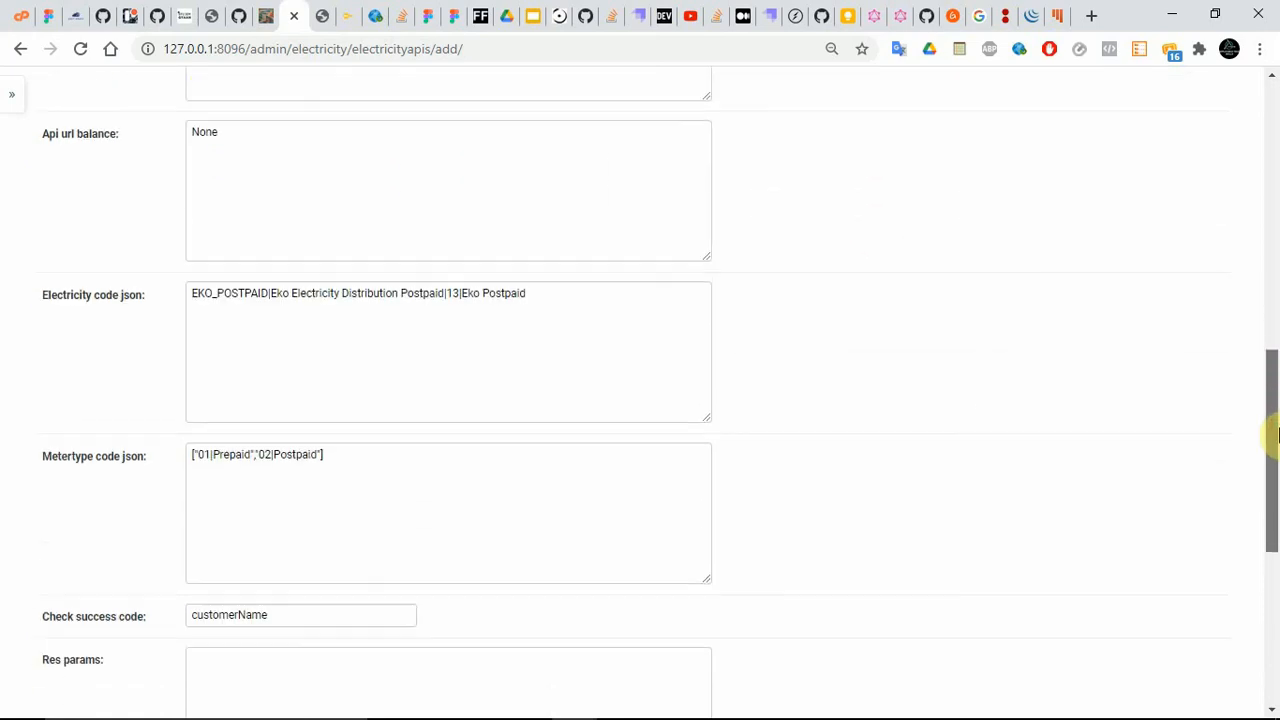
left_click(570, 304)
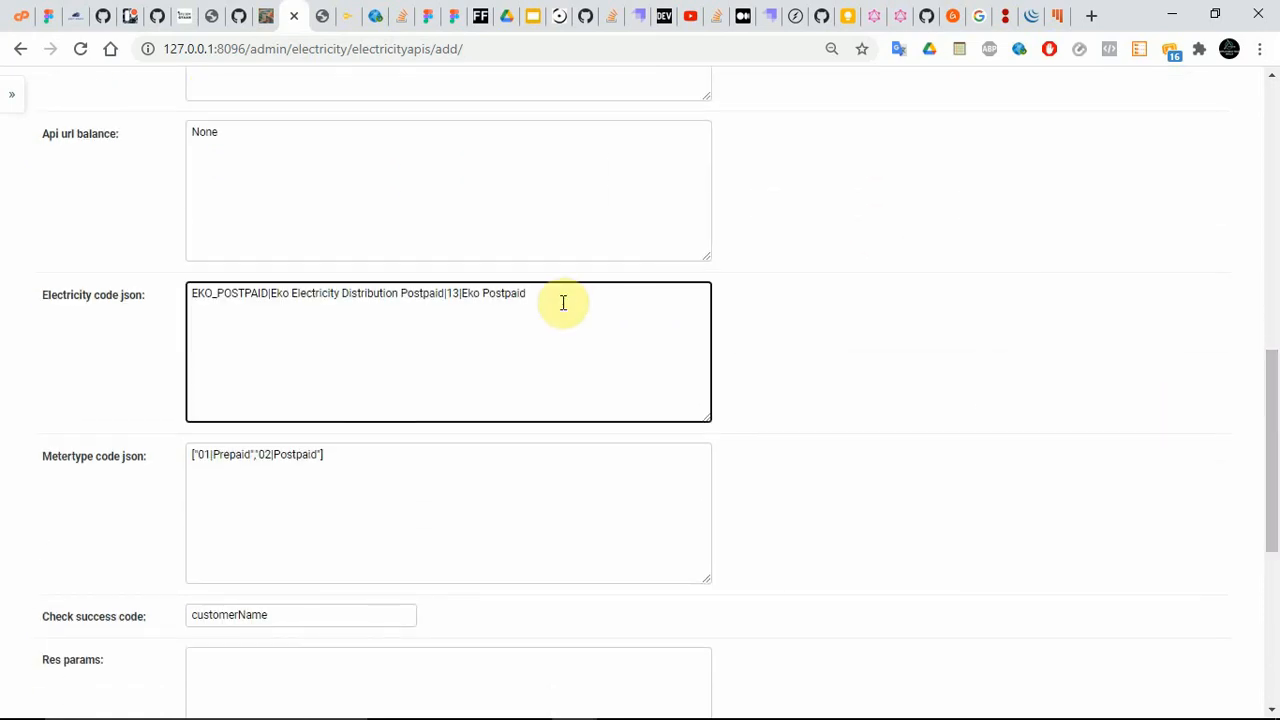
left_click_drag(561, 301, 195, 295)
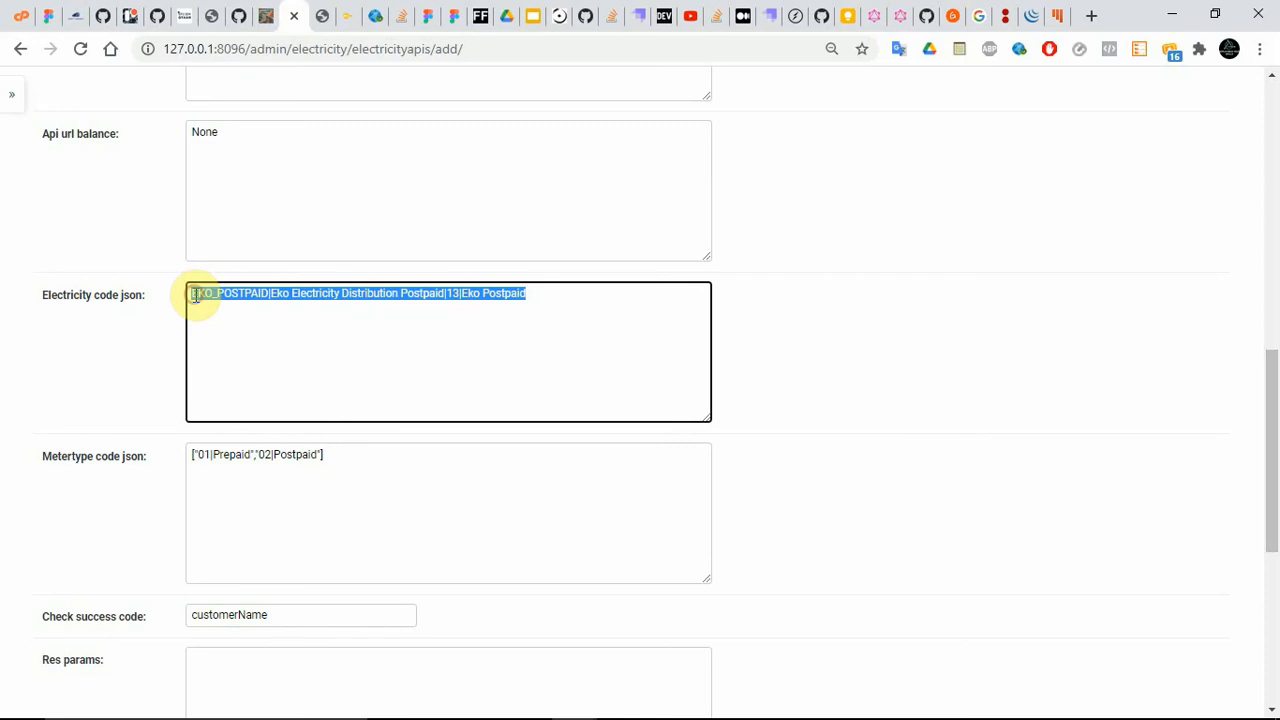
left_click(268, 293)
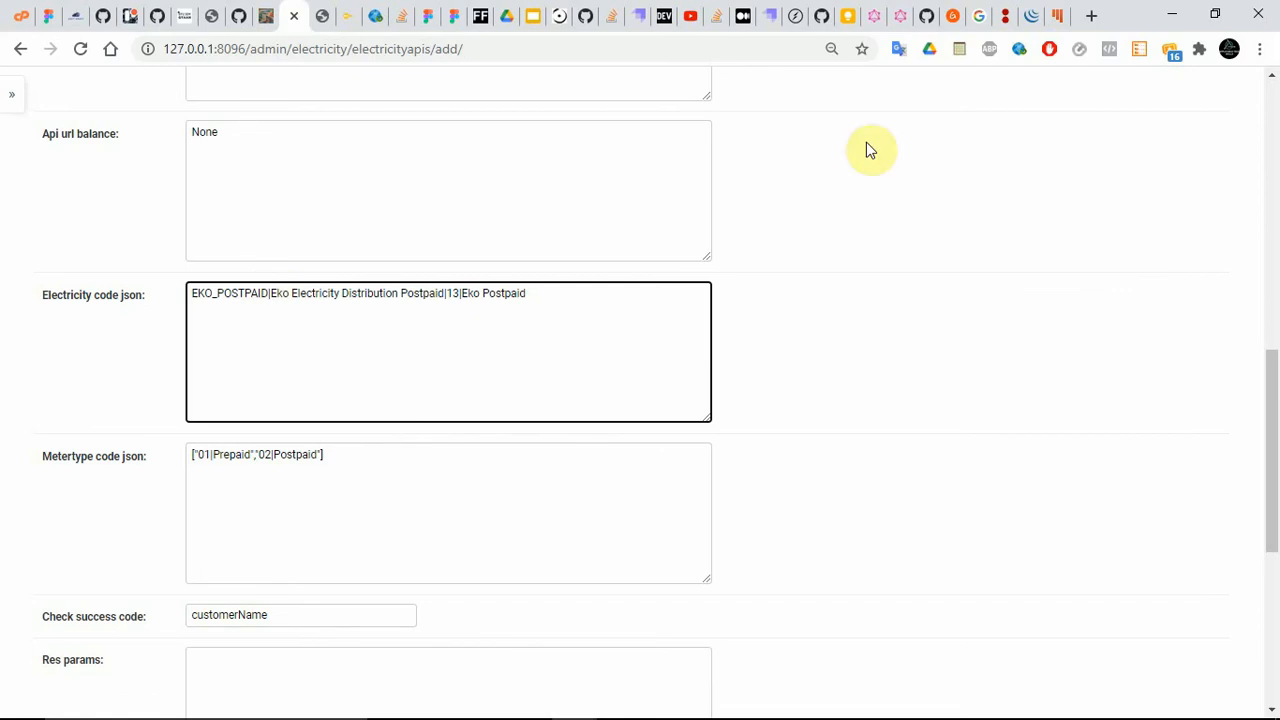
left_click(1276, 220)
left_click(1276, 125)
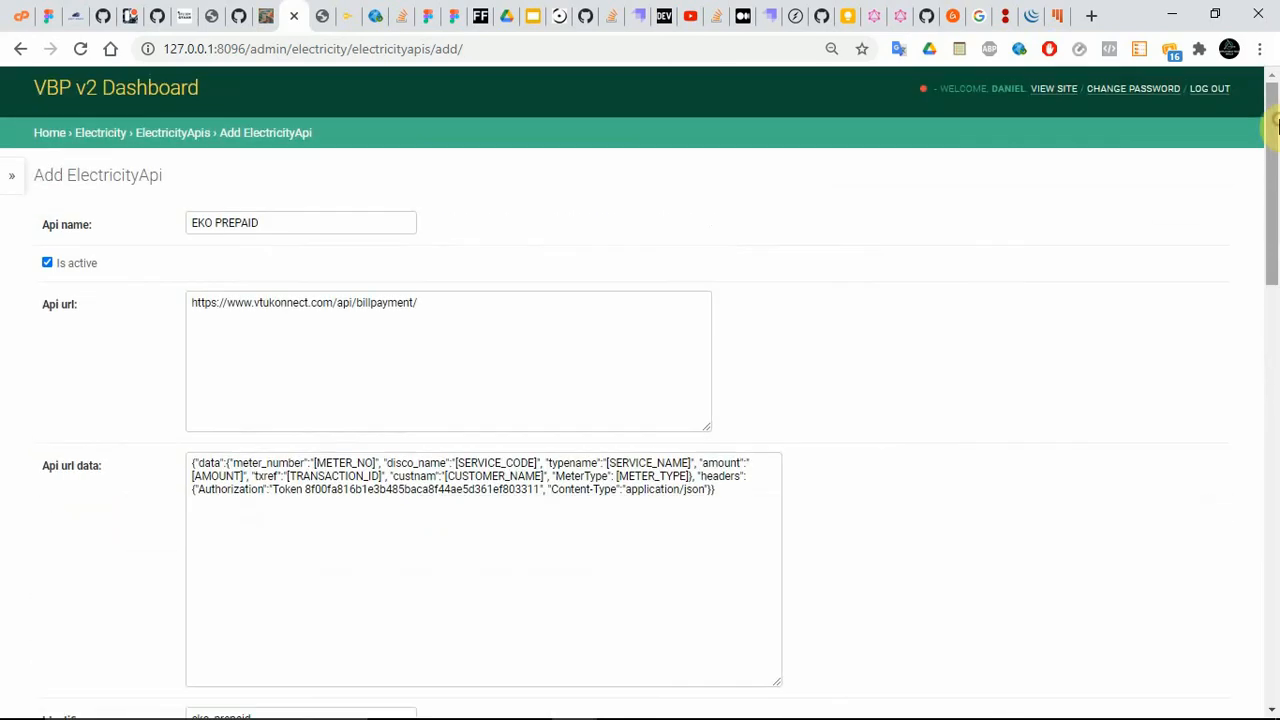
double_click(236, 232)
type("P")
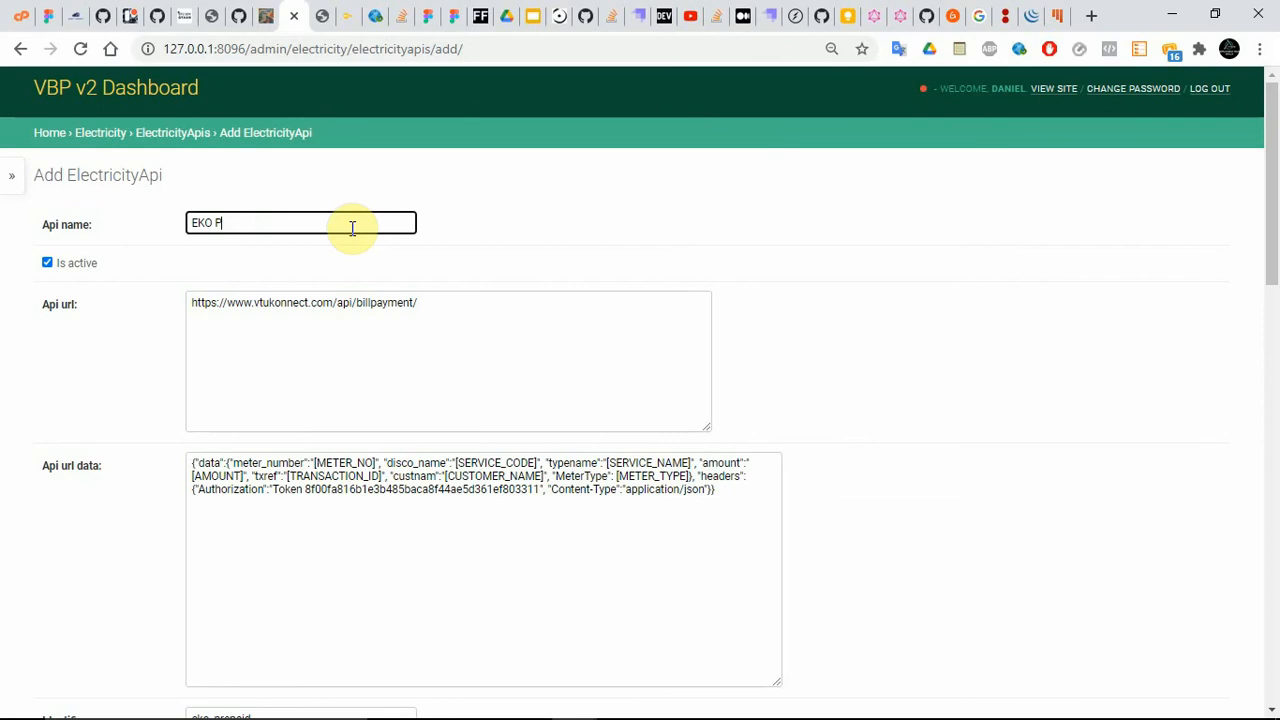
type("OSTPAID")
- Change the record's identifier to eko_postpaid
left_click_drag(1271, 237, 1271, 337)
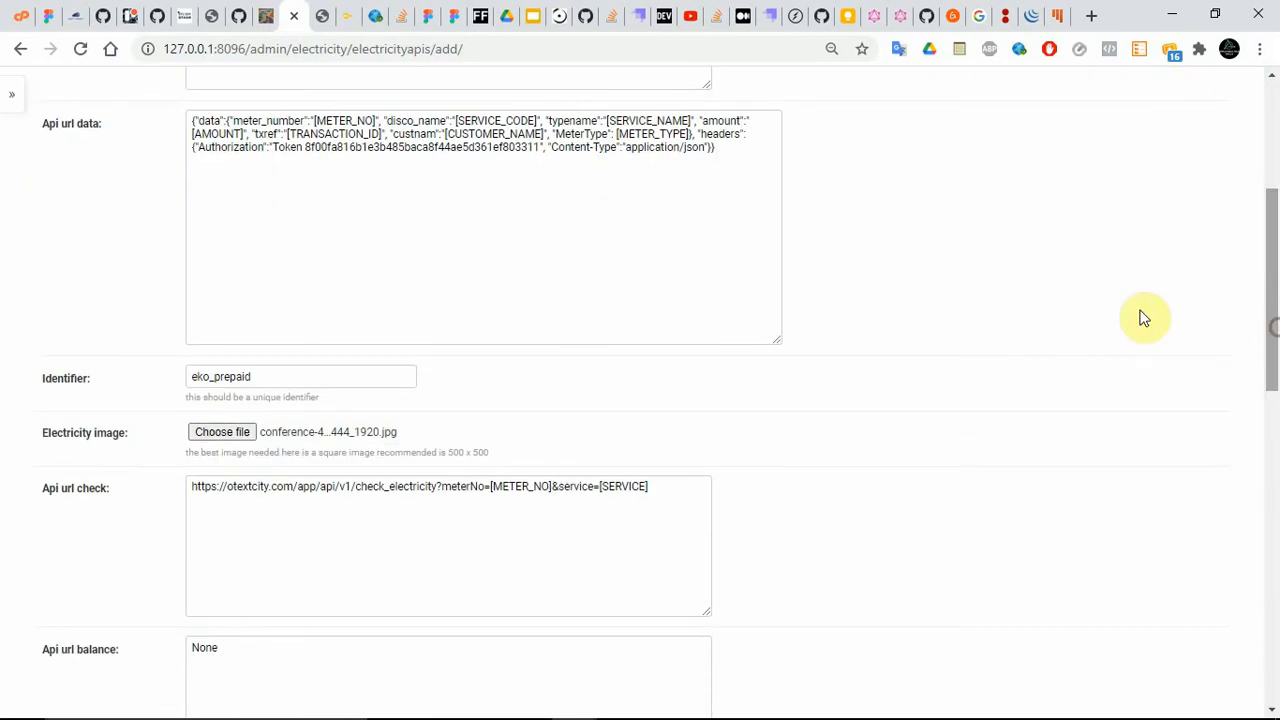
left_click(277, 372)
key("BackSpace")
key("BackSpace")
key("BackSpace")
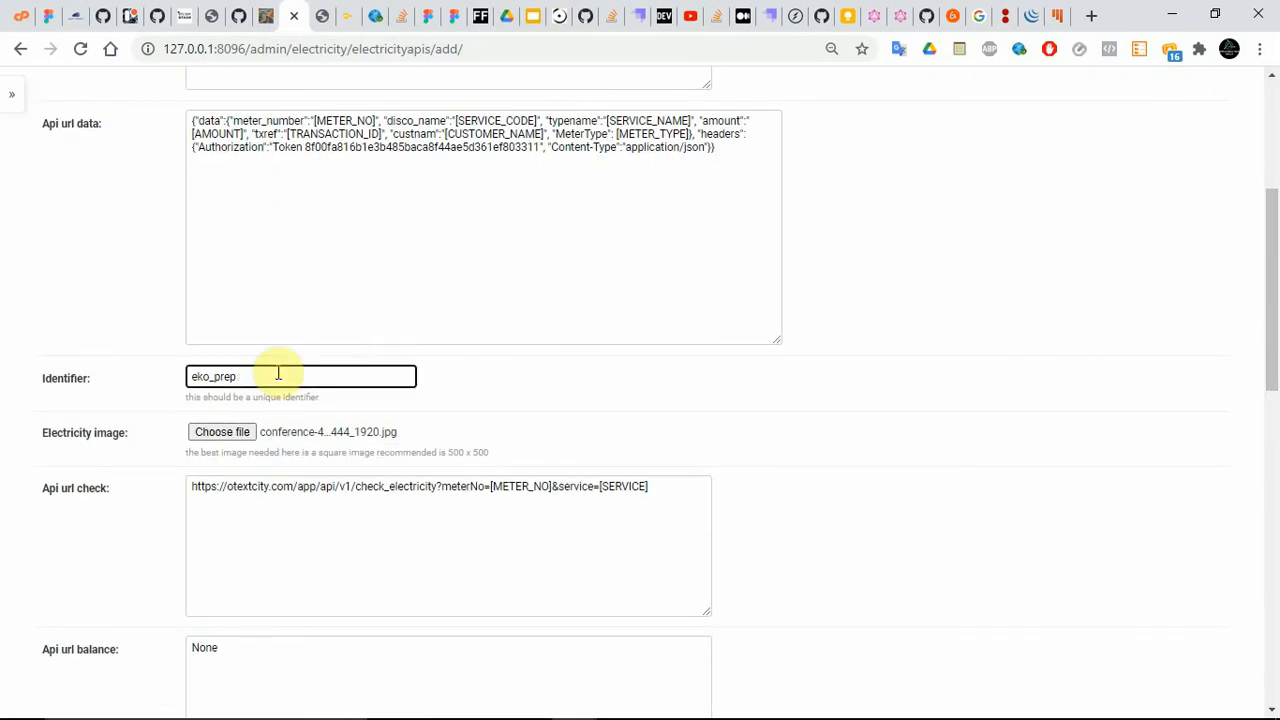
key("BackSpace")
key("BackSpace")
type("ostpaid")
- Enclose the EKO_POSTPAID entry of the Electricity code json in double quotes and square brackets to make it a JSON list
left_click_drag(1271, 251, 1276, 450)
left_click(562, 178)
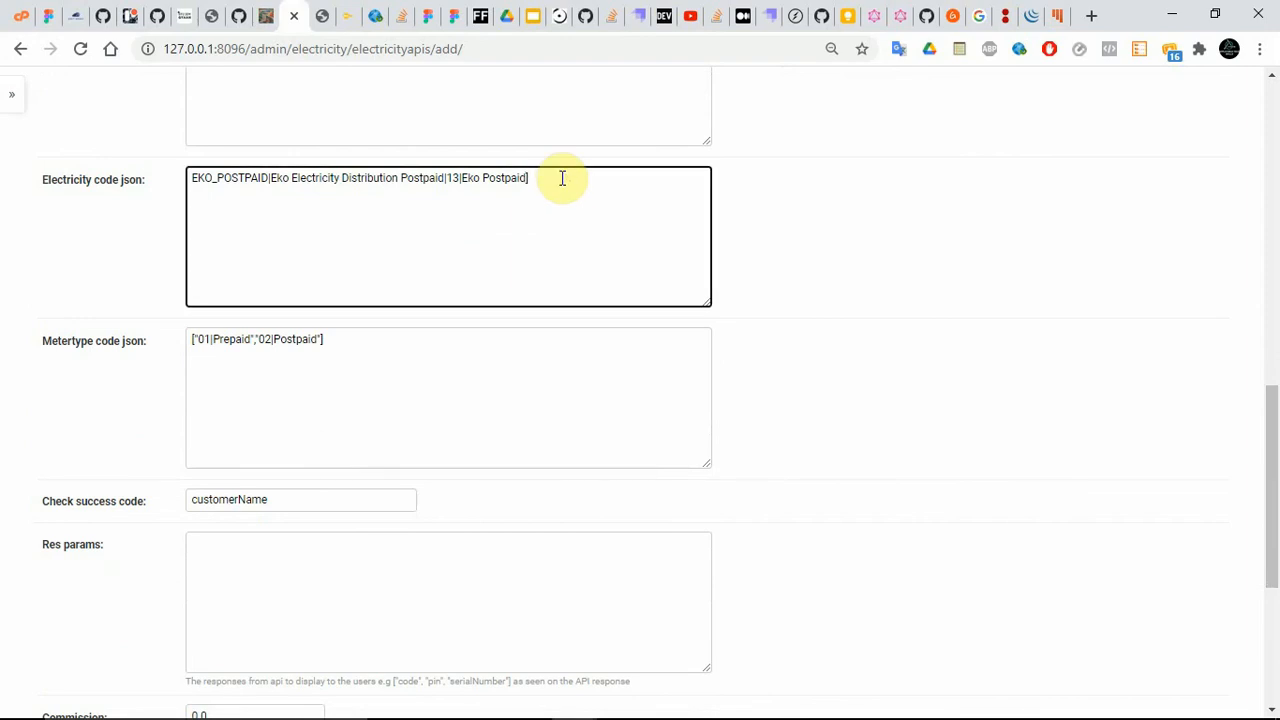
type("\"]")
left_click(190, 178)
type("\"")
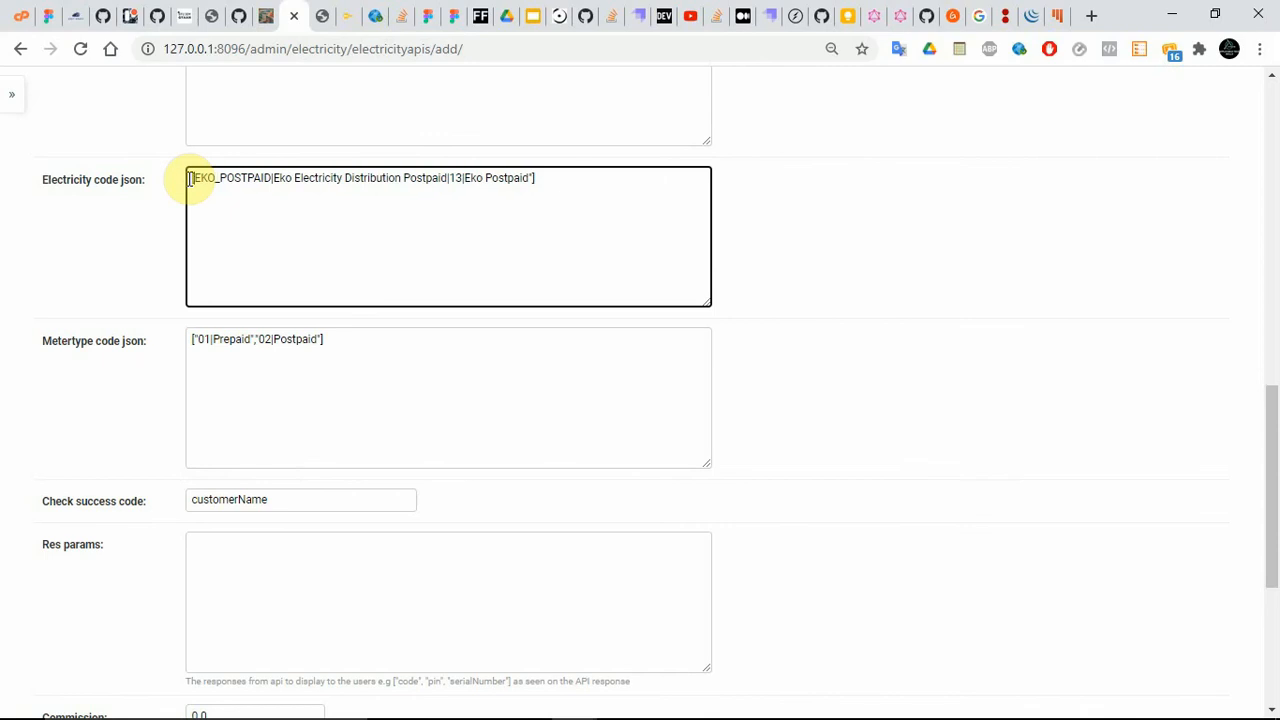
type("\"")
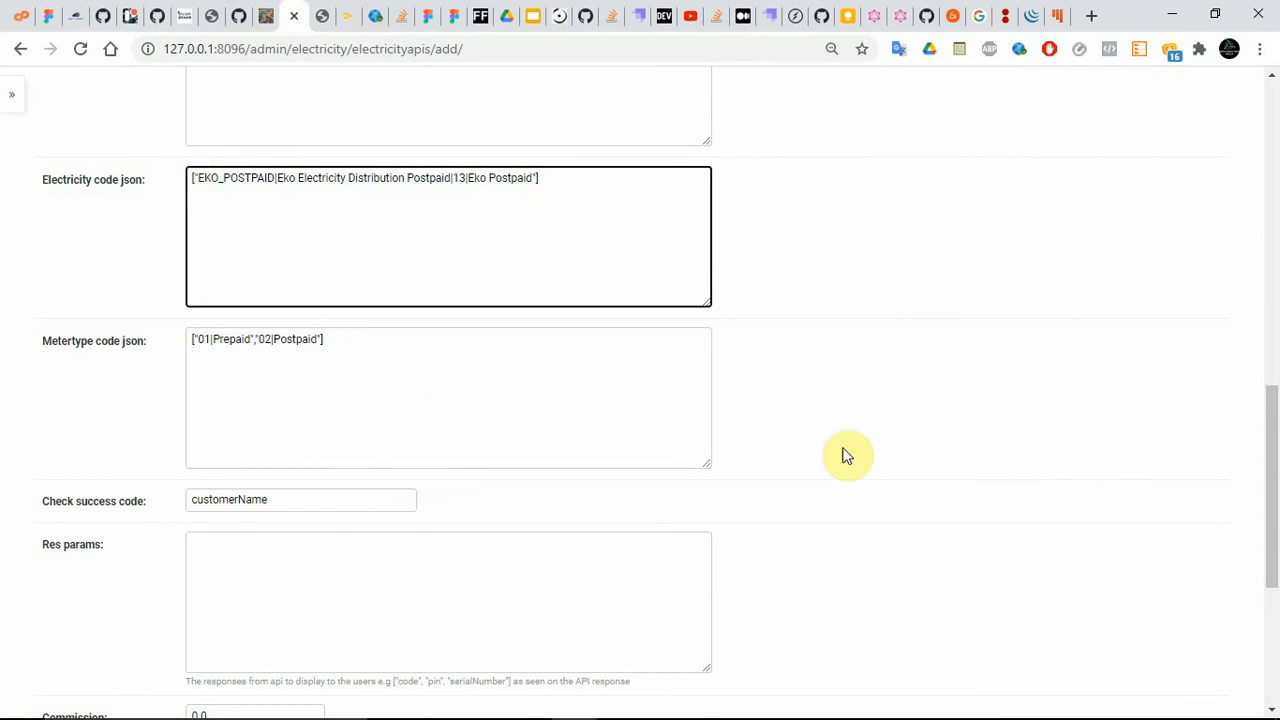
- Enter [""] as the Res params value and check it against the format example in the help text
left_click_drag(1271, 500, 1271, 560)
left_click(351, 388)
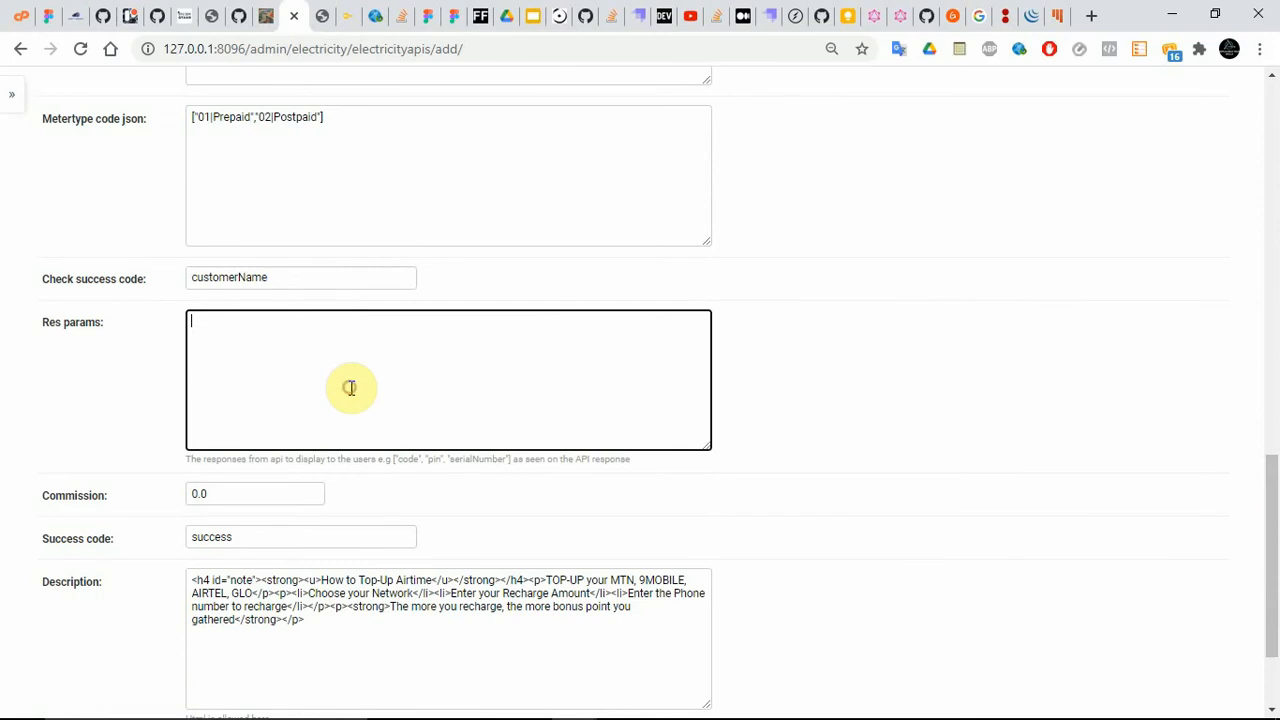
type("[\"")
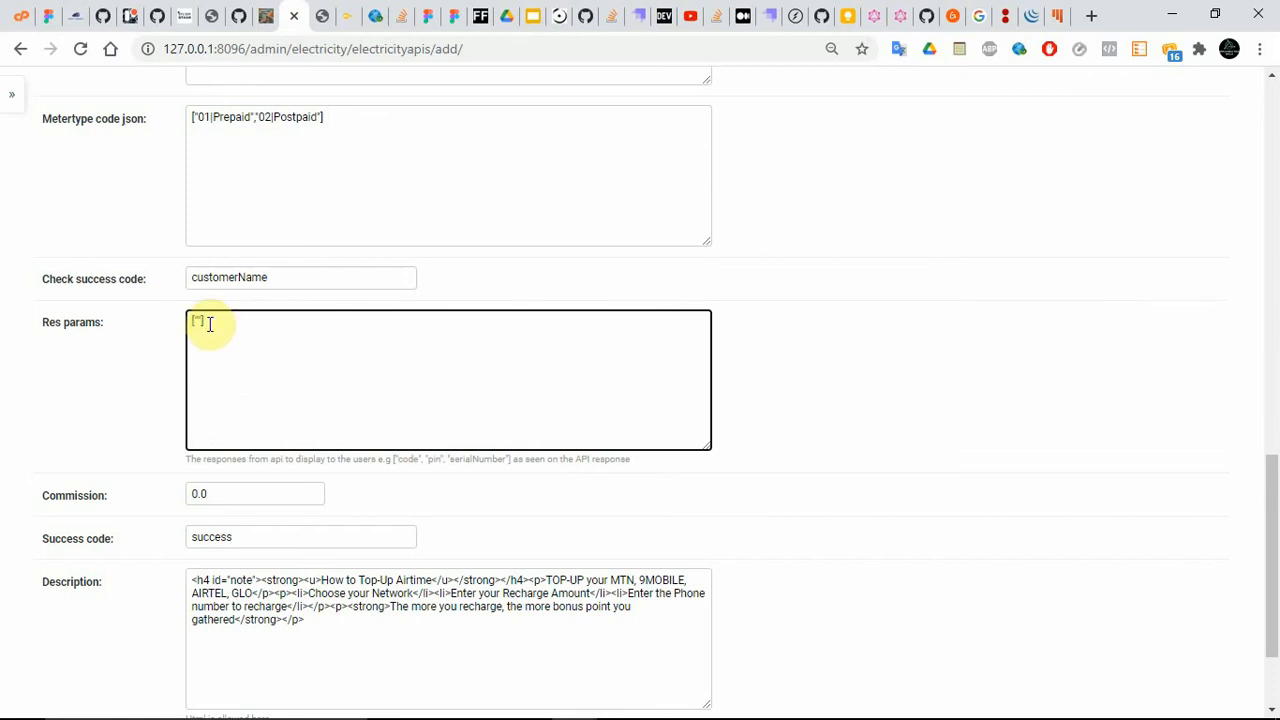
double_click(408, 458)
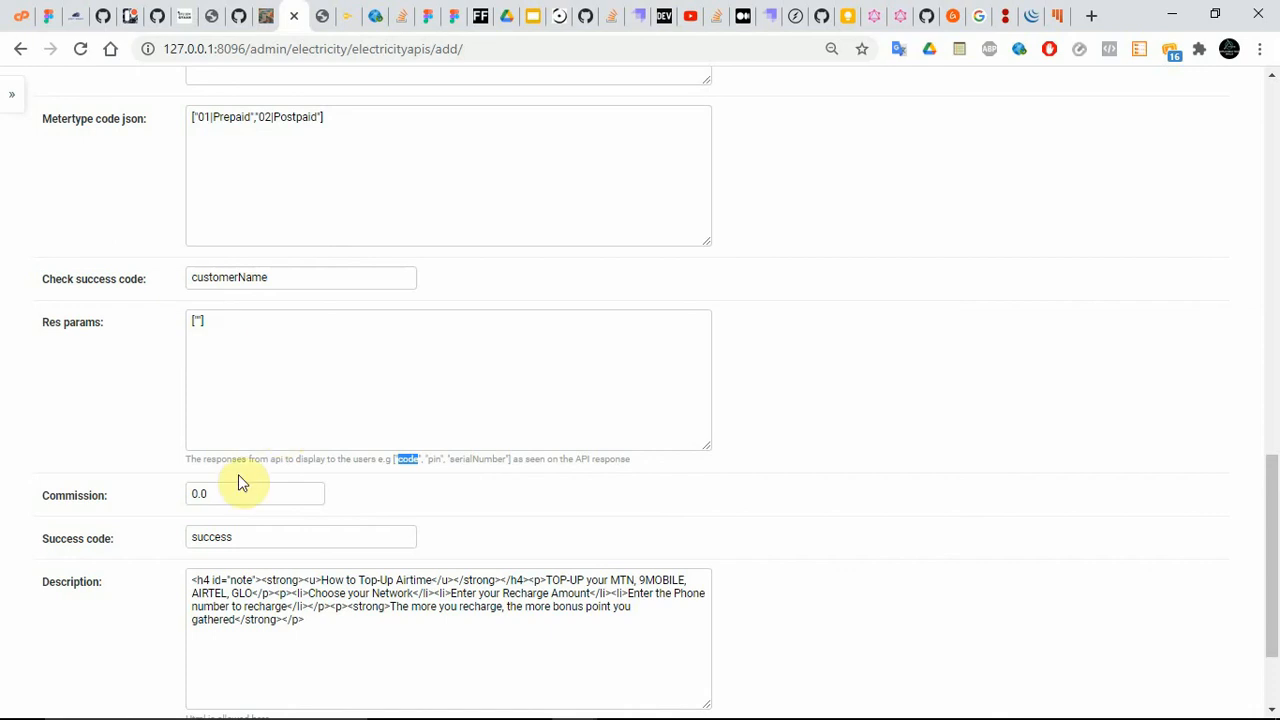
- Set the commission to 50.0 and the success code to successful
left_click(195, 494)
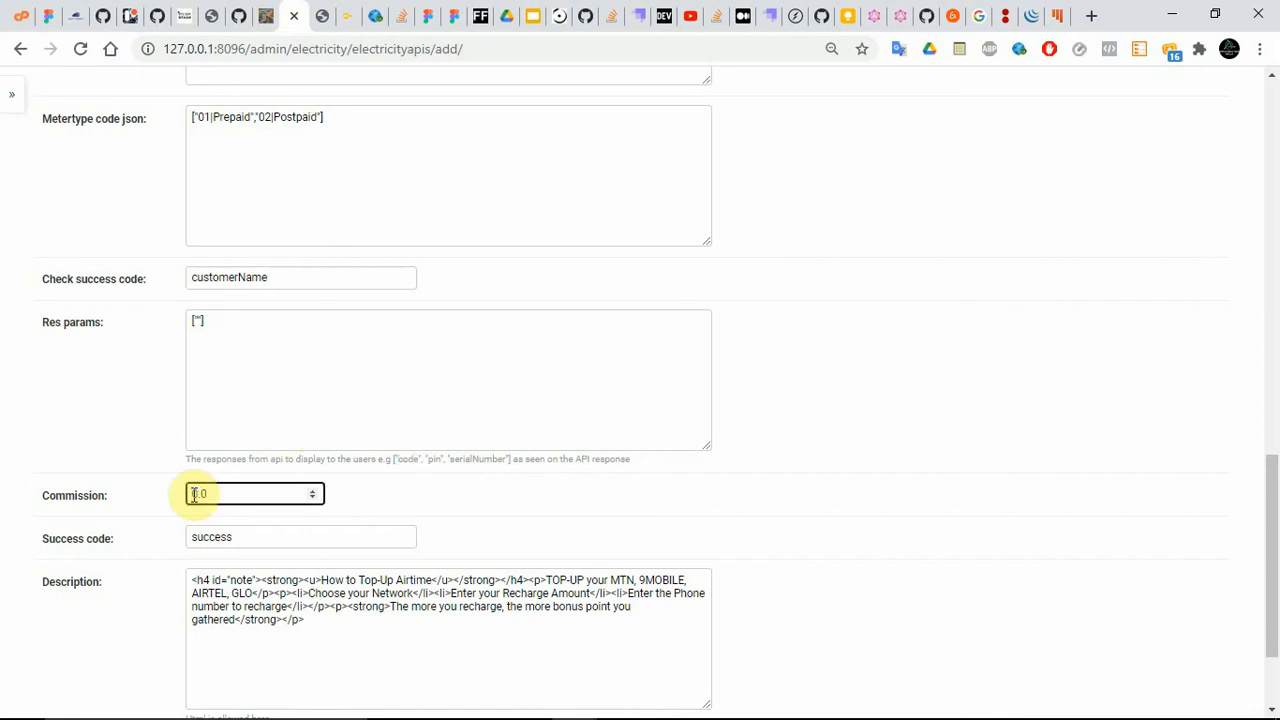
type("1")
key("BackSpace")
type("50")
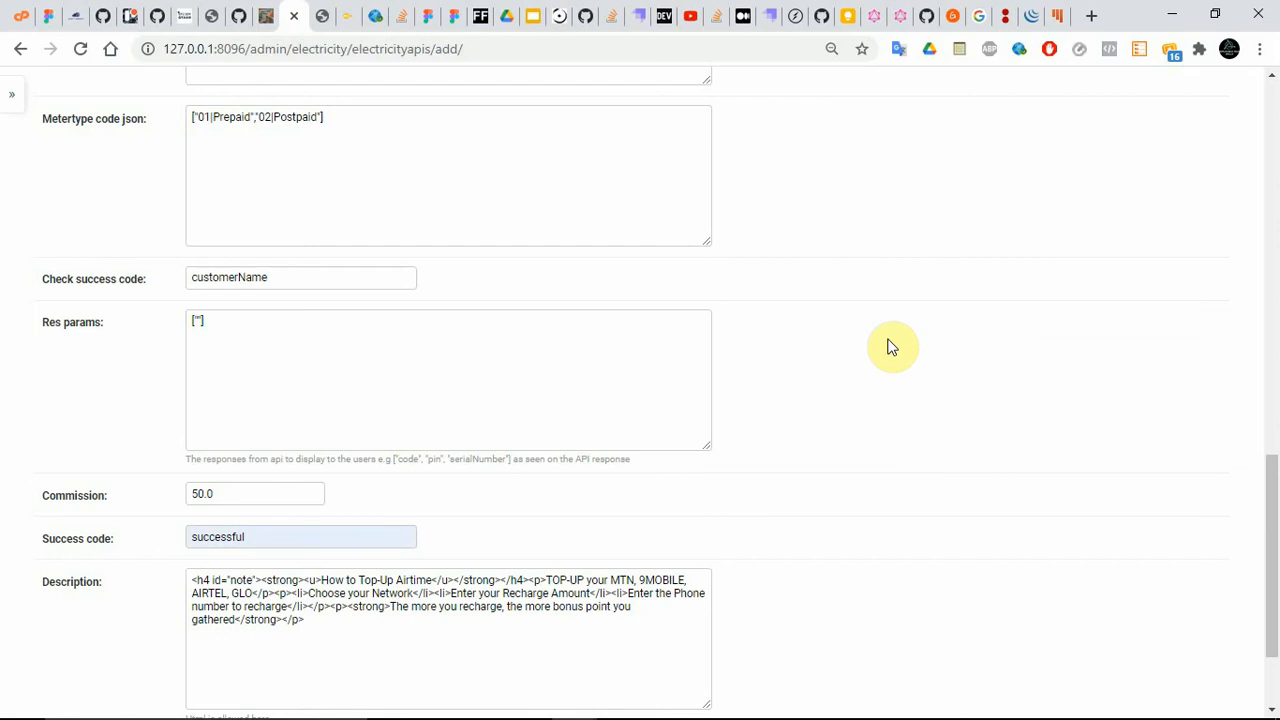
double_click(254, 540)
left_click(686, 484)
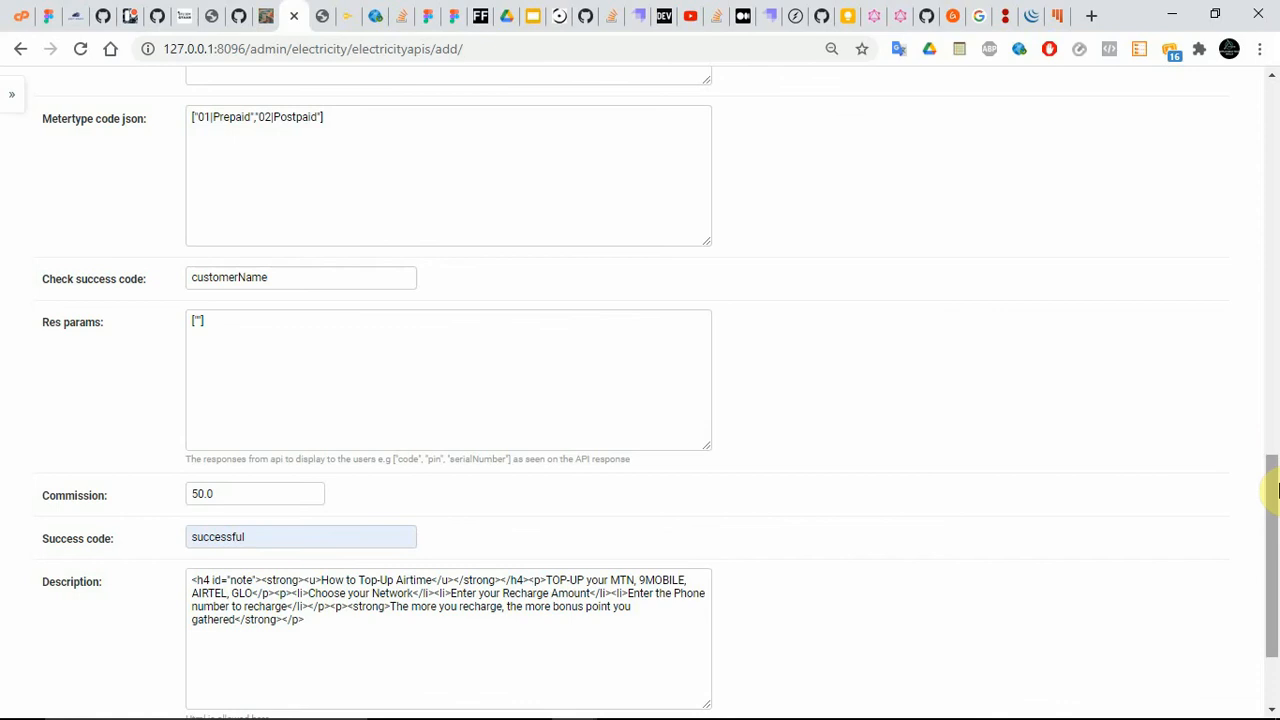
- Review the description text and the completed Api url data of the record
left_click_drag(1271, 477, 1268, 540)
double_click(514, 488)
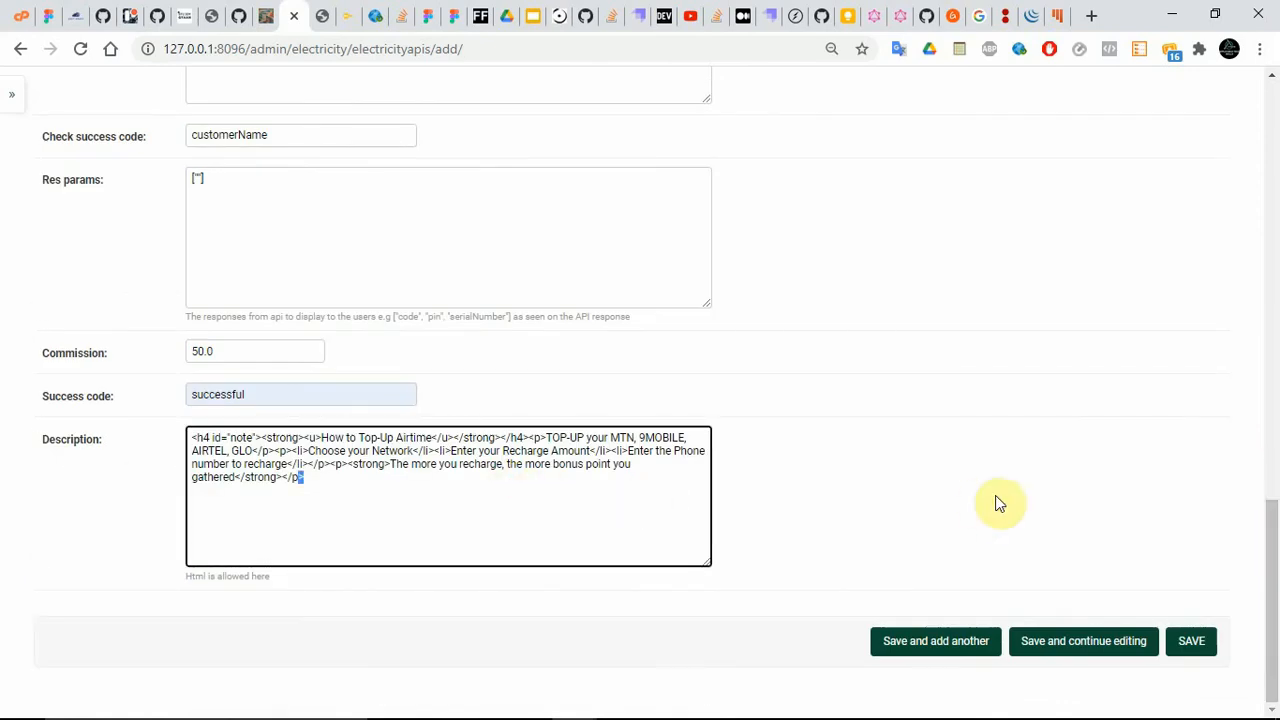
left_click_drag(1275, 608, 1275, 290)
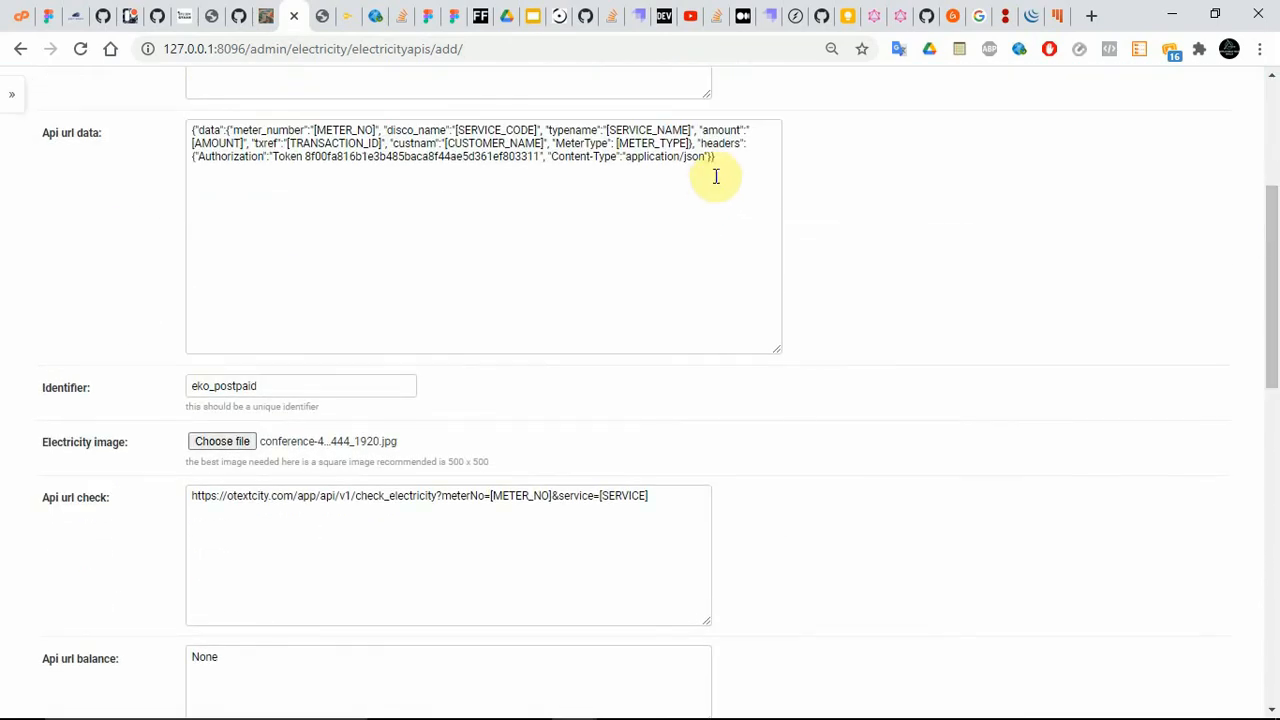
- Remove the [SERVICE_CODE] placeholder and the typename entry from the Api url data, leaving the disco_name value empty
left_click_drag(725, 164, 190, 121)
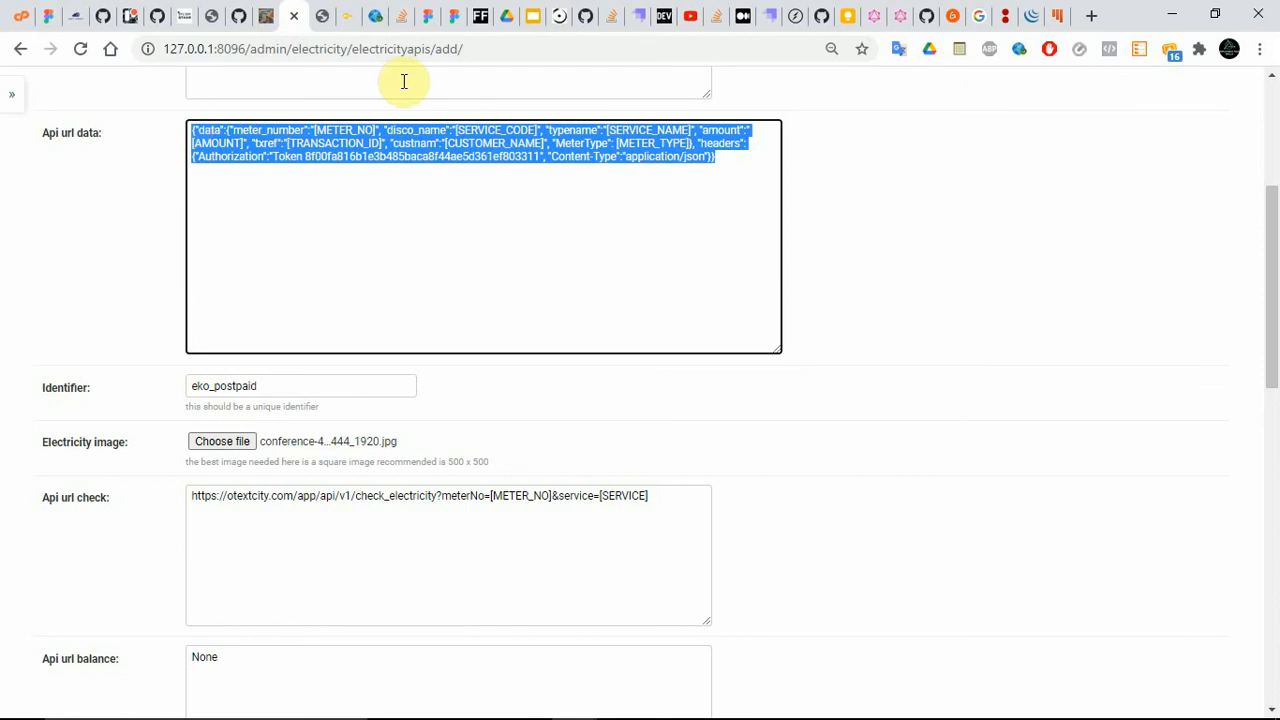
double_click(562, 131)
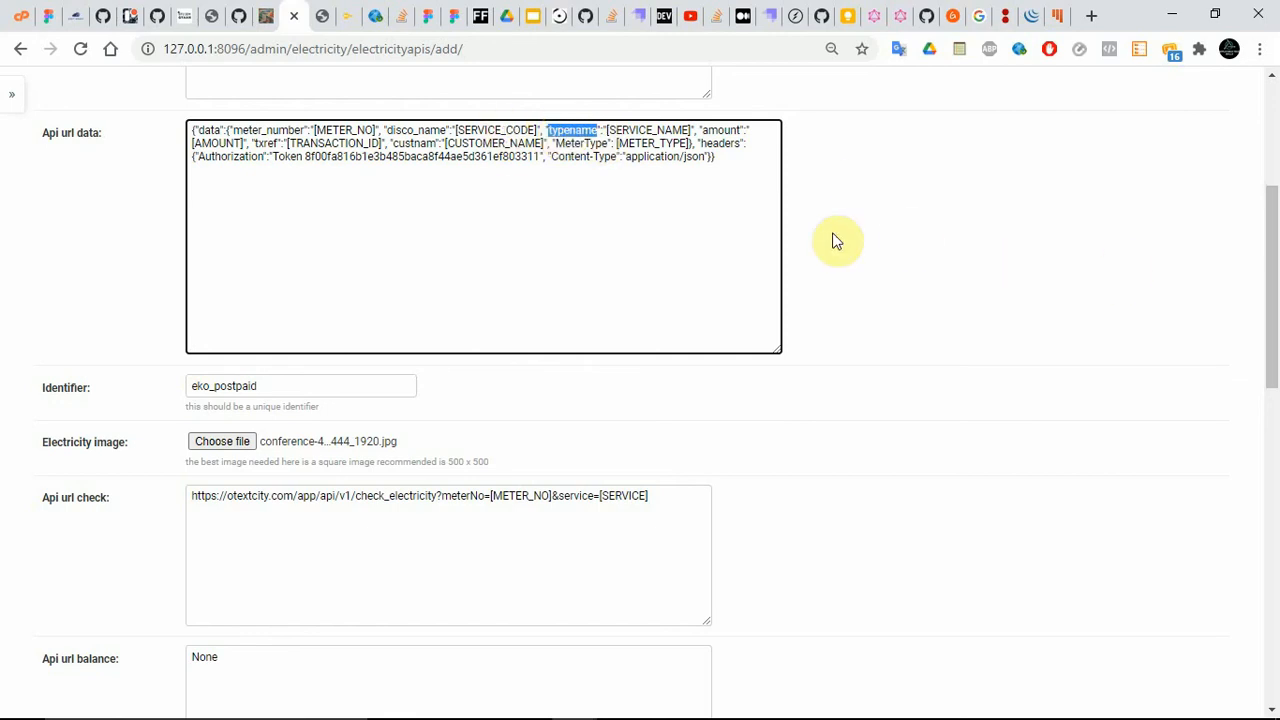
left_click(538, 131)
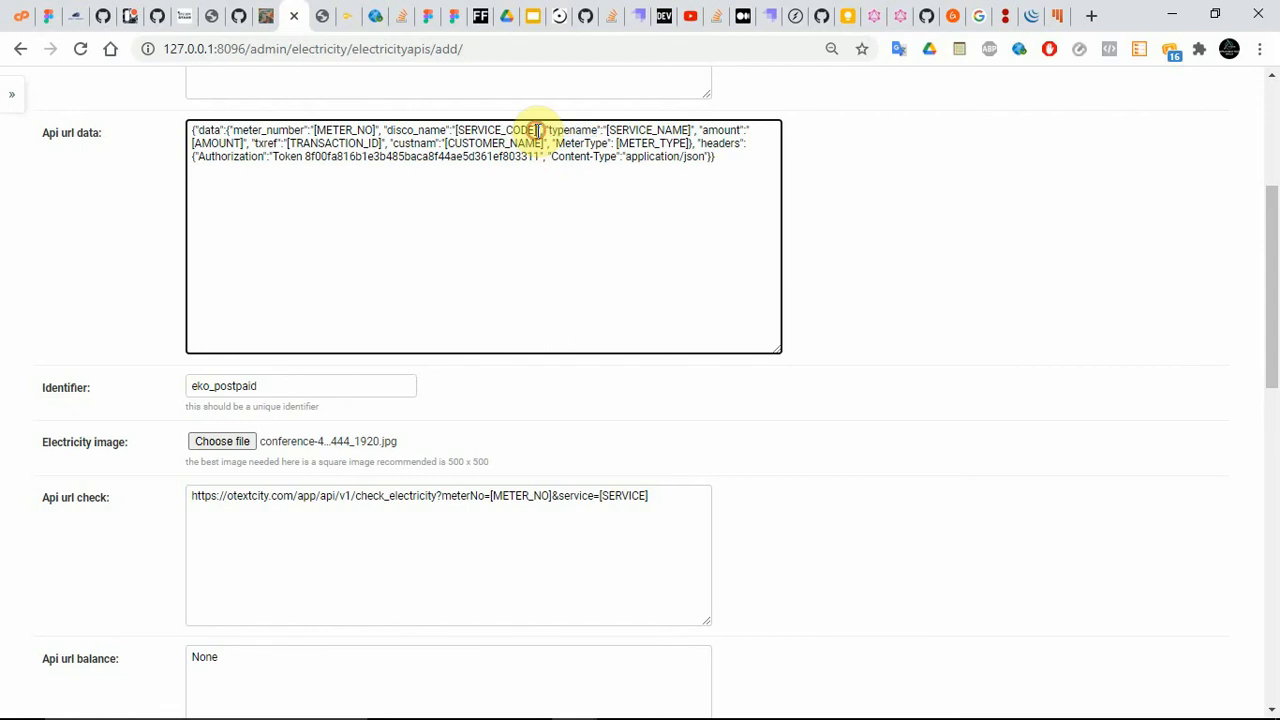
type(",")
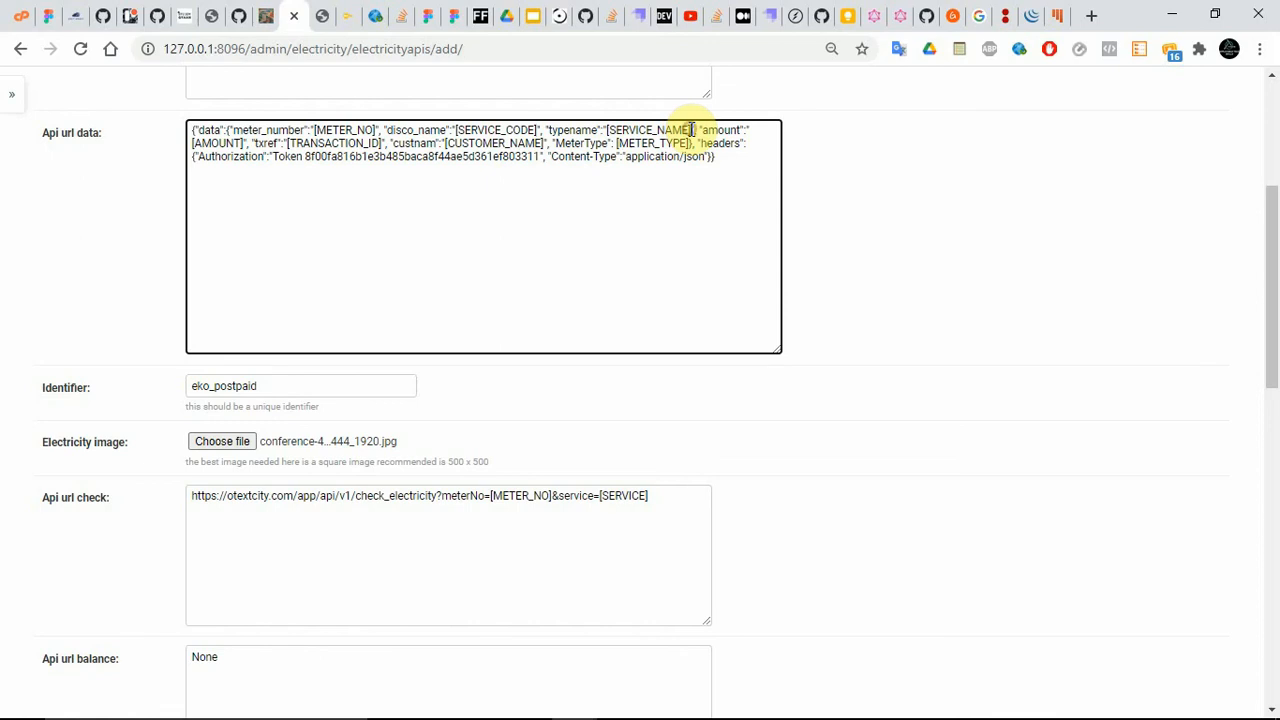
left_click_drag(692, 130, 457, 131)
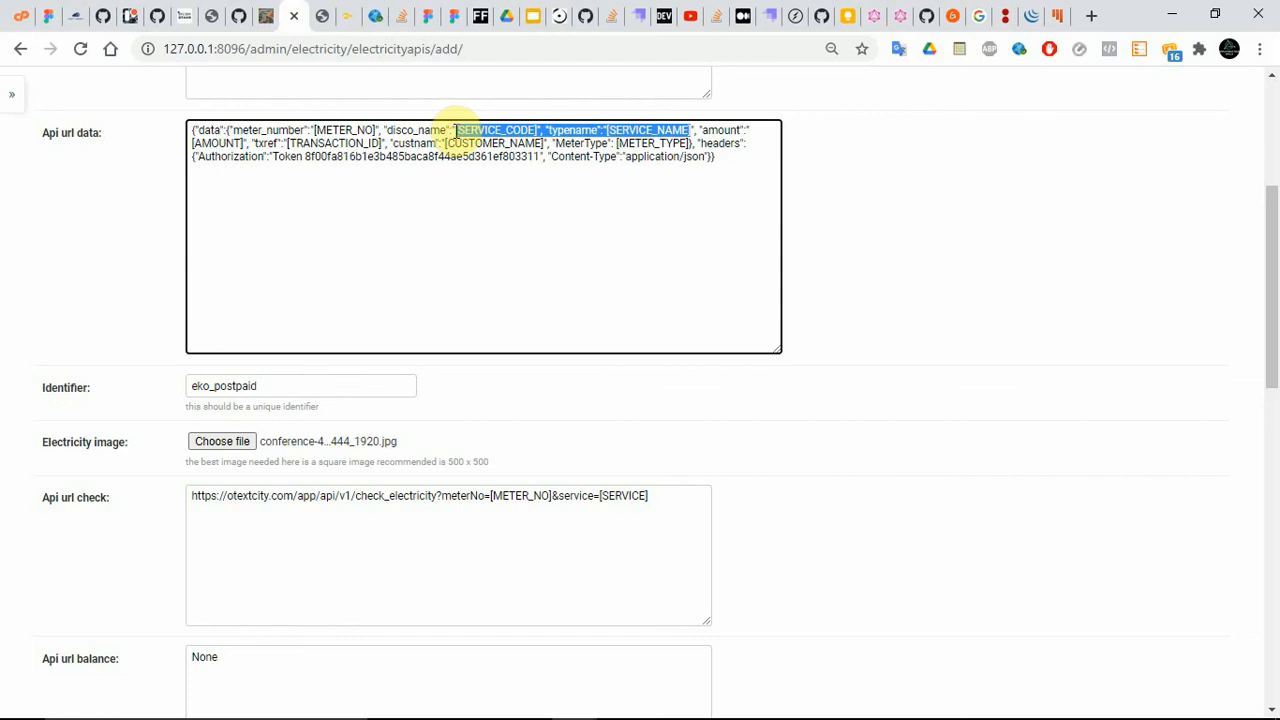
key("BackSpace")
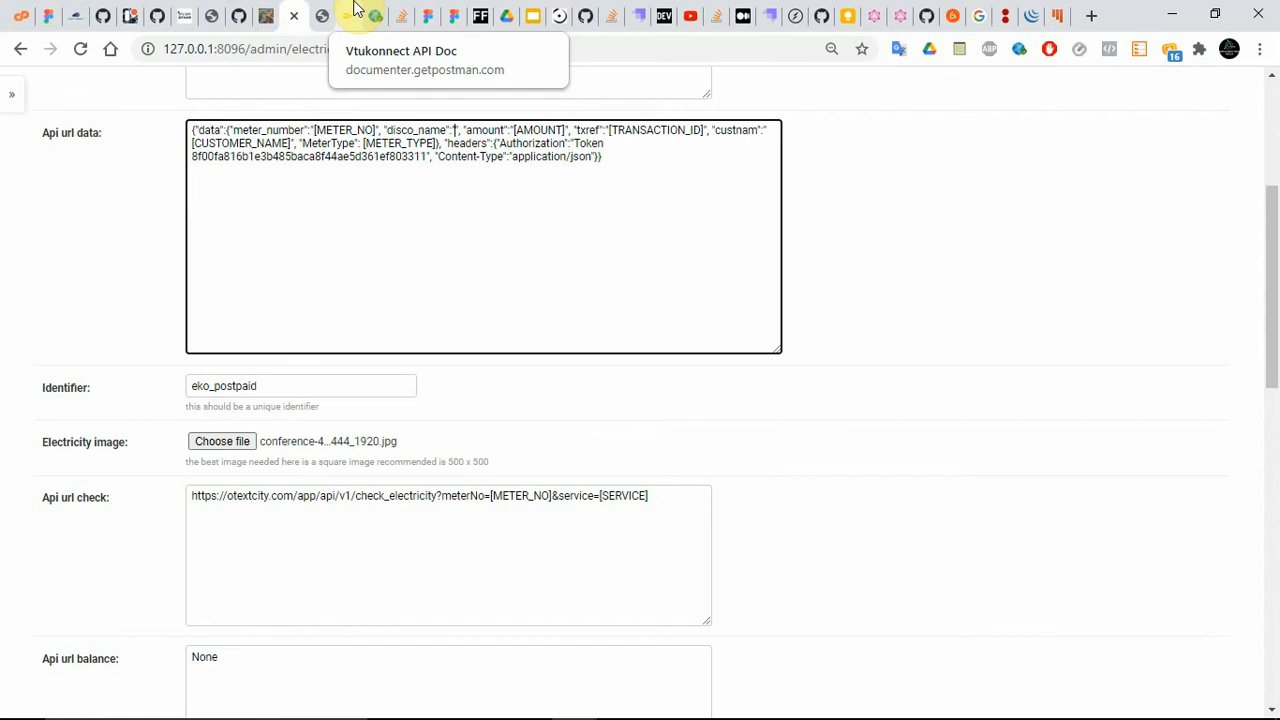
- Duplicate the Vtukonnect API Doc page and return one copy to the vtukonnect.com/documentation page
left_click(355, 8)
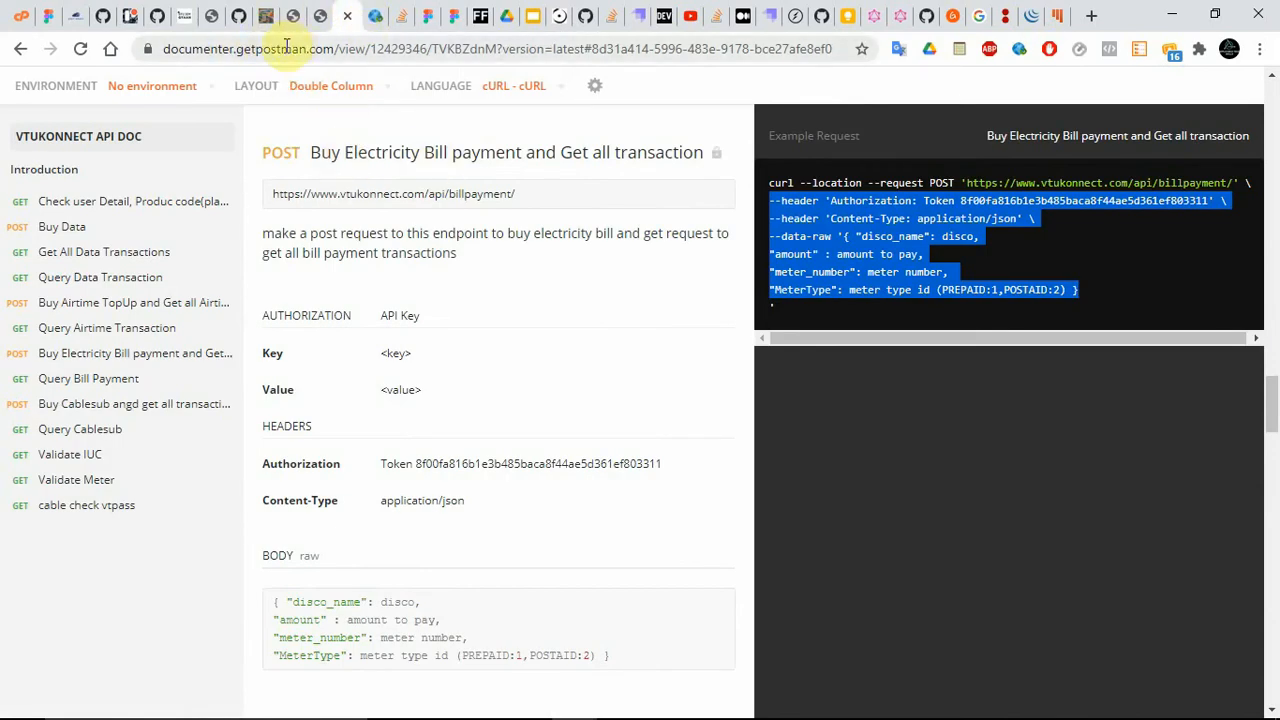
right_click(20, 48)
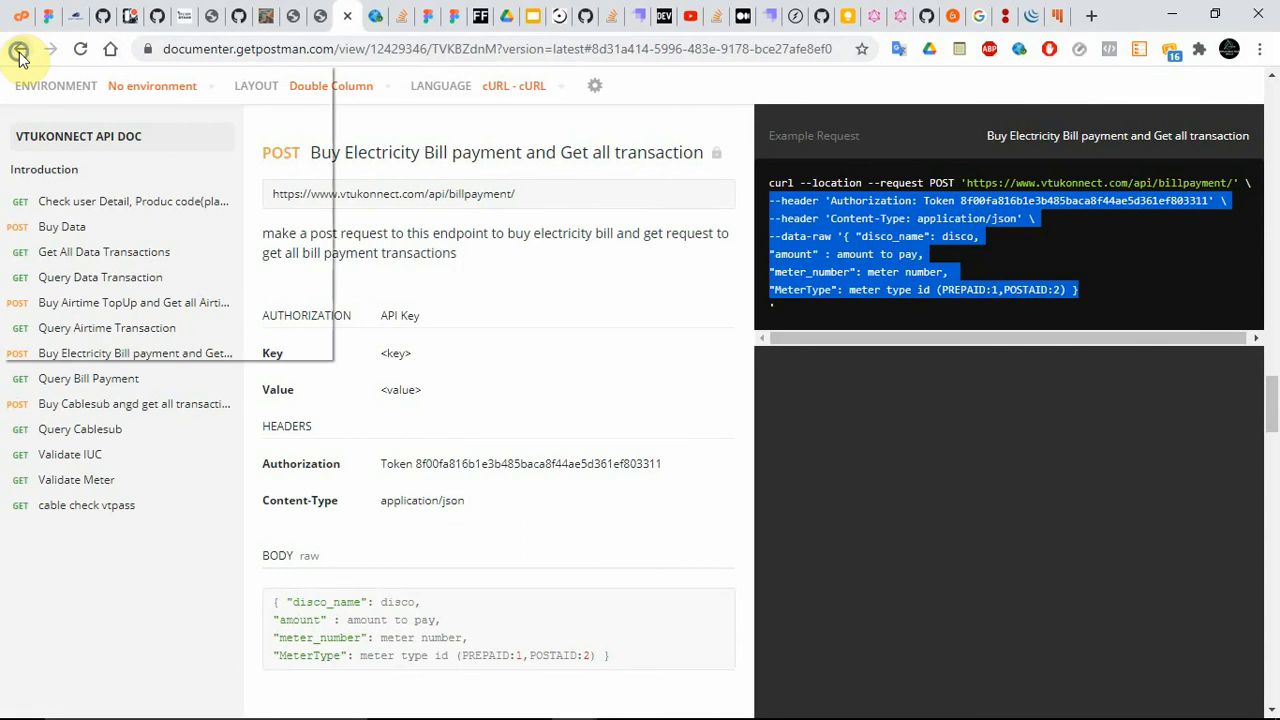
right_click(350, 10)
left_click(393, 114)
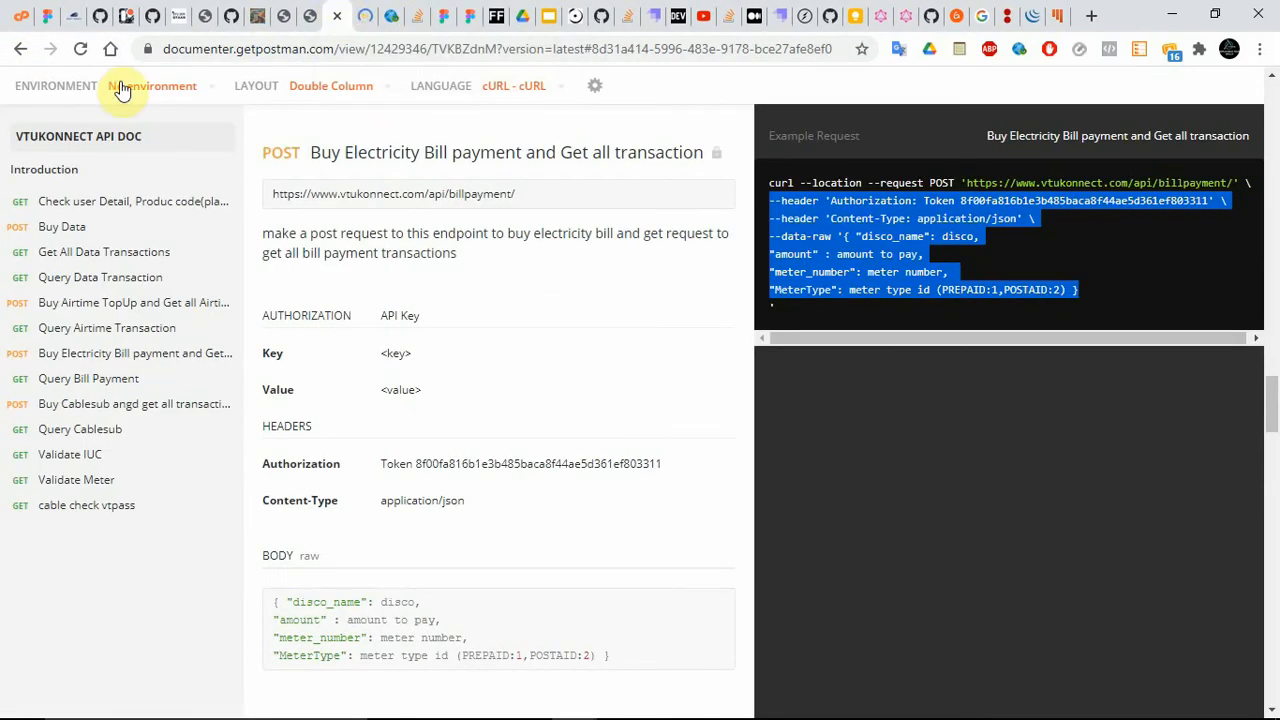
right_click(20, 48)
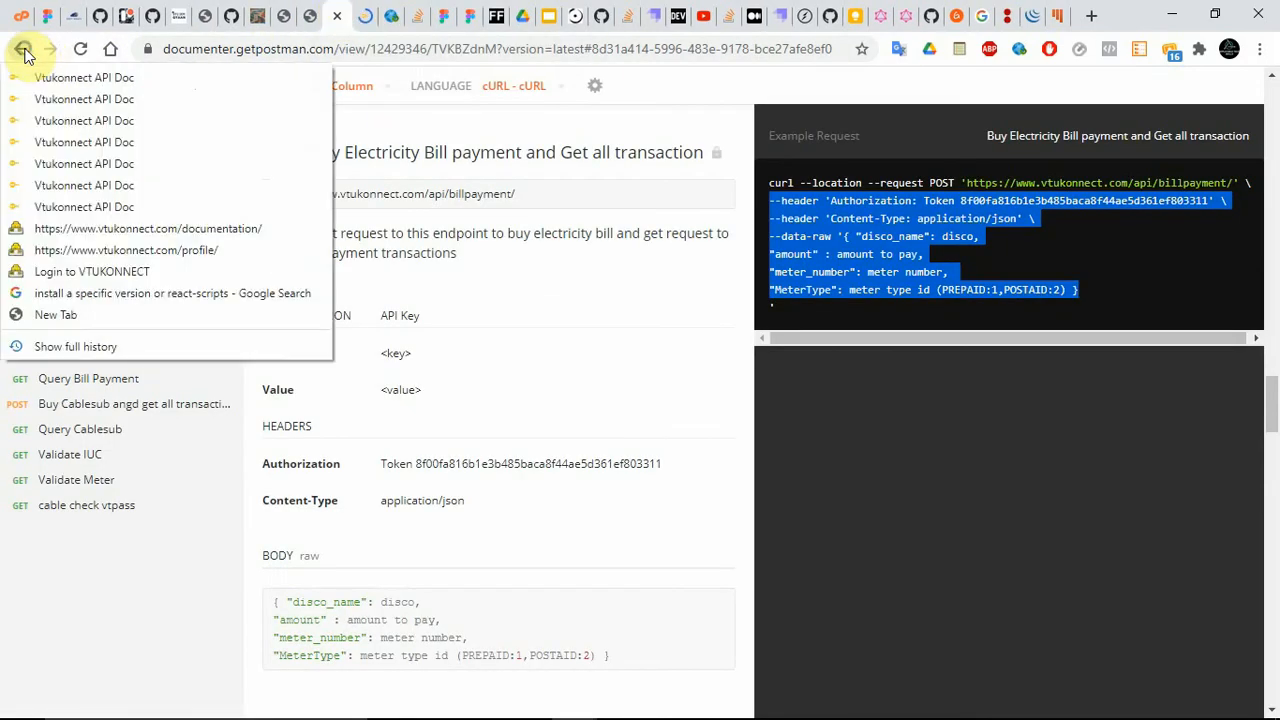
left_click(103, 233)
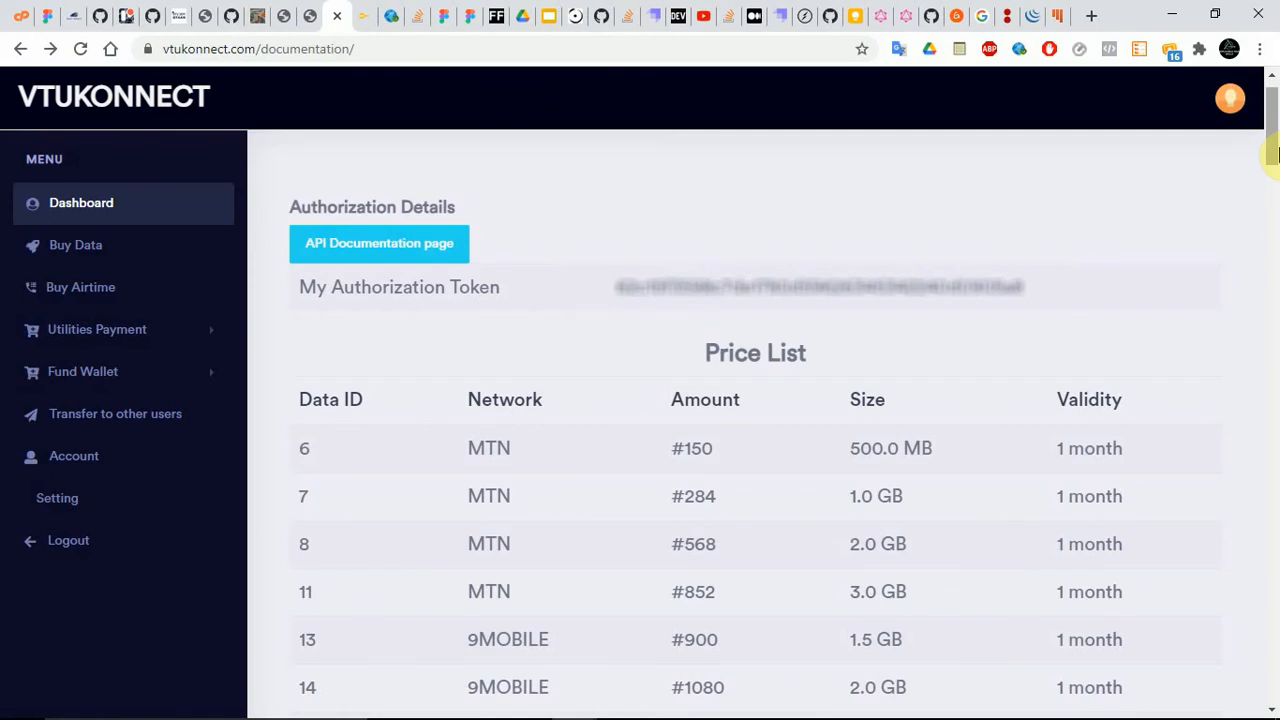
- Find the Electricity Company List on the documentation page and look up the disco IDs of Ikeja Electric and Eko Electric
scroll(1277, 152, "down", 3)
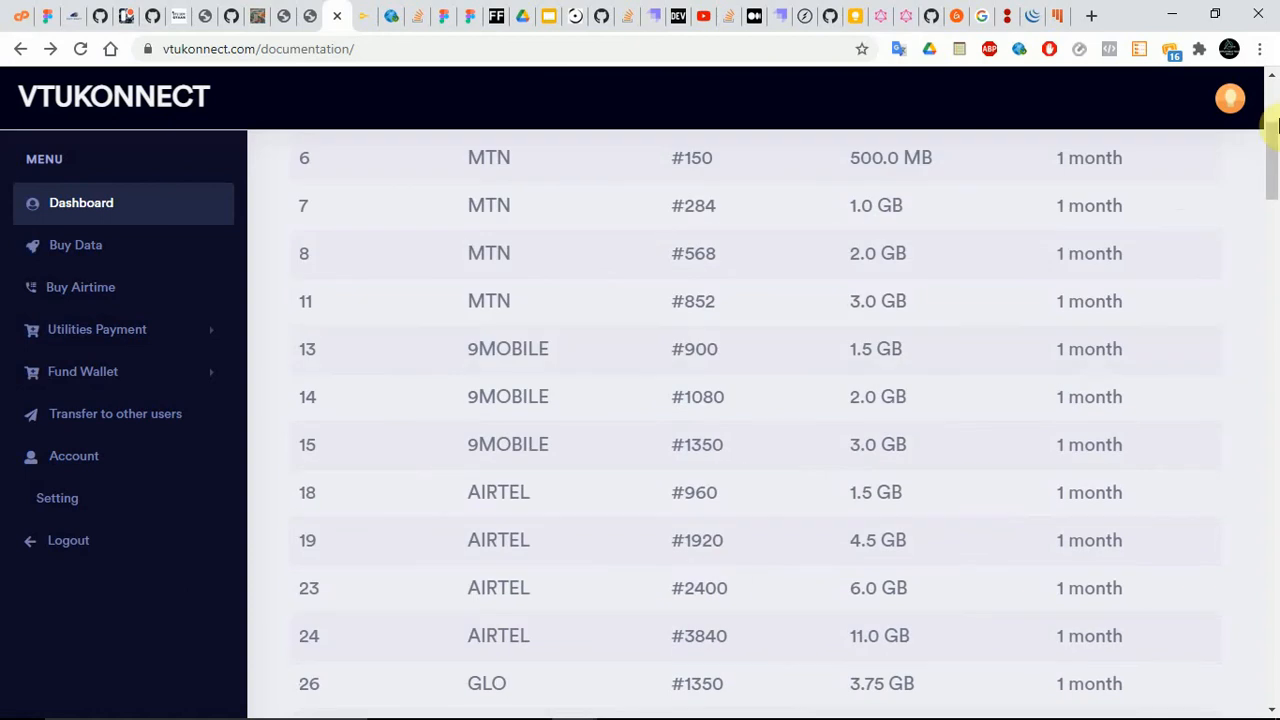
left_click_drag(1277, 136, 1277, 128)
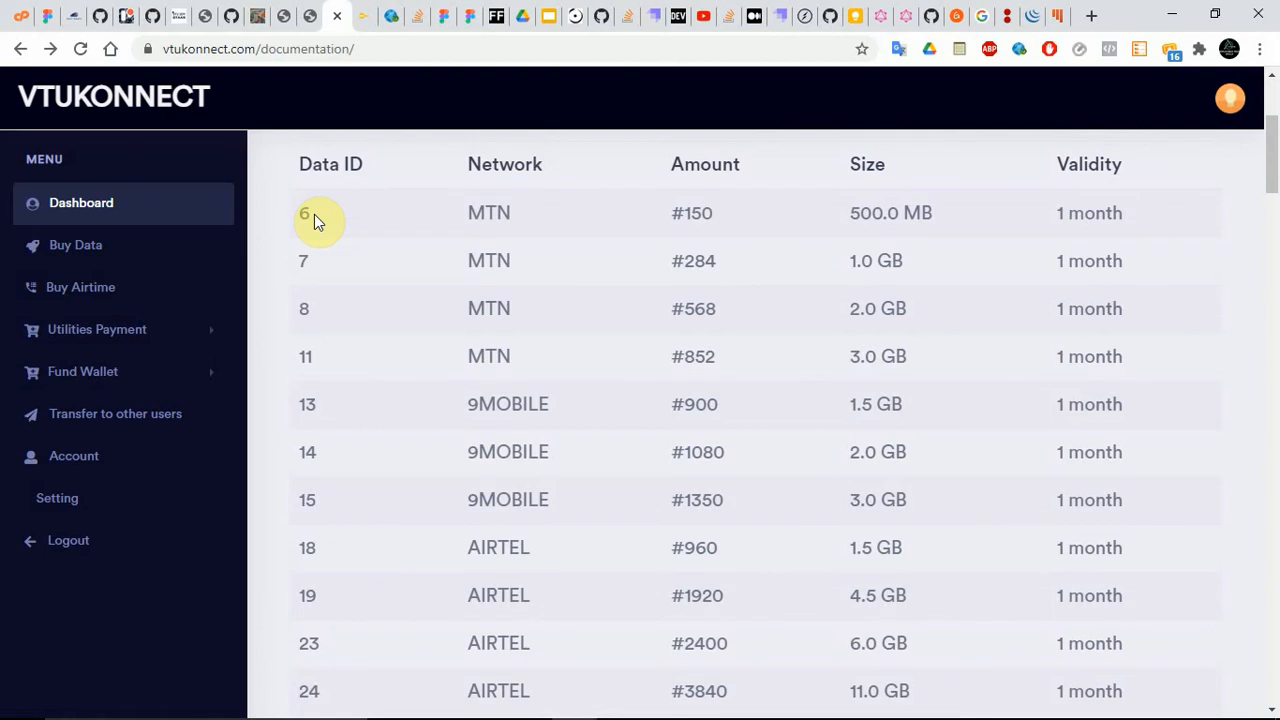
scroll(314, 214, "down", 8)
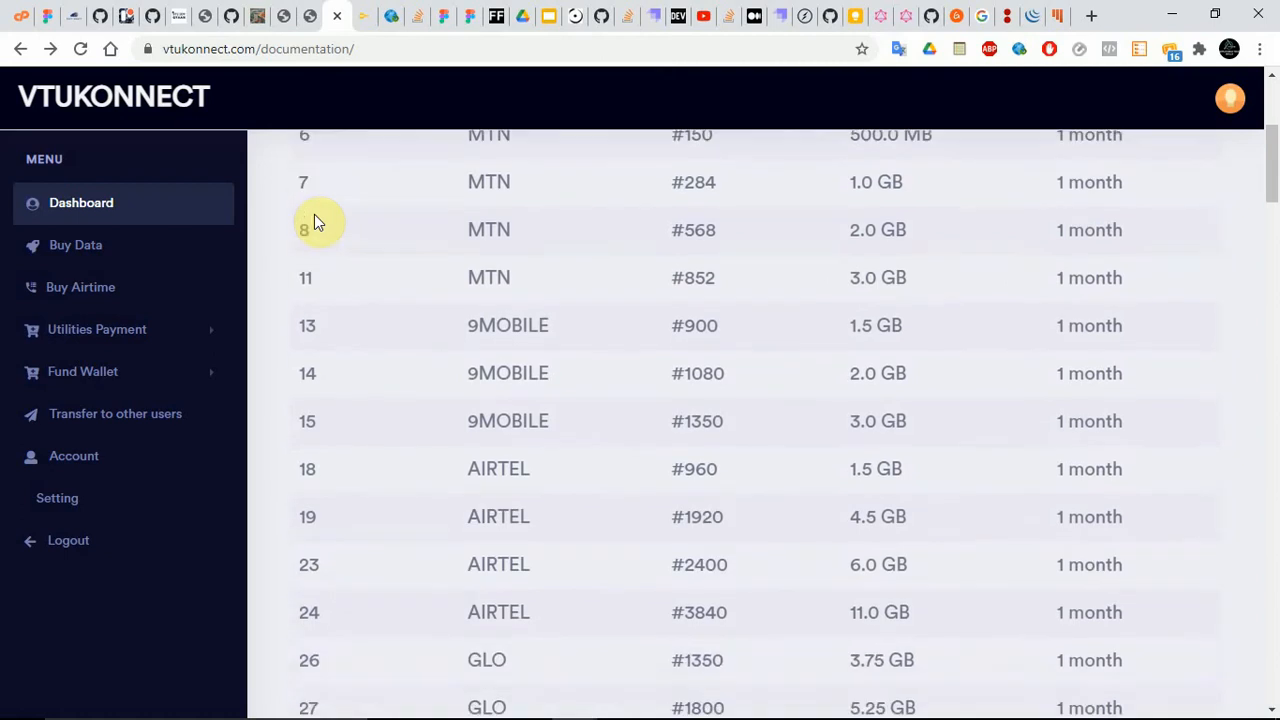
scroll(314, 214, "down", 13)
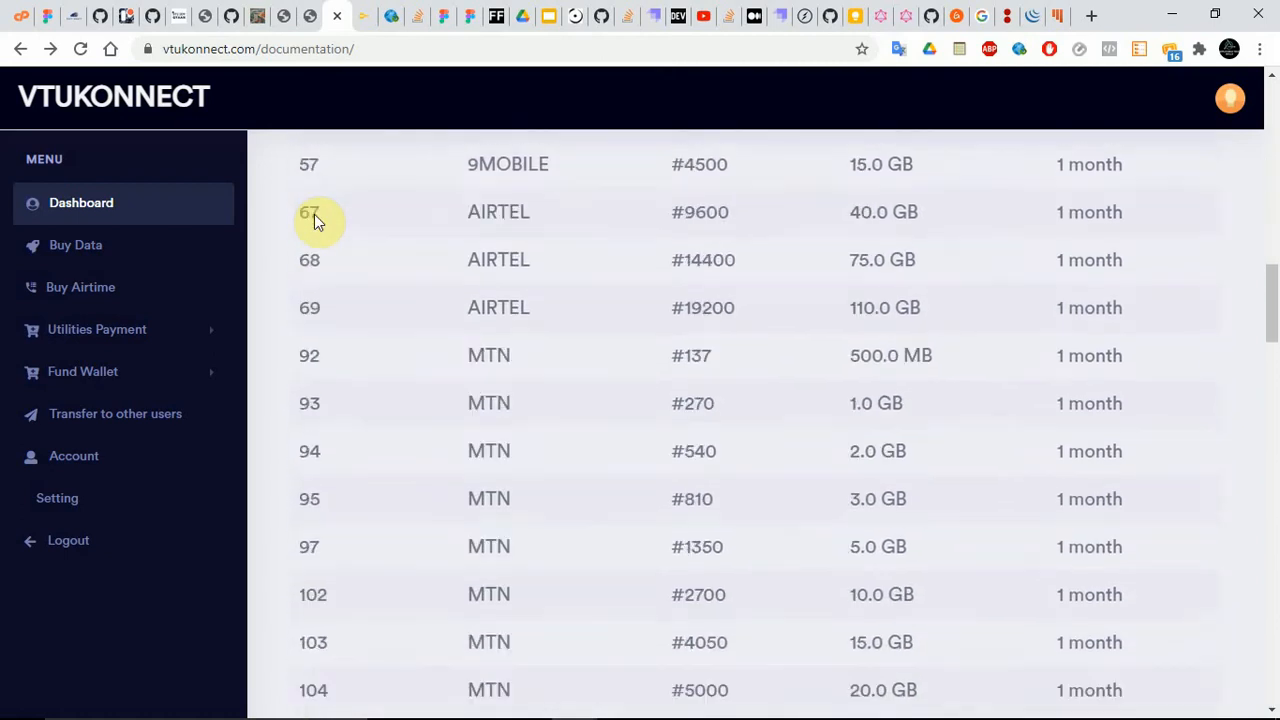
scroll(314, 214, "down", 2)
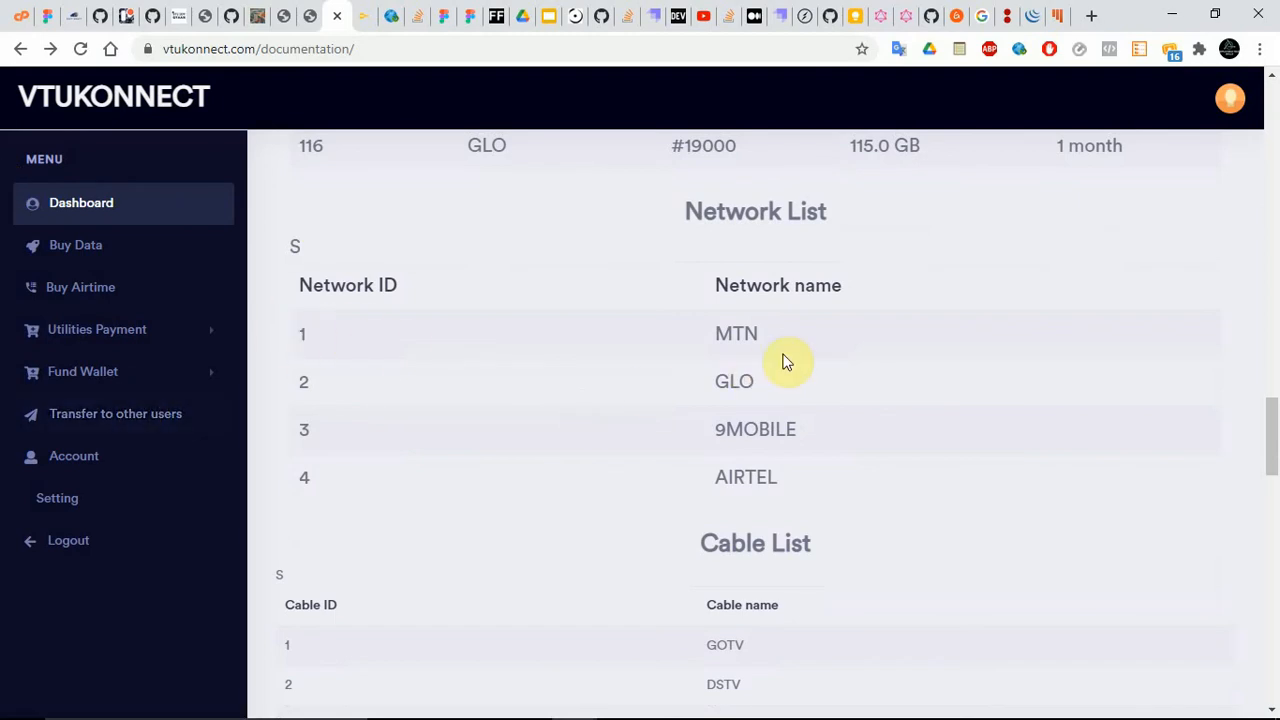
scroll(784, 362, "down", 5)
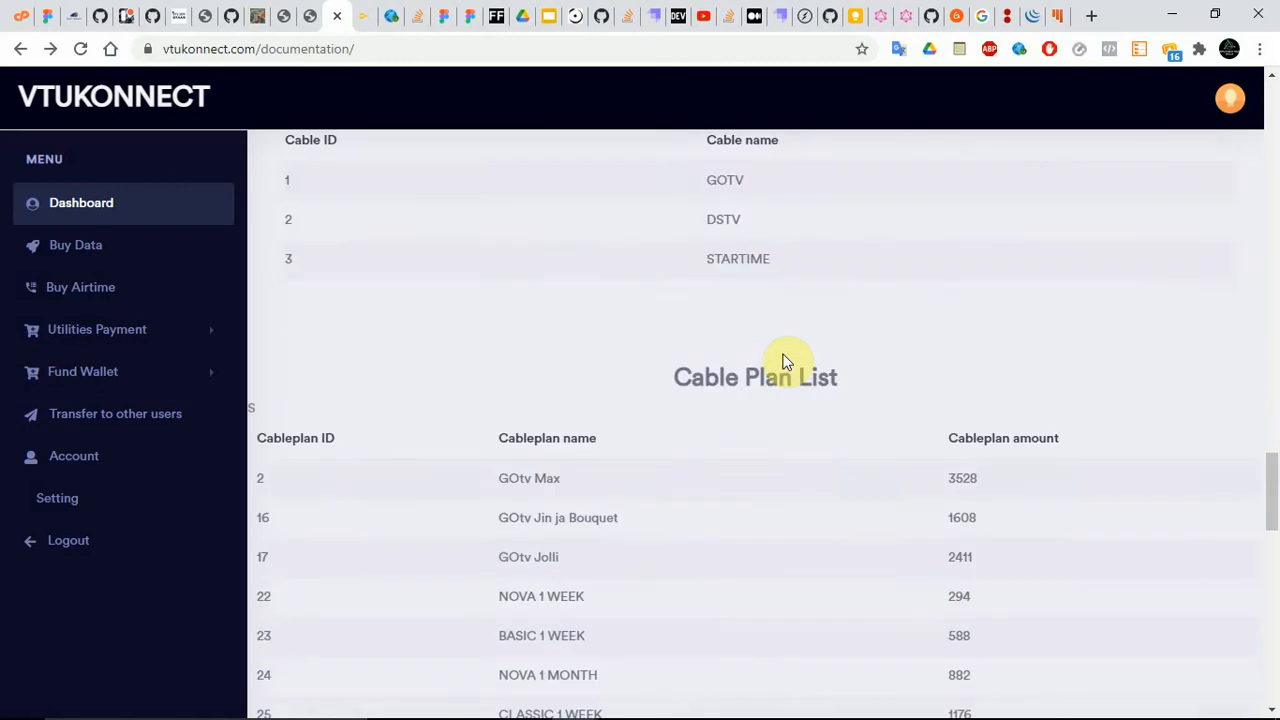
scroll(784, 362, "down", 8)
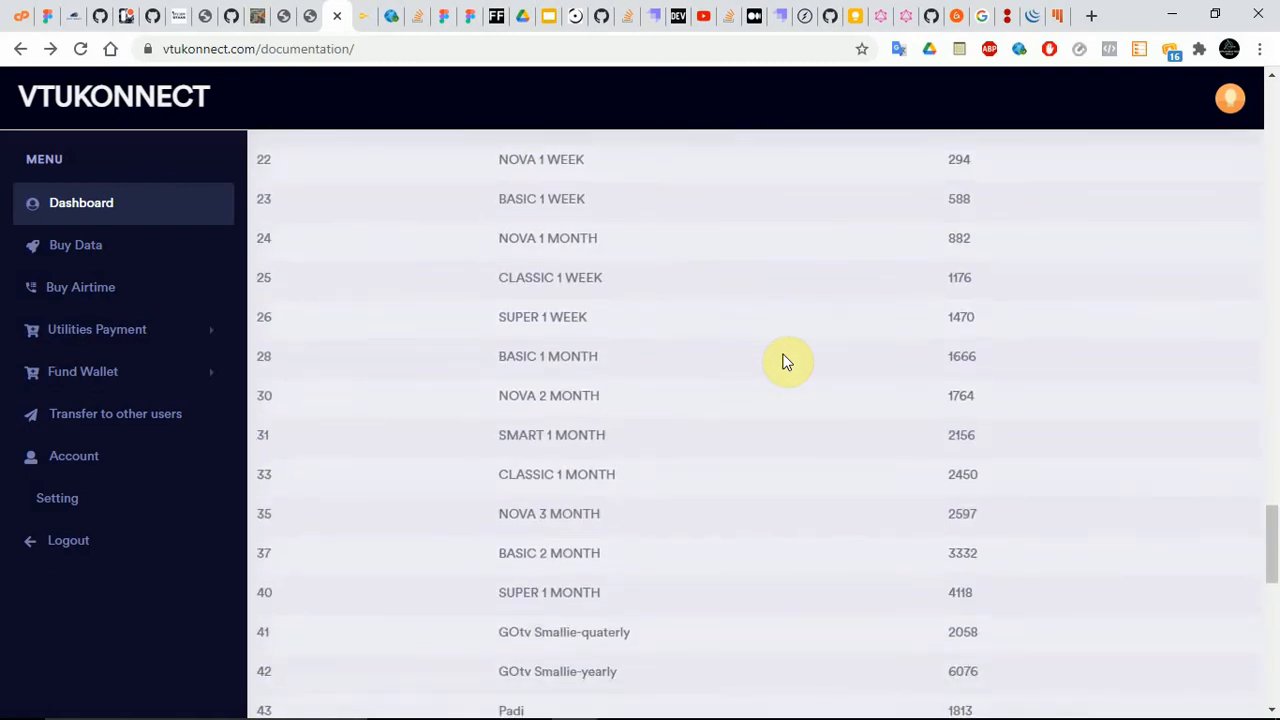
scroll(784, 362, "down", 5)
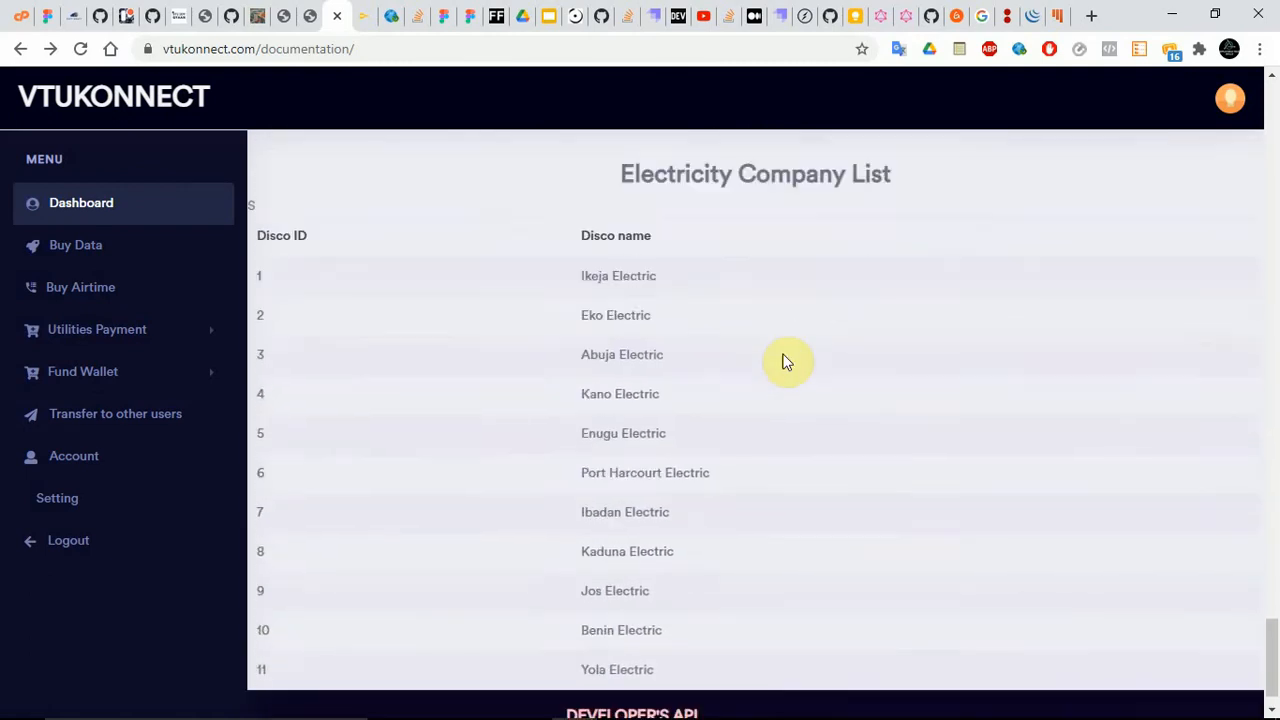
scroll(784, 362, "up", 1)
scroll(784, 362, "down", 1)
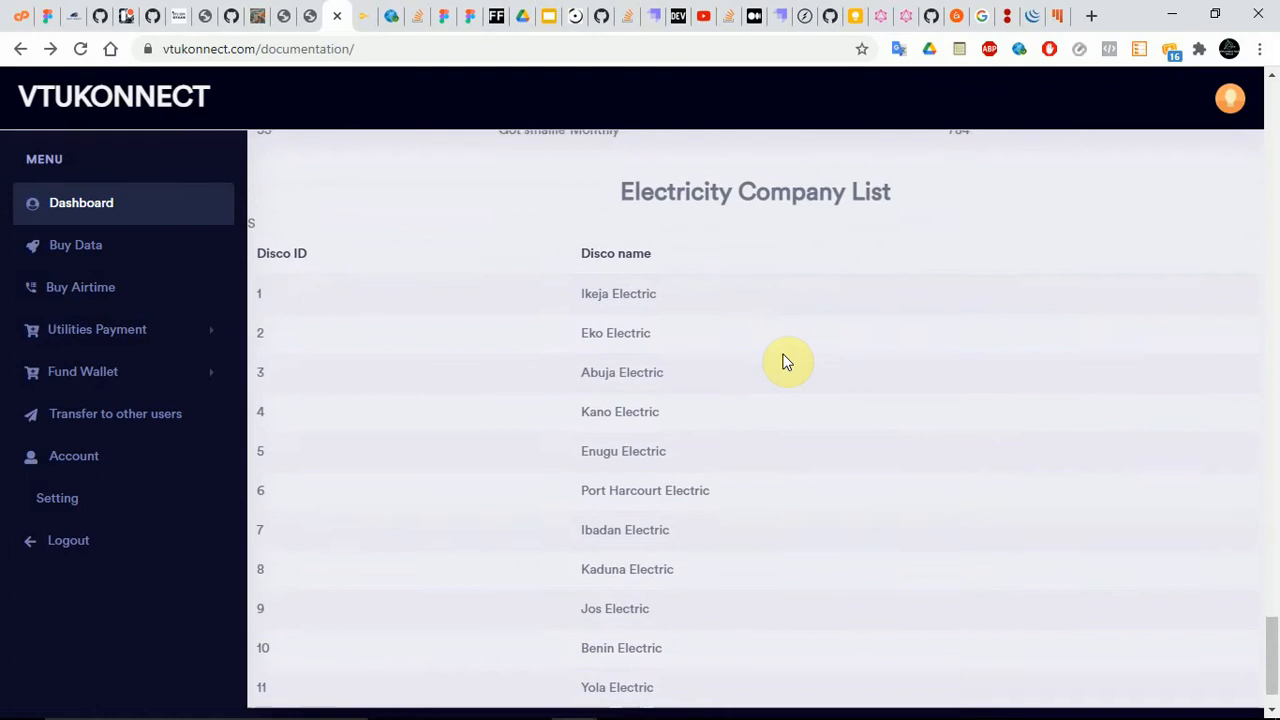
scroll(784, 362, "up", 1)
scroll(784, 362, "down", 1)
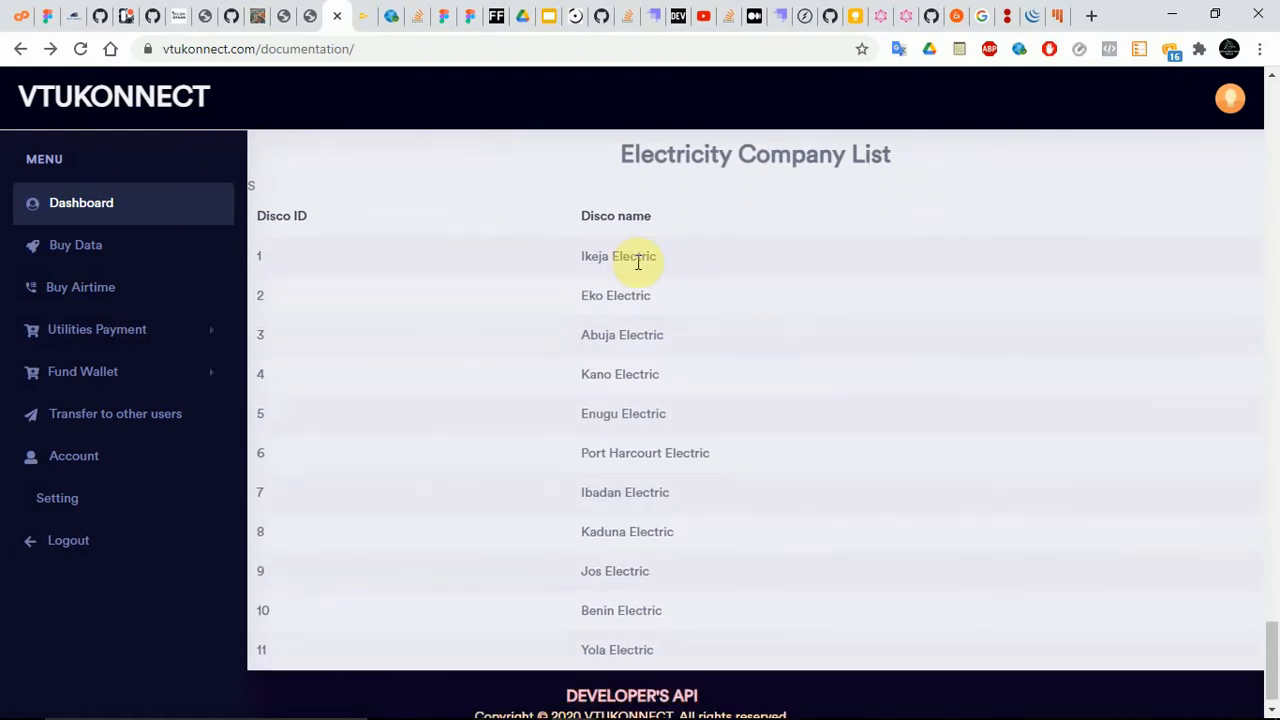
left_click_drag(664, 259, 590, 258)
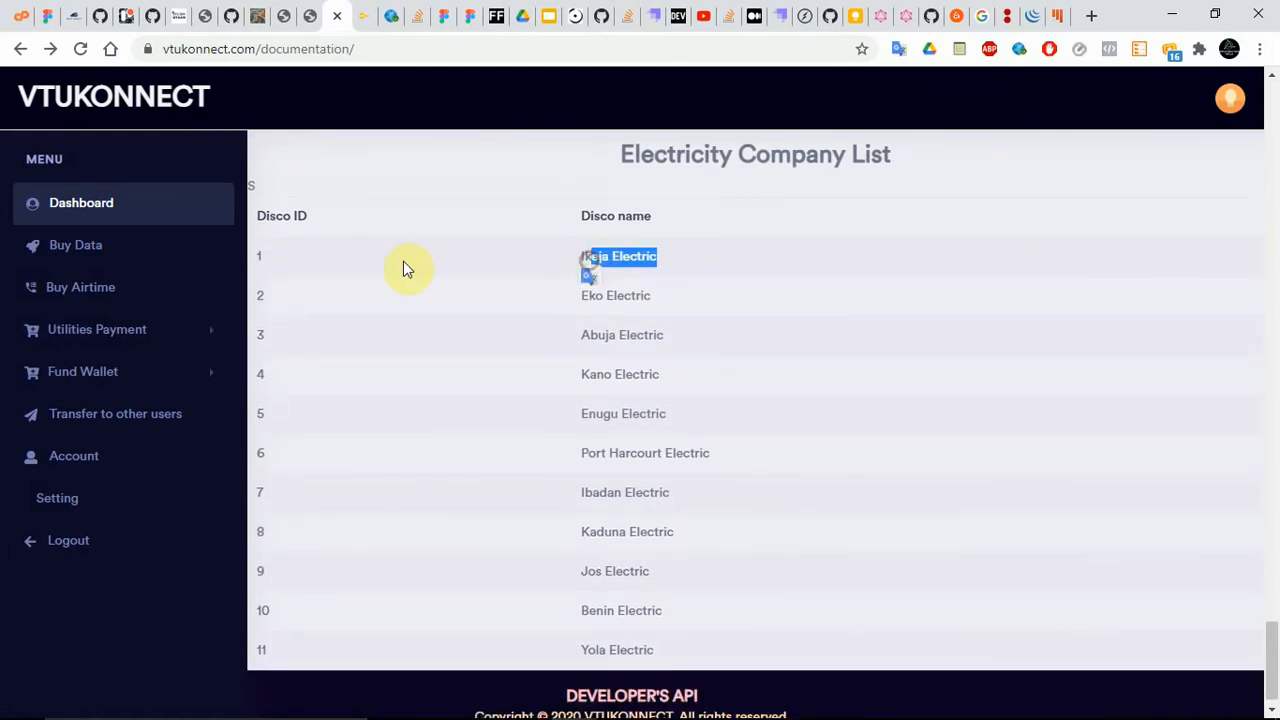
left_click_drag(271, 256, 257, 257)
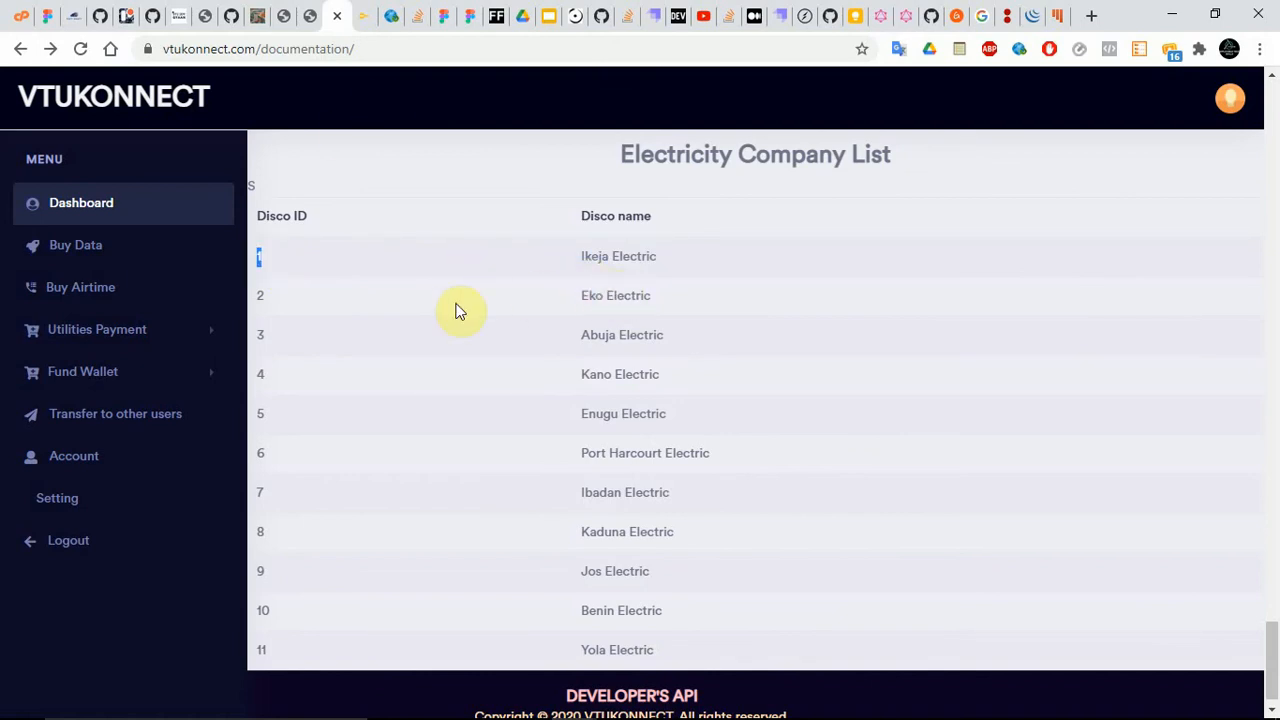
left_click_drag(268, 296, 258, 292)
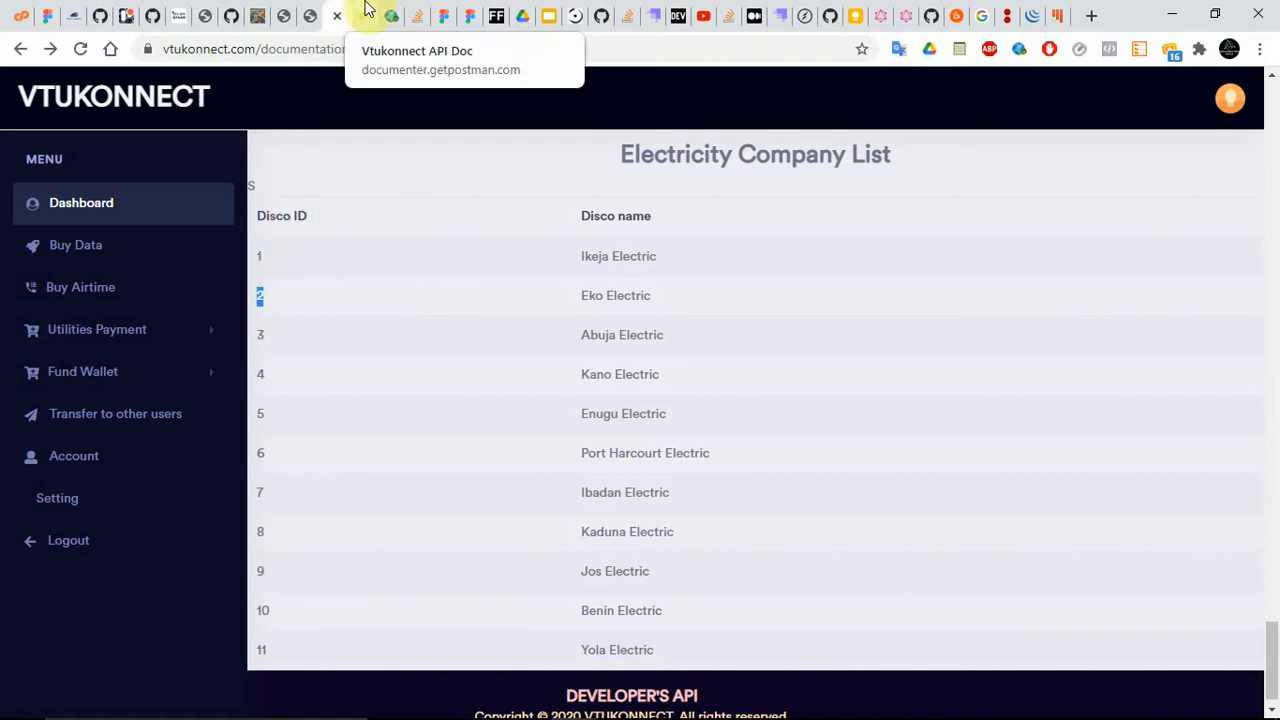
- Set the disco_name value to "2" in the Api url data of the electricity record
left_click(362, 12)
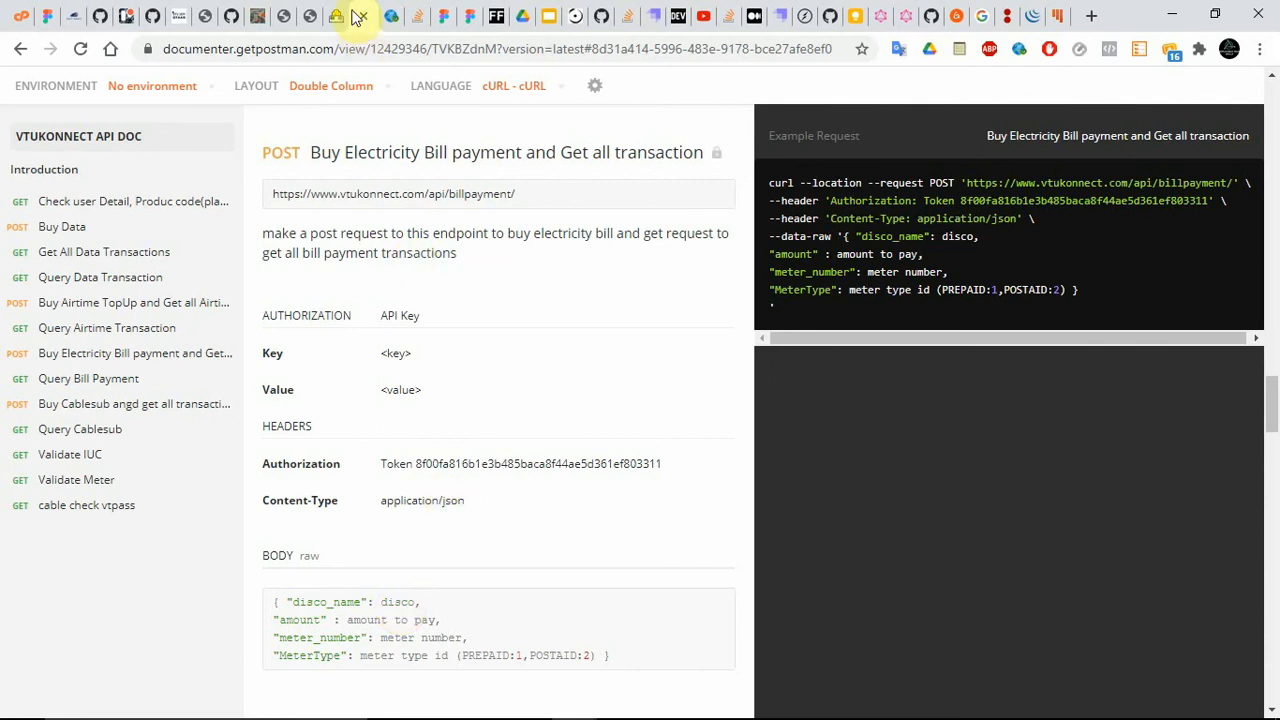
left_click(288, 15)
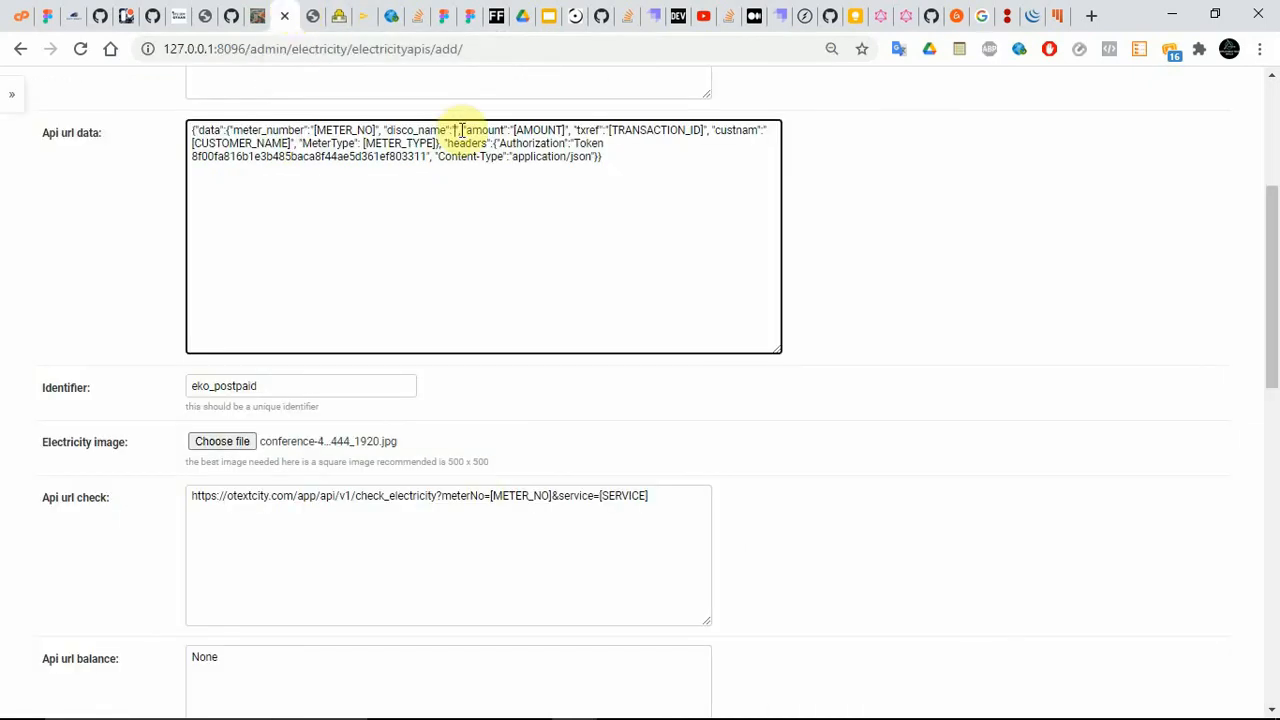
type("2\",")
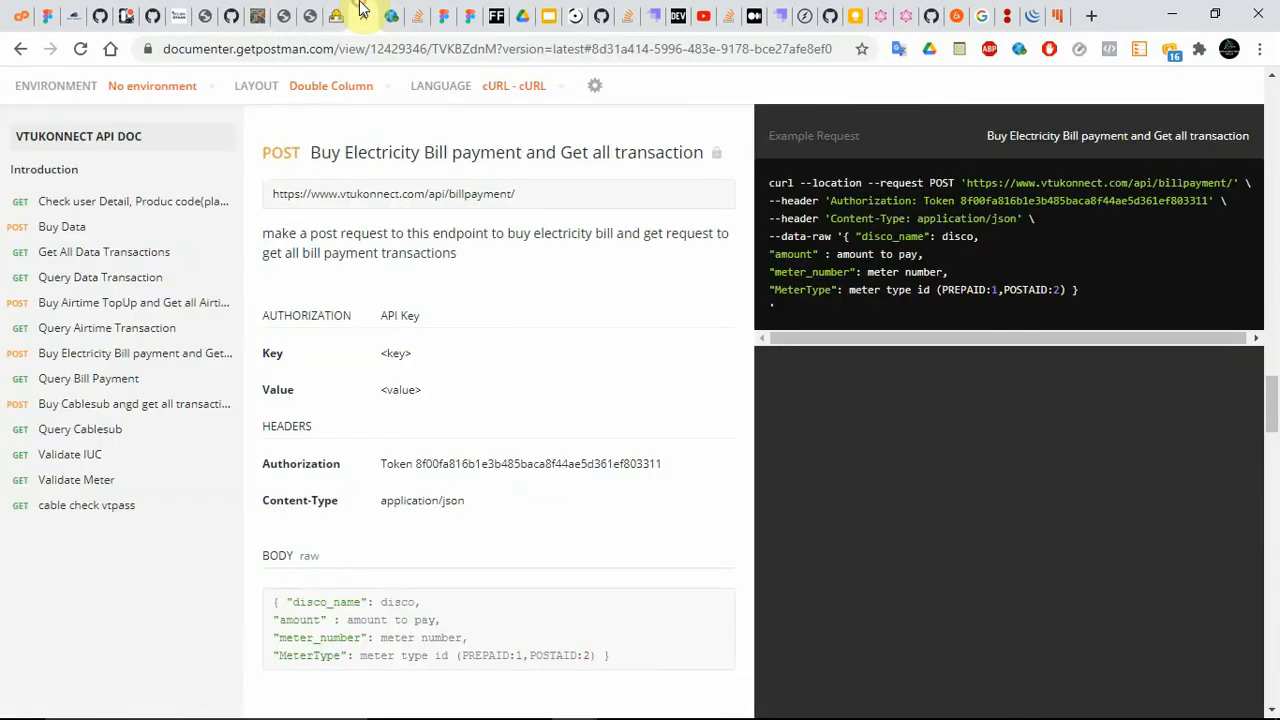
- Replace the [METER_TYPE] placeholder of MeterType in the Api url data with an empty pair of double quotes
left_click(349, 12)
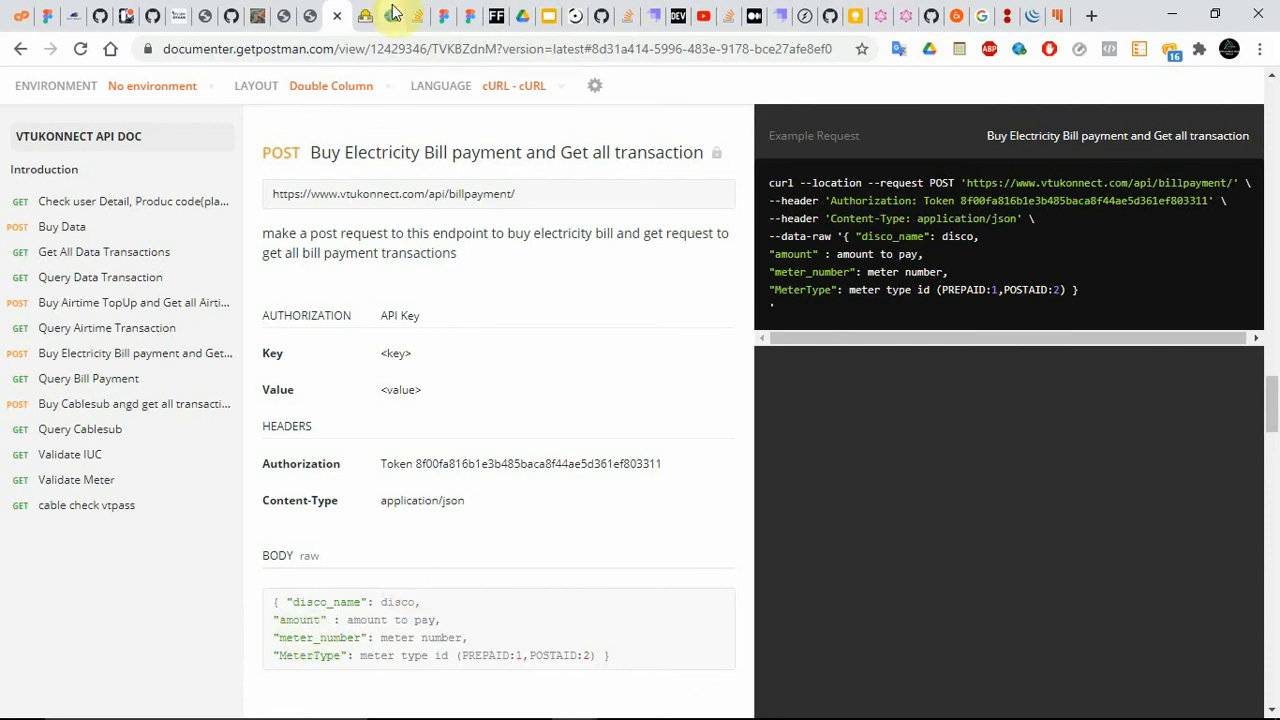
left_click(313, 8)
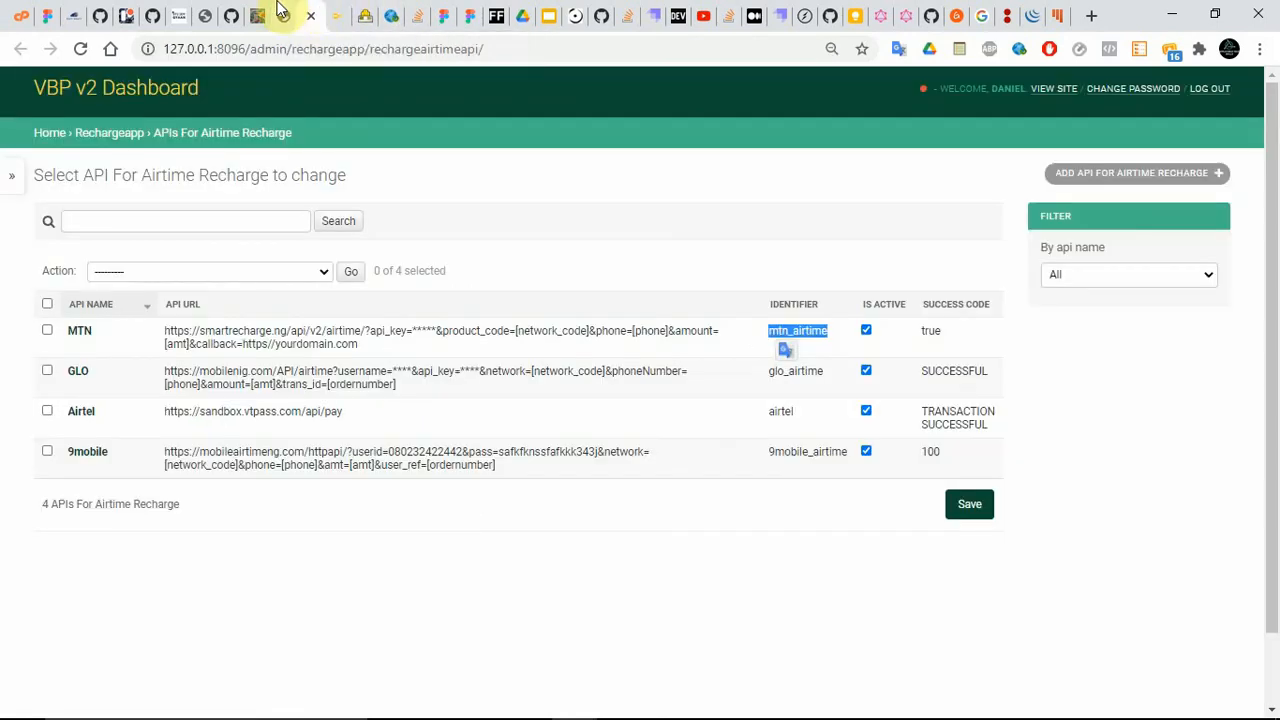
left_click(283, 12)
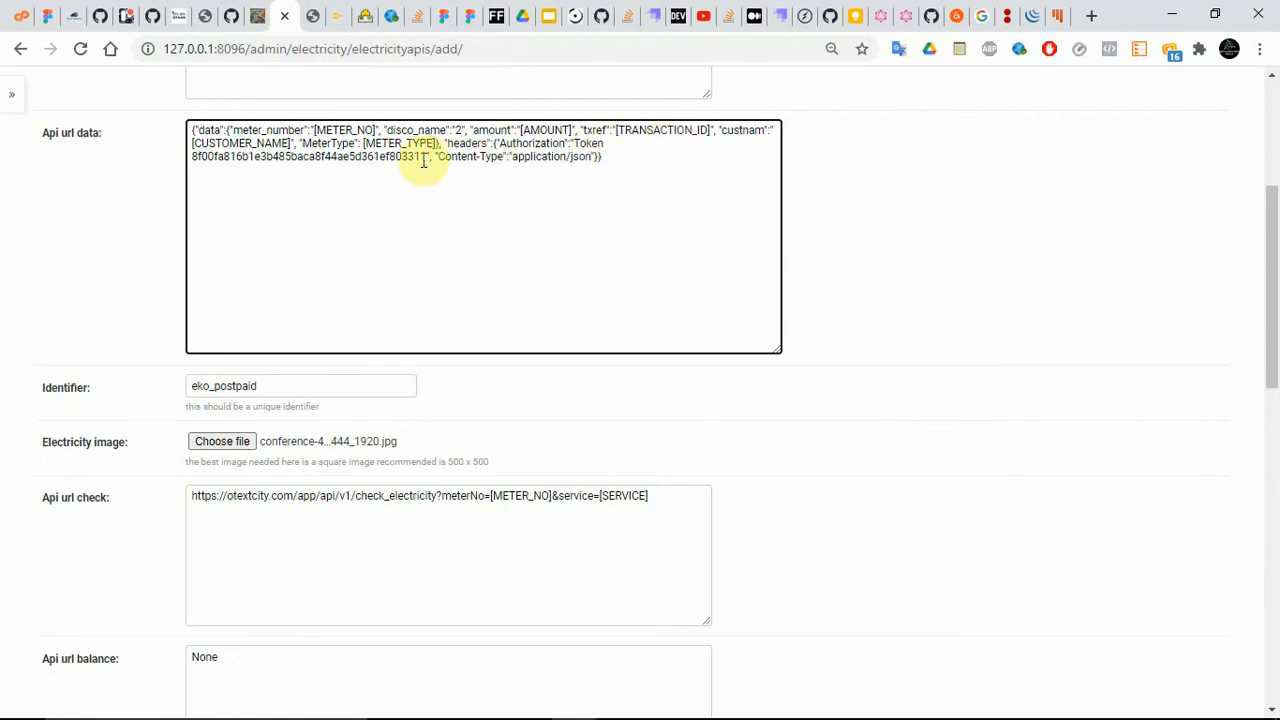
mouse_move(1276, 302)
left_mouse_down()
mouse_move(1270, 114)
mouse_move(1276, 278)
left_mouse_up()
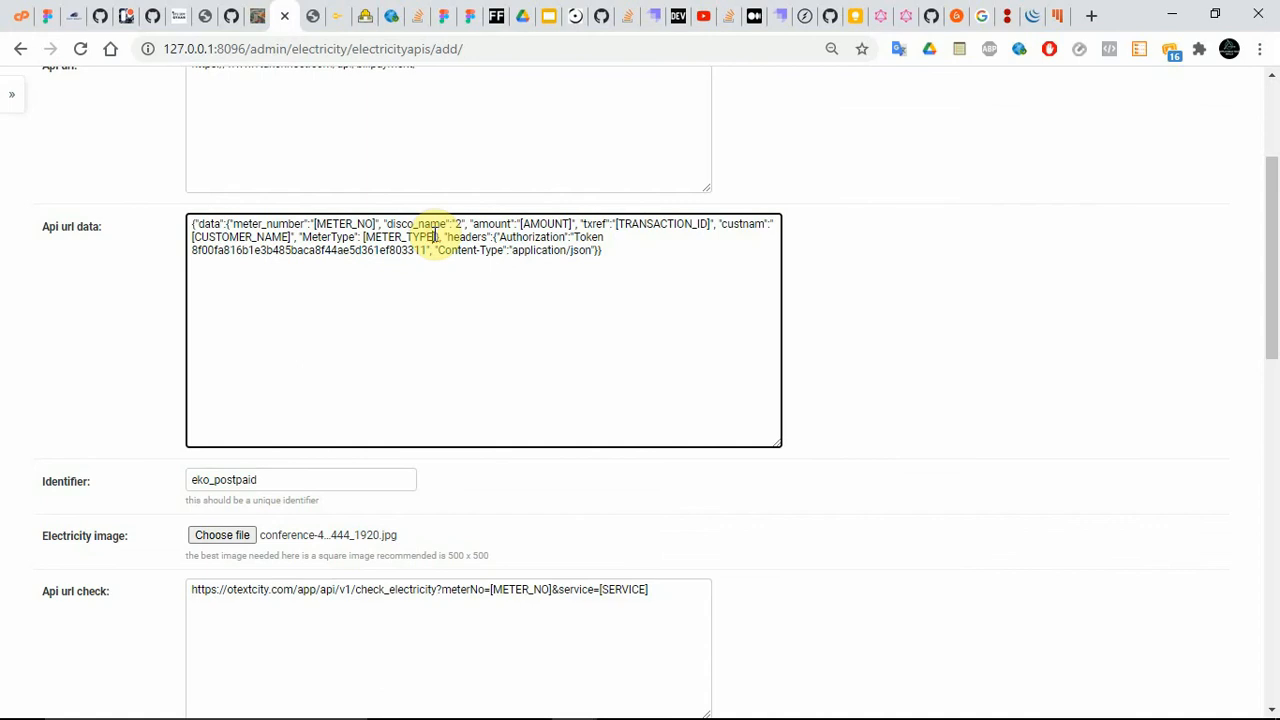
left_click_drag(436, 237, 368, 237)
key("BackSpace")
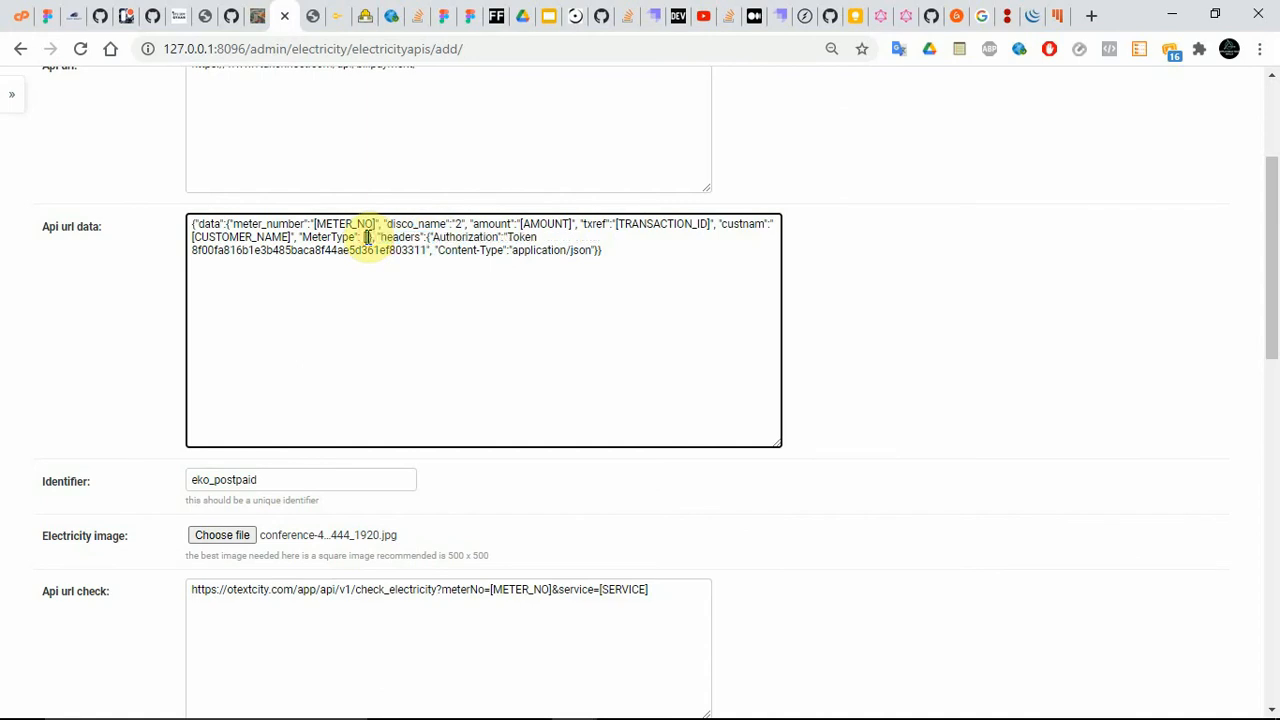
key("BackSpace")
type("\"\"")
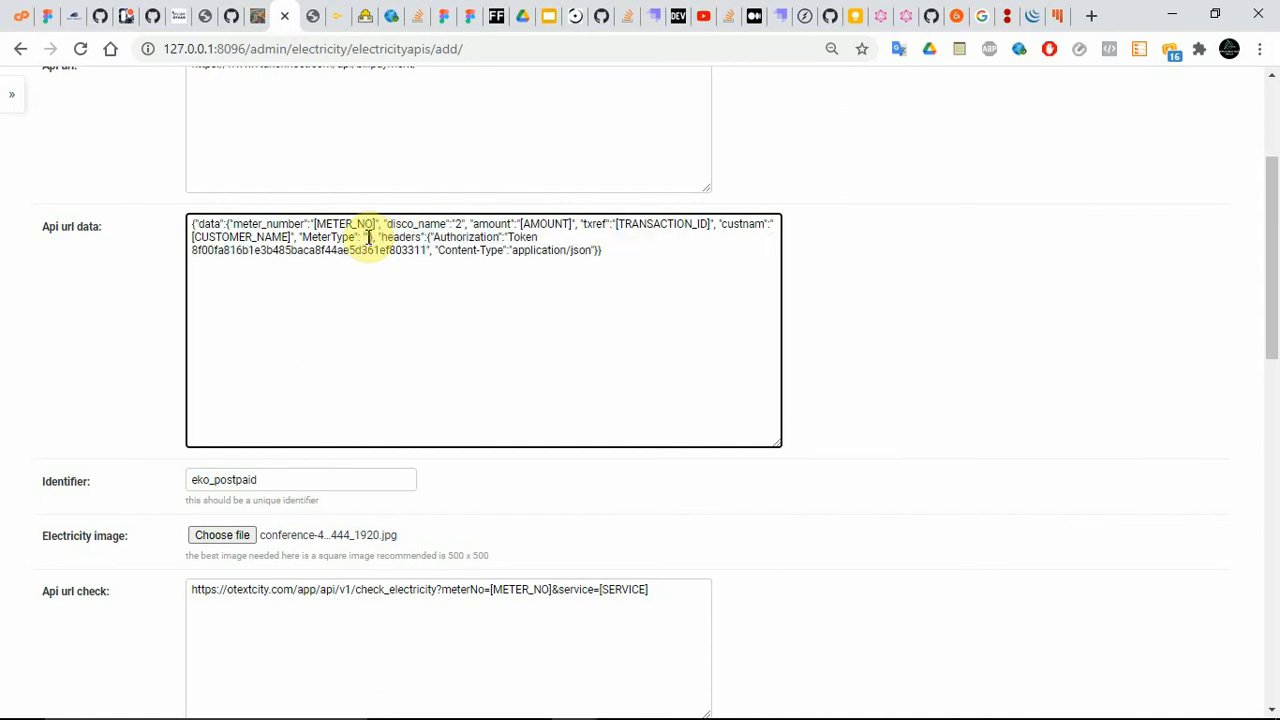
- Check the postpaid meter type ID in the Vtukonnect API Doc and set the MeterType value to "2" in the Api url data
left_click(363, 10)
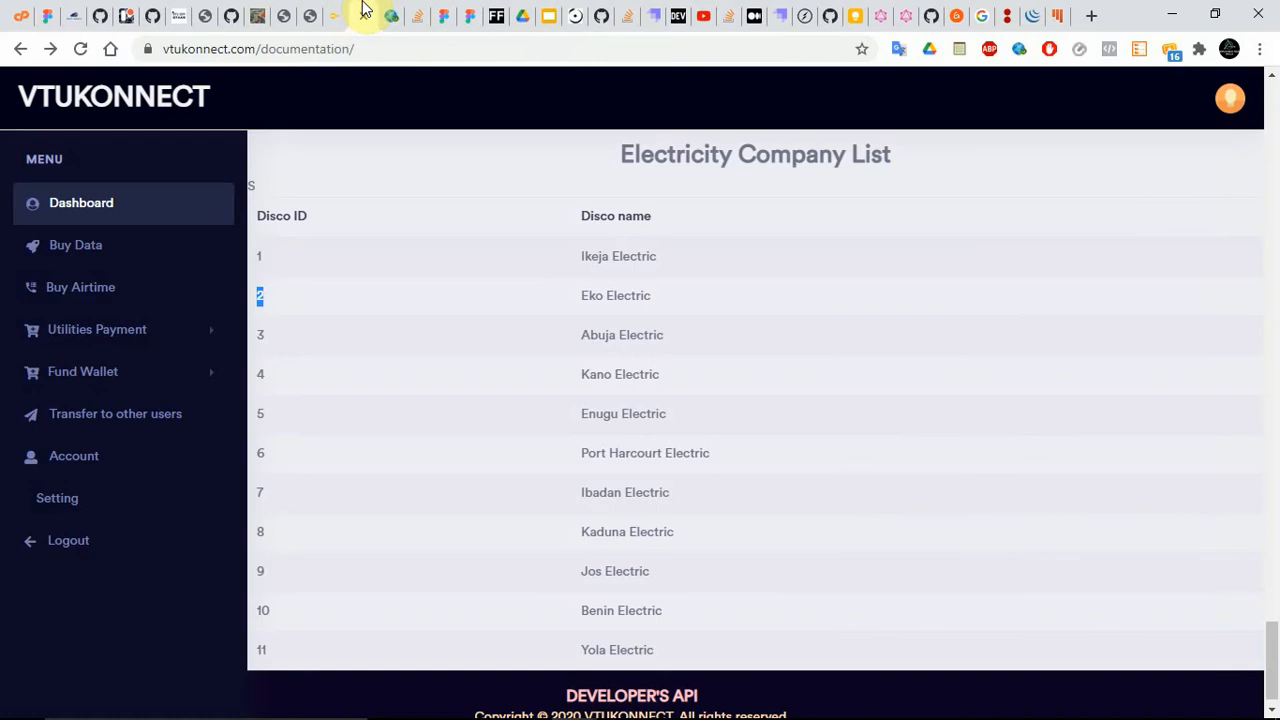
left_click(340, 14)
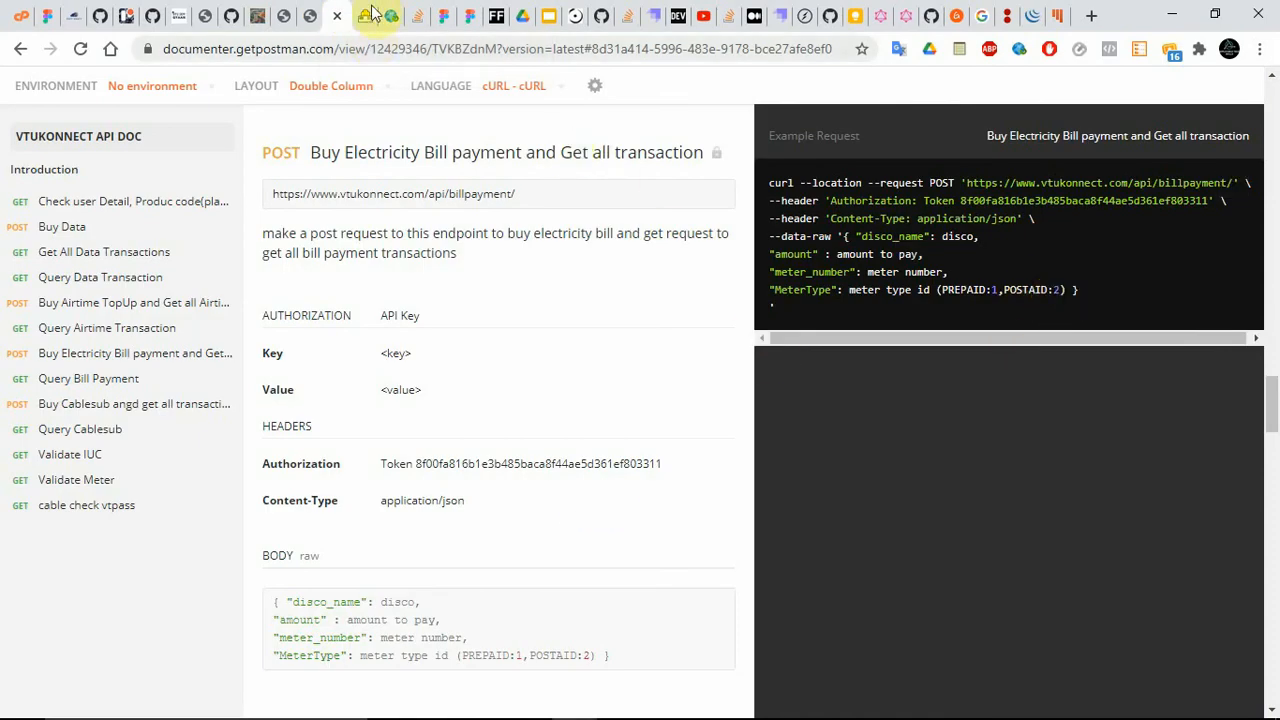
left_click(287, 12)
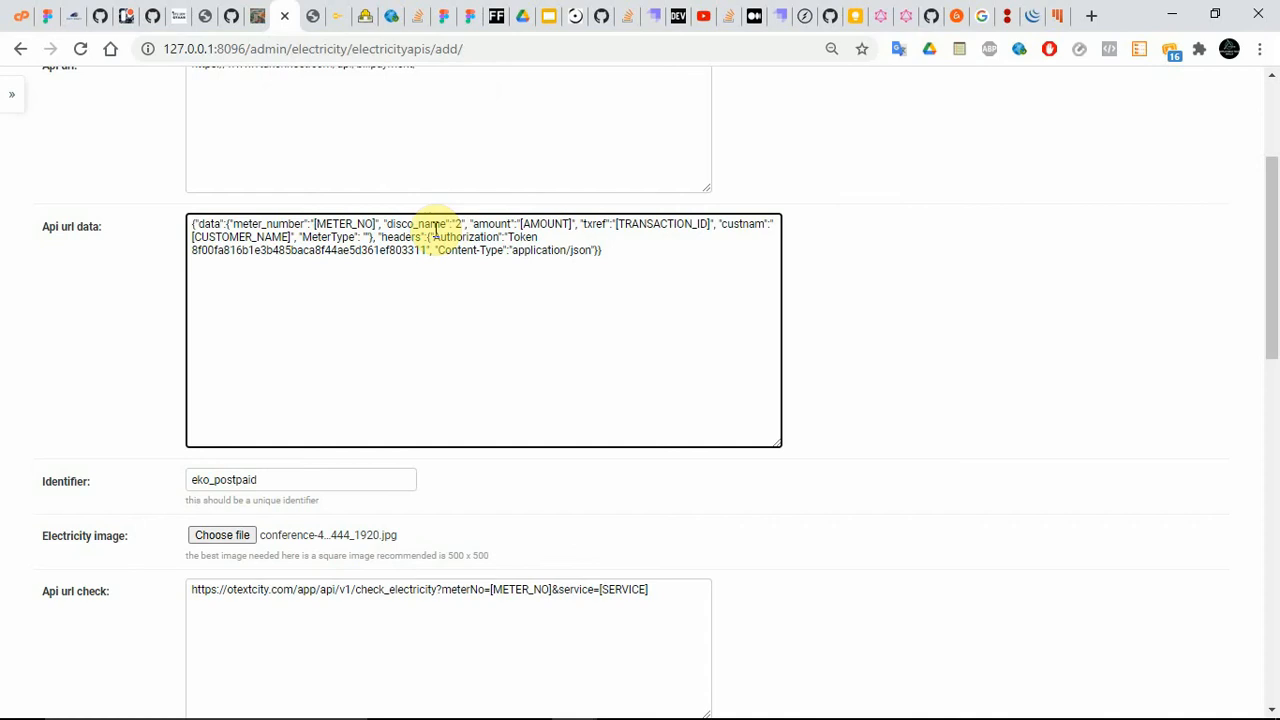
key("Left")
type("2")
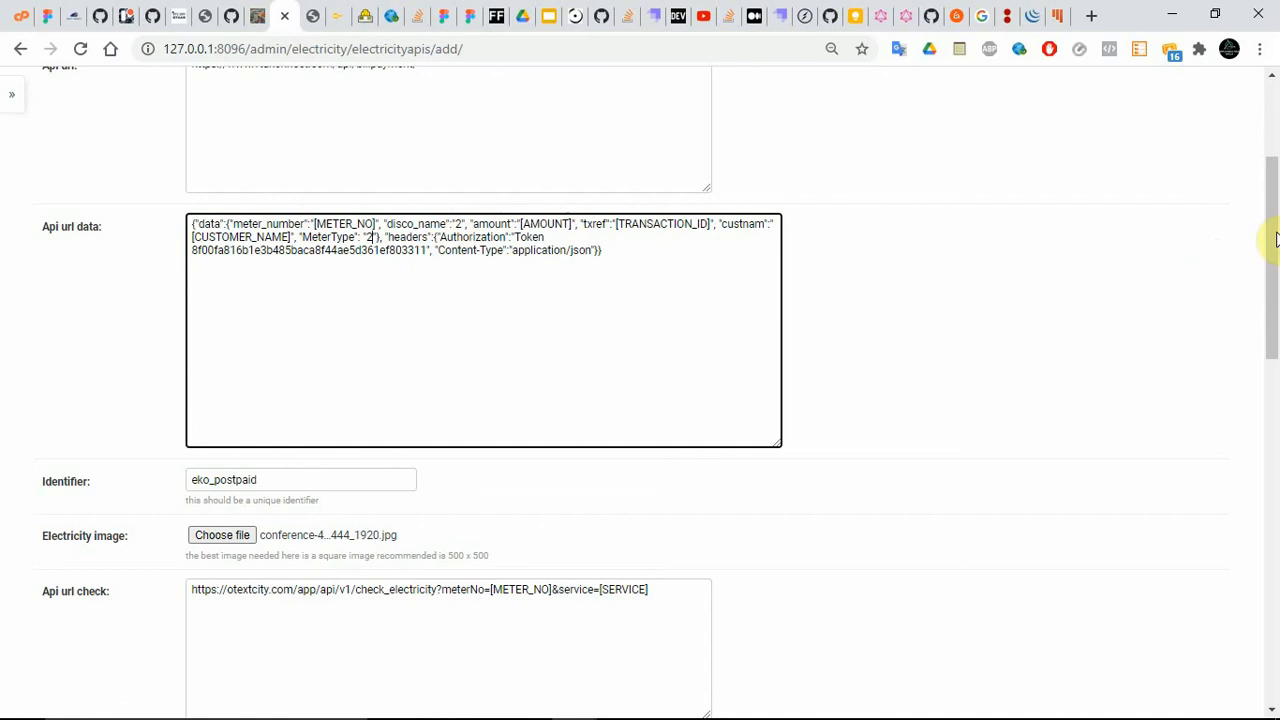
- Try to save the electricity record, and log back in to the VBP v2 Dashboard with the prefilled admin credentials
left_click_drag(1272, 237, 1274, 646)
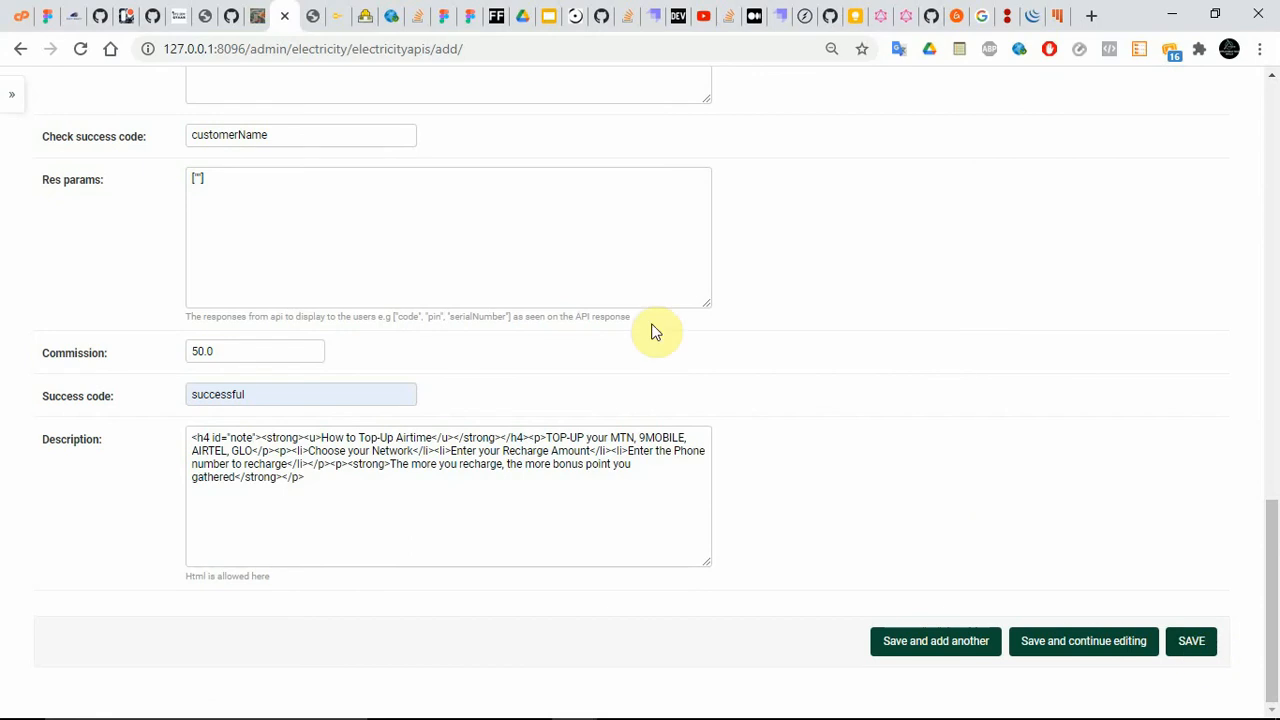
left_click(1193, 640)
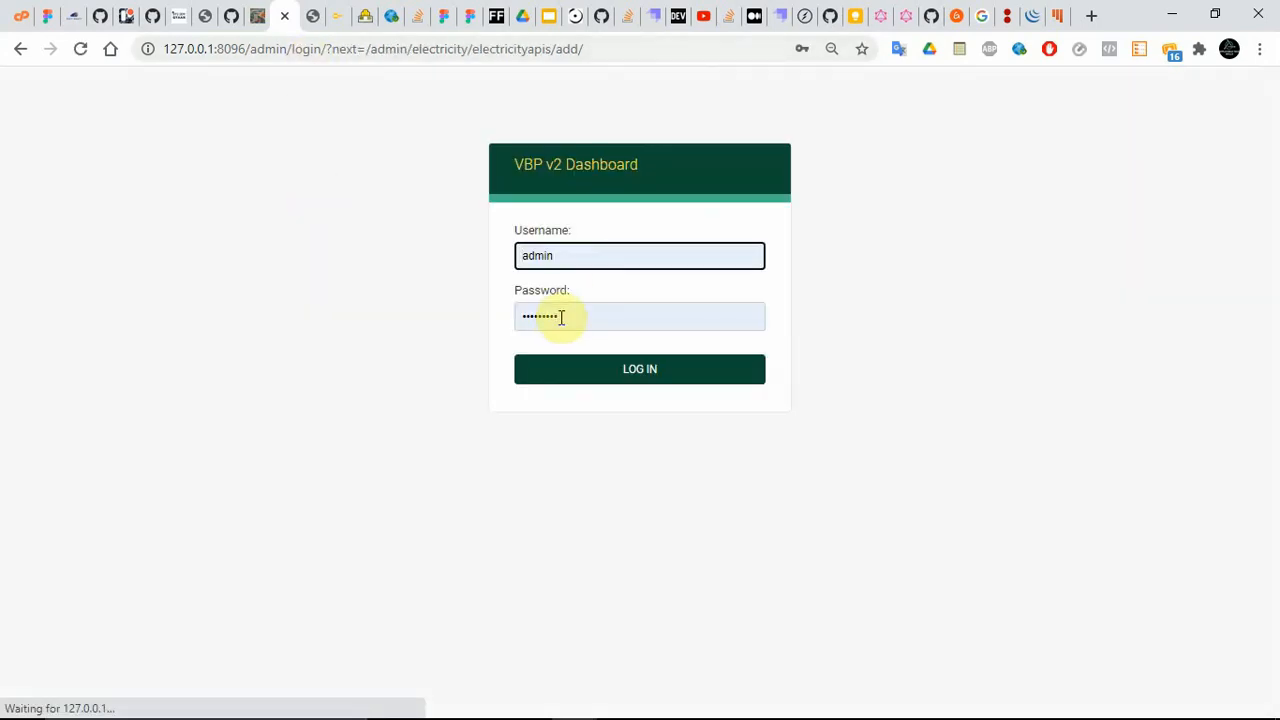
left_click(603, 371)
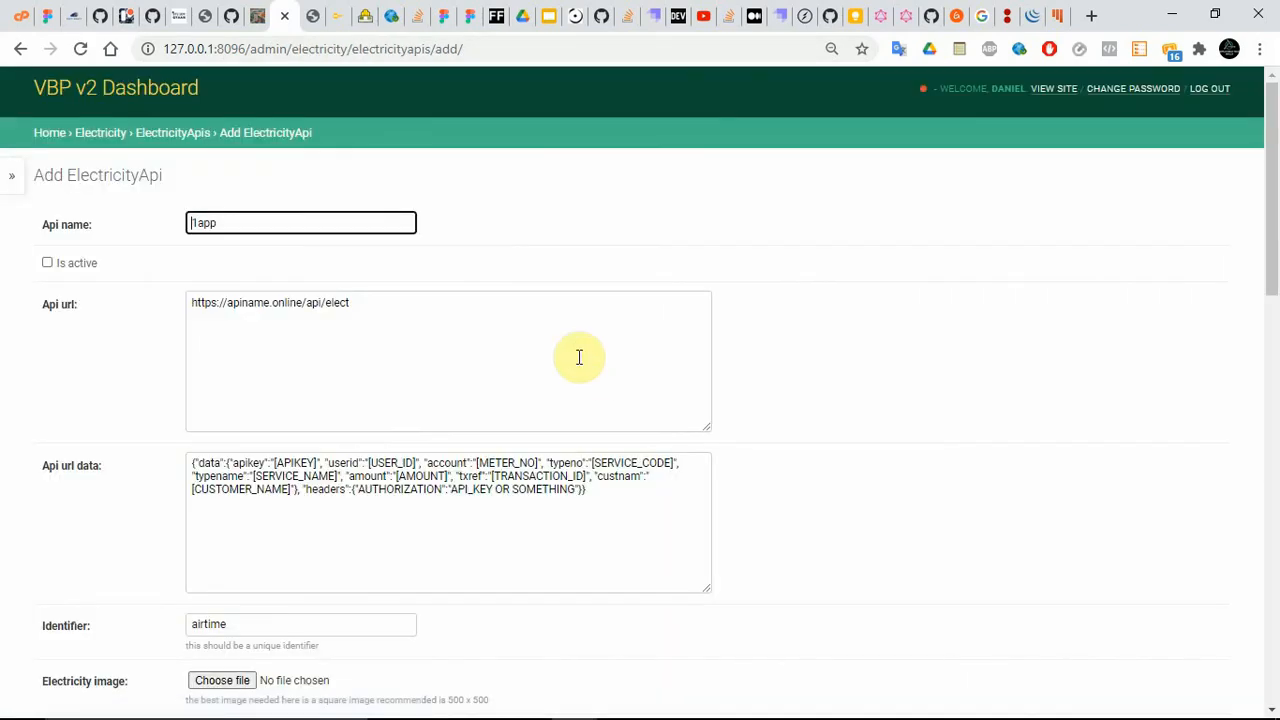
- Set the Api name of the new electricity record to EKO POSTPAID and mark the record as active
left_click_drag(1274, 140, 1277, 207)
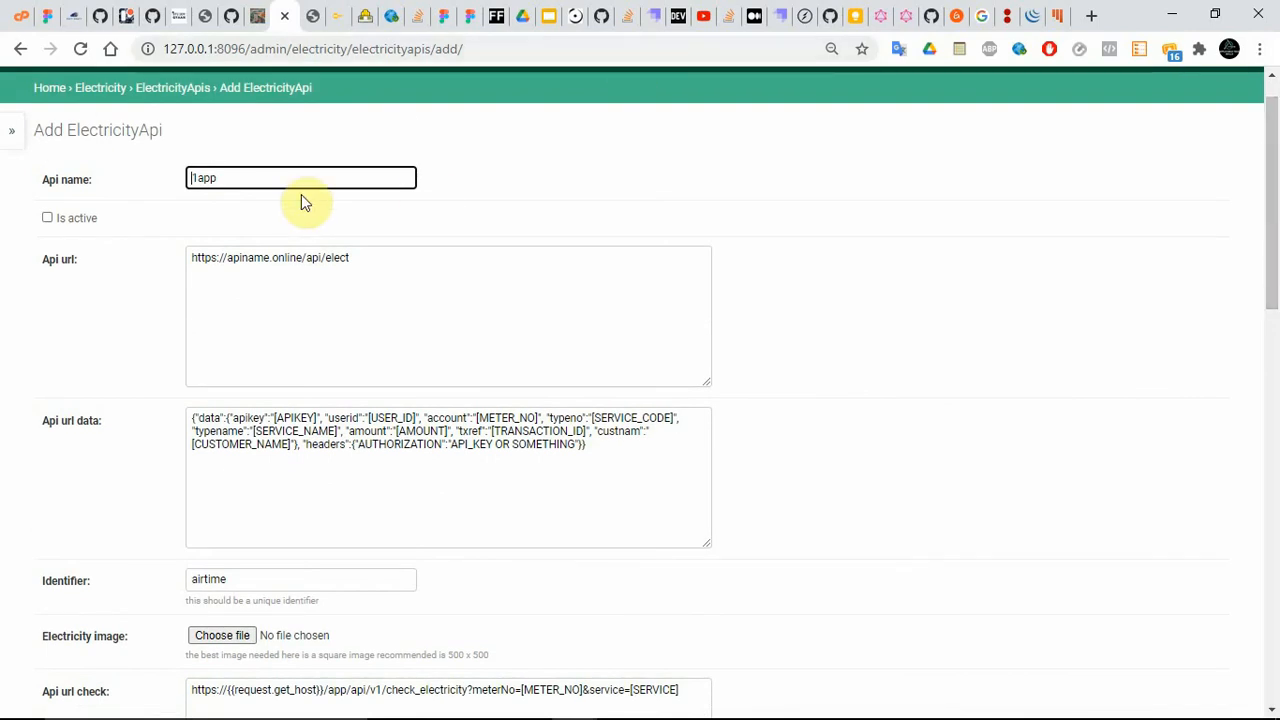
left_click(260, 181)
double_click(260, 181)
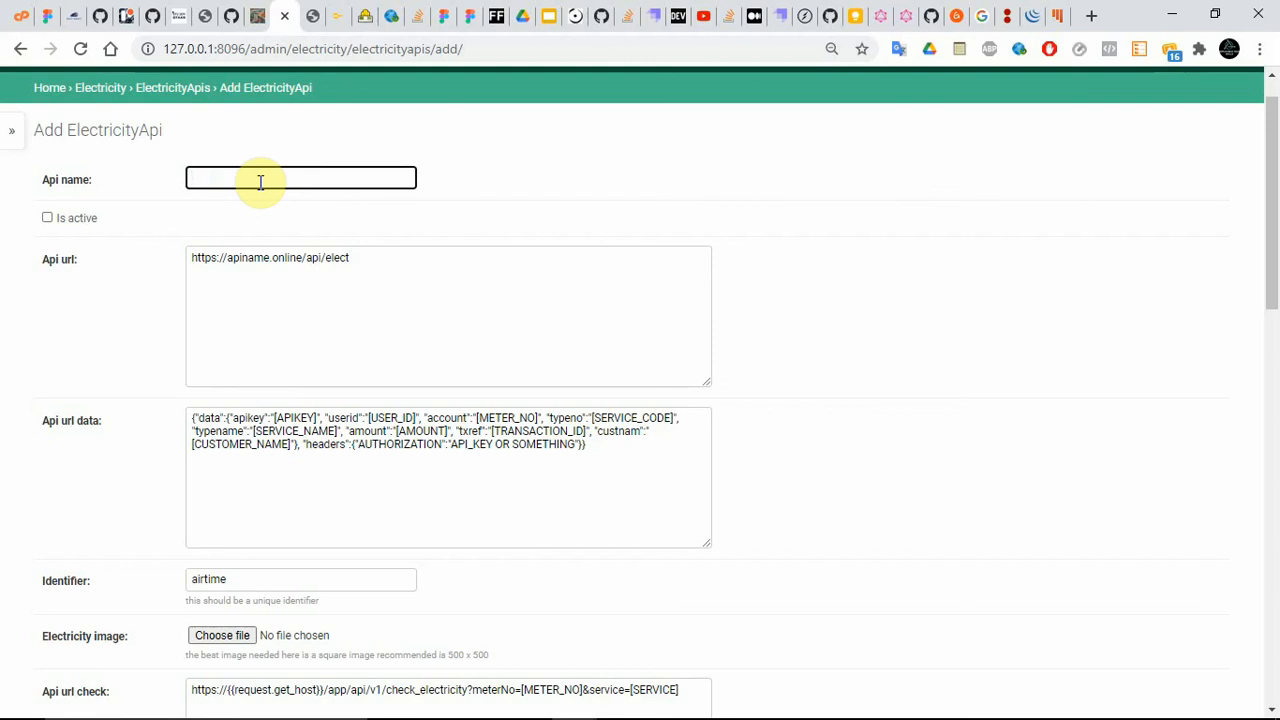
type("e")
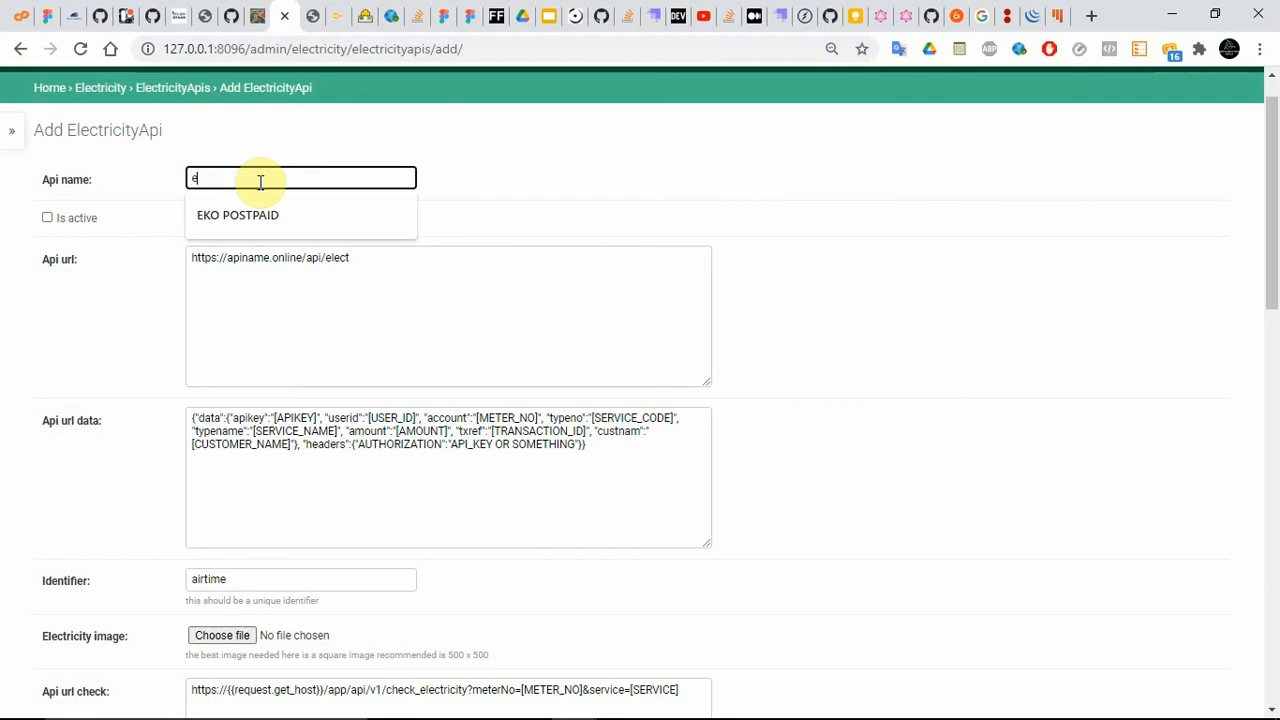
left_click(257, 215)
left_click(76, 219)
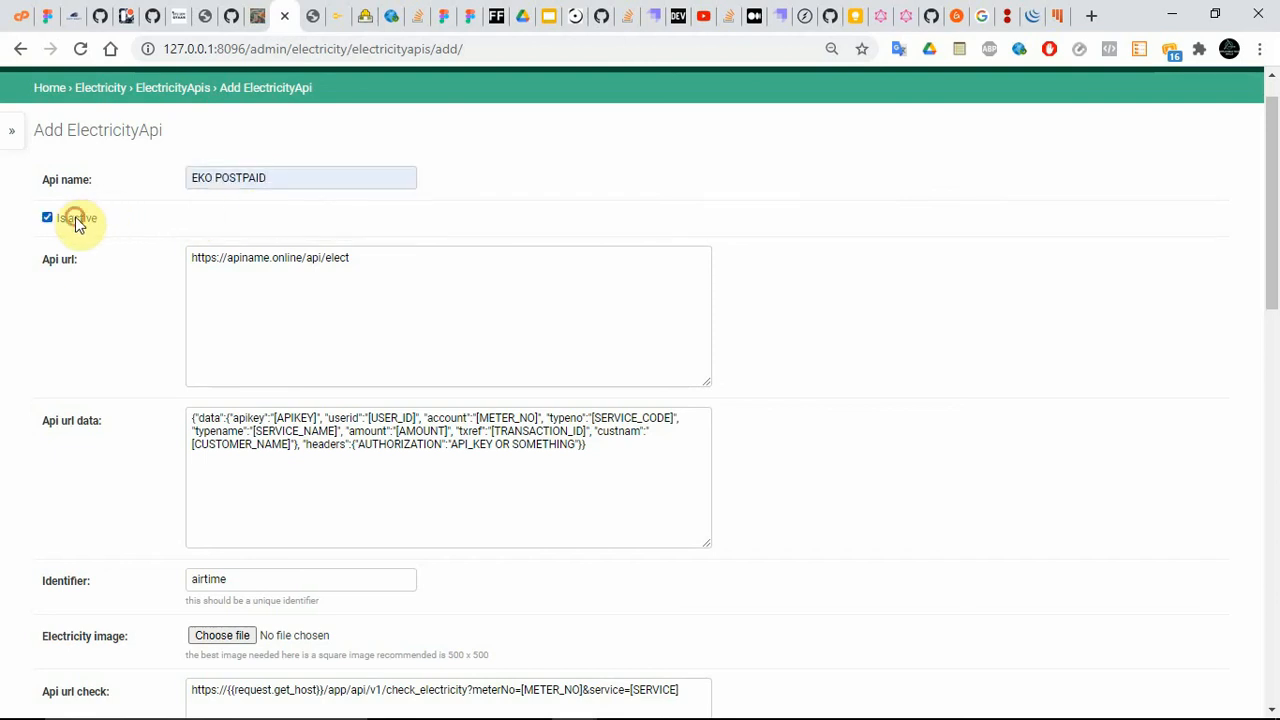
triple_click(453, 276)
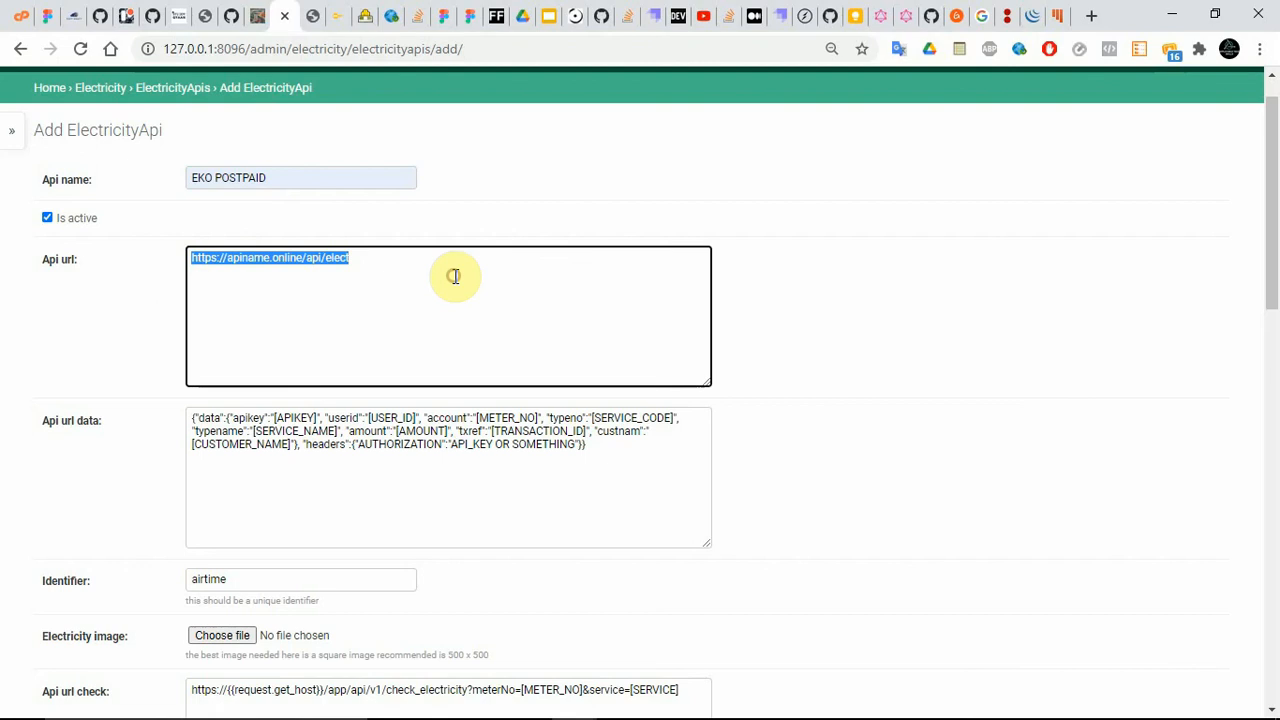
left_click(264, 10)
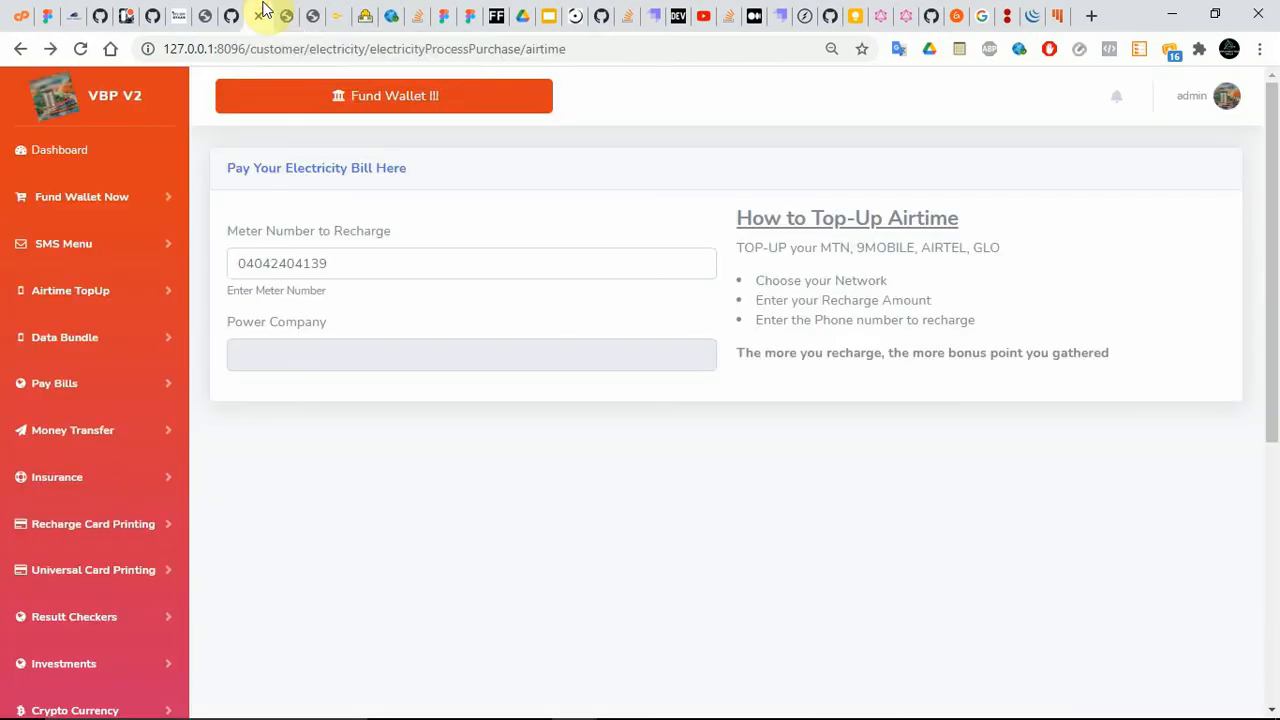
left_click(311, 13)
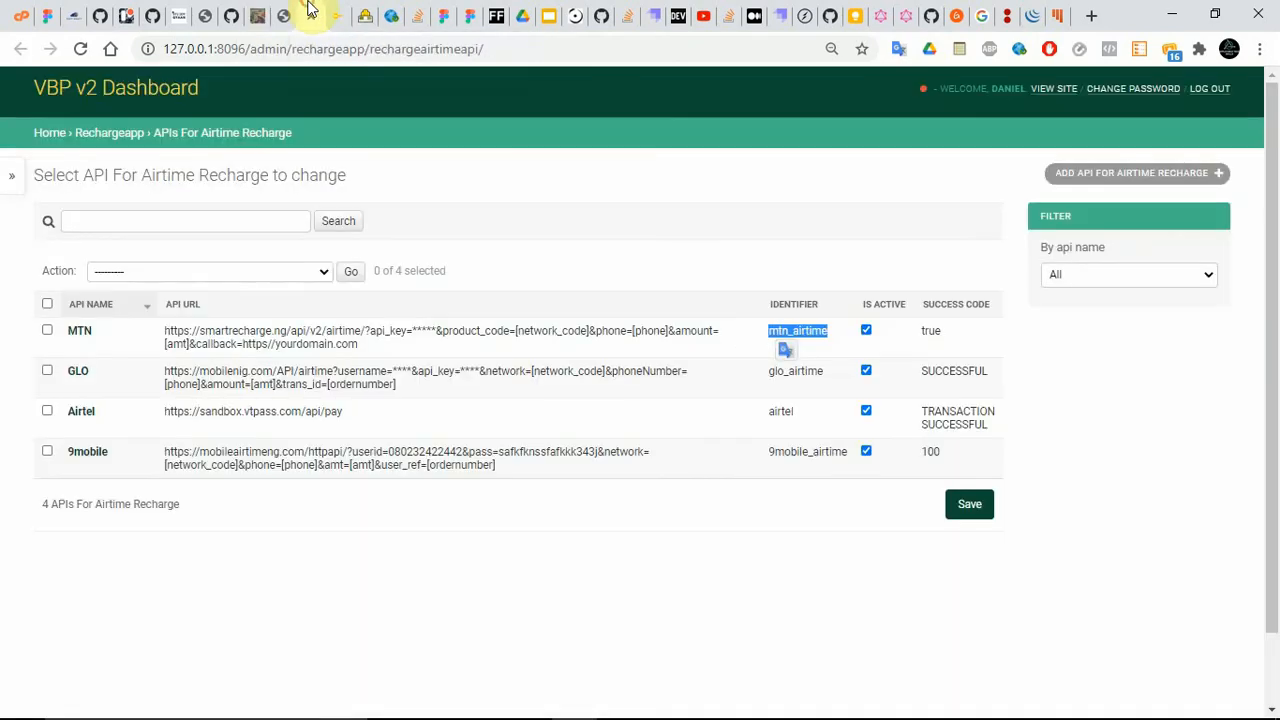
left_click(258, 12)
left_click(332, 10)
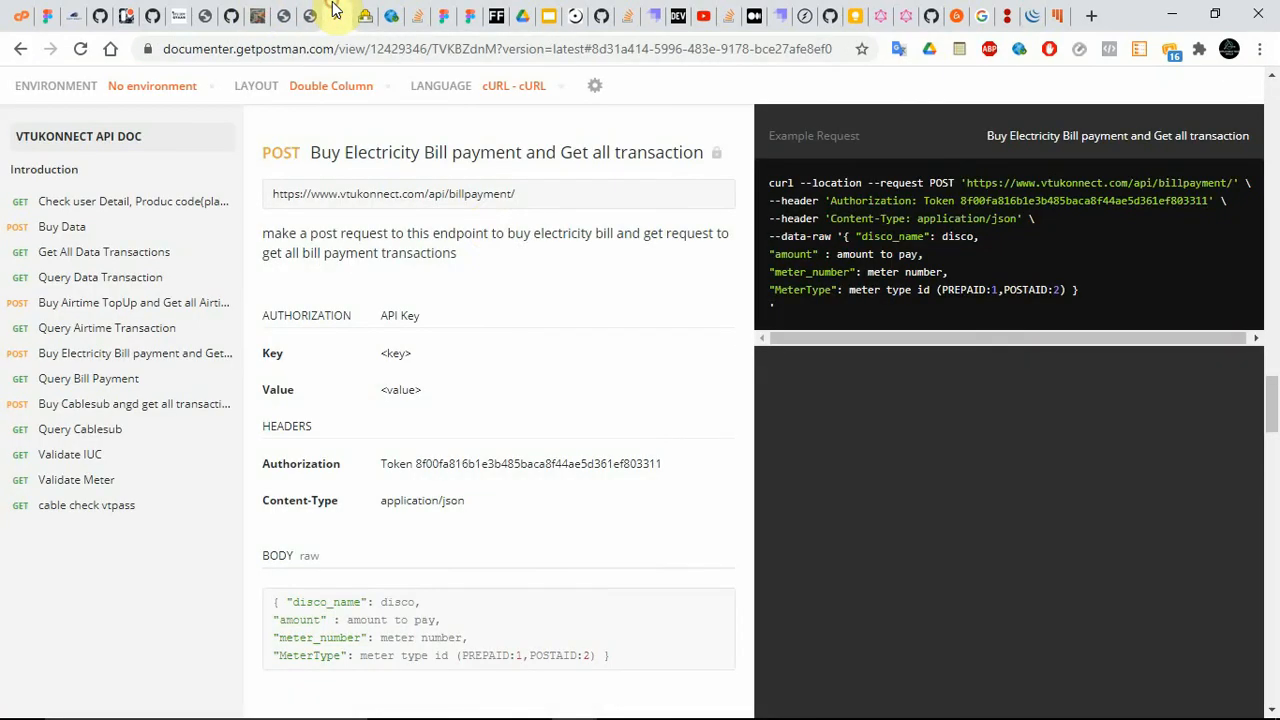
triple_click(420, 200)
key("ctrl+c")
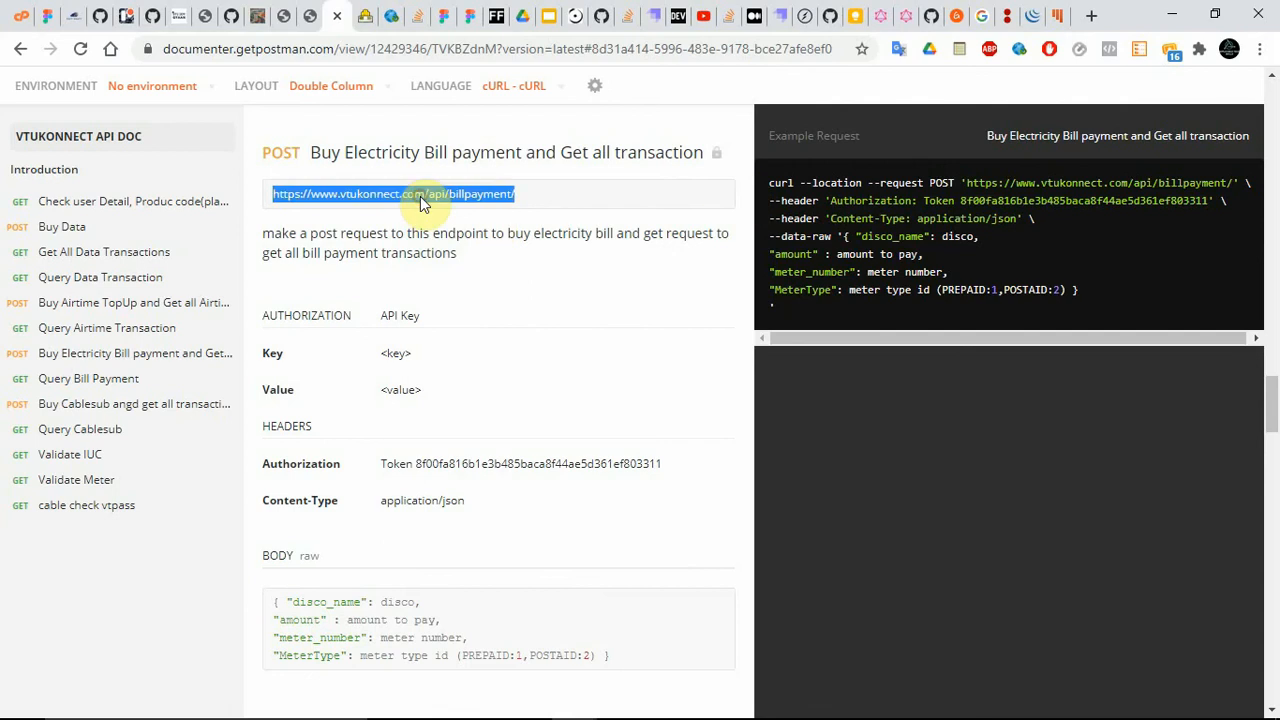
left_click(284, 12)
key("ctrl+v")
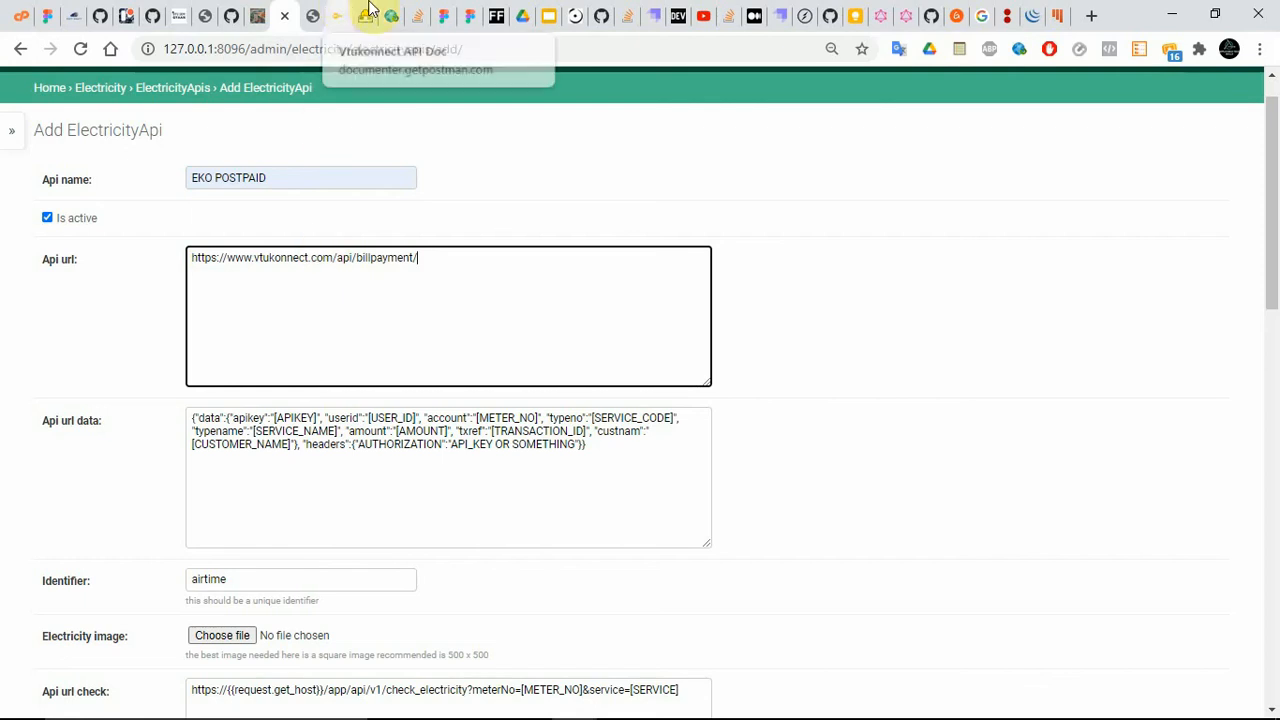
- Copy the example request's headers, authorization token and data body from the API Doc and paste them below the Api url data template
left_click(345, 8)
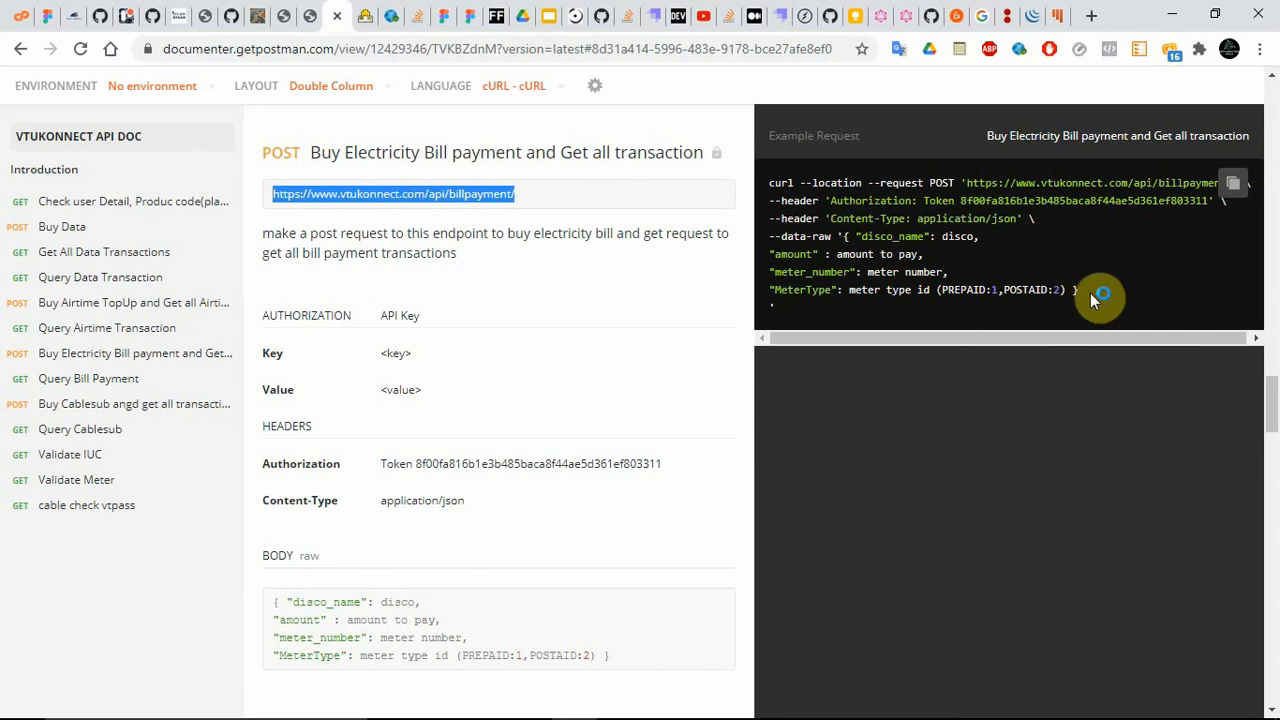
left_click_drag(1090, 293, 799, 200)
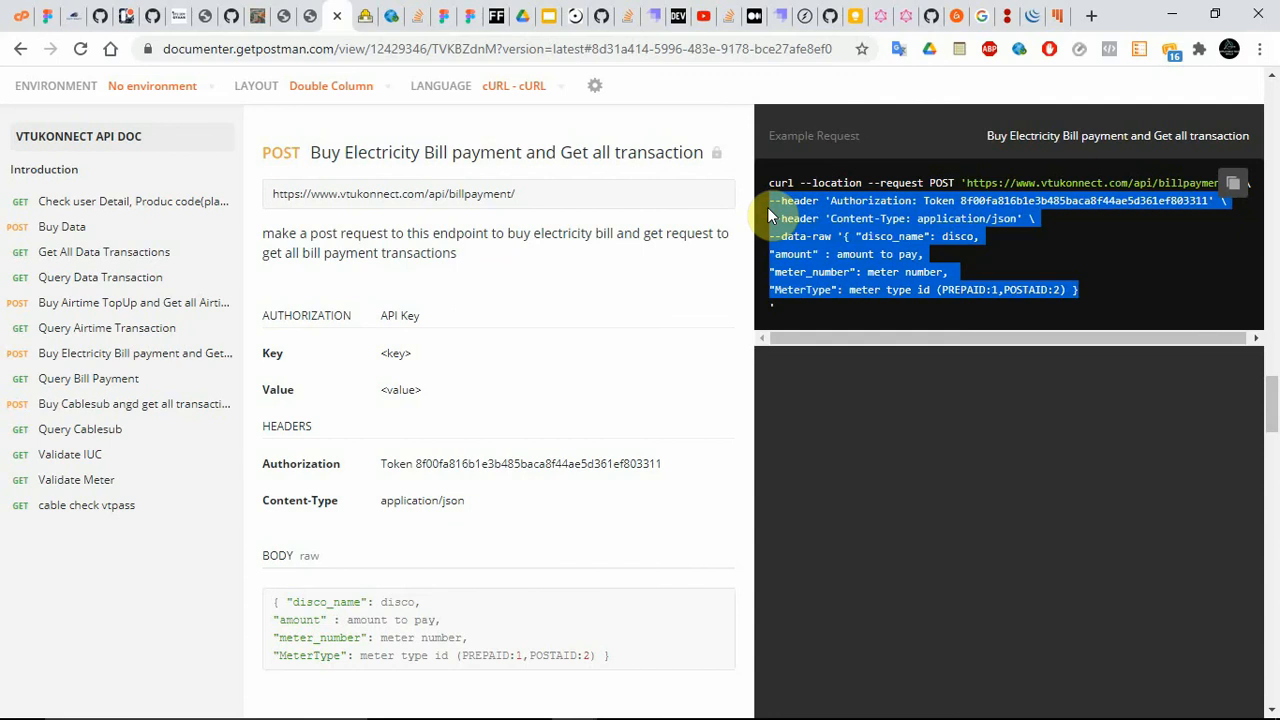
left_click(289, 14)
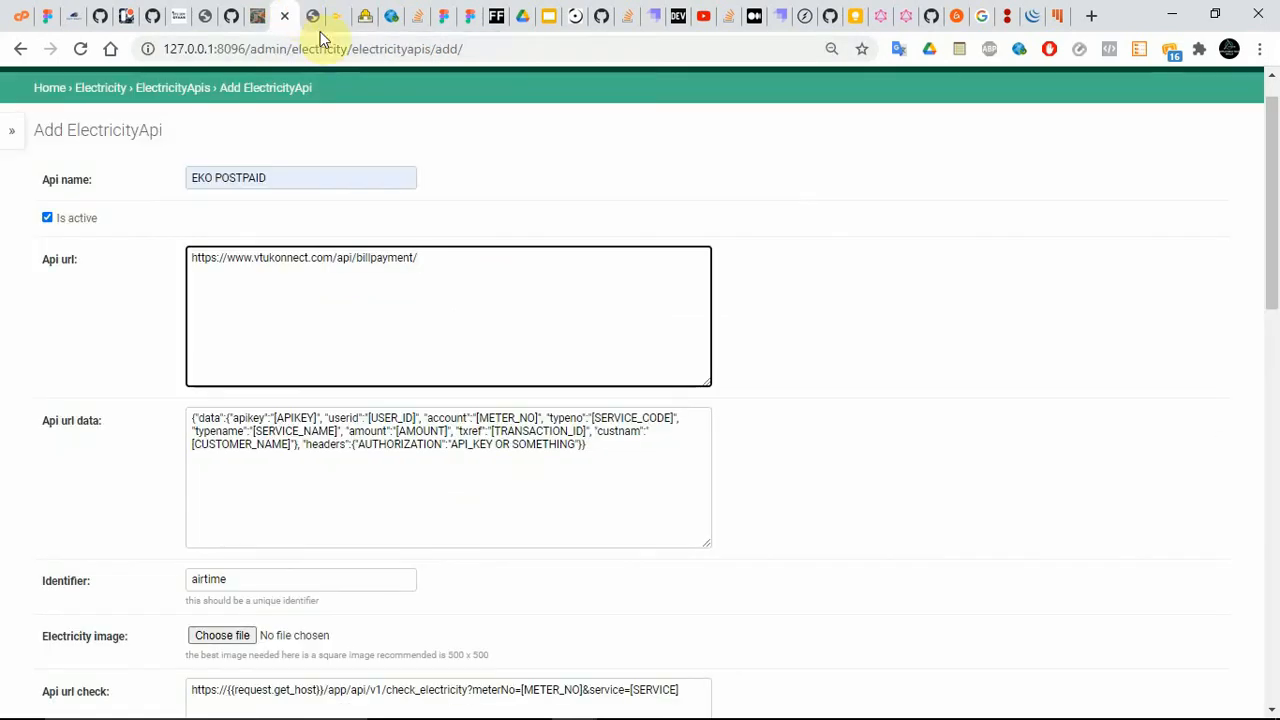
left_click(600, 452)
key("Return")
key("Return")
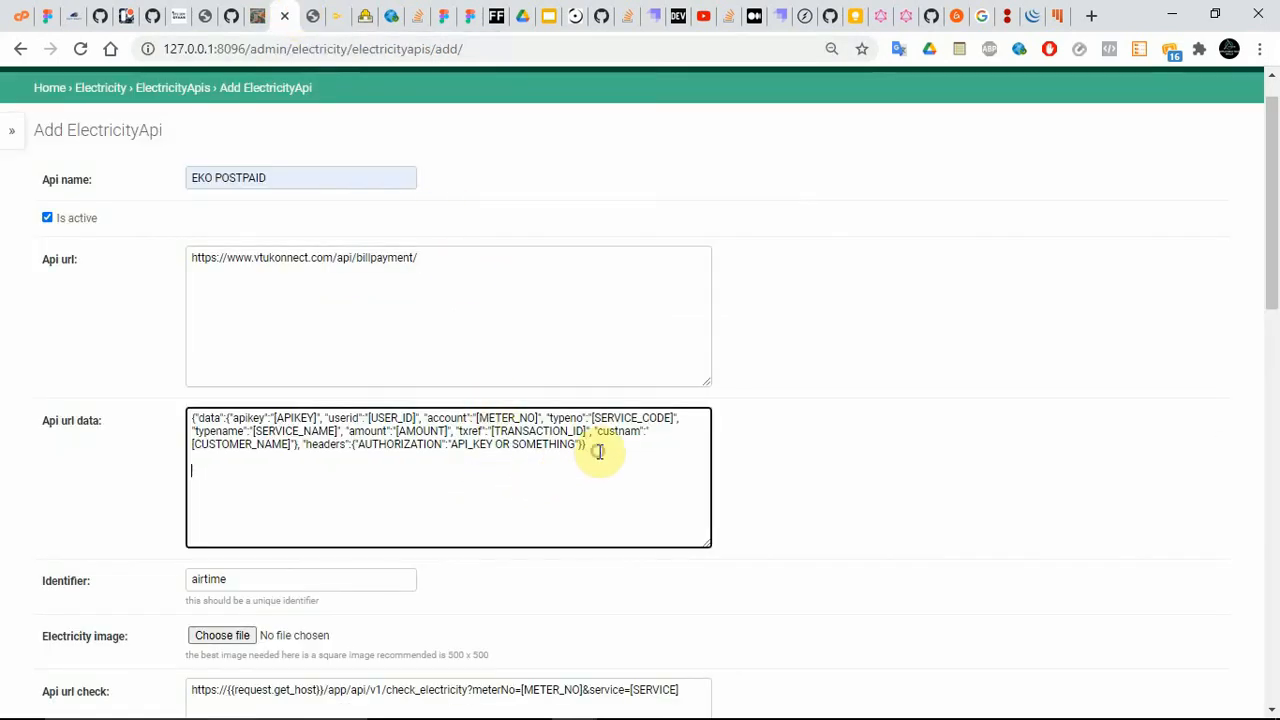
key("ctrl+v")
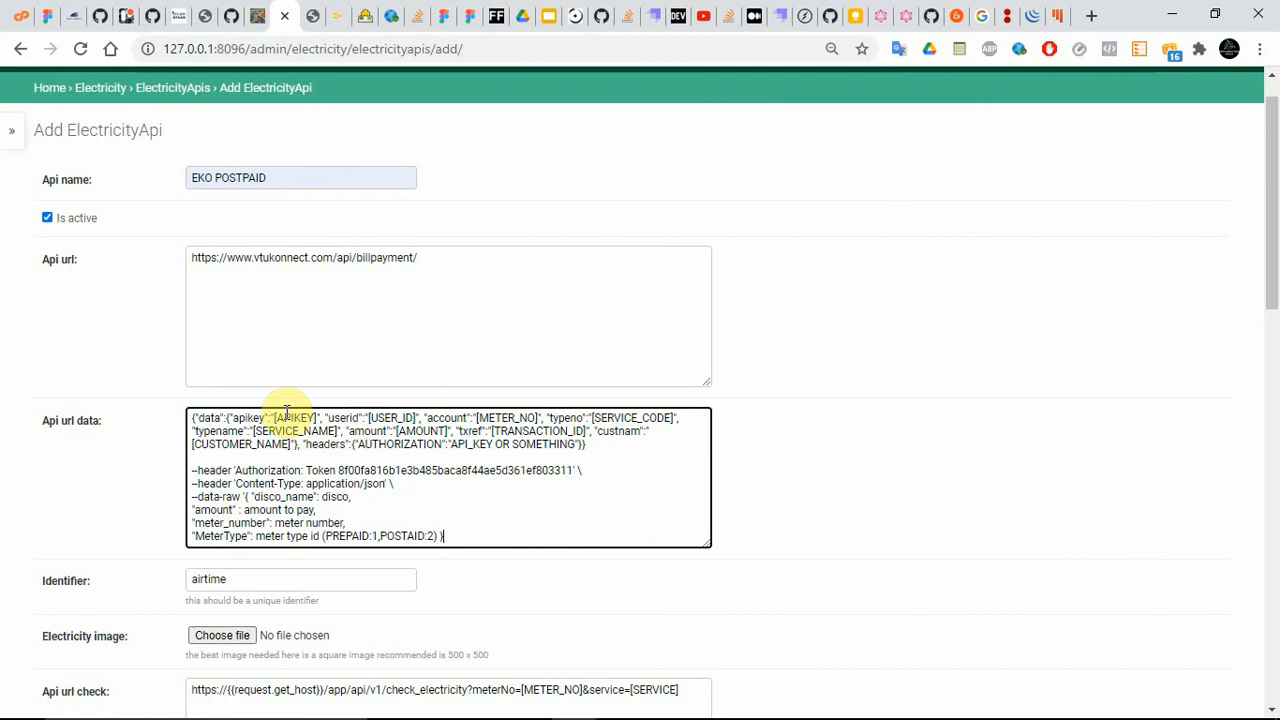
- Delete the apikey and userid entries from the data object in the Api url data, keeping its opening brace
left_click_drag(229, 417, 423, 418)
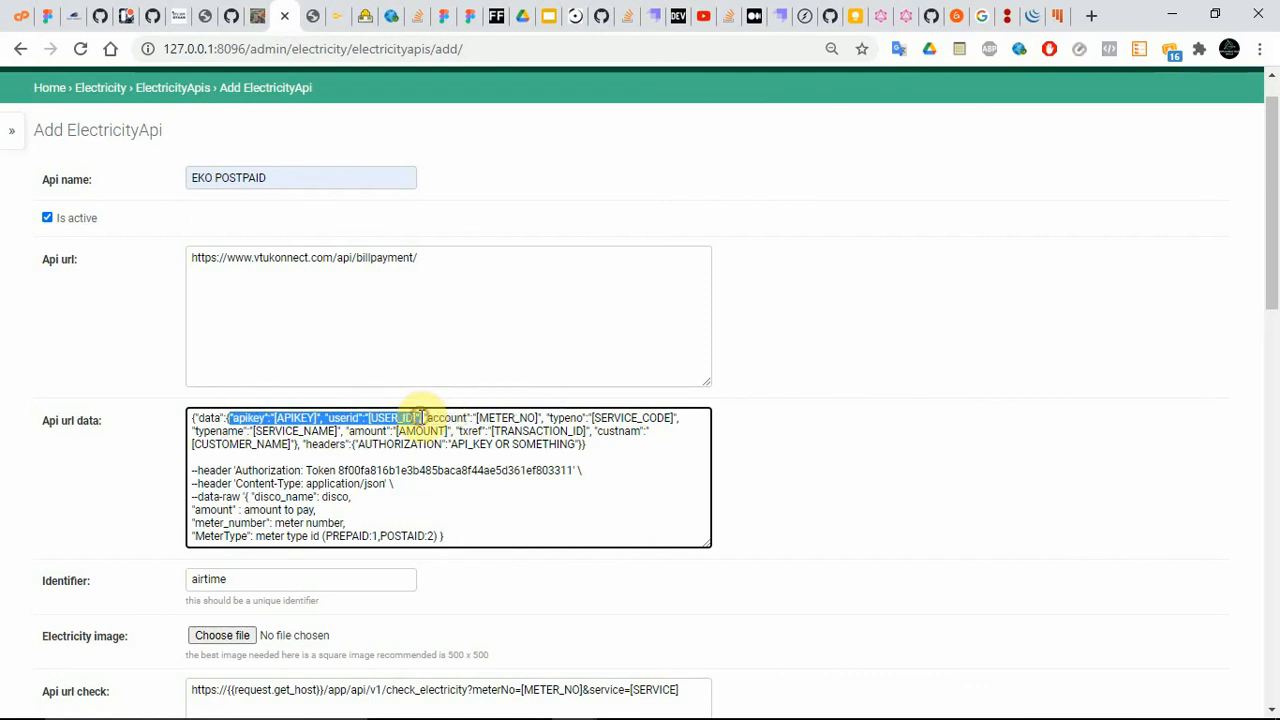
key("BackSpace")
key("BackSpace")
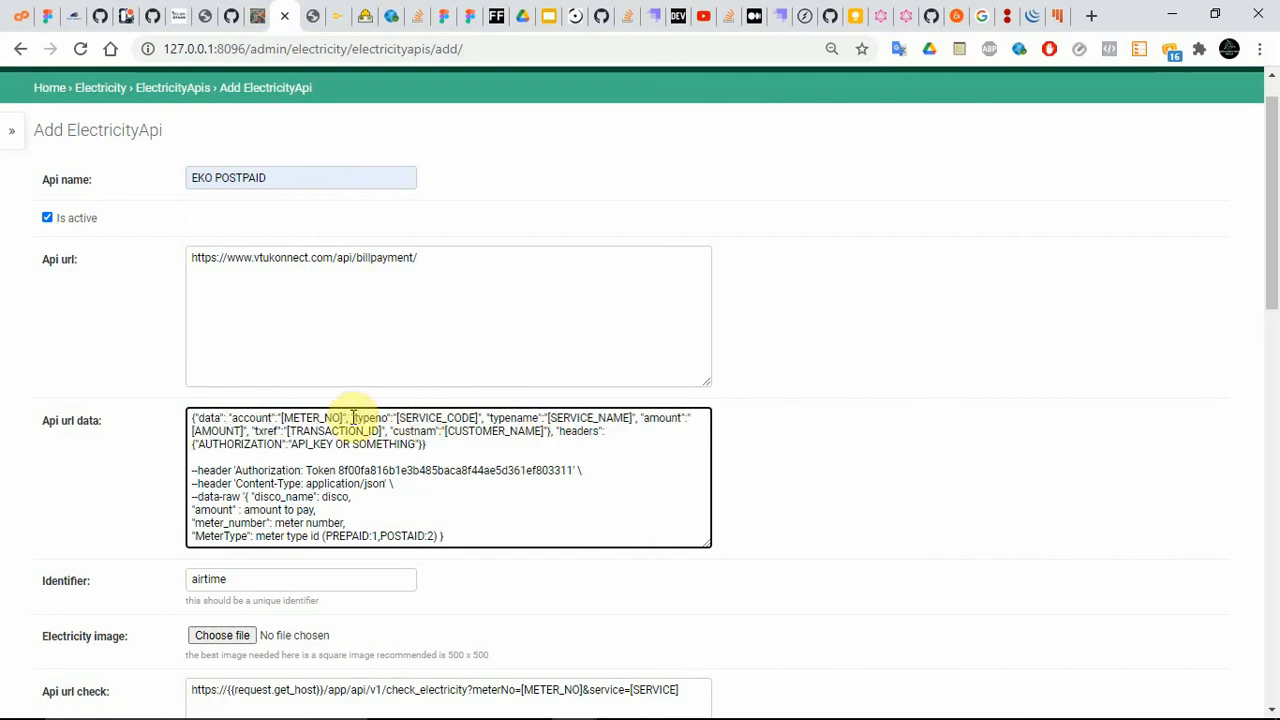
key("ctrl+z")
key("ctrl+z")
key("BackSpace")
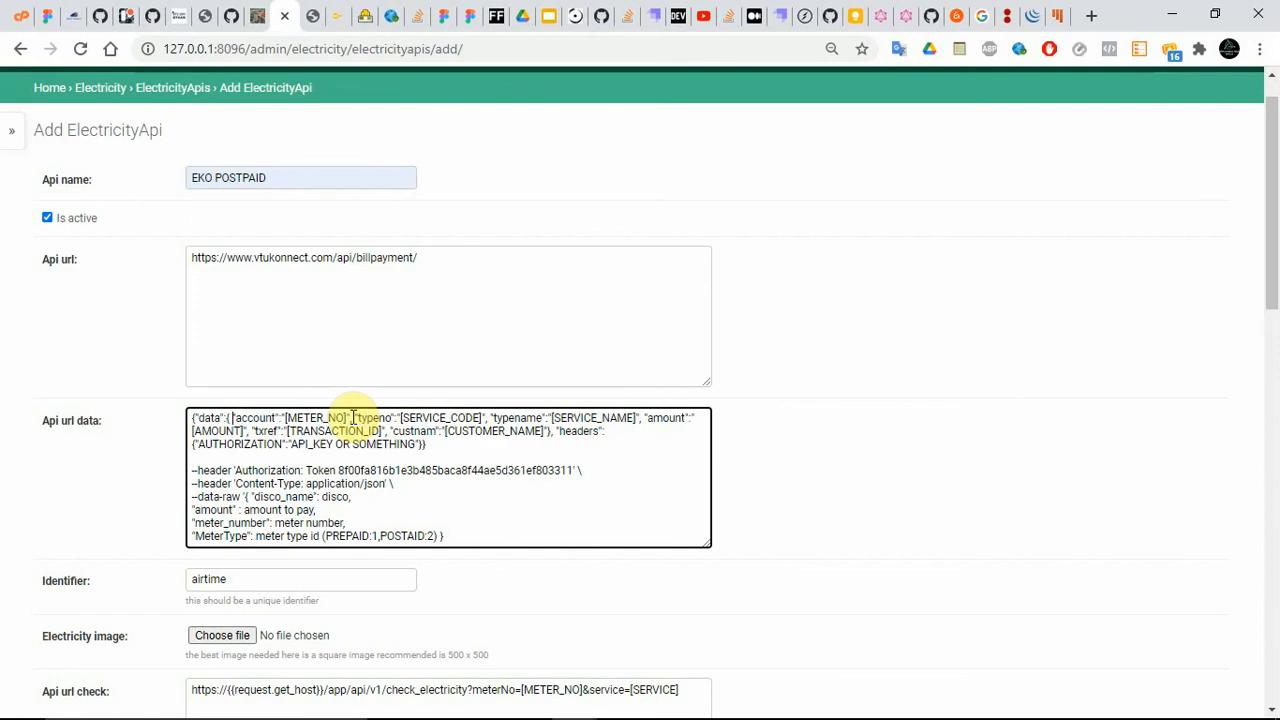
key("BackSpace")
- Rename the account key in the Api url data to meter_number, copied from the pasted example request
double_click(230, 523)
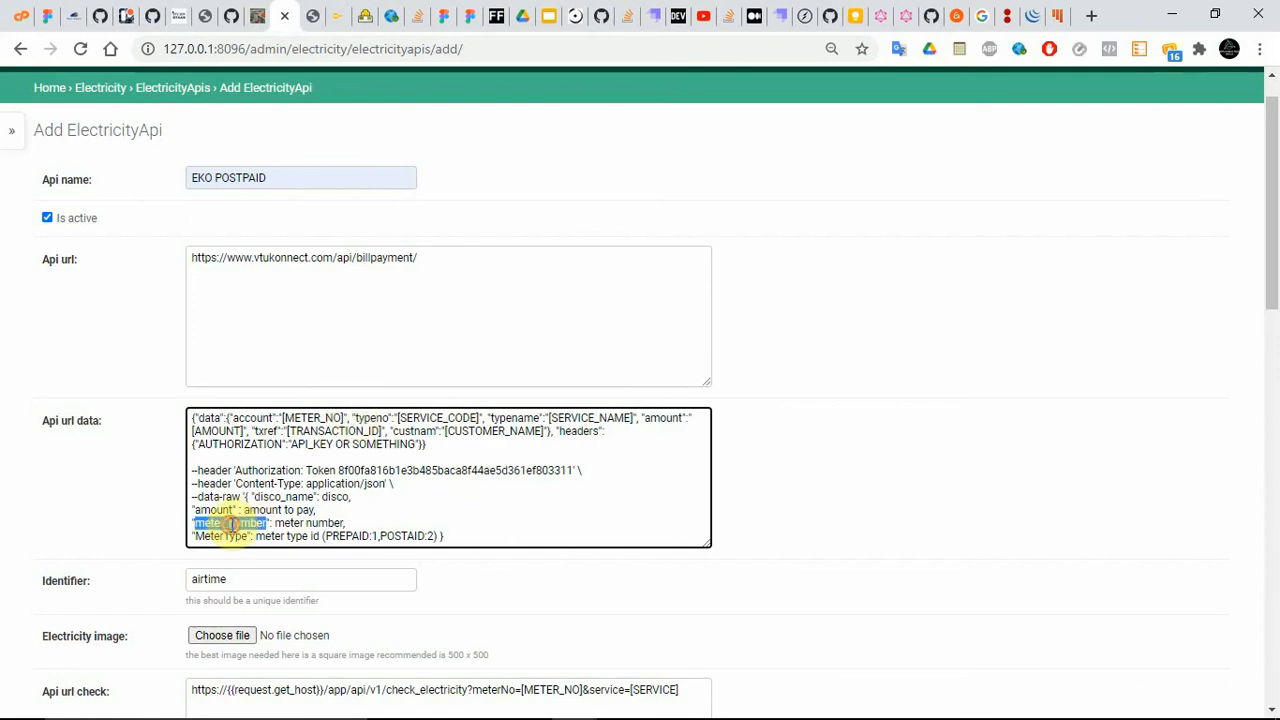
key("ctrl+c")
double_click(252, 418)
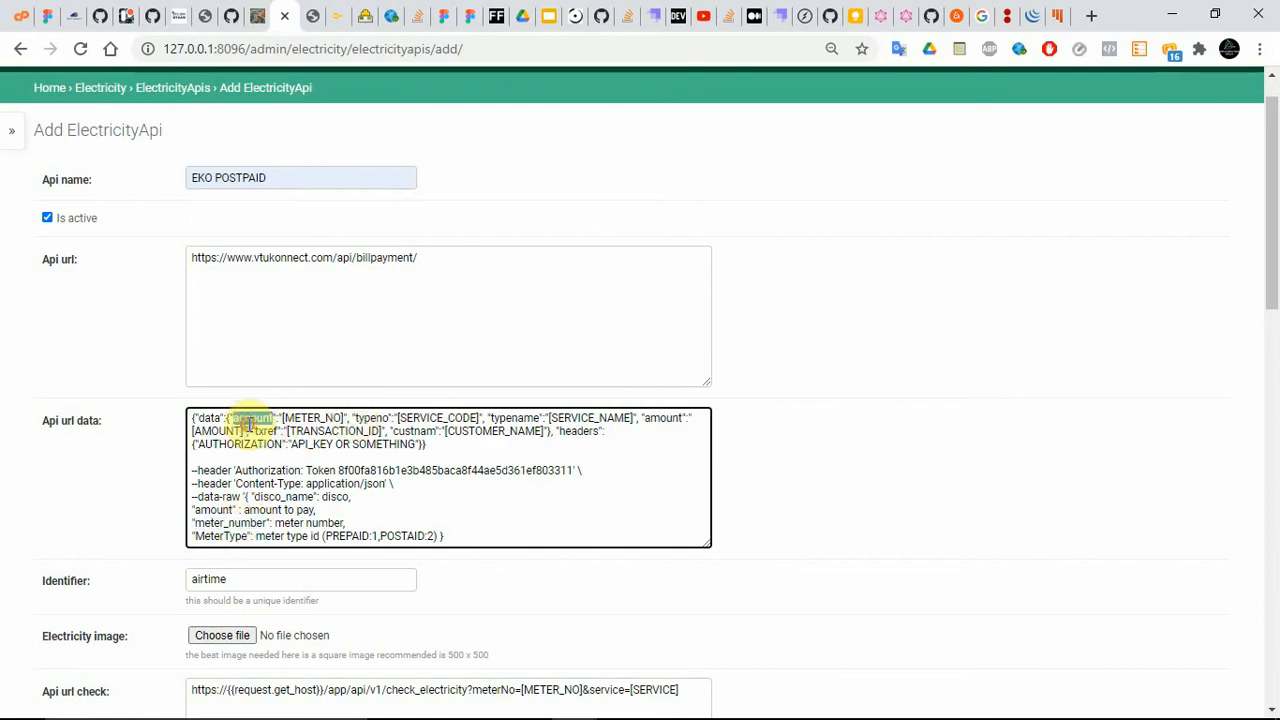
key("ctrl+v")
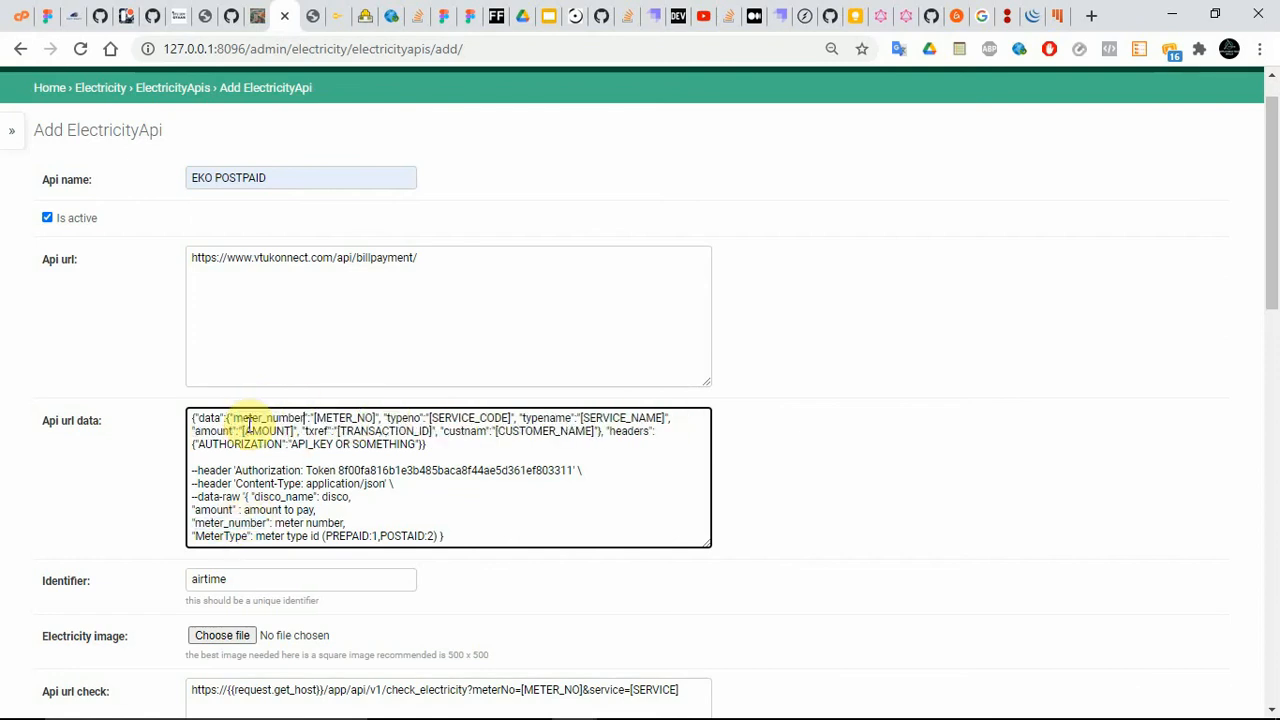
- Rename the typeno key to disco_name and replace its [SERVICE_CODE] placeholder with 2 in the Api url data
triple_click(409, 417)
double_click(409, 417)
key("BackSpace")
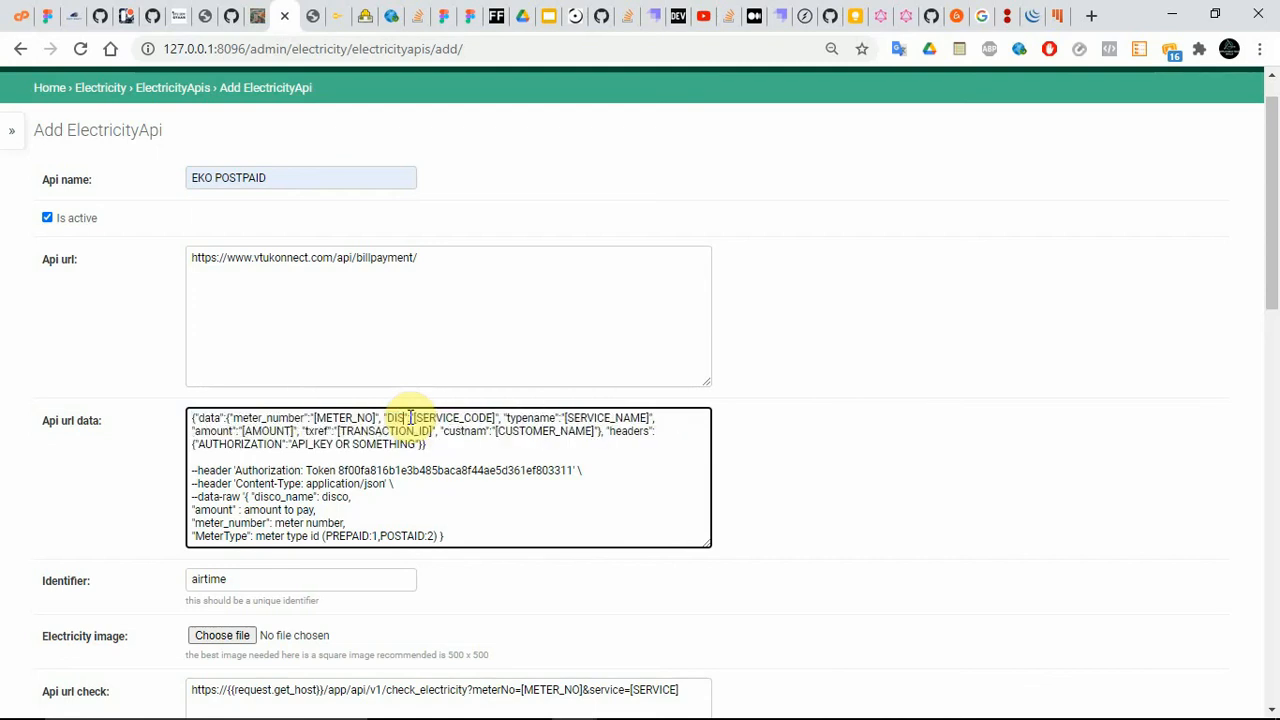
type("disco_name")
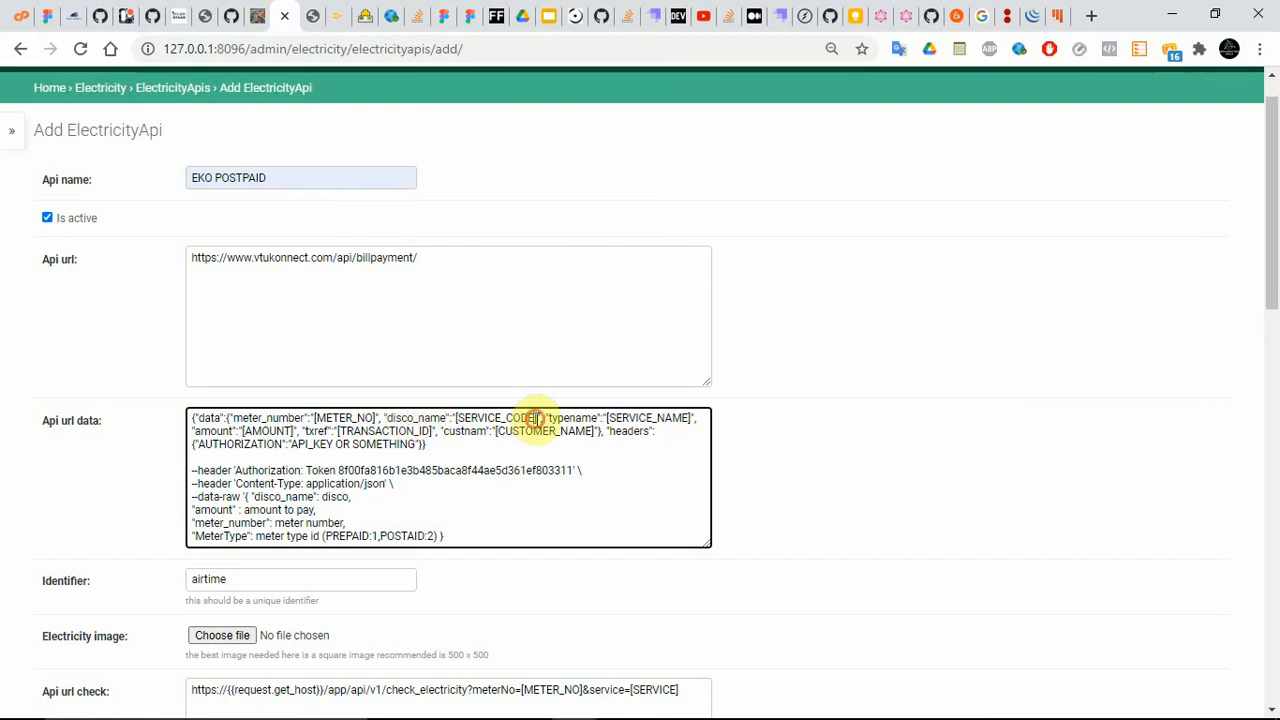
left_click_drag(537, 418, 462, 420)
key("BackSpace")
key("BackSpace")
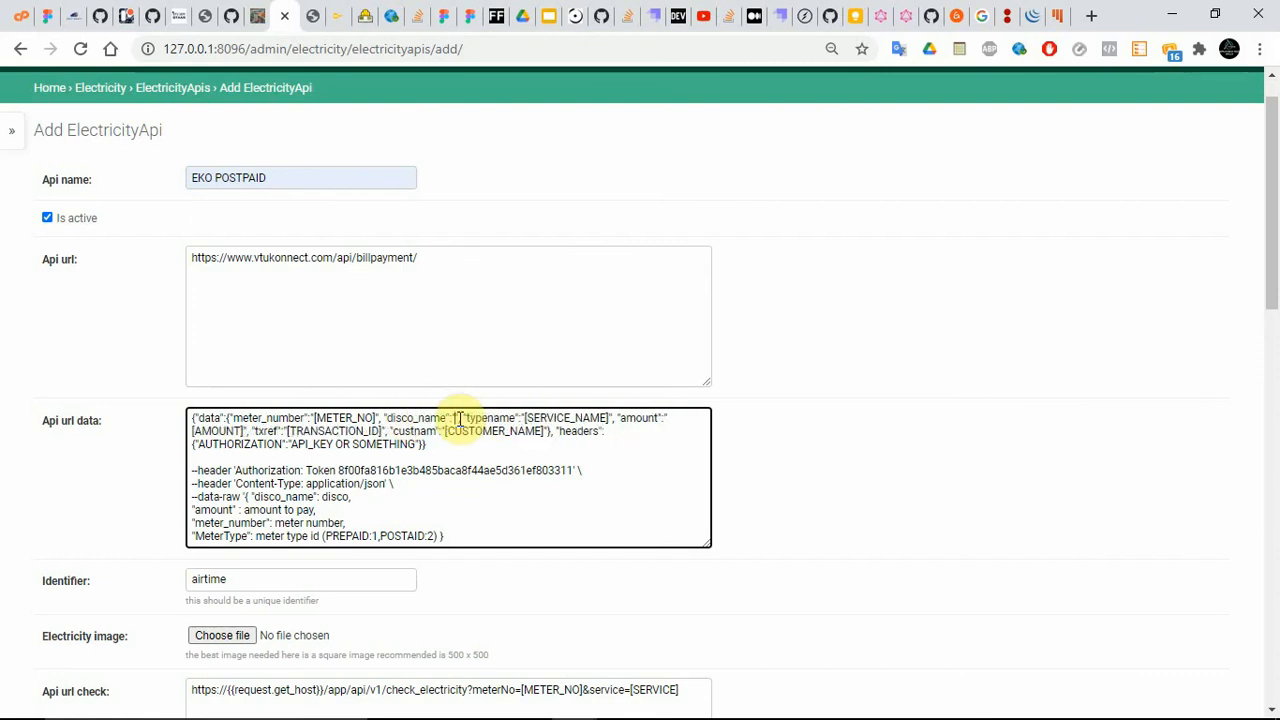
type("2")
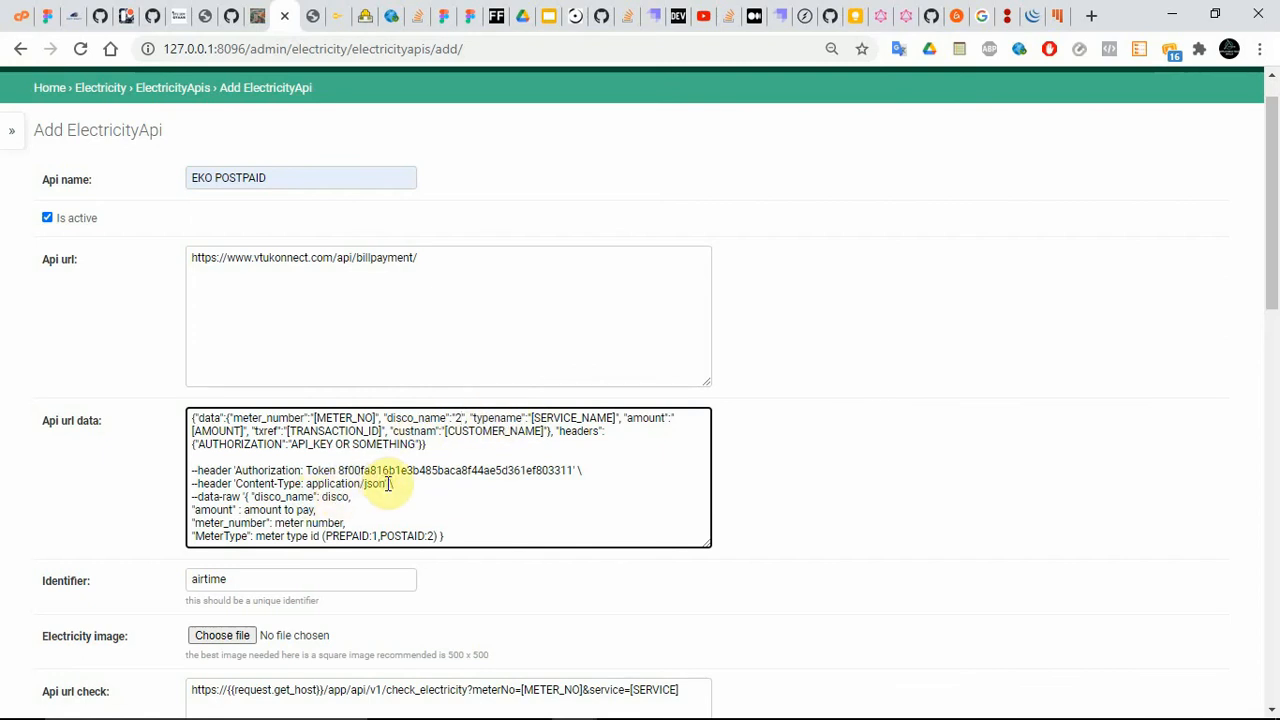
- Add a "Content-Type": "application/json" entry to the headers object in the Api url data, copied from the pasted example request
left_click_drag(386, 483, 237, 483)
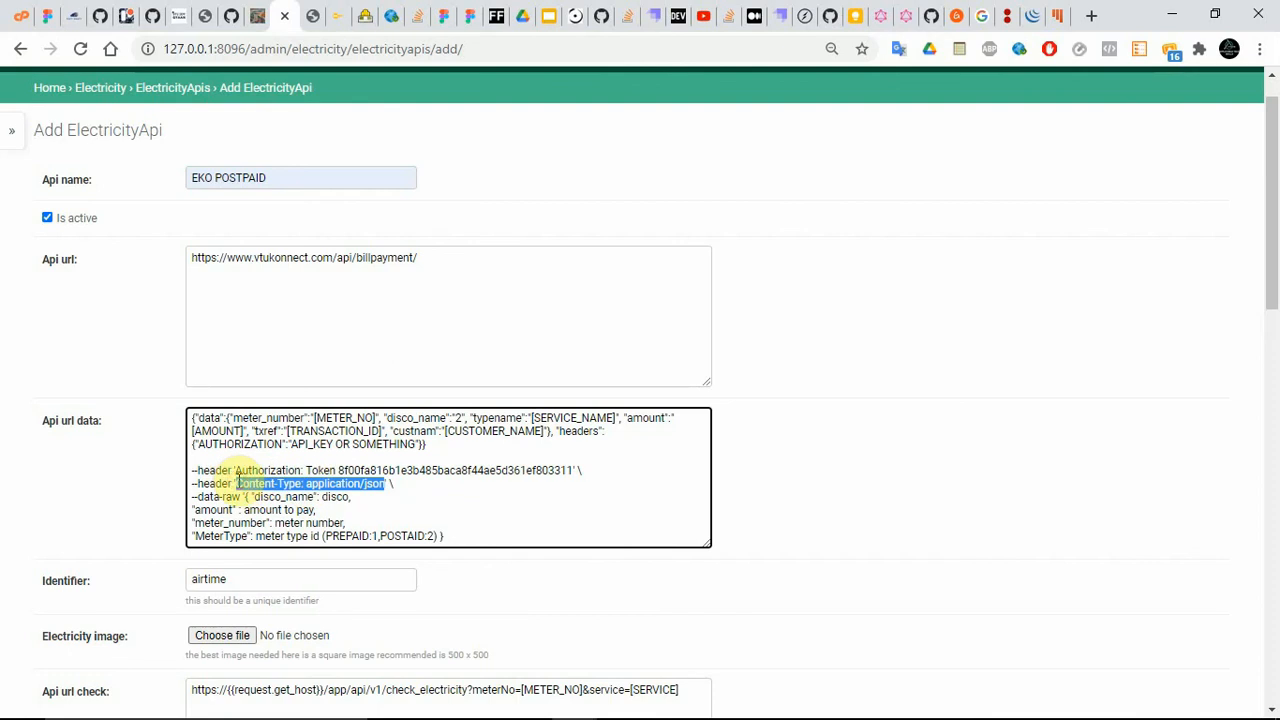
left_click(420, 446)
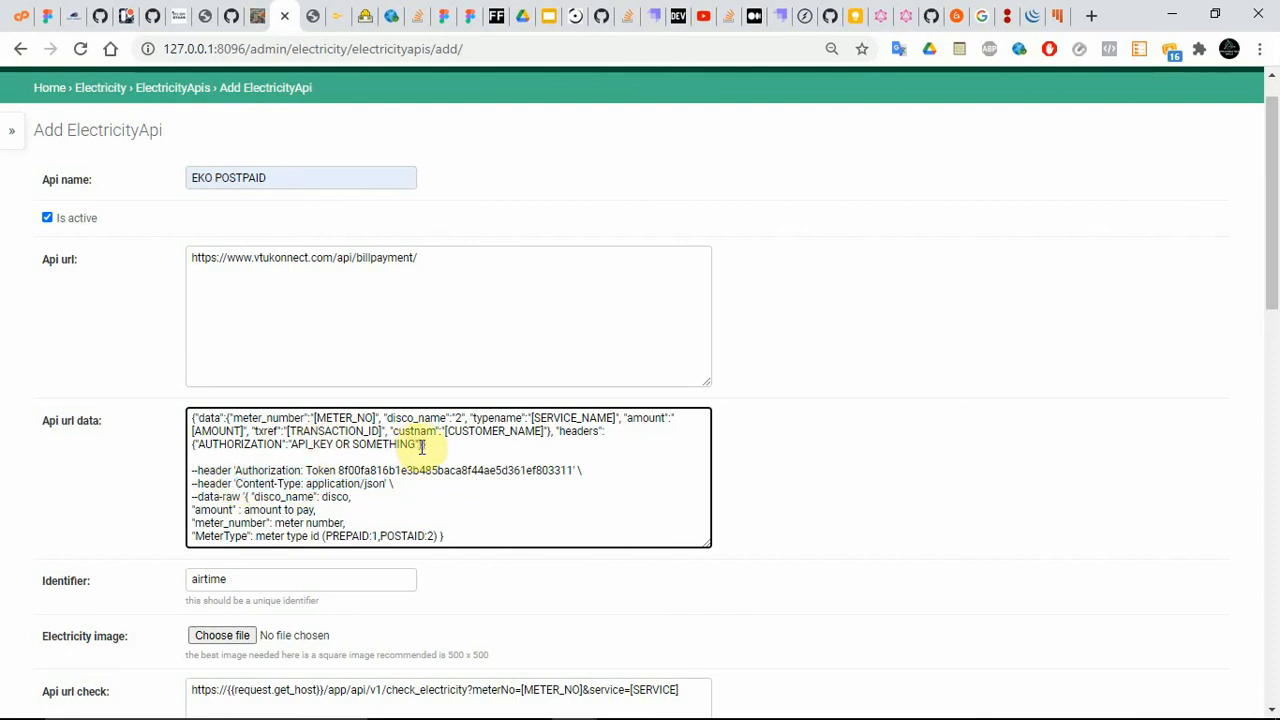
key("ctrl+v")
left_click(421, 444)
type(", ")
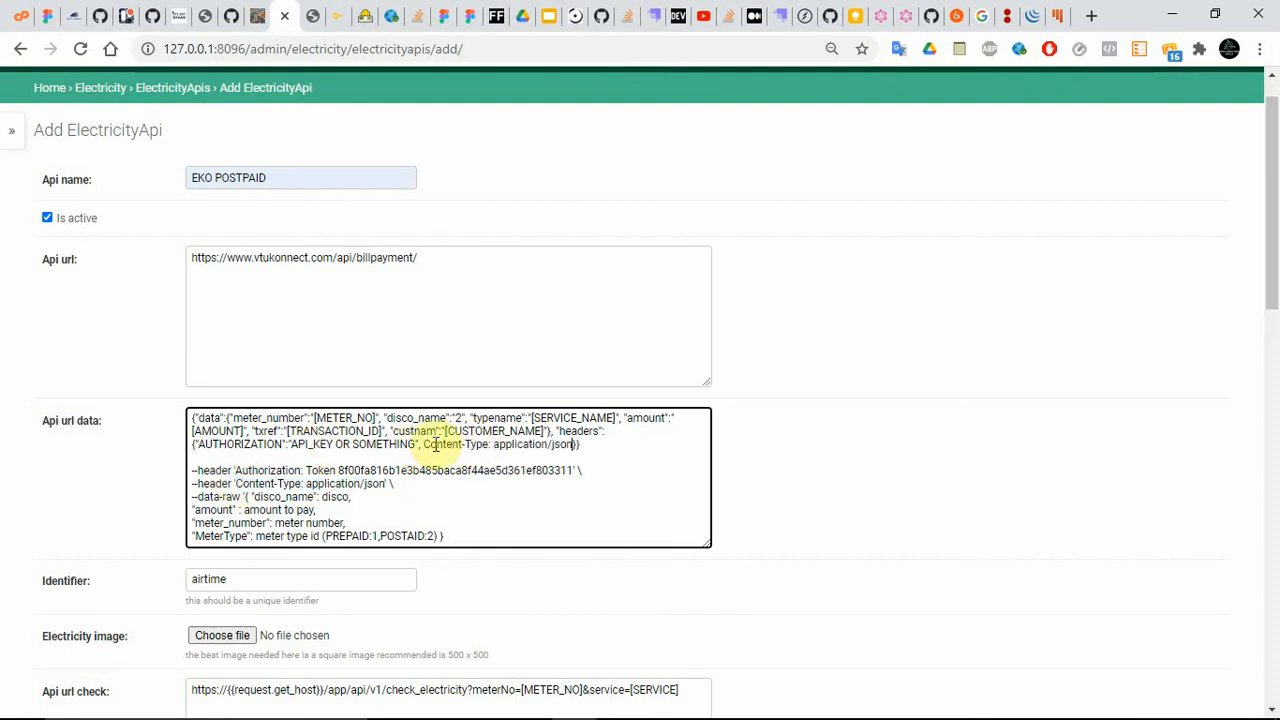
type("\"")
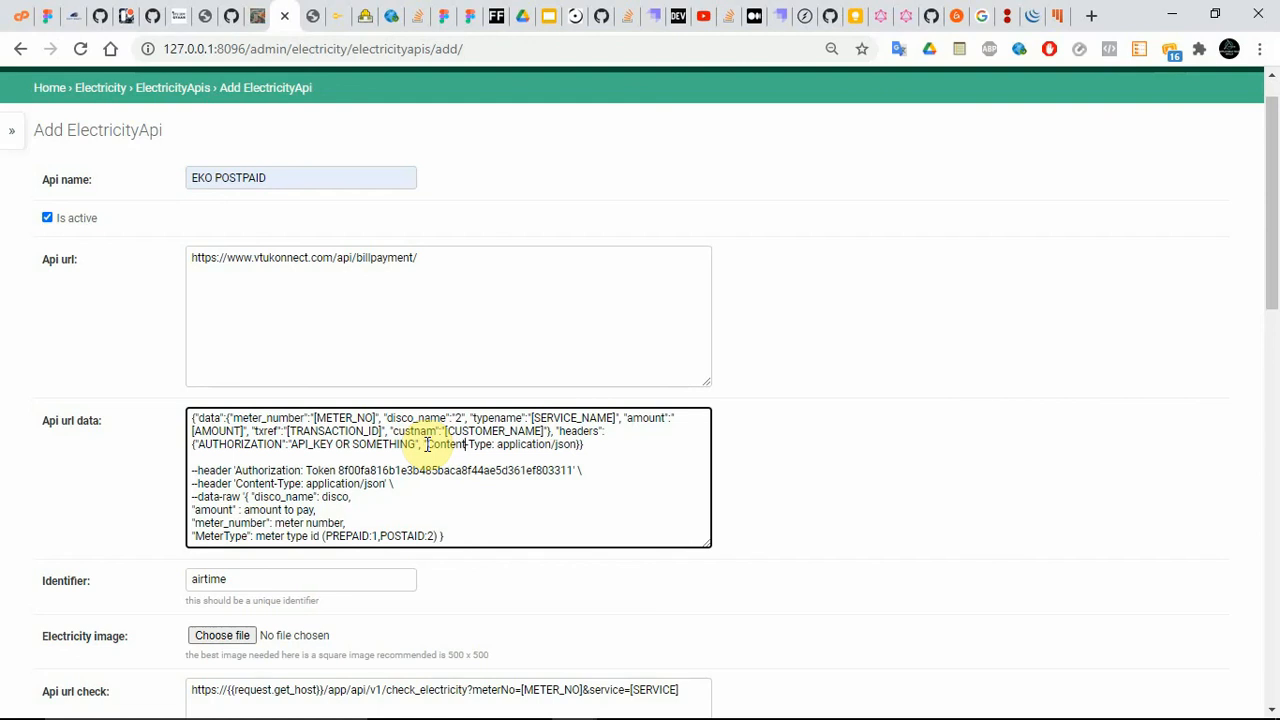
type("\"")
type("\"")
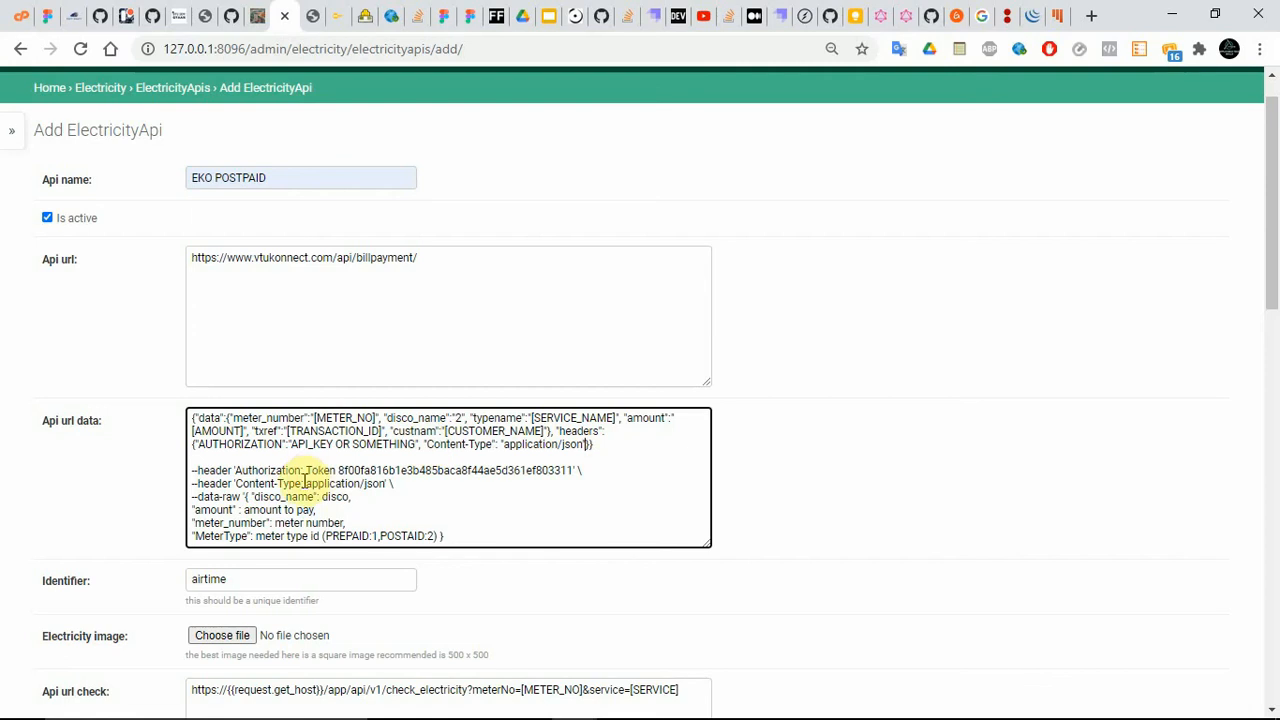
- Rename the AUTHORIZATION key in the headers object to Authorization, copied from the pasted example request
double_click(268, 470)
key("ctrl+c")
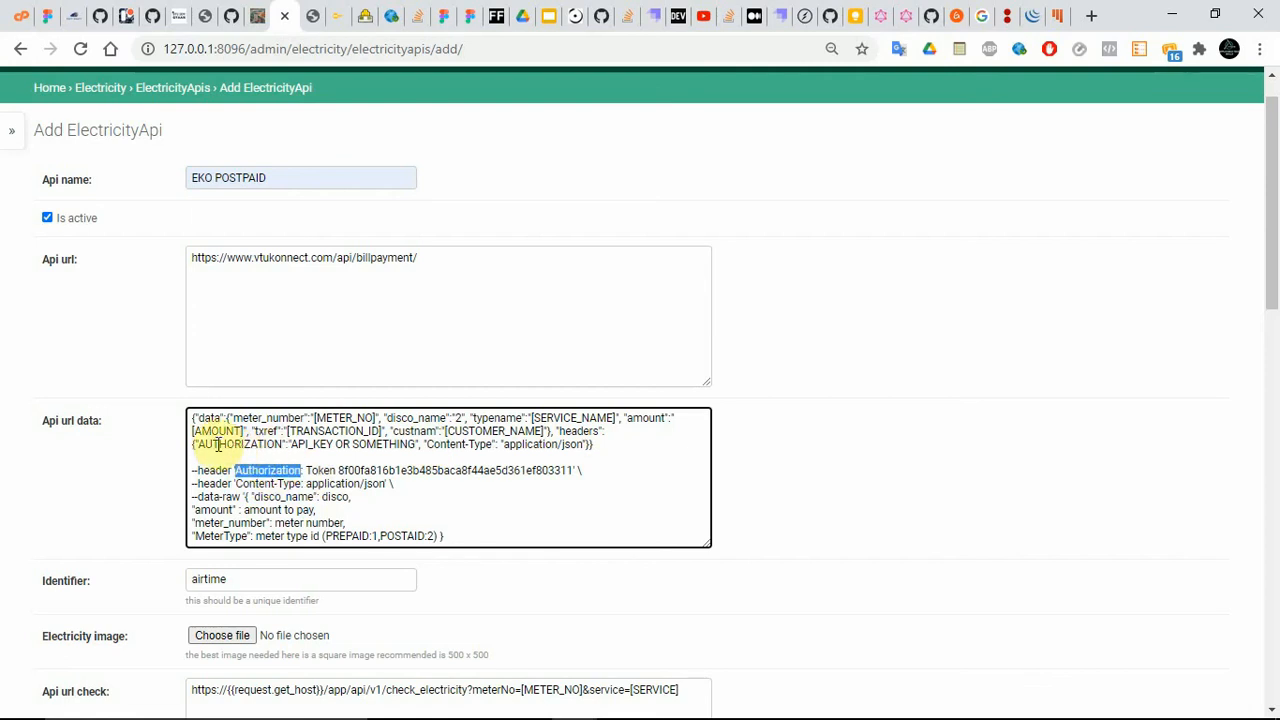
double_click(216, 444)
key("ctrl+v")
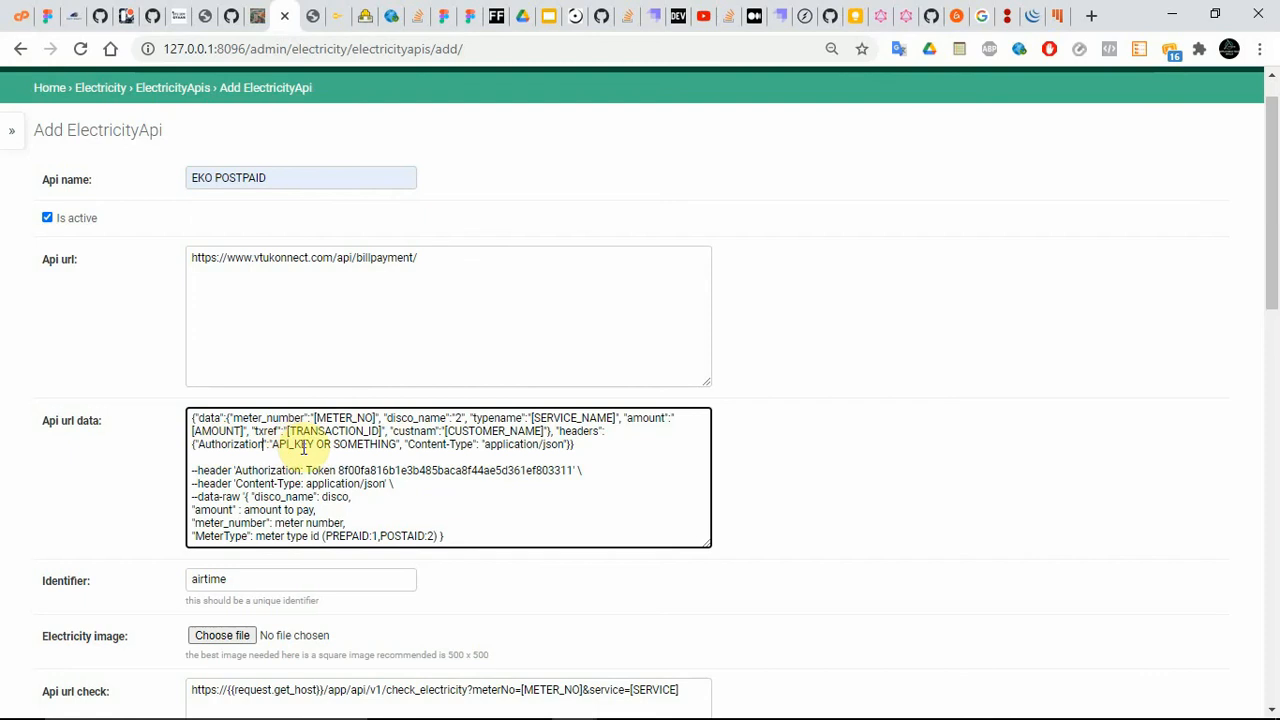
- Replace the API_KEY OR SOMETHING placeholder of the Authorization header with the Token prefix and authorization token copied from the example request
left_click_drag(306, 471, 579, 469)
key("ctrl+c")
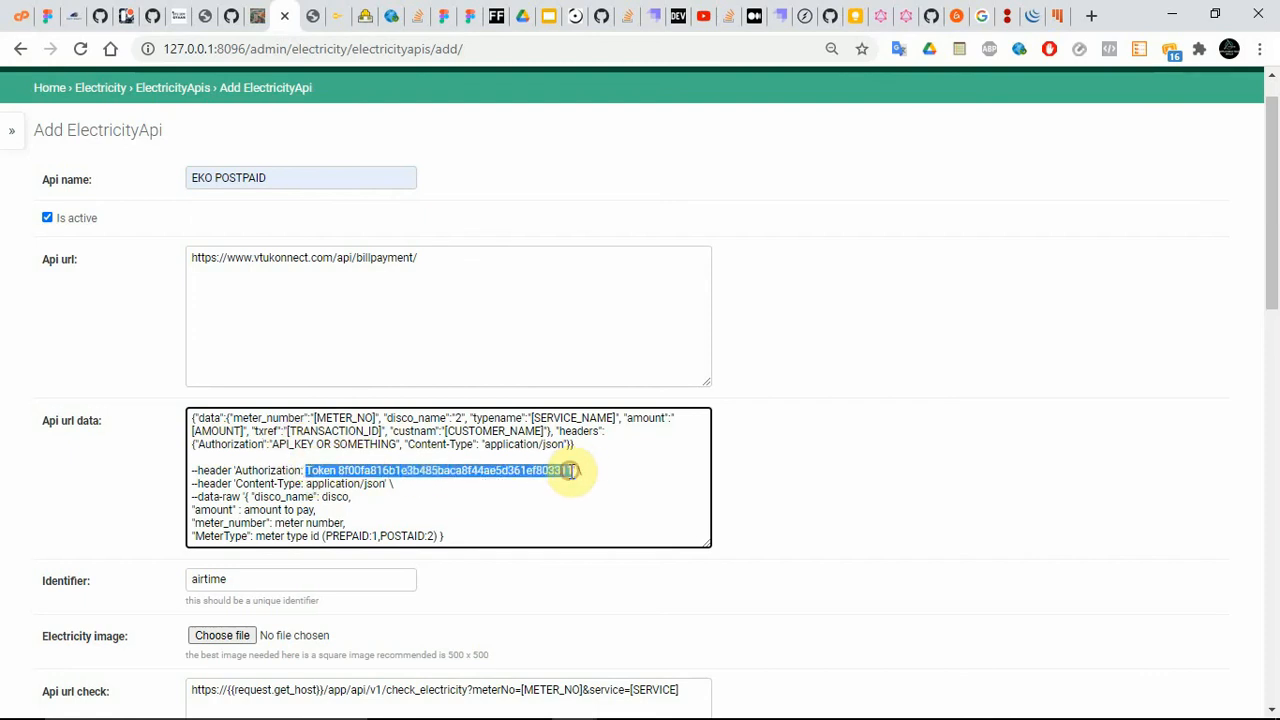
left_click(399, 444)
key("BackSpace")
key("BackSpace")
key("BackSpace")
key("BackSpace")
key("BackSpace")
key("BackSpace")
key("BackSpace")
key("BackSpace")
key("BackSpace")
key("BackSpace")
key("BackSpace")
key("BackSpace")
key("BackSpace")
key("BackSpace")
key("BackSpace")
key("BackSpace")
key("BackSpace")
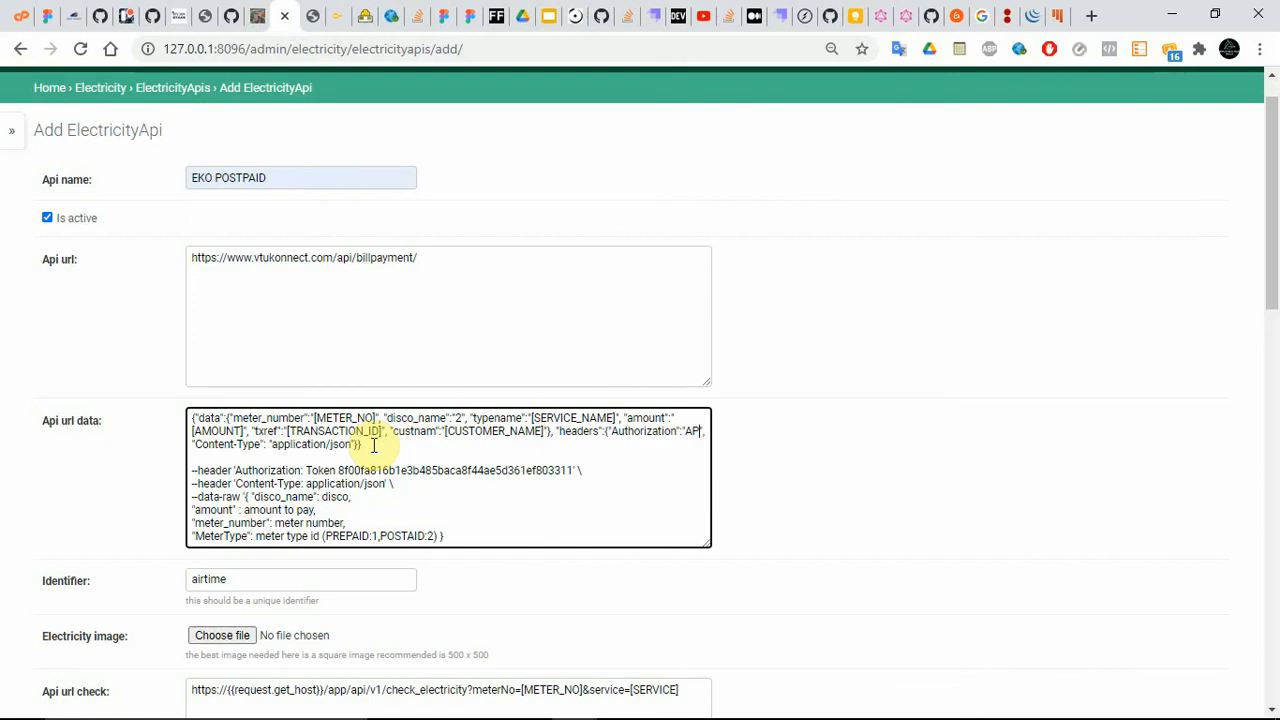
key("BackSpace")
key("ctrl+v")
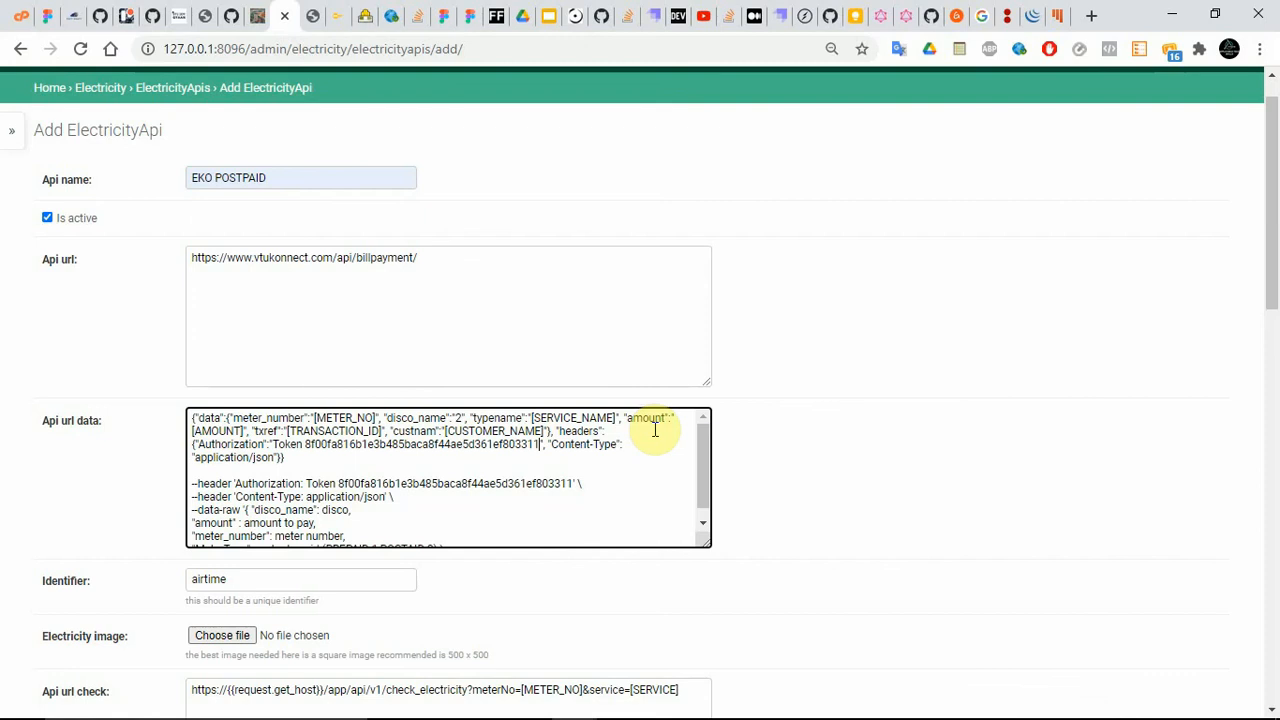
- Rename the typename key in the Api url data to MeterType, copied from the pasted example request
double_click(498, 419)
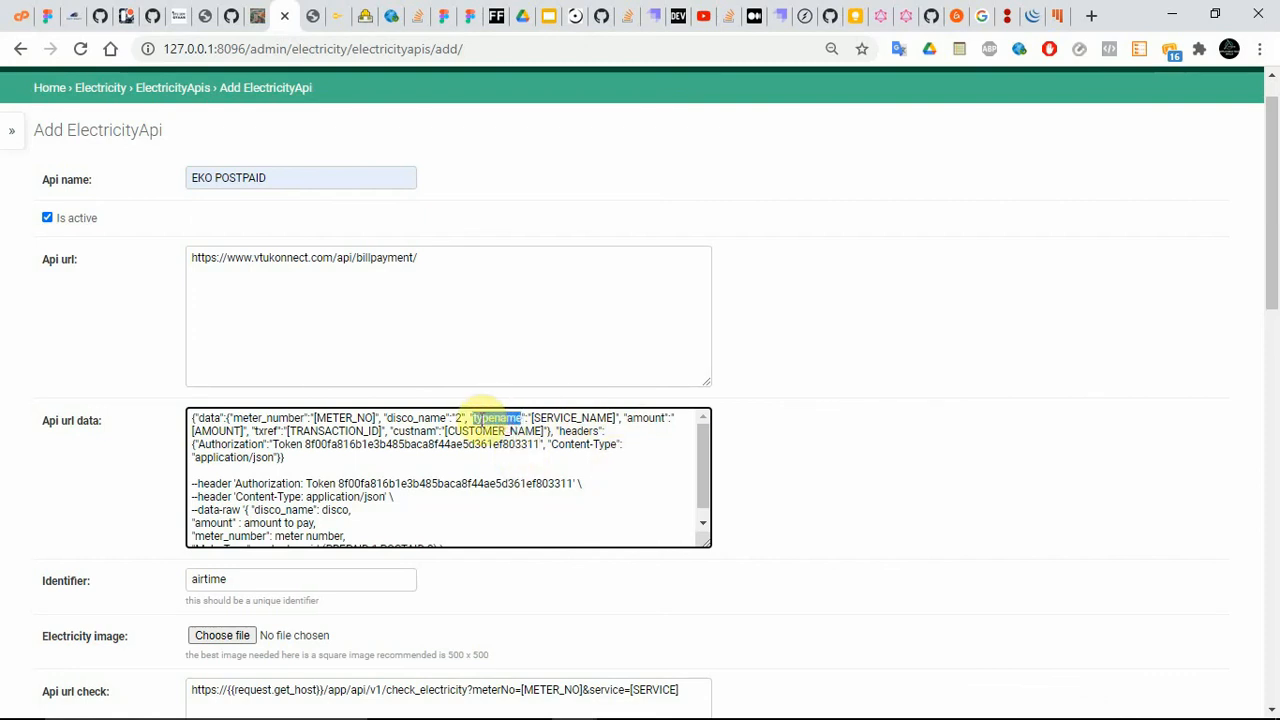
key("BackSpace")
type("M")
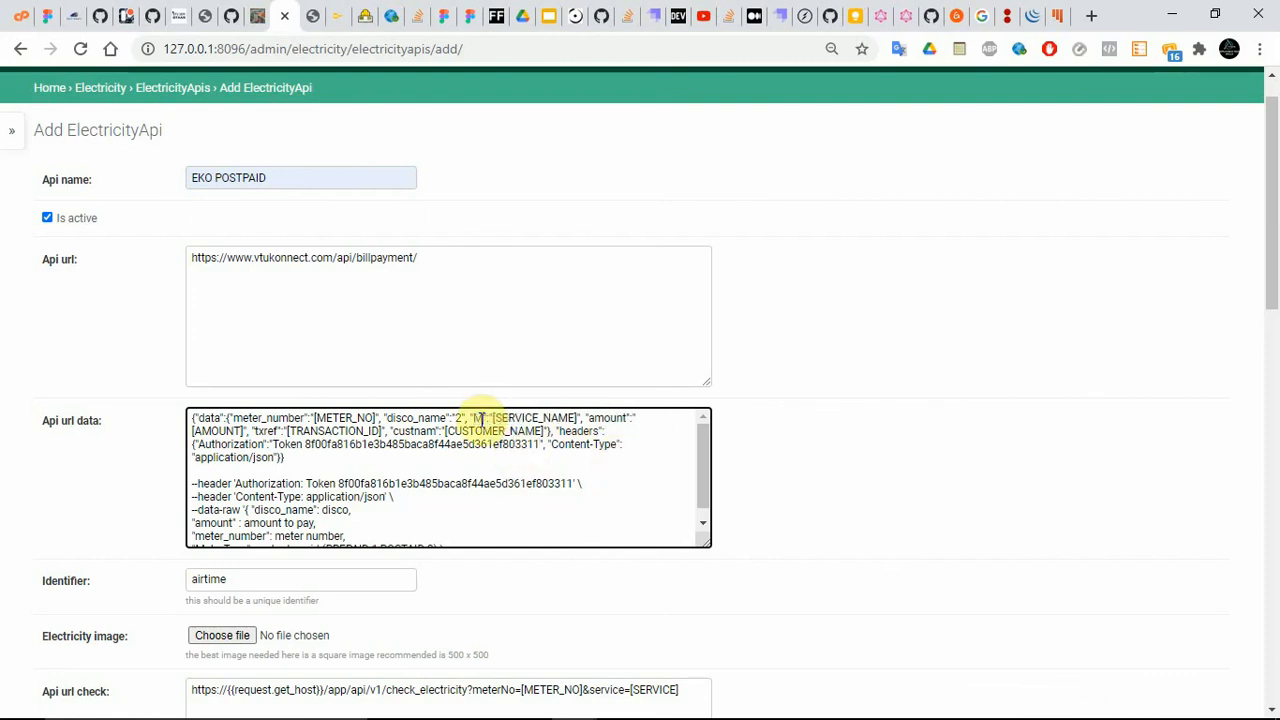
scroll(702, 460, "down", 1)
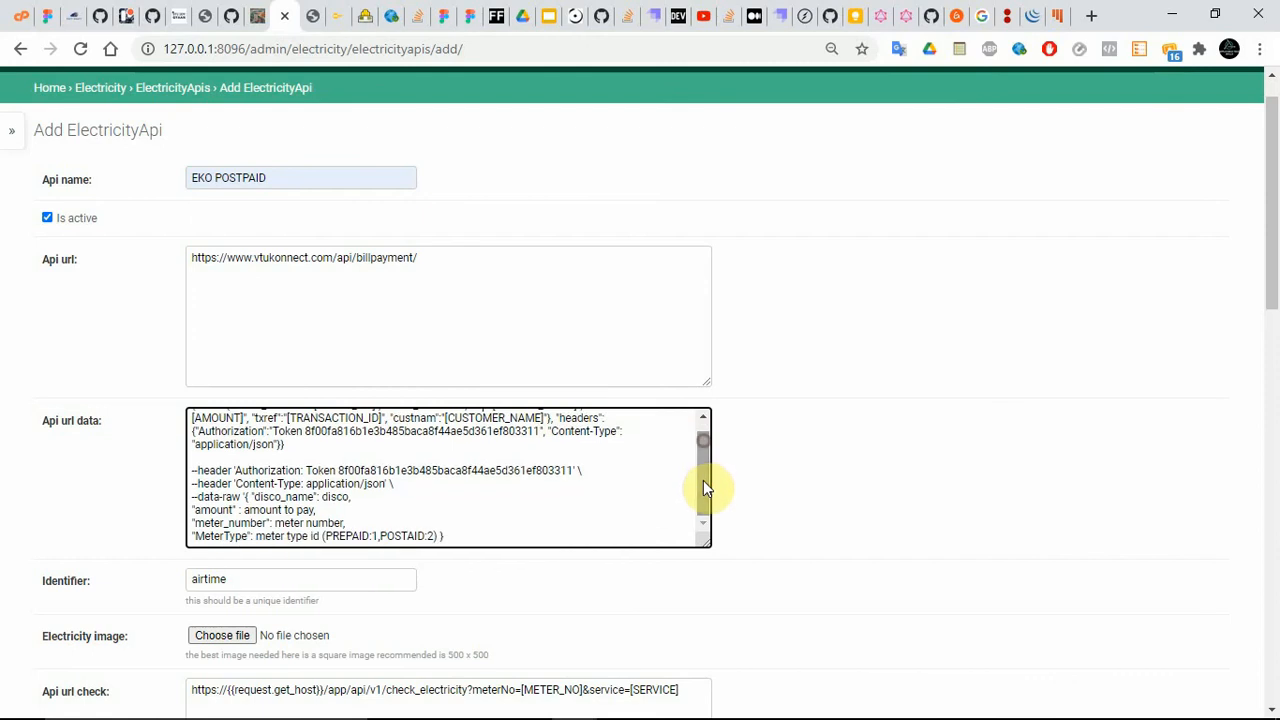
double_click(228, 537)
key("ctrl+c")
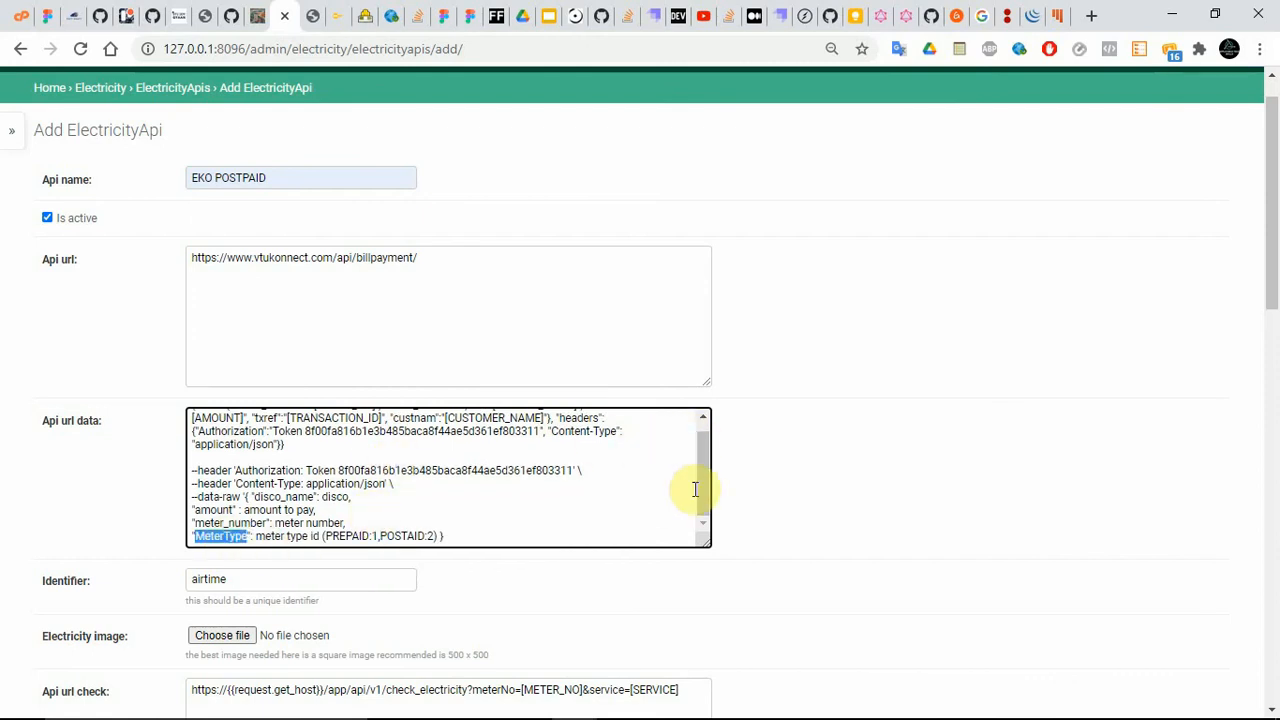
left_click(708, 550)
left_click_drag(705, 541, 779, 657)
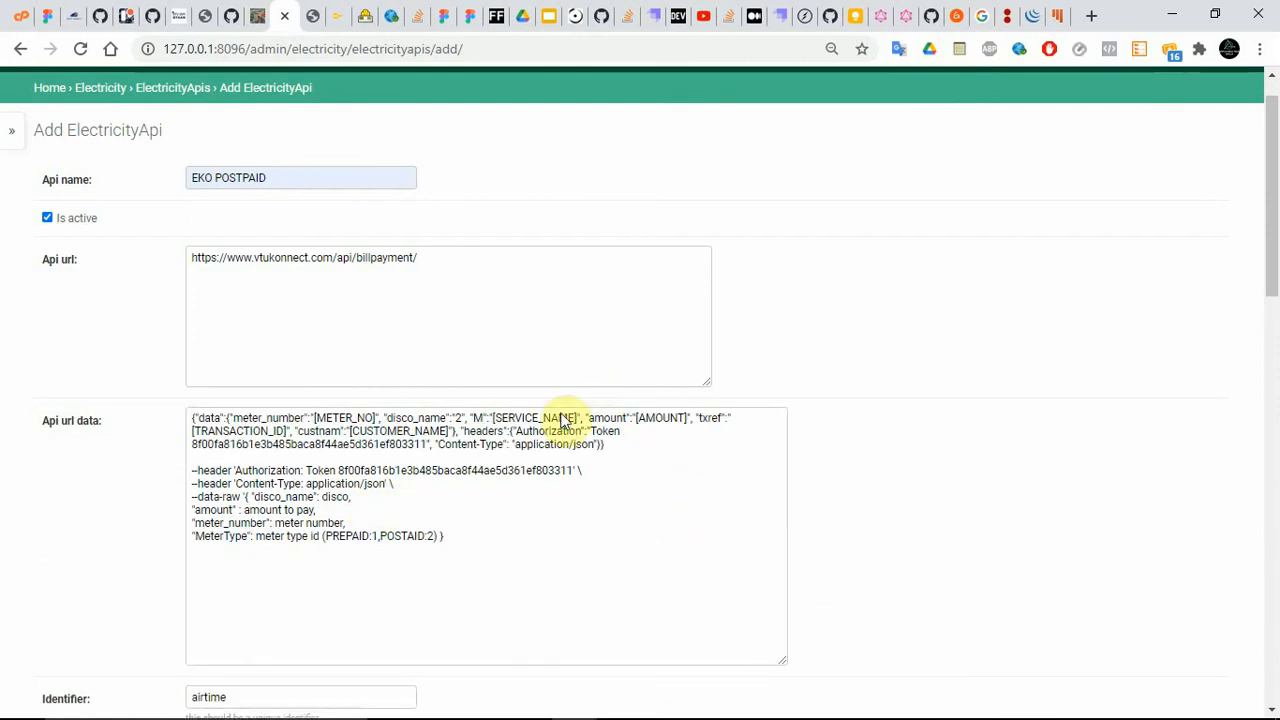
left_click(480, 418)
key("ctrl+v")
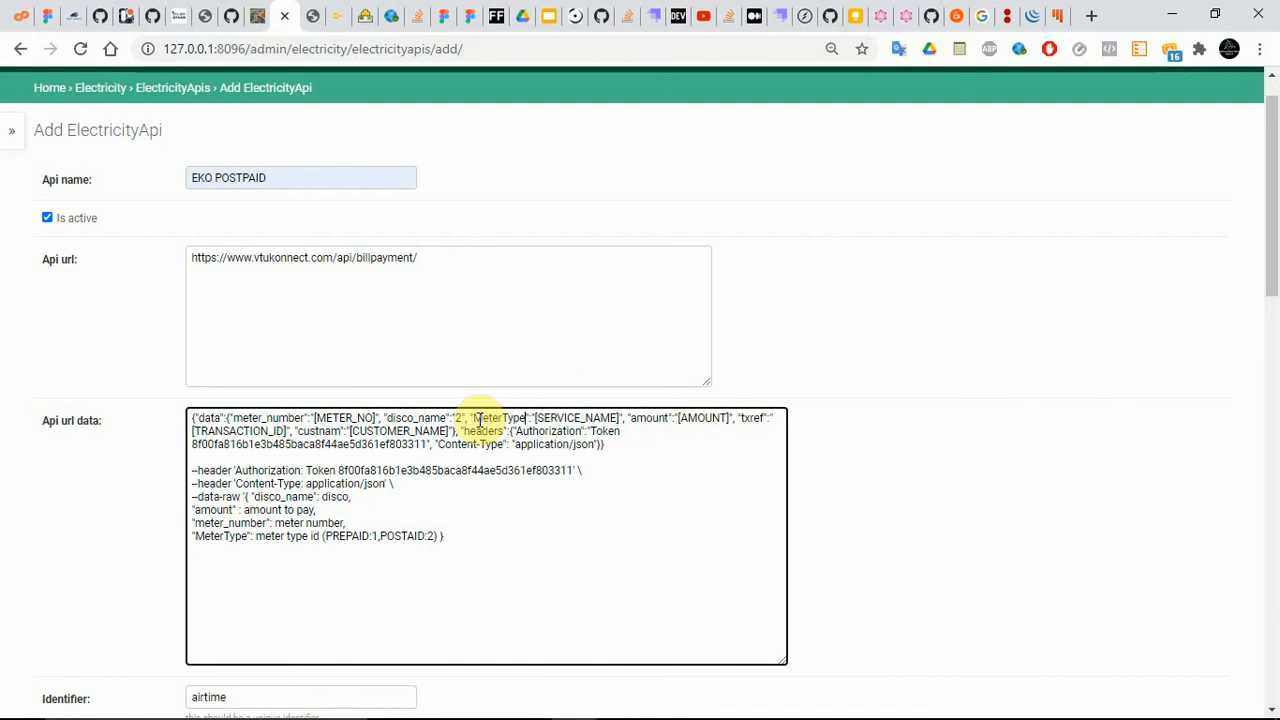
- Replace the SERVICE_NAME placeholder of the MeterType key with METER_TYPE, keeping the square brackets
double_click(551, 418)
key("BackSpace")
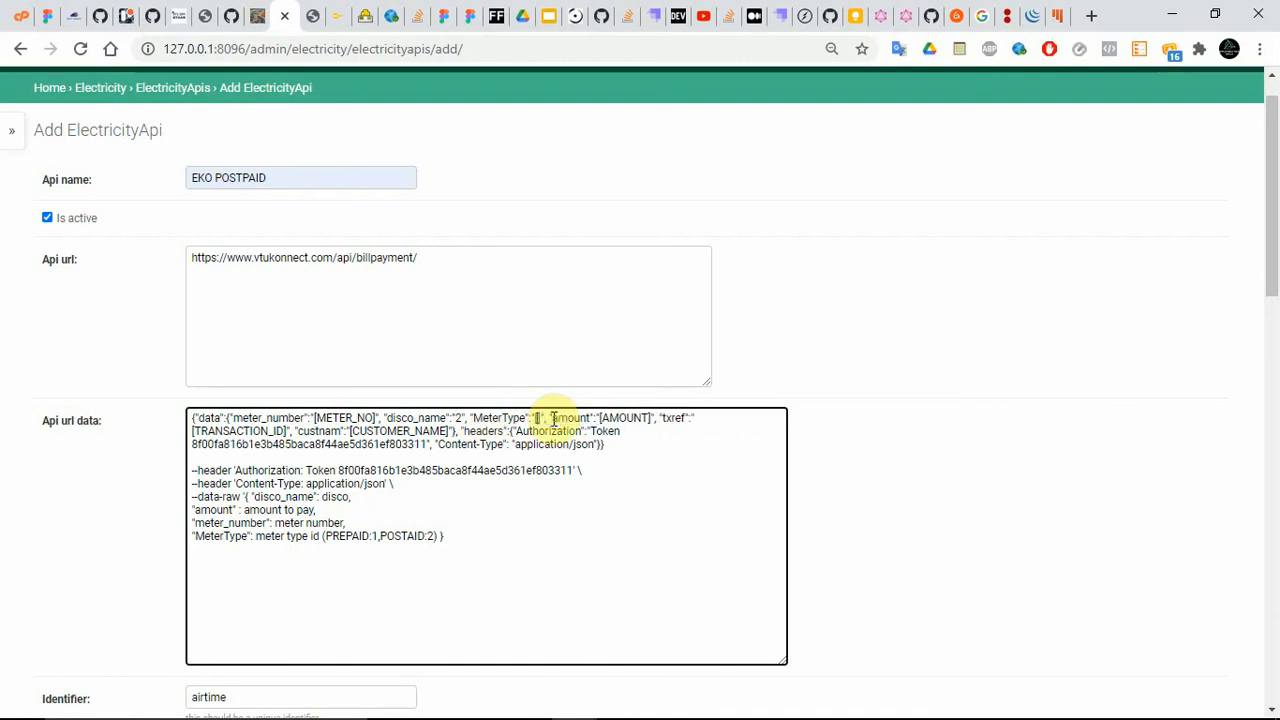
type("m")
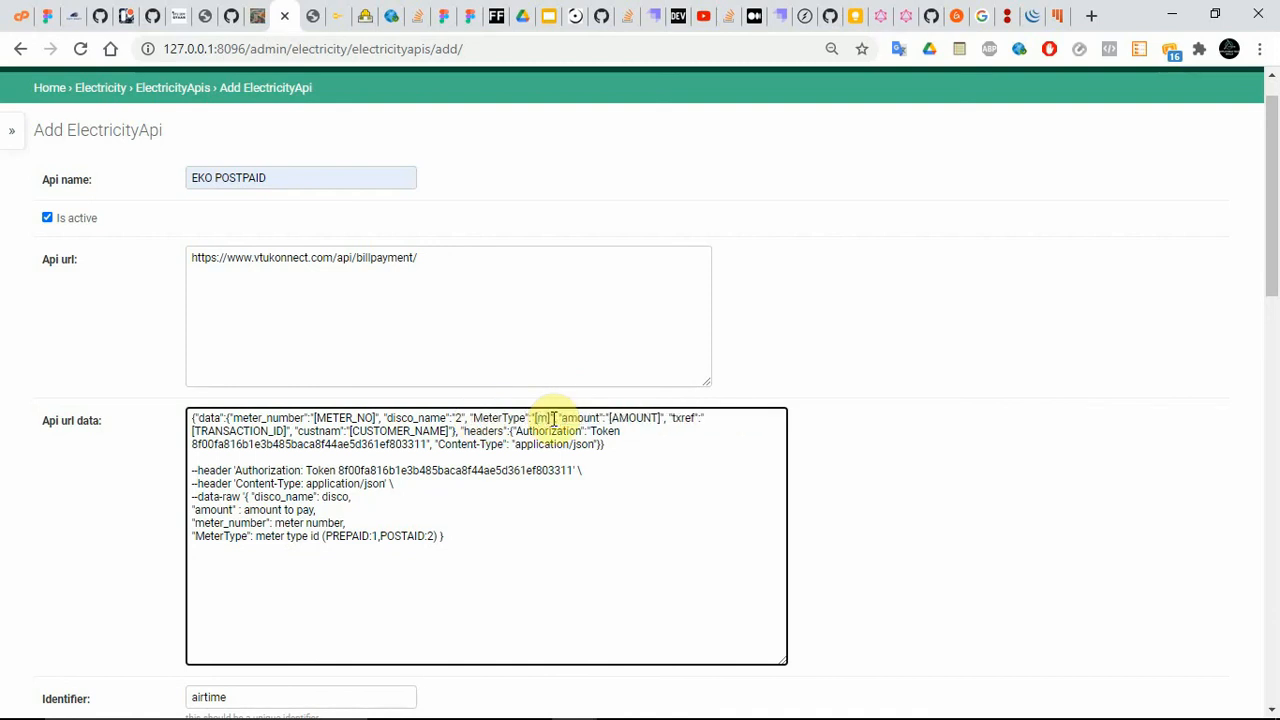
key("BackSpace")
type("MET")
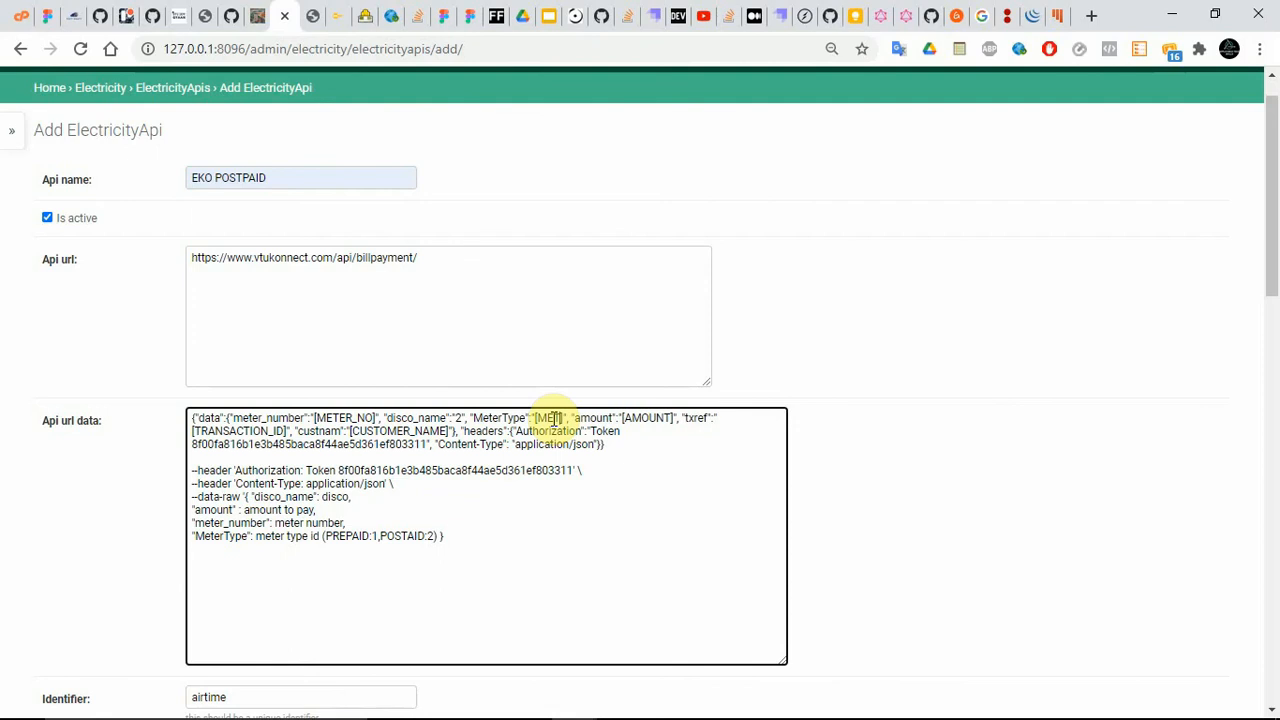
type("ER_TYPE")
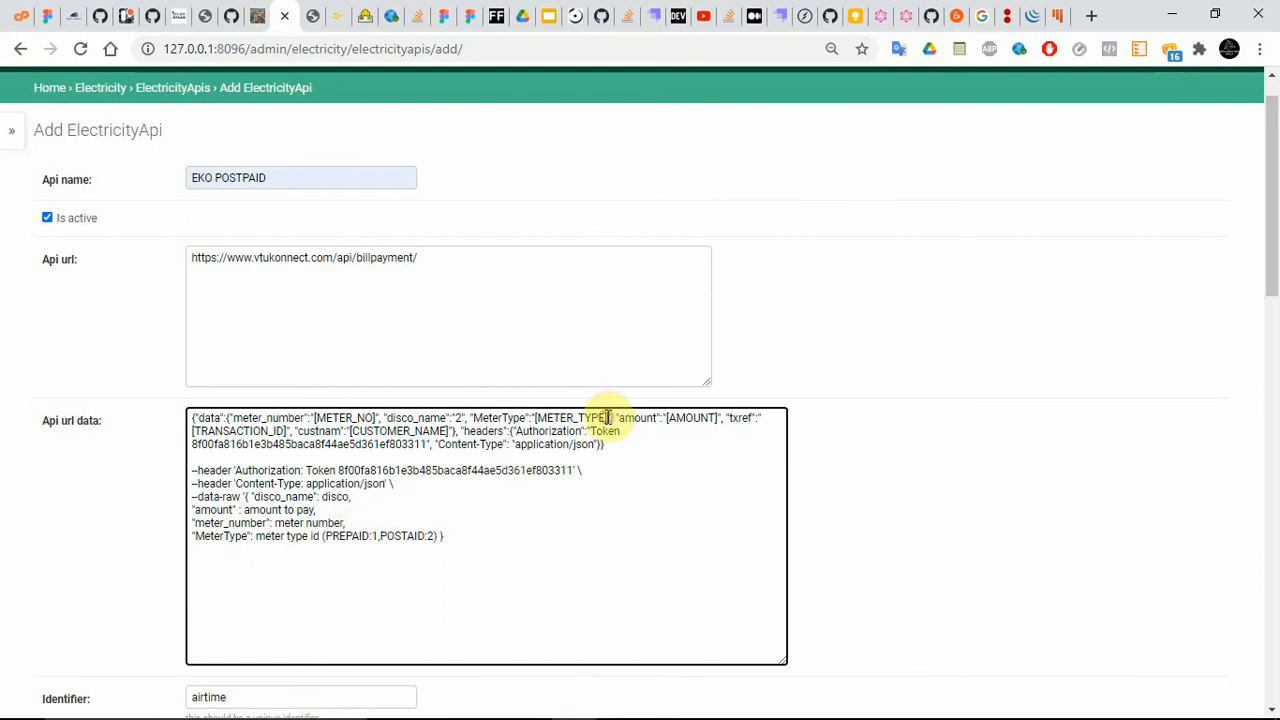
- Replace the whole bracketed MeterType placeholder with 2 and delete the pasted example request below the Api url data template
key("BackSpace")
key("BackSpace")
key("BackSpace")
key("BackSpace")
key("BackSpace")
key("BackSpace")
key("BackSpace")
key("BackSpace")
key("BackSpace")
key("BackSpace")
key("BackSpace")
key("BackSpace")
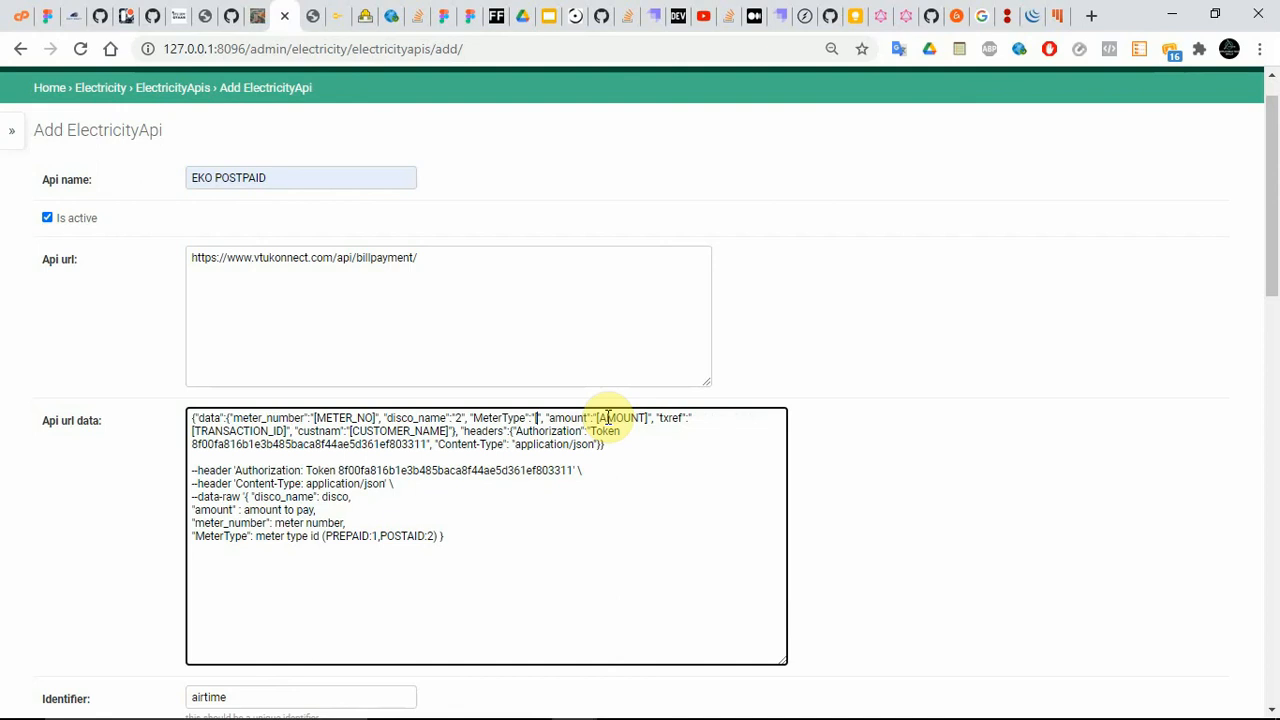
type("2")
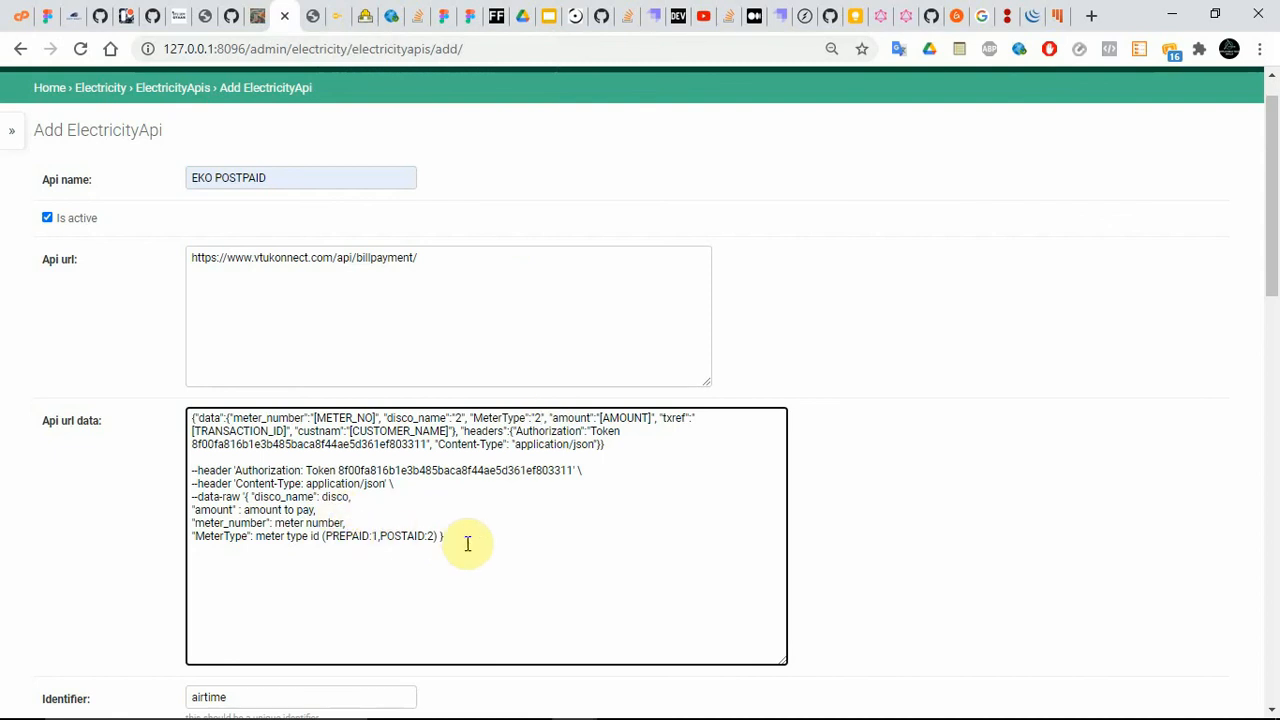
left_click_drag(466, 543, 174, 476)
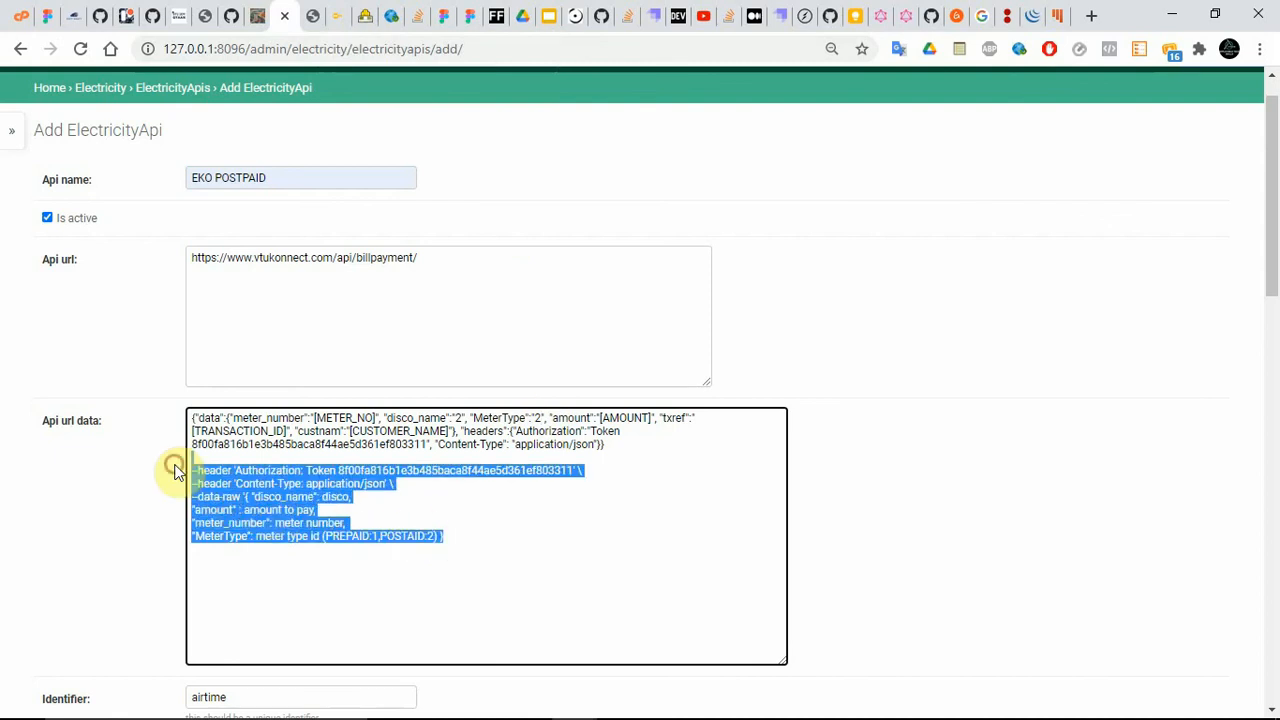
key("BackSpace")
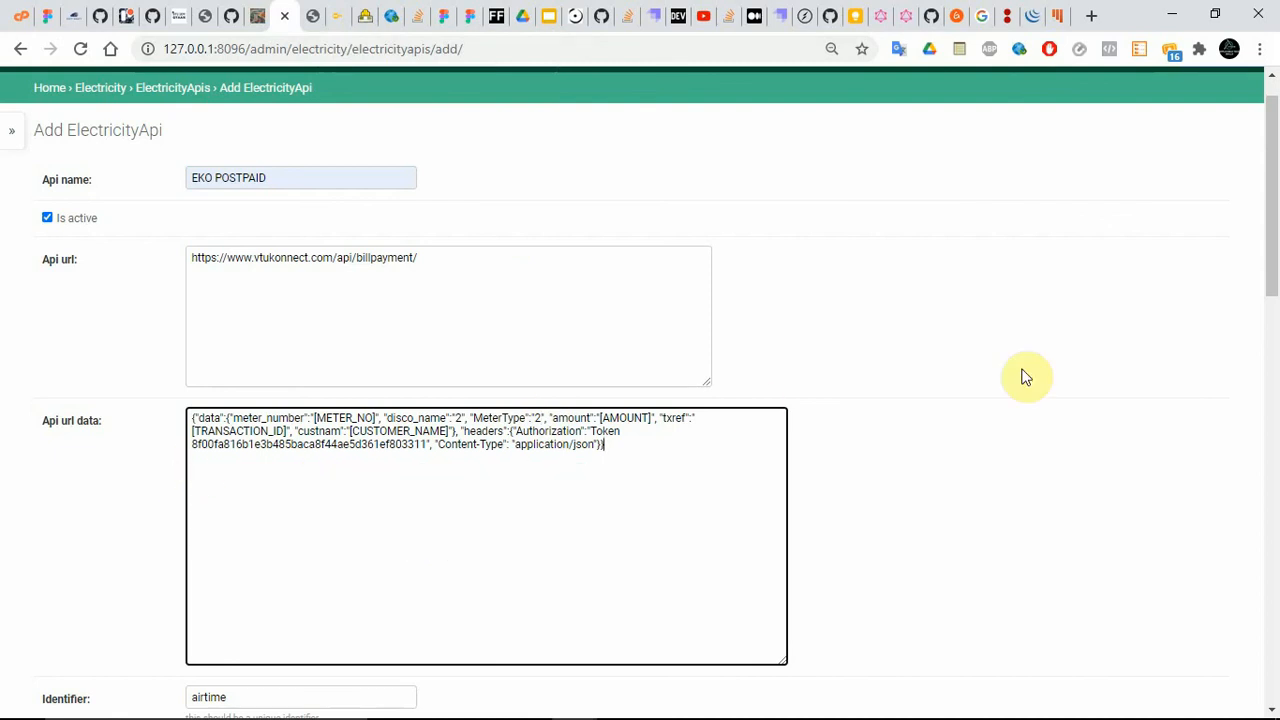
- Set the Identifier of the new electricity API to eko_postpaid
left_click_drag(1272, 199, 1278, 336)
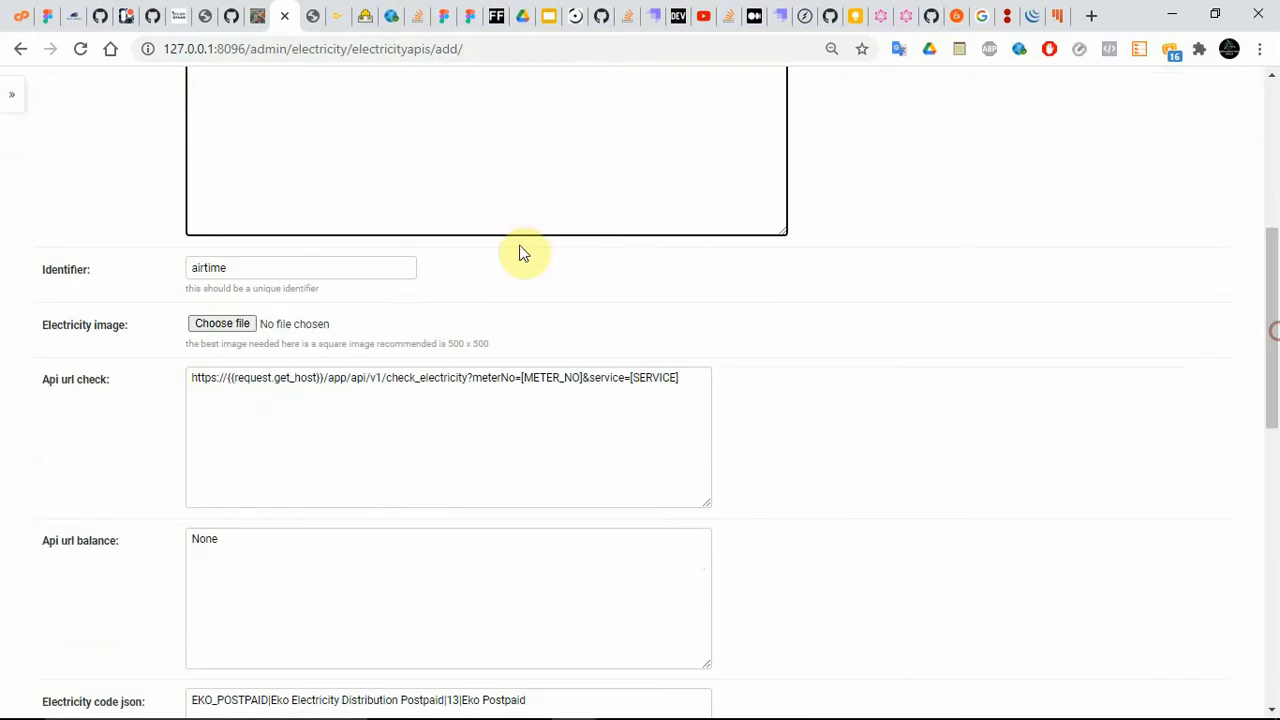
double_click(346, 270)
type("EK")
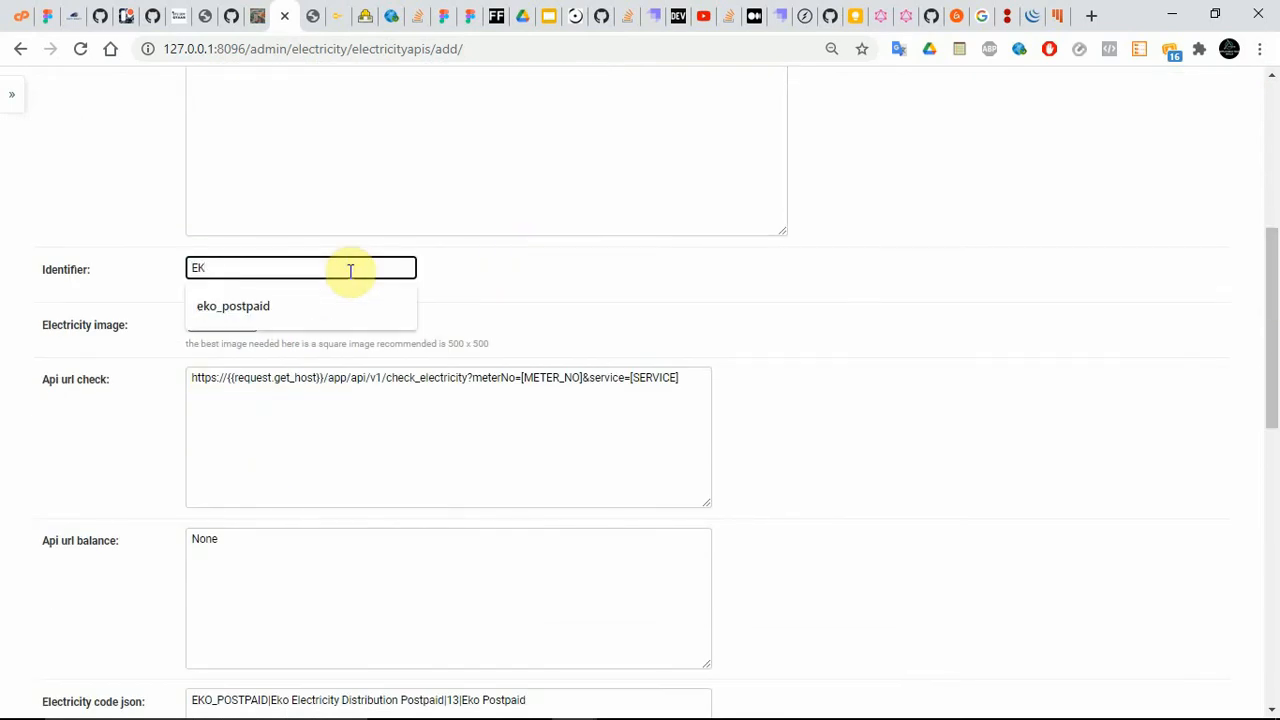
left_click(345, 300)
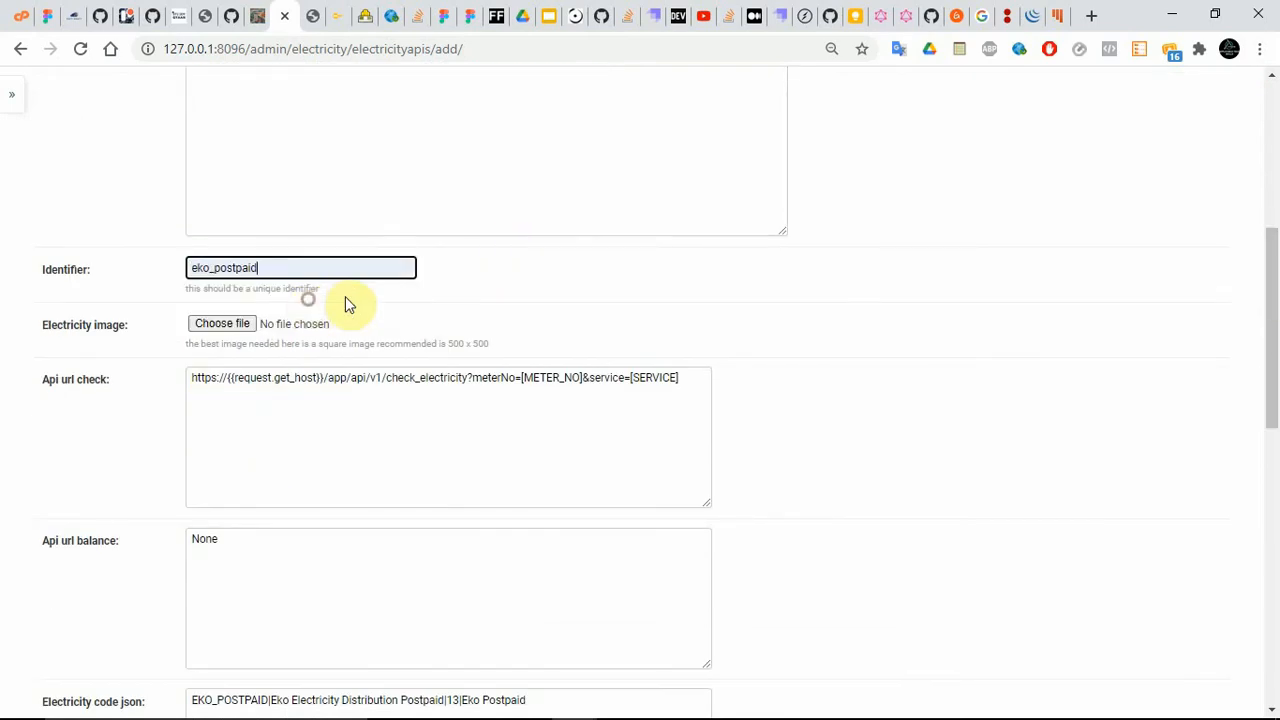
- Choose pngegg (20).png from the Downloads folder as the Electricity image
left_click(233, 326)
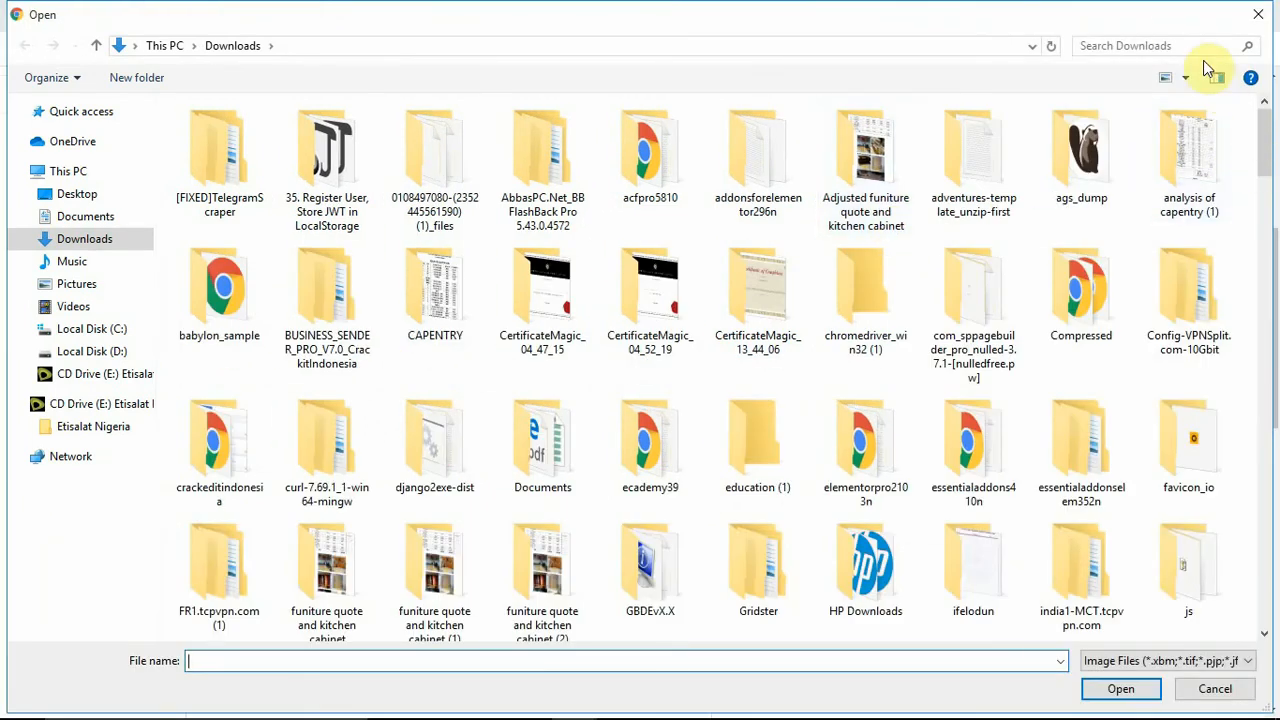
left_click_drag(1266, 163, 1256, 500)
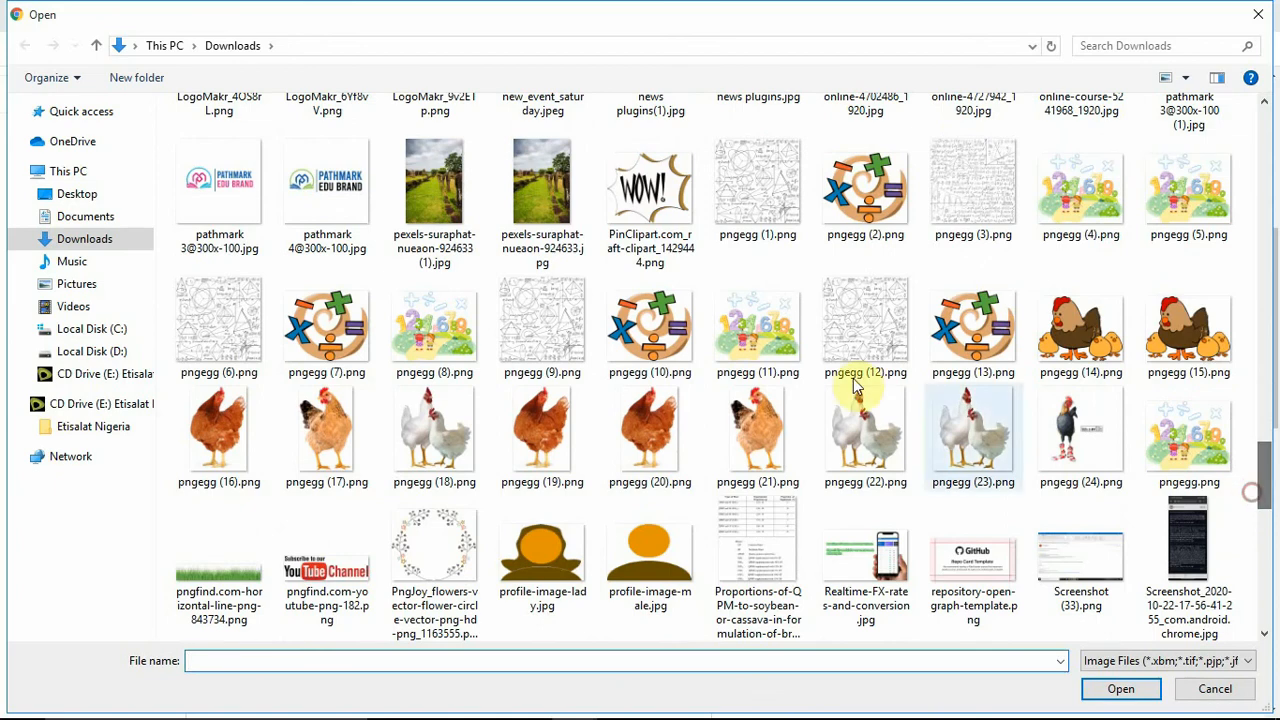
double_click(655, 400)
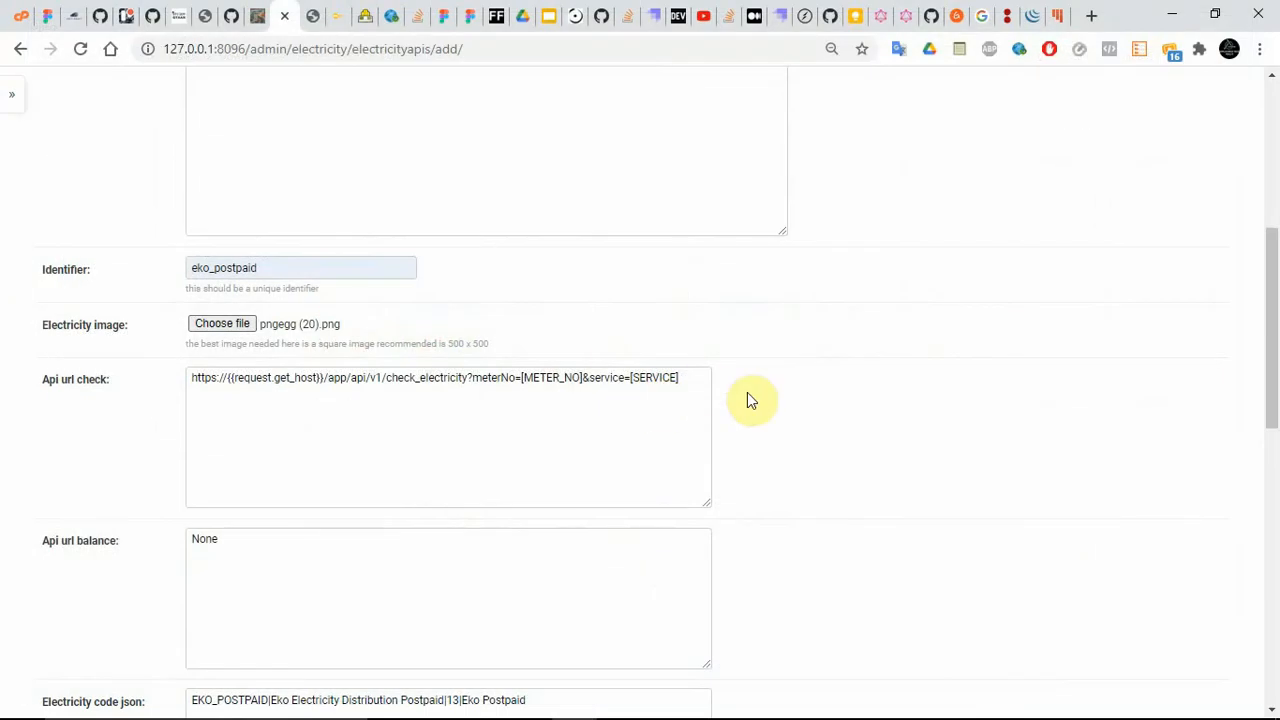
- Replace the {{request.get_host}} placeholder in the Api url check address with otextcity.com, keeping the rest of the path
left_click_drag(1271, 430, 1274, 486)
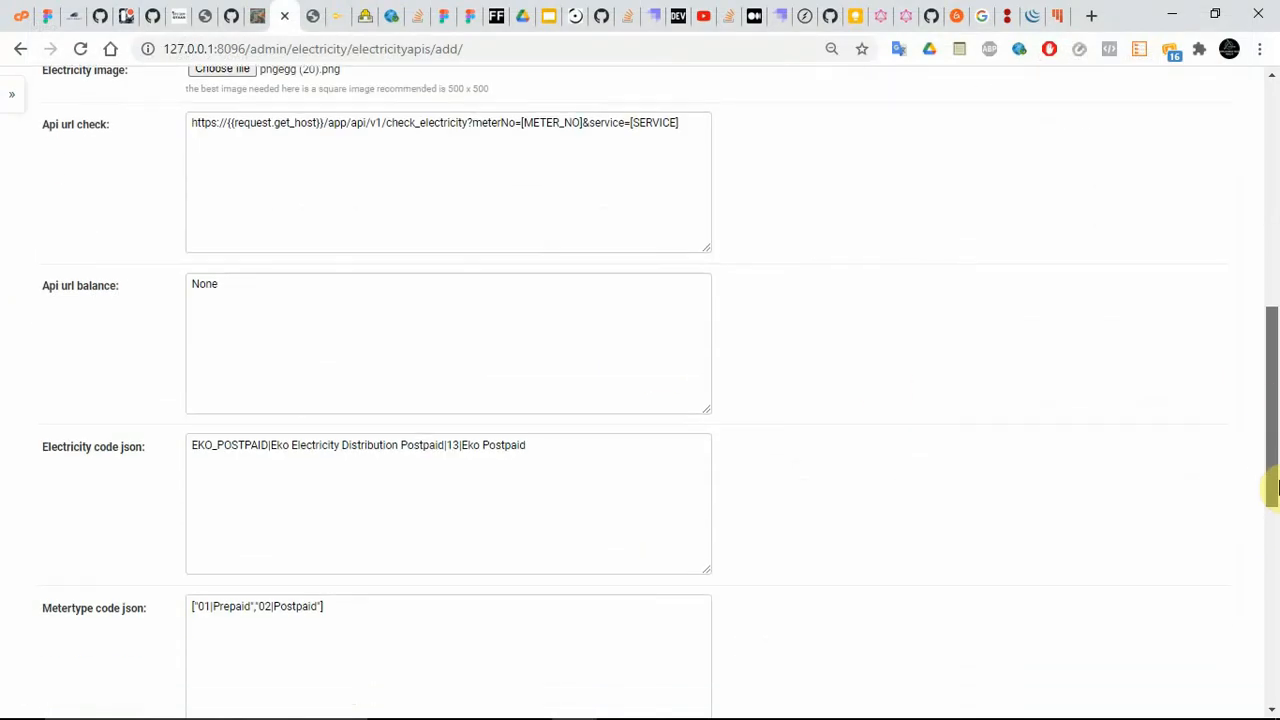
left_click_drag(326, 122, 229, 123)
key("BackSpace")
type("d")
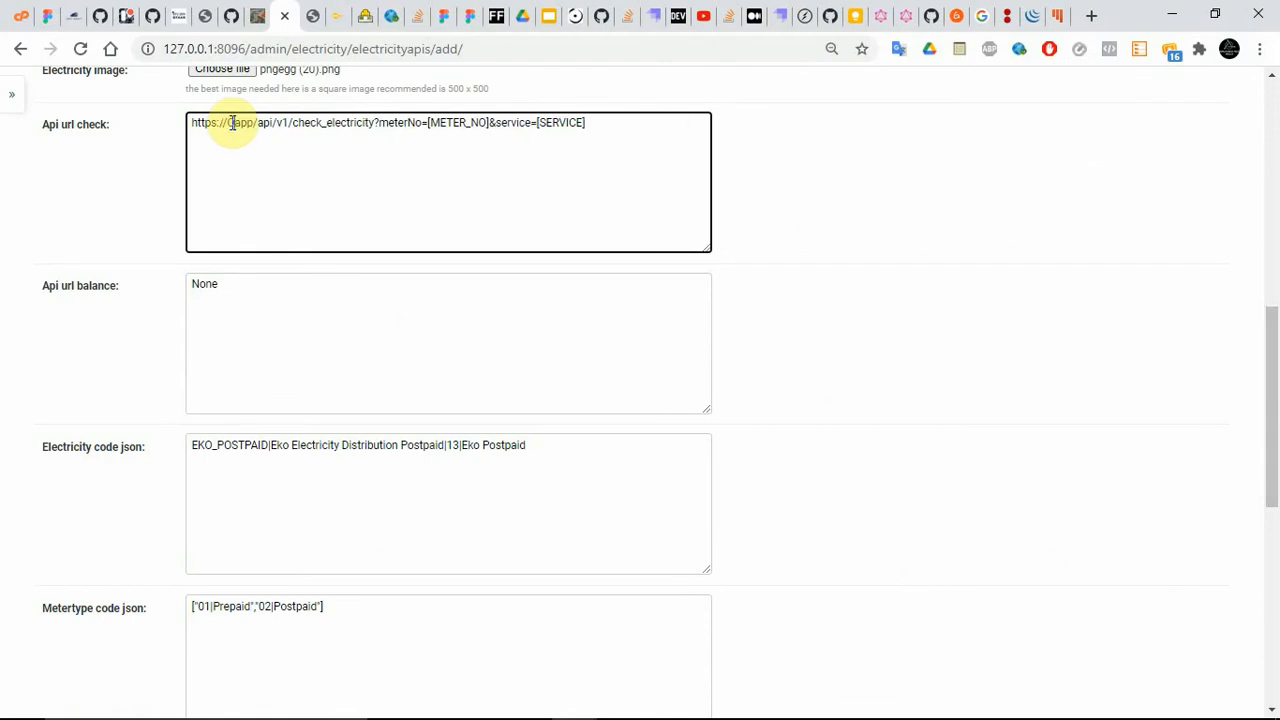
key("BackSpace")
type("yo")
key("BackSpace")
key("BackSpace")
type("d")
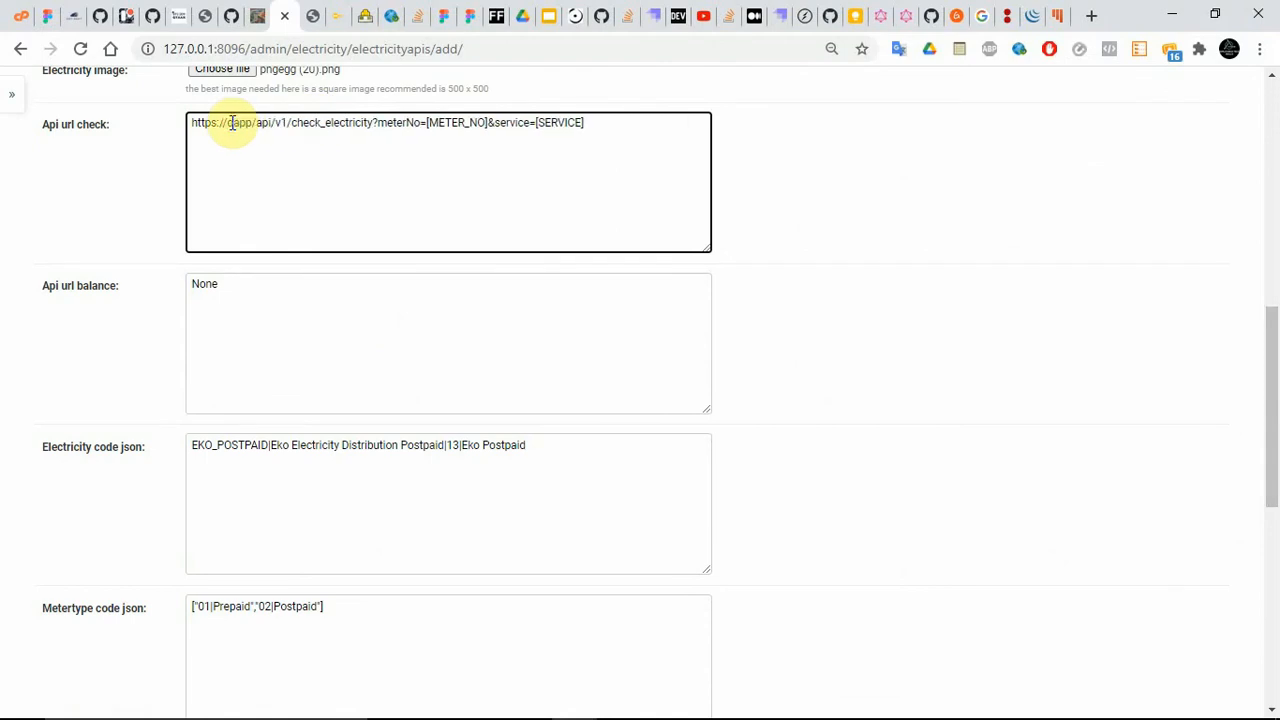
type("extcity")
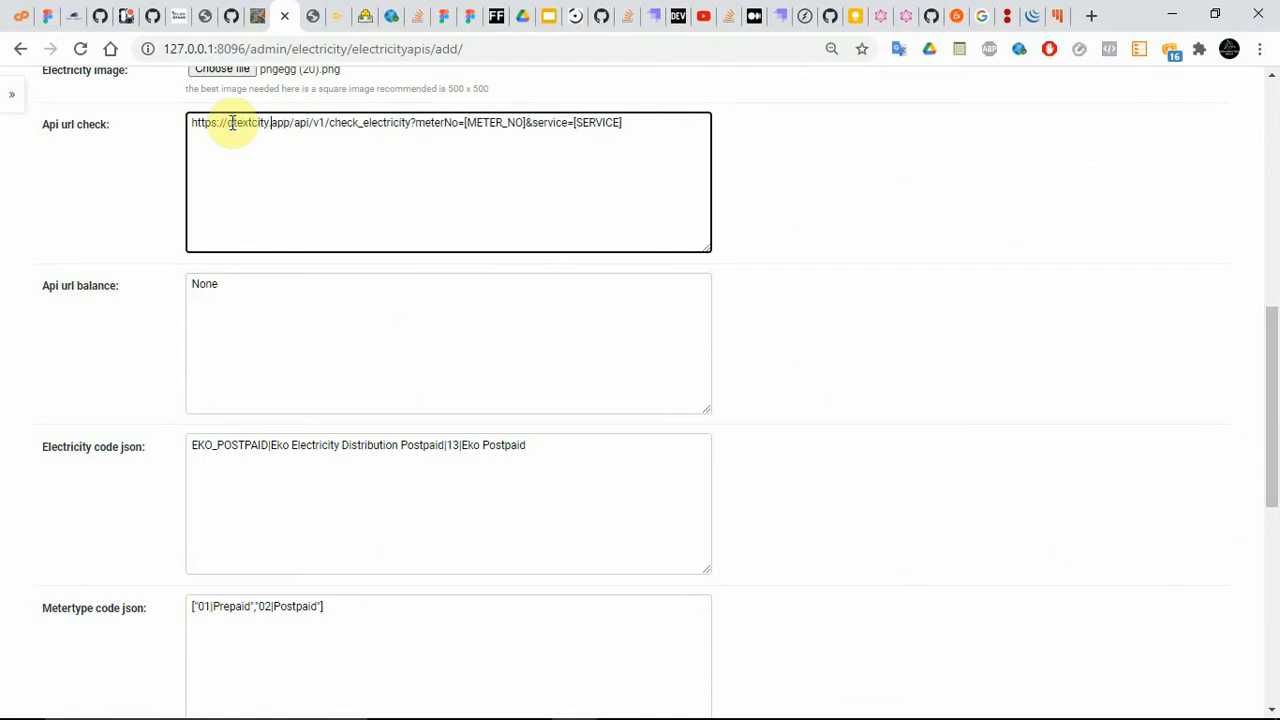
type(".com/")
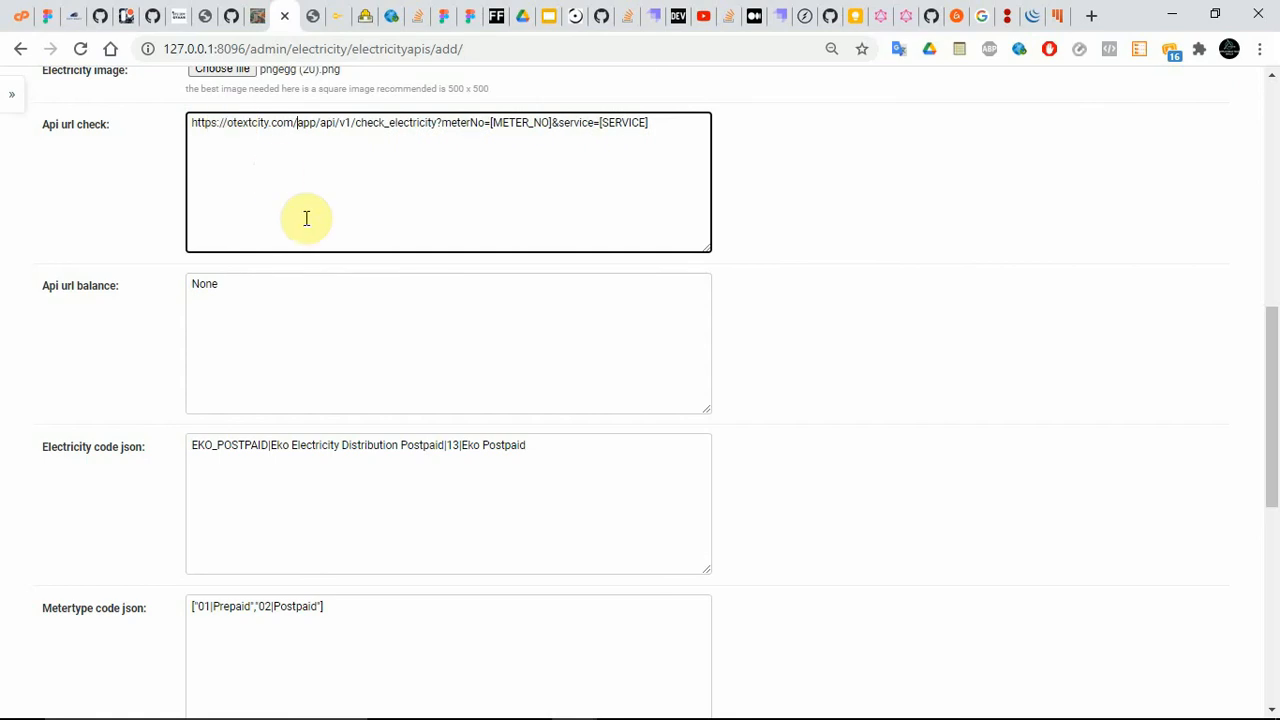
- Wrap the Electricity code json entry in double quotes and square brackets to make it a one-item list
left_click(551, 446)
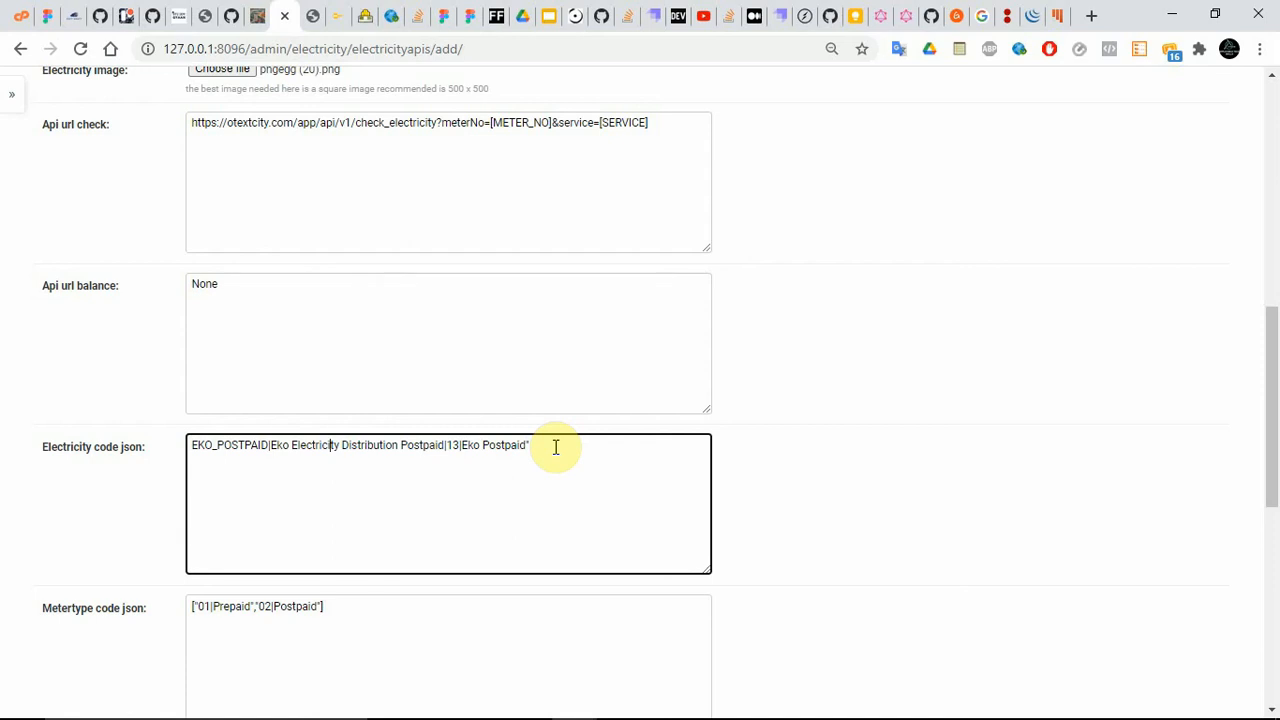
type("\"")
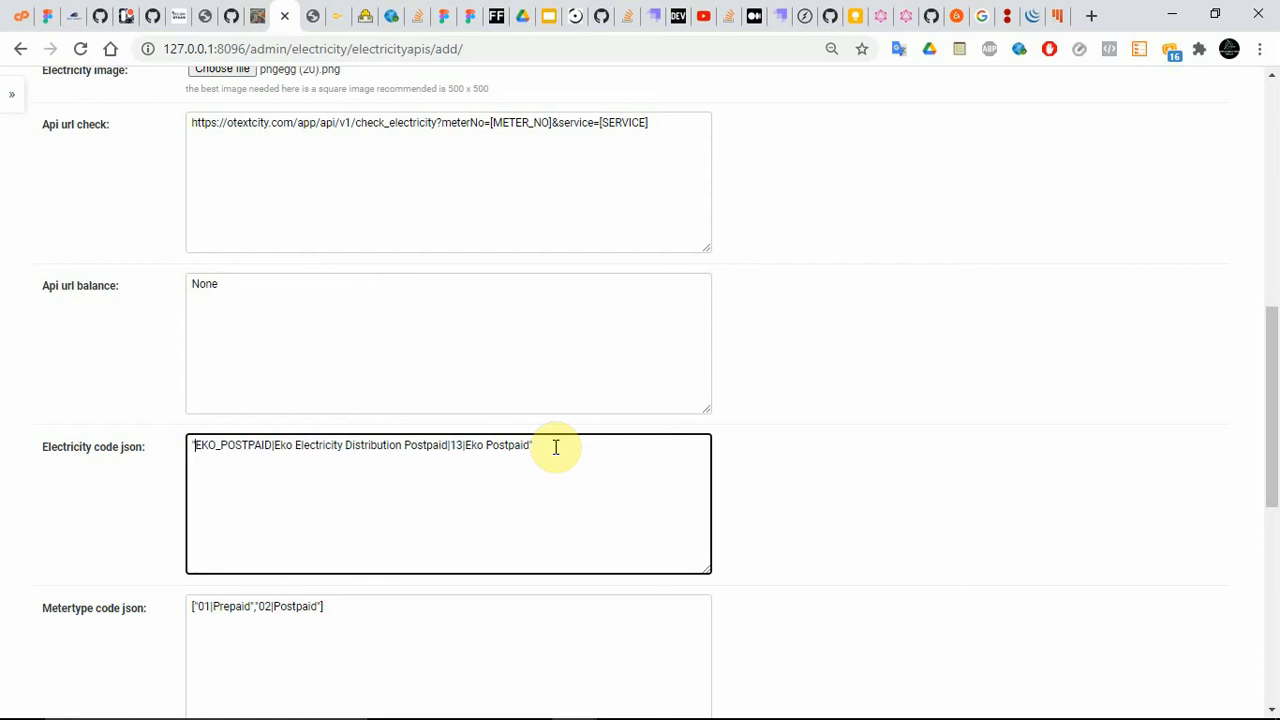
type("[")
type("]")
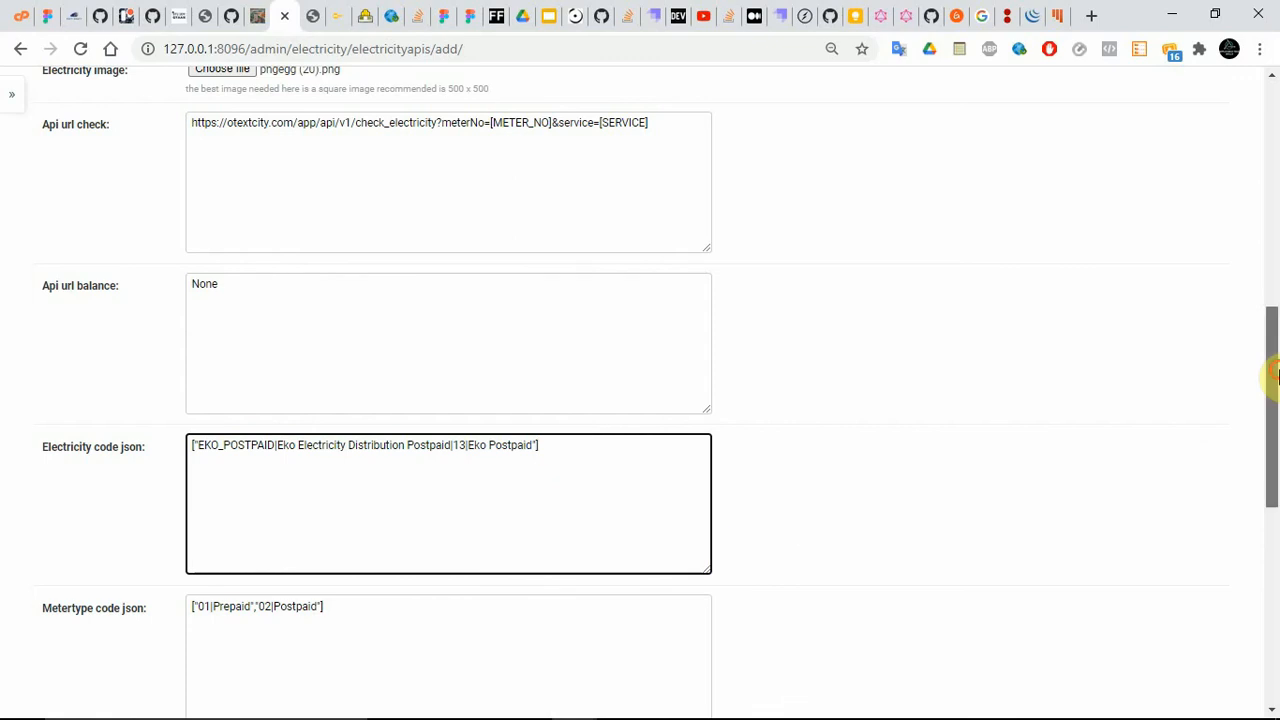
- Set Res params to ["code"] and the Commission to 40.0 for the new electricity API
left_click_drag(1271, 383, 1271, 506)
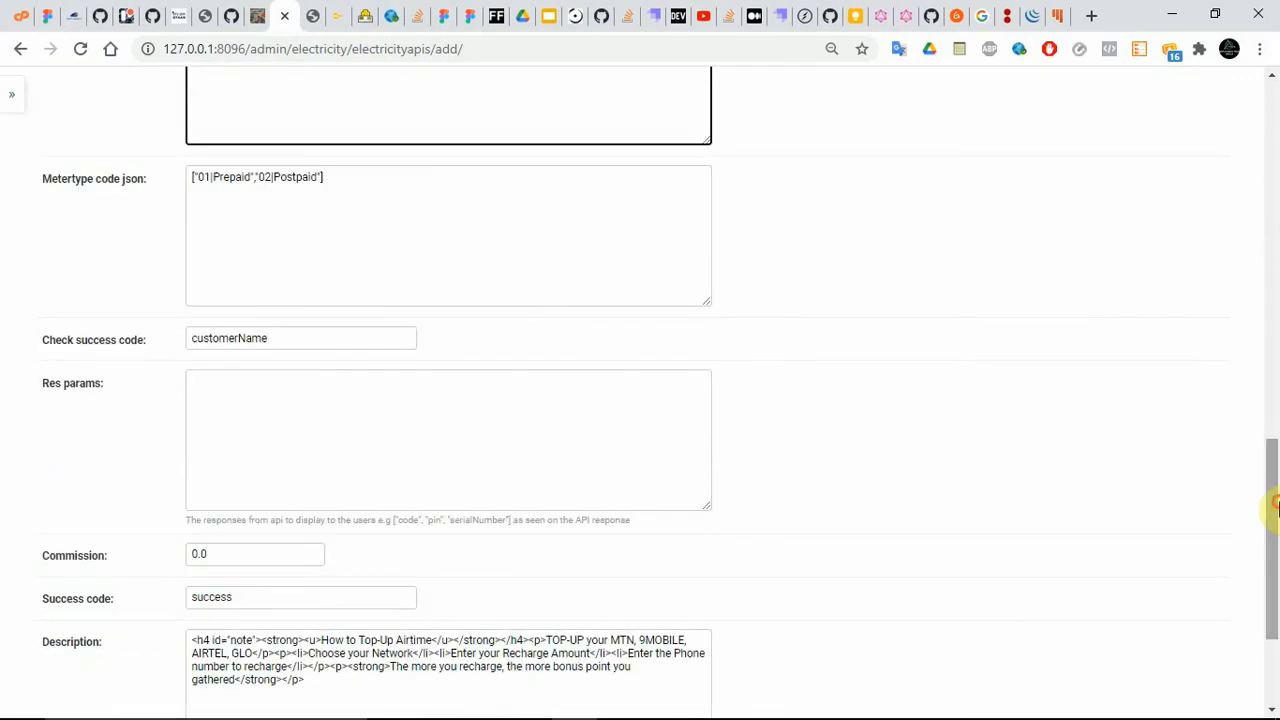
triple_click(266, 193)
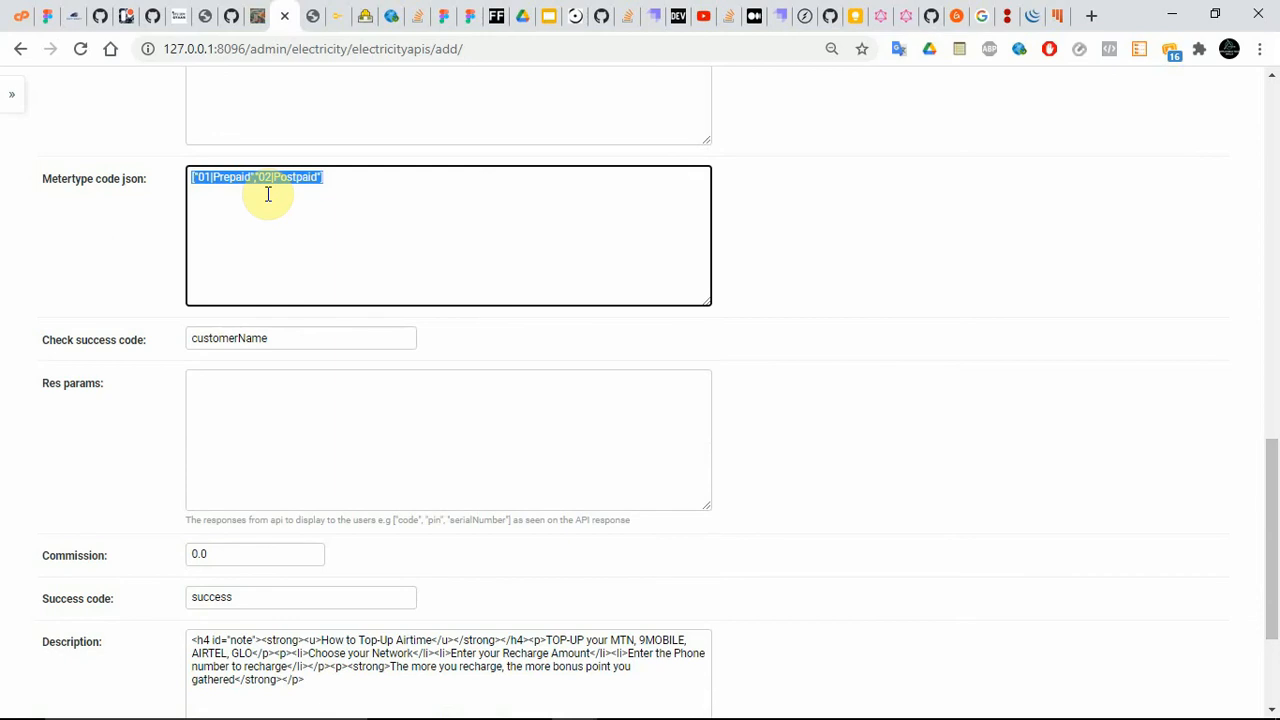
left_click(311, 421)
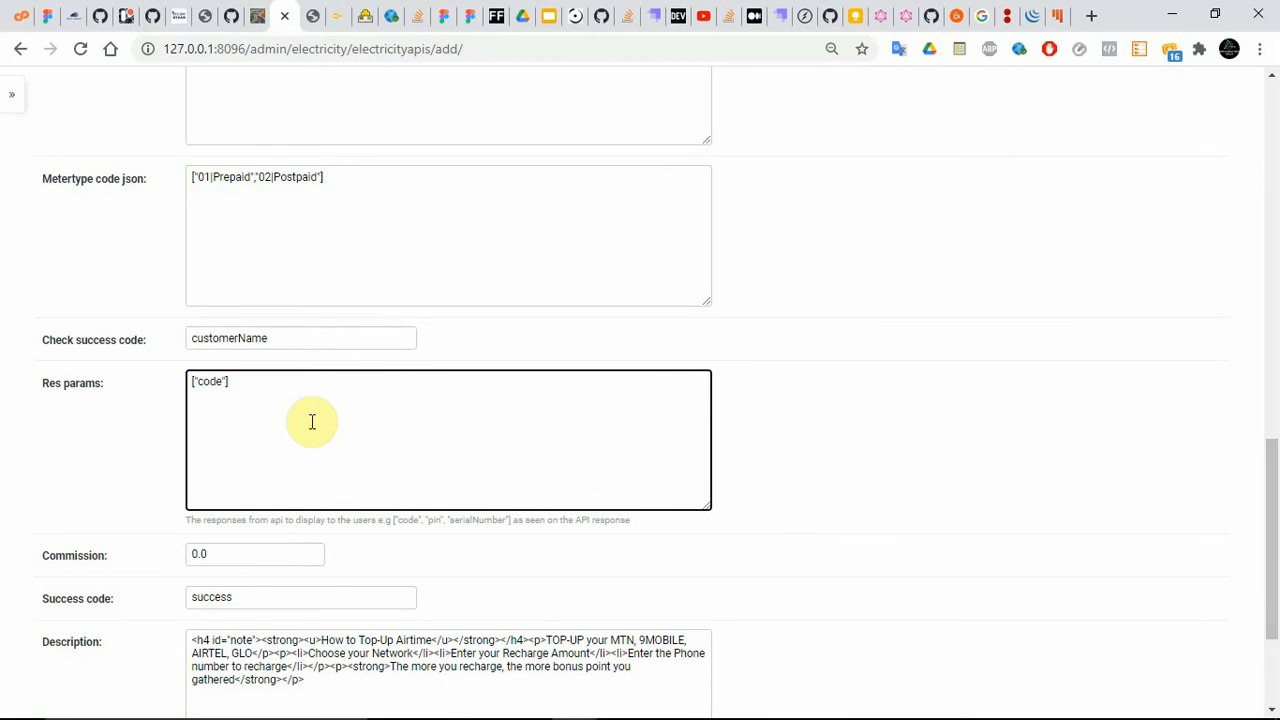
left_click(196, 555)
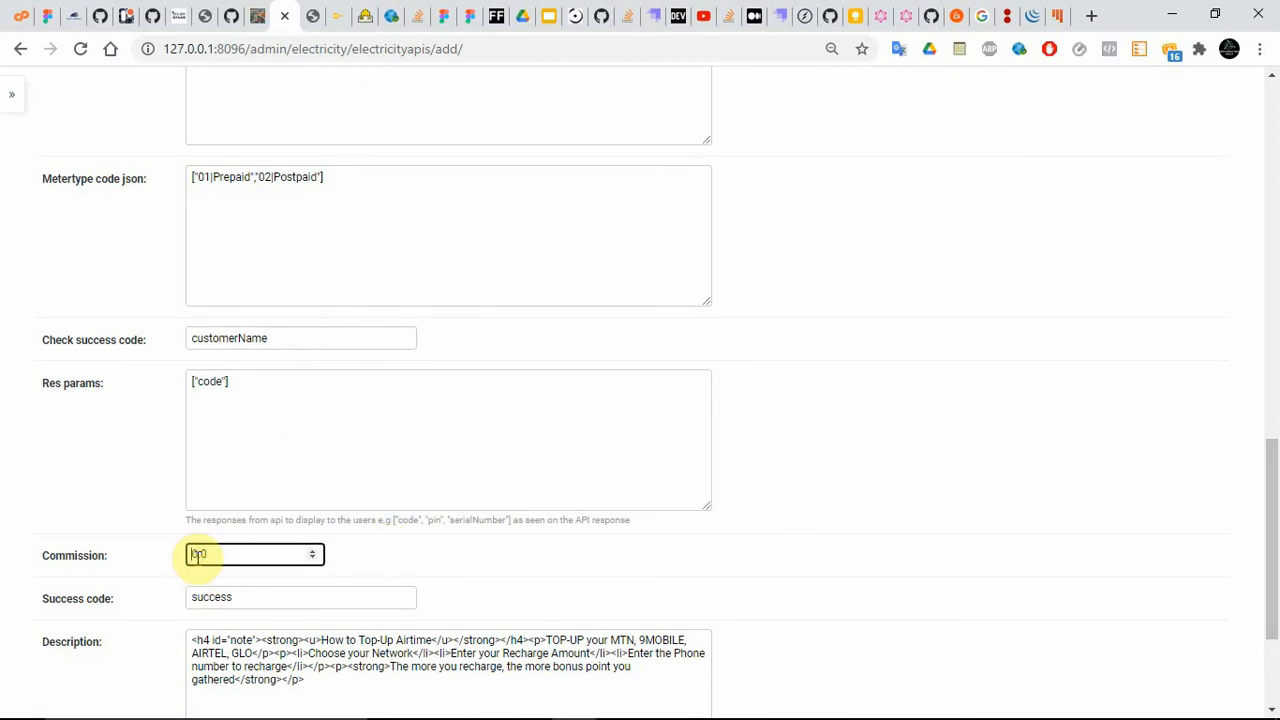
type("4")
- Change the Success code to successful and save the new electricity API record
left_click(266, 597)
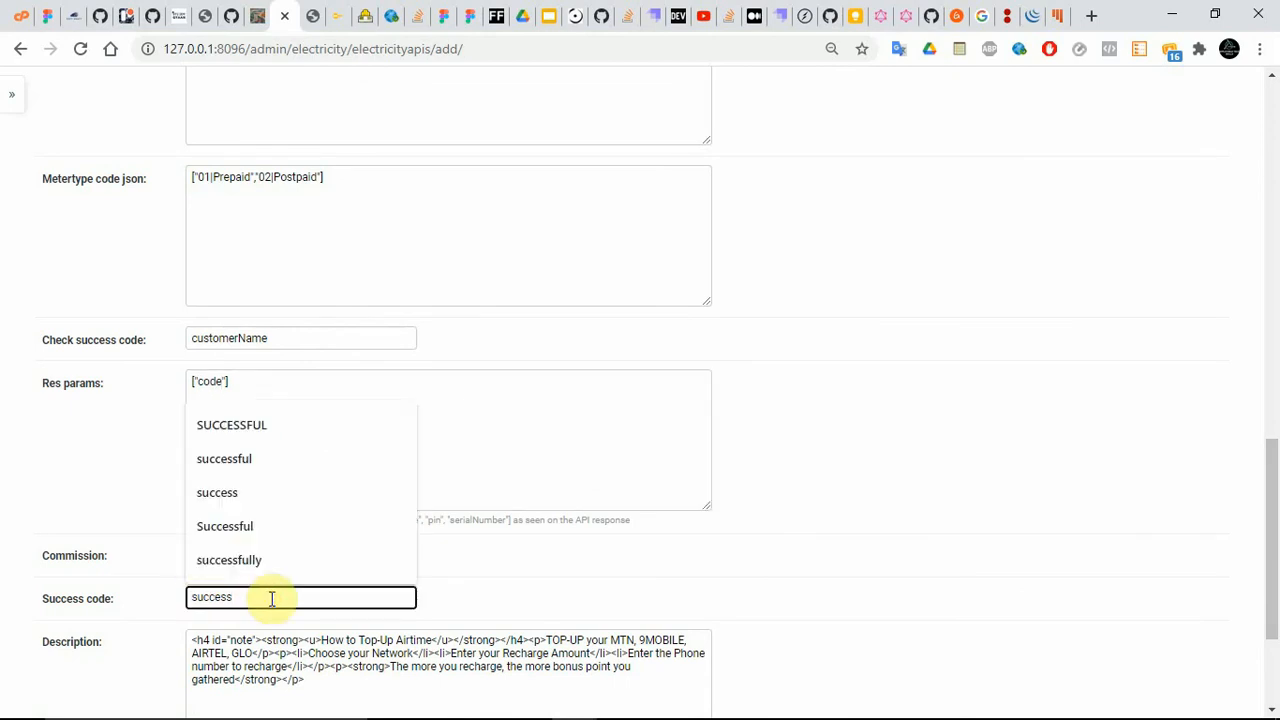
type("ful")
left_click(774, 551)
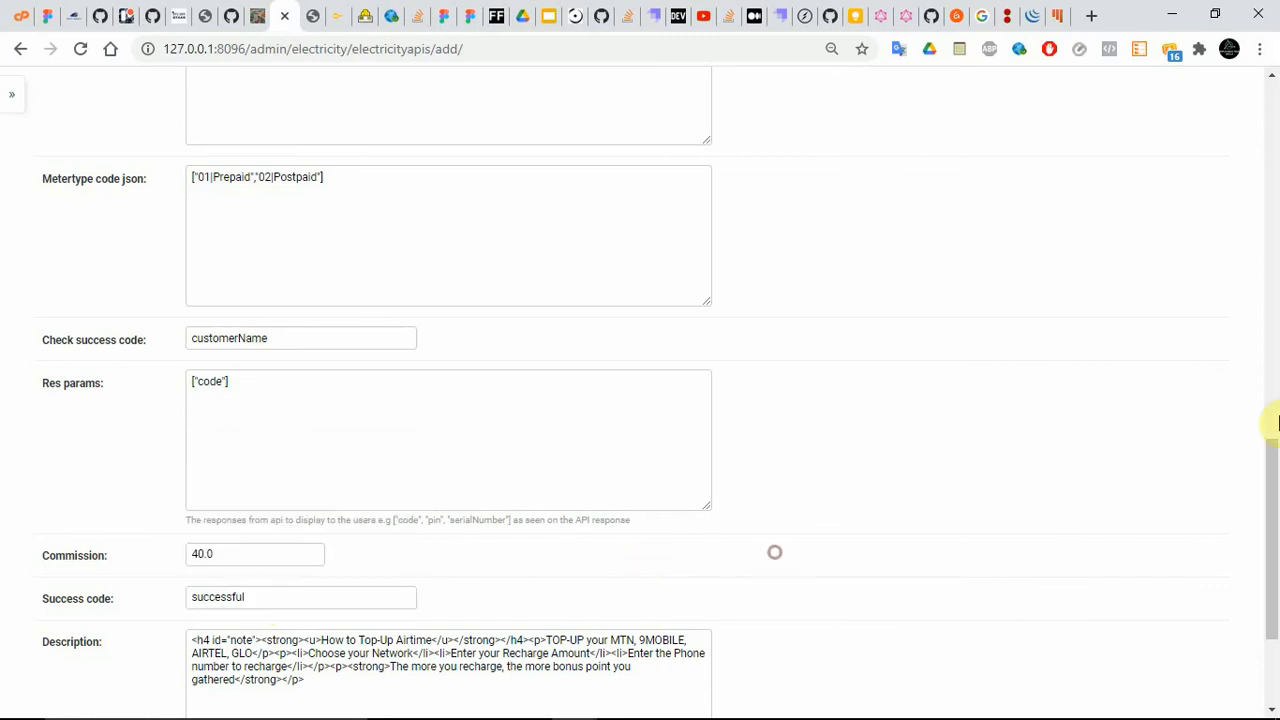
left_click_drag(1272, 528, 1272, 605)
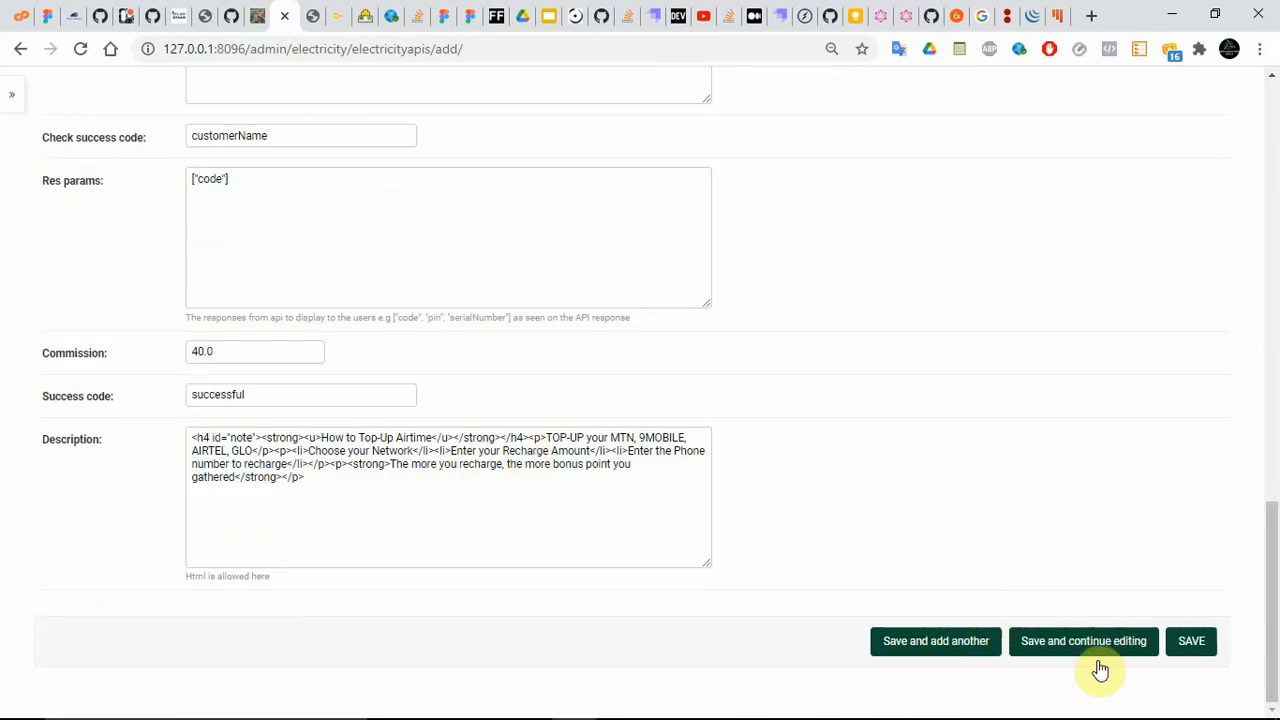
left_click(1184, 655)
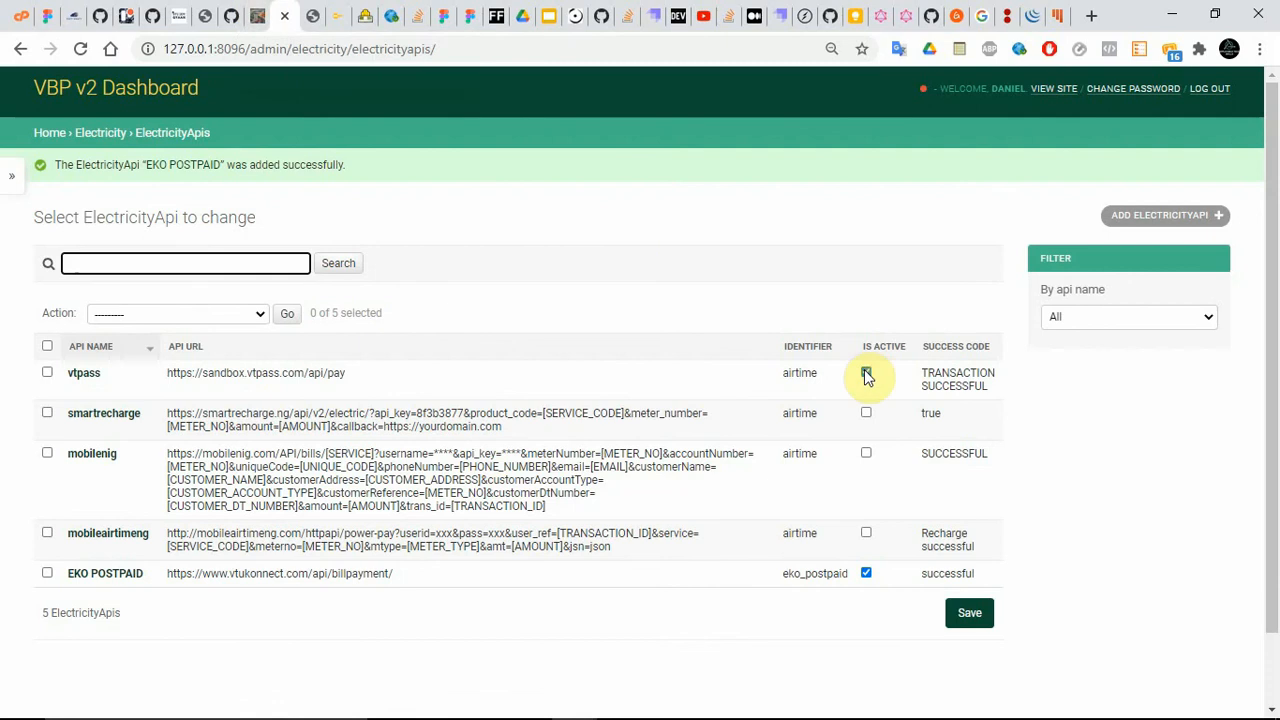
- Switch to the VBP V2 customer site and open the EKO POSTPAID purchase form from the electricity bill services
left_click(257, 15)
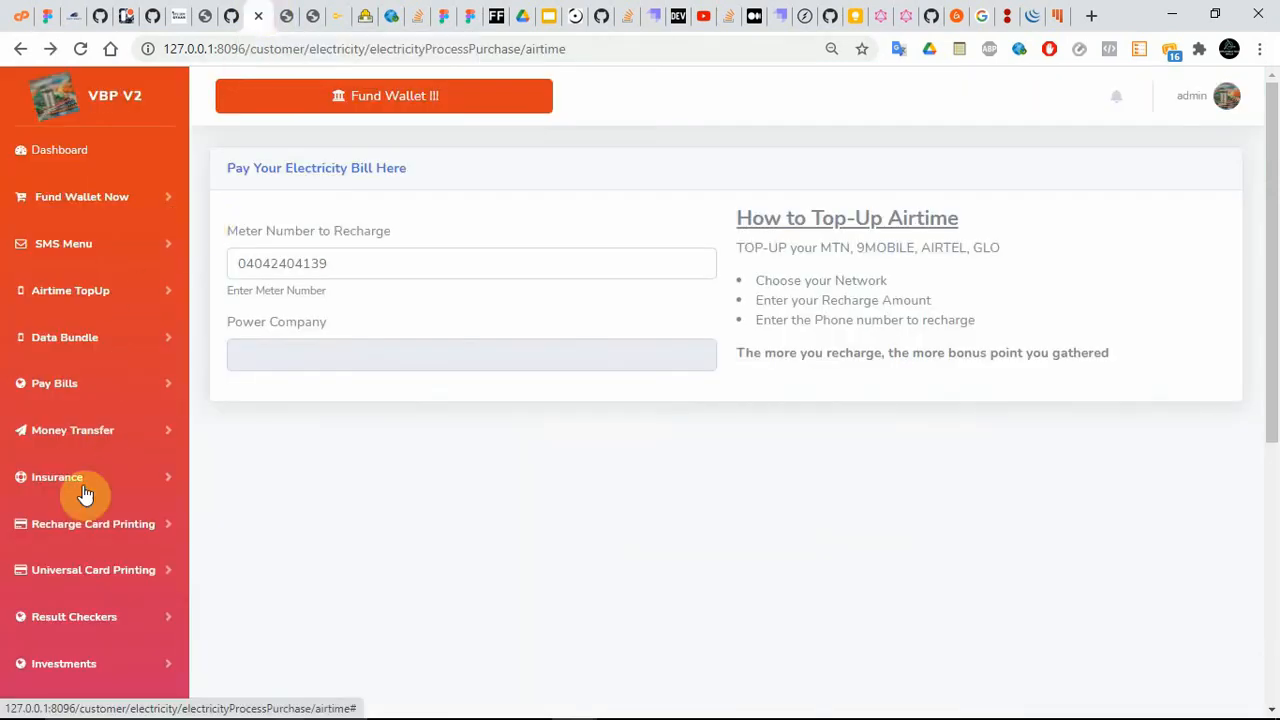
left_click(86, 393)
left_click(104, 545)
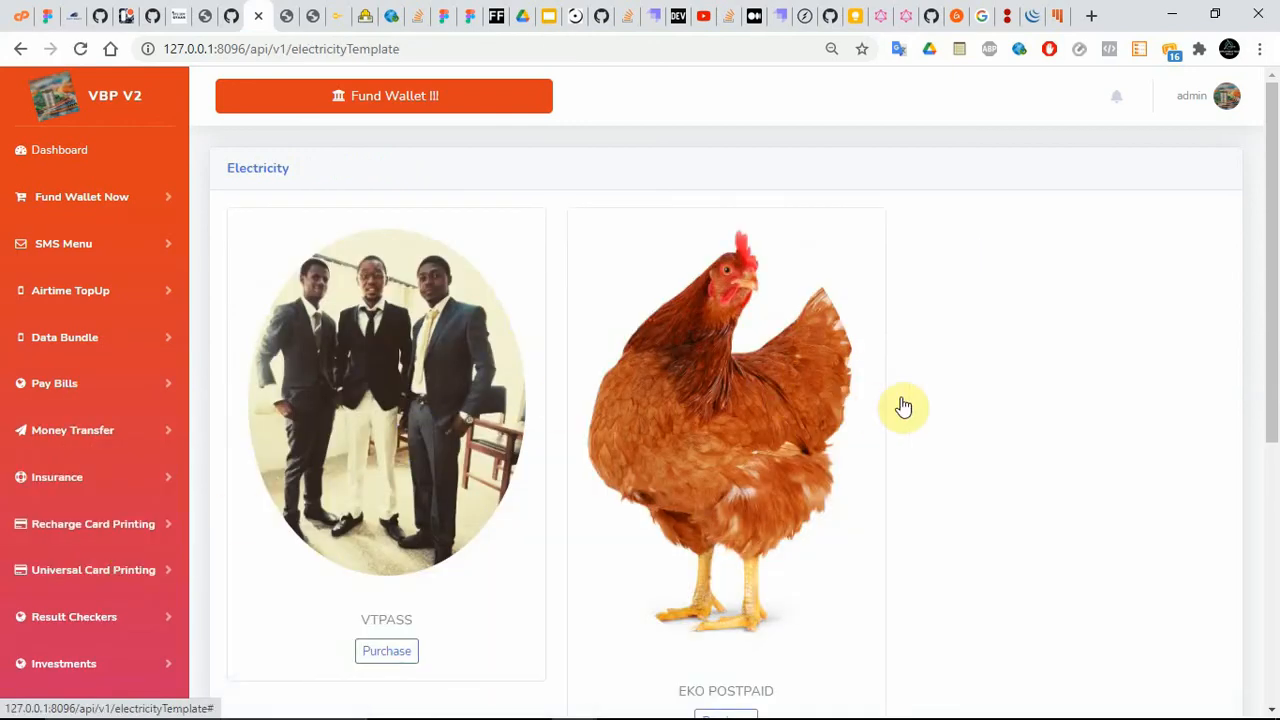
left_click_drag(1274, 236, 1269, 349)
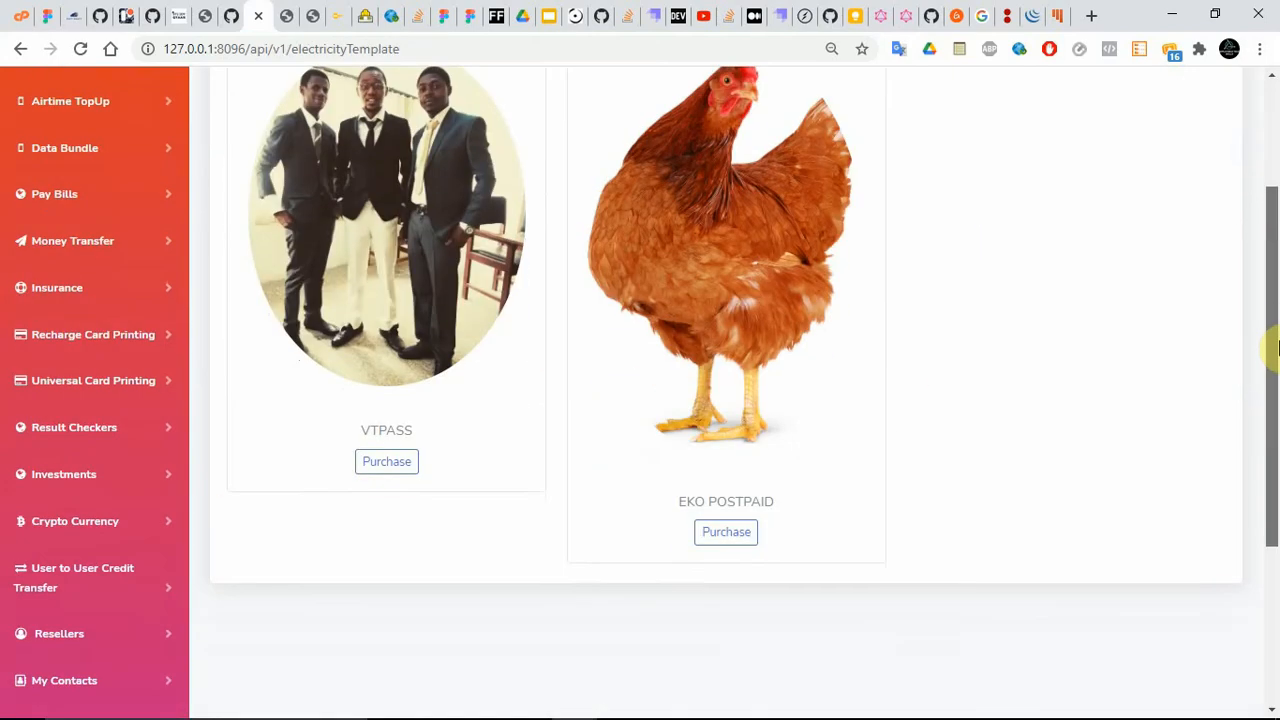
left_click(725, 533)
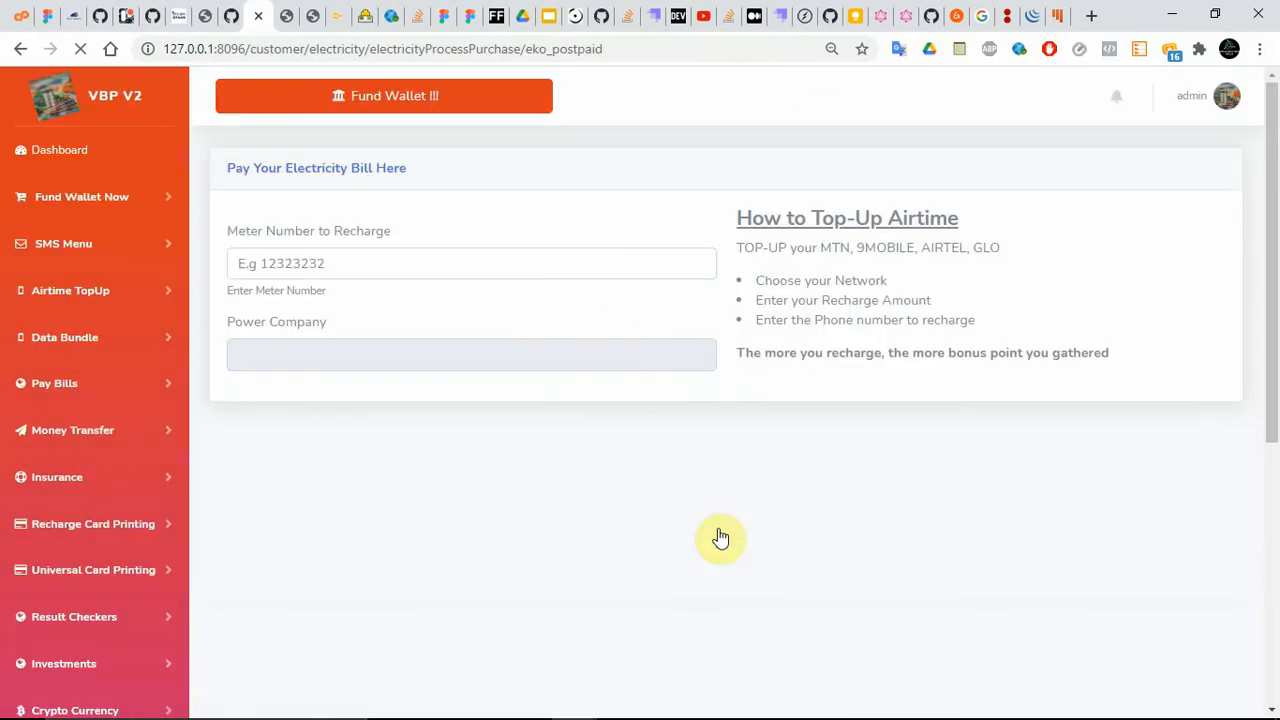
- Enter the previously used meter number from the first saved suggestion and check its meter details
left_click(451, 261)
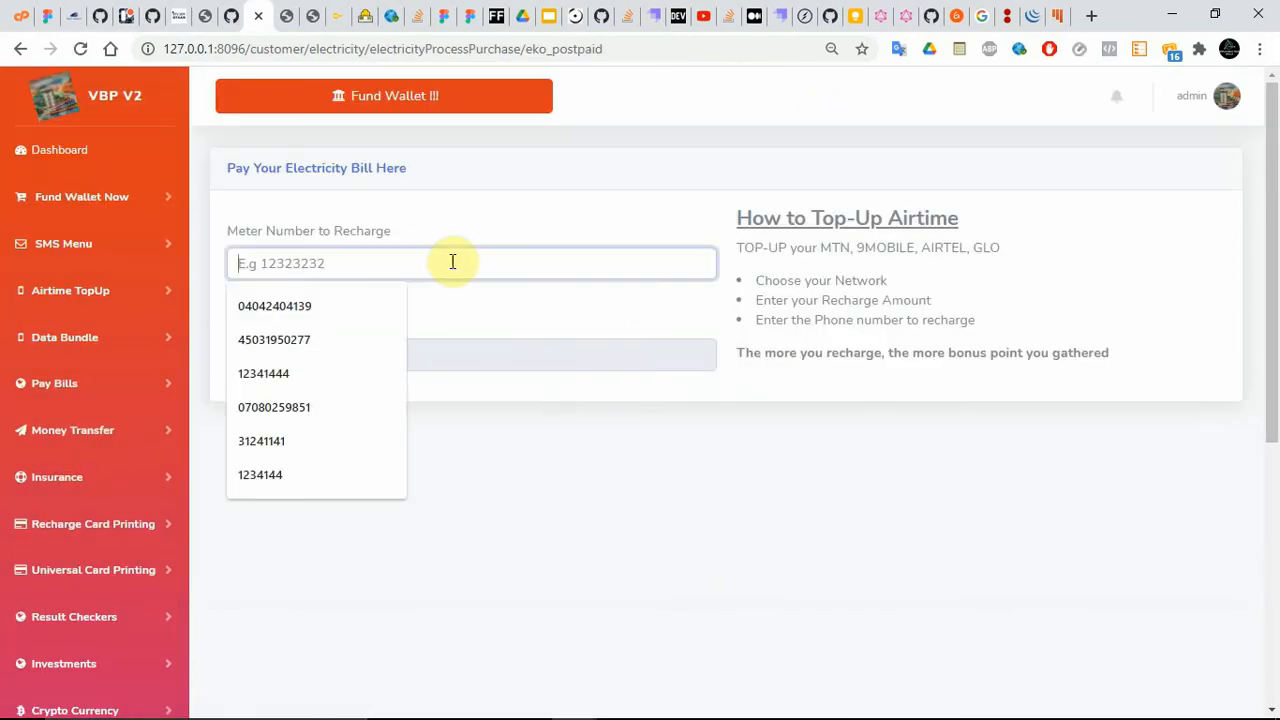
left_click(350, 307)
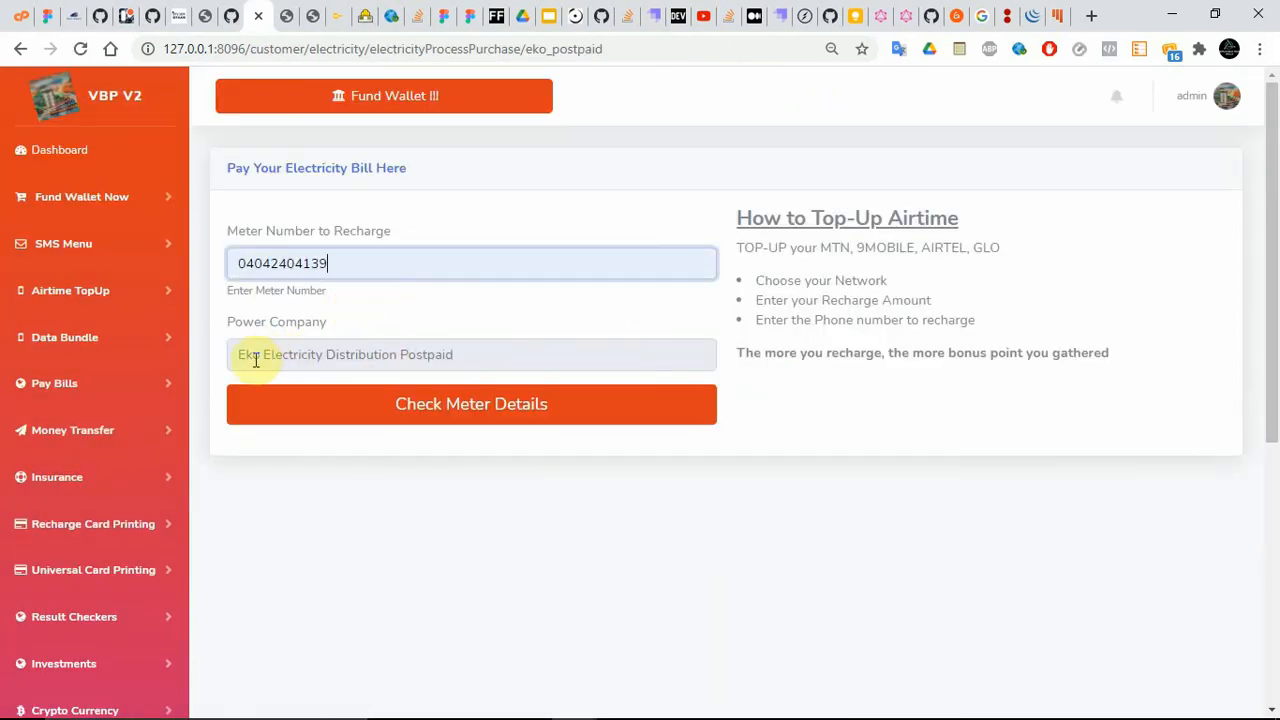
left_click(474, 410)
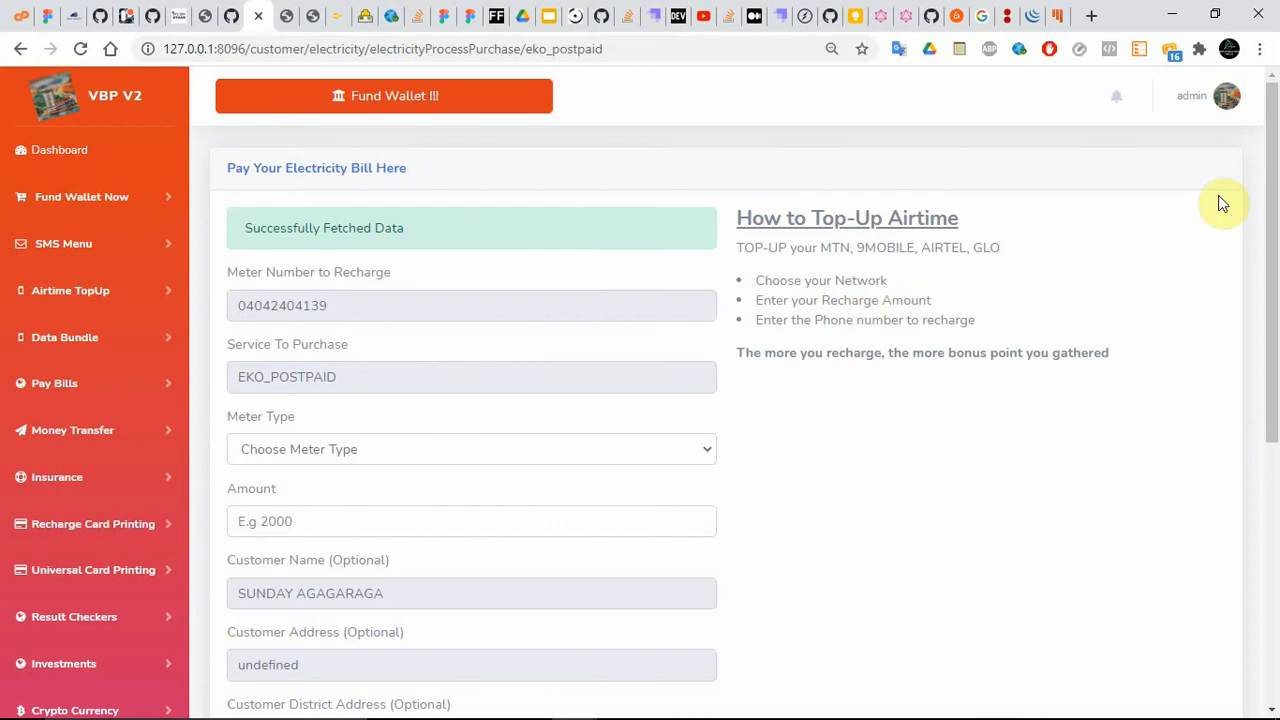
left_click_drag(1271, 172, 1277, 117)
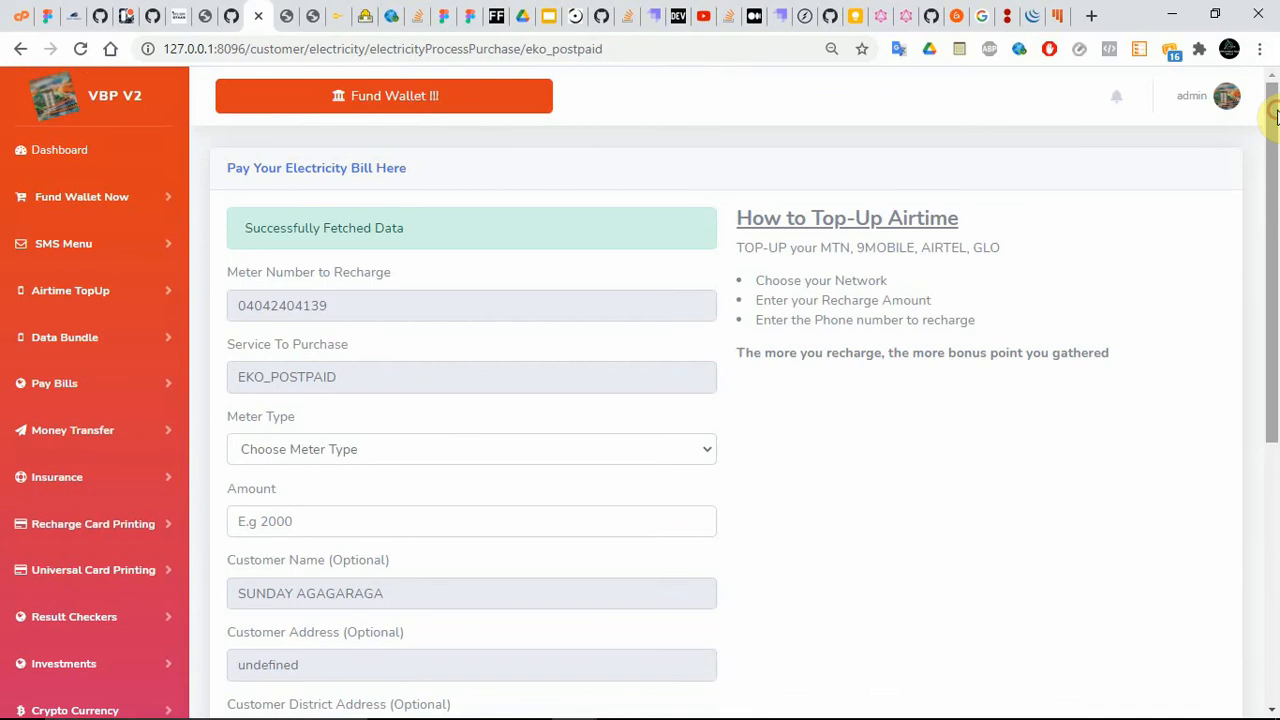